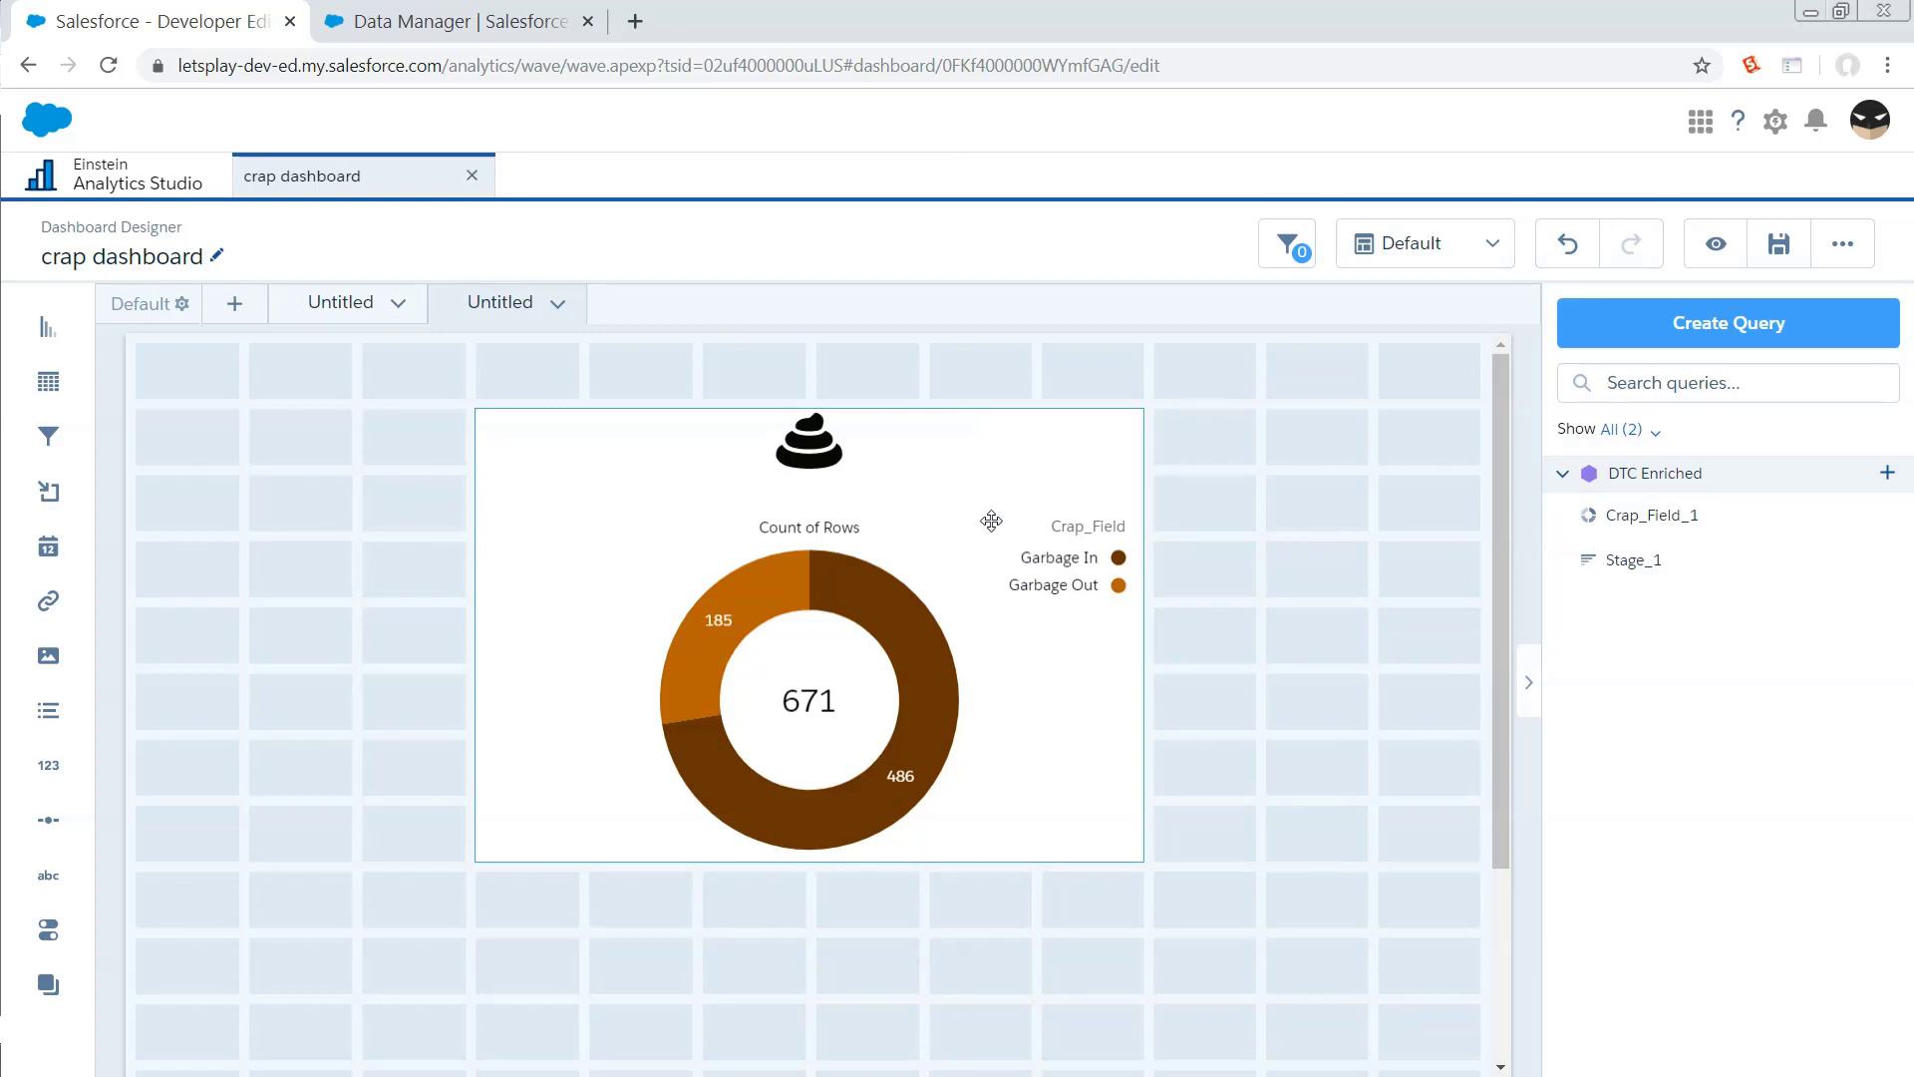
# - Delete the Crap_Field computed field from the enrichOpptys node of Dataflow 4 and save the node
pyautogui.click(500, 22)
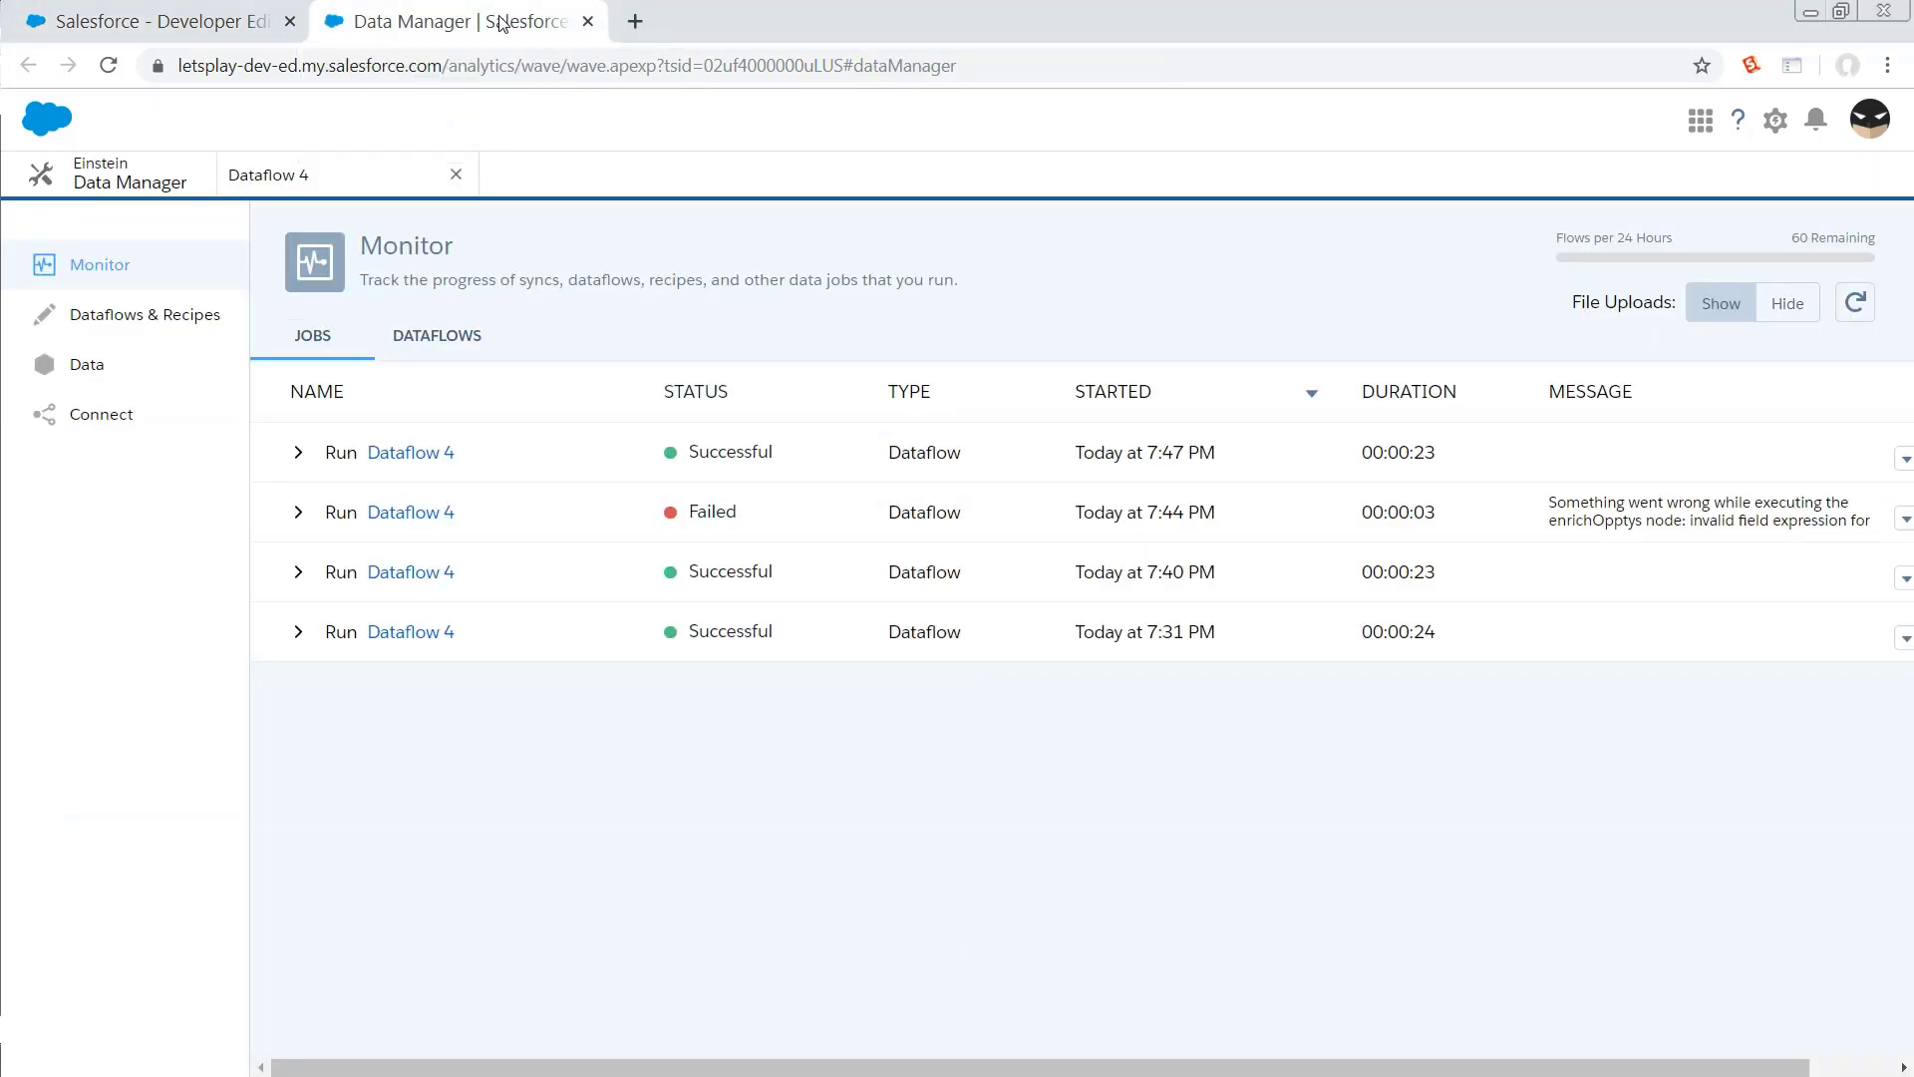
pyautogui.click(407, 454)
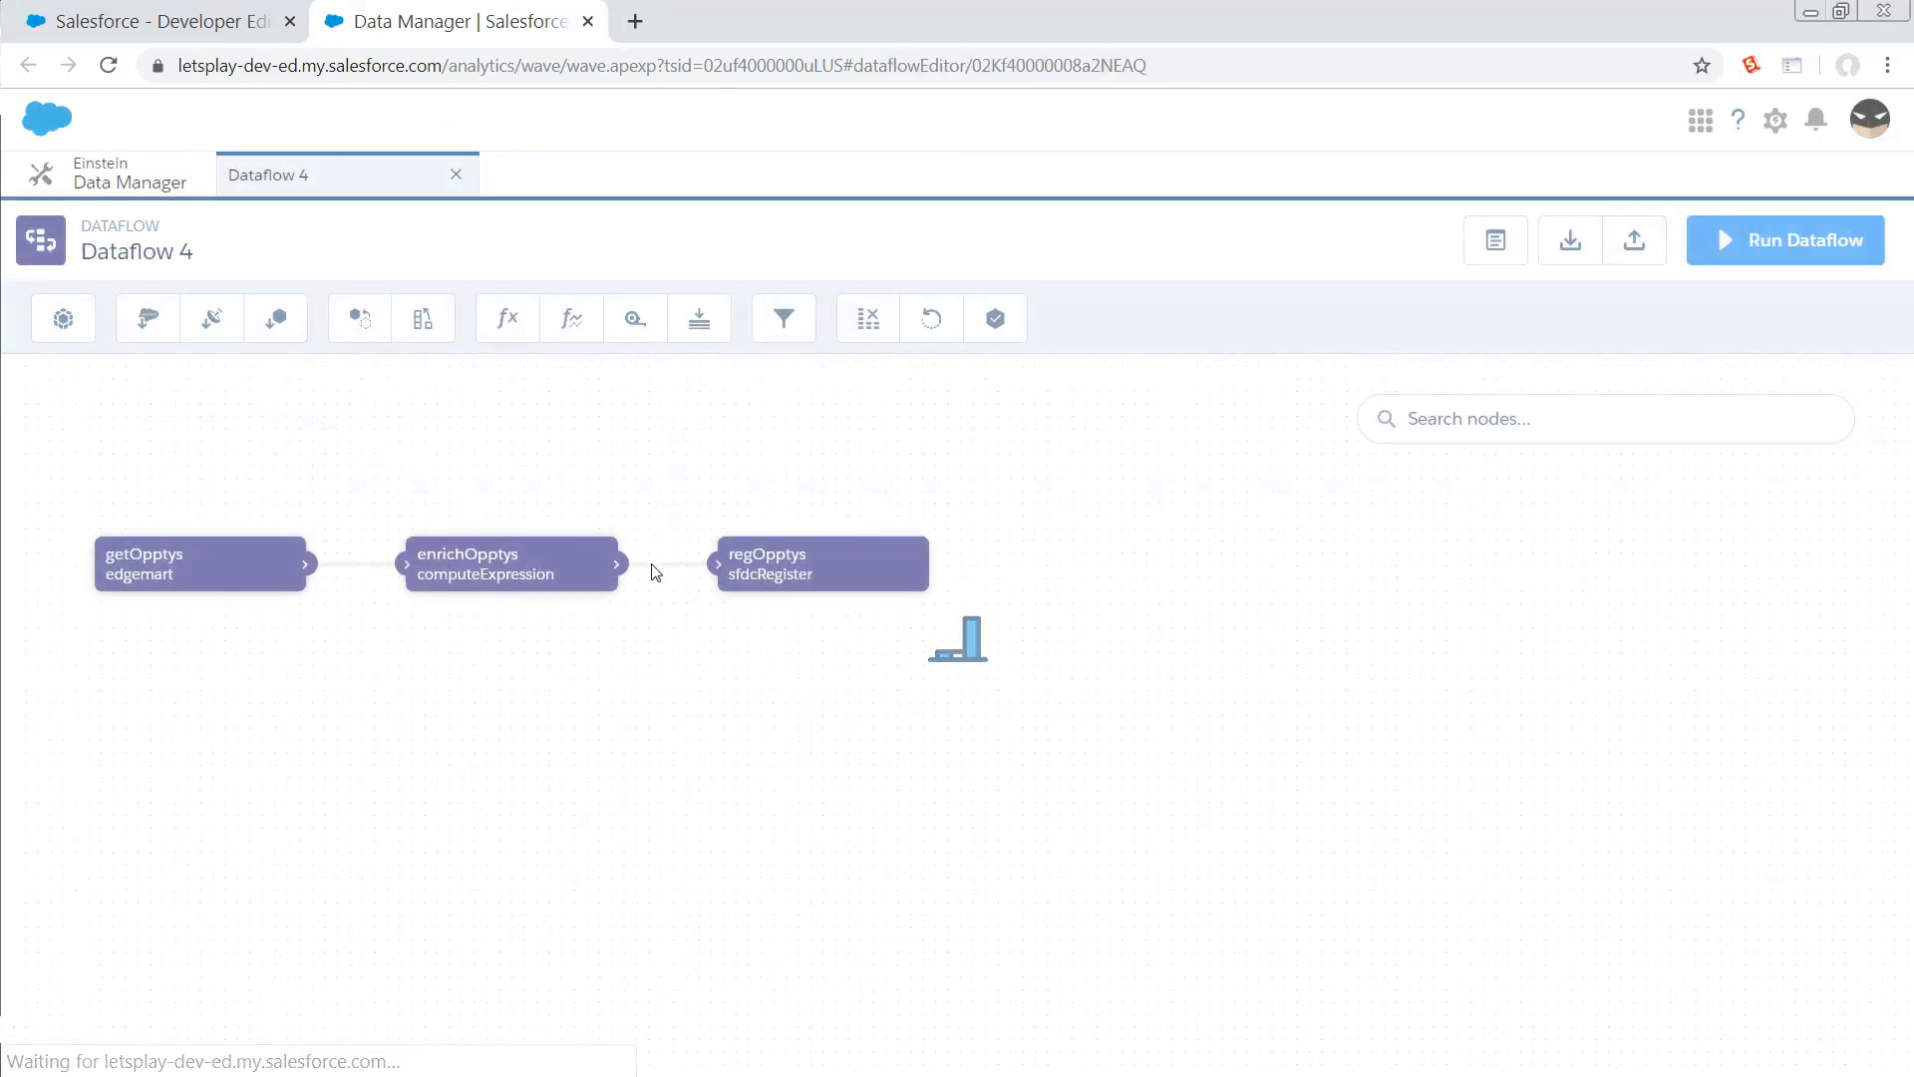
pyautogui.click(596, 562)
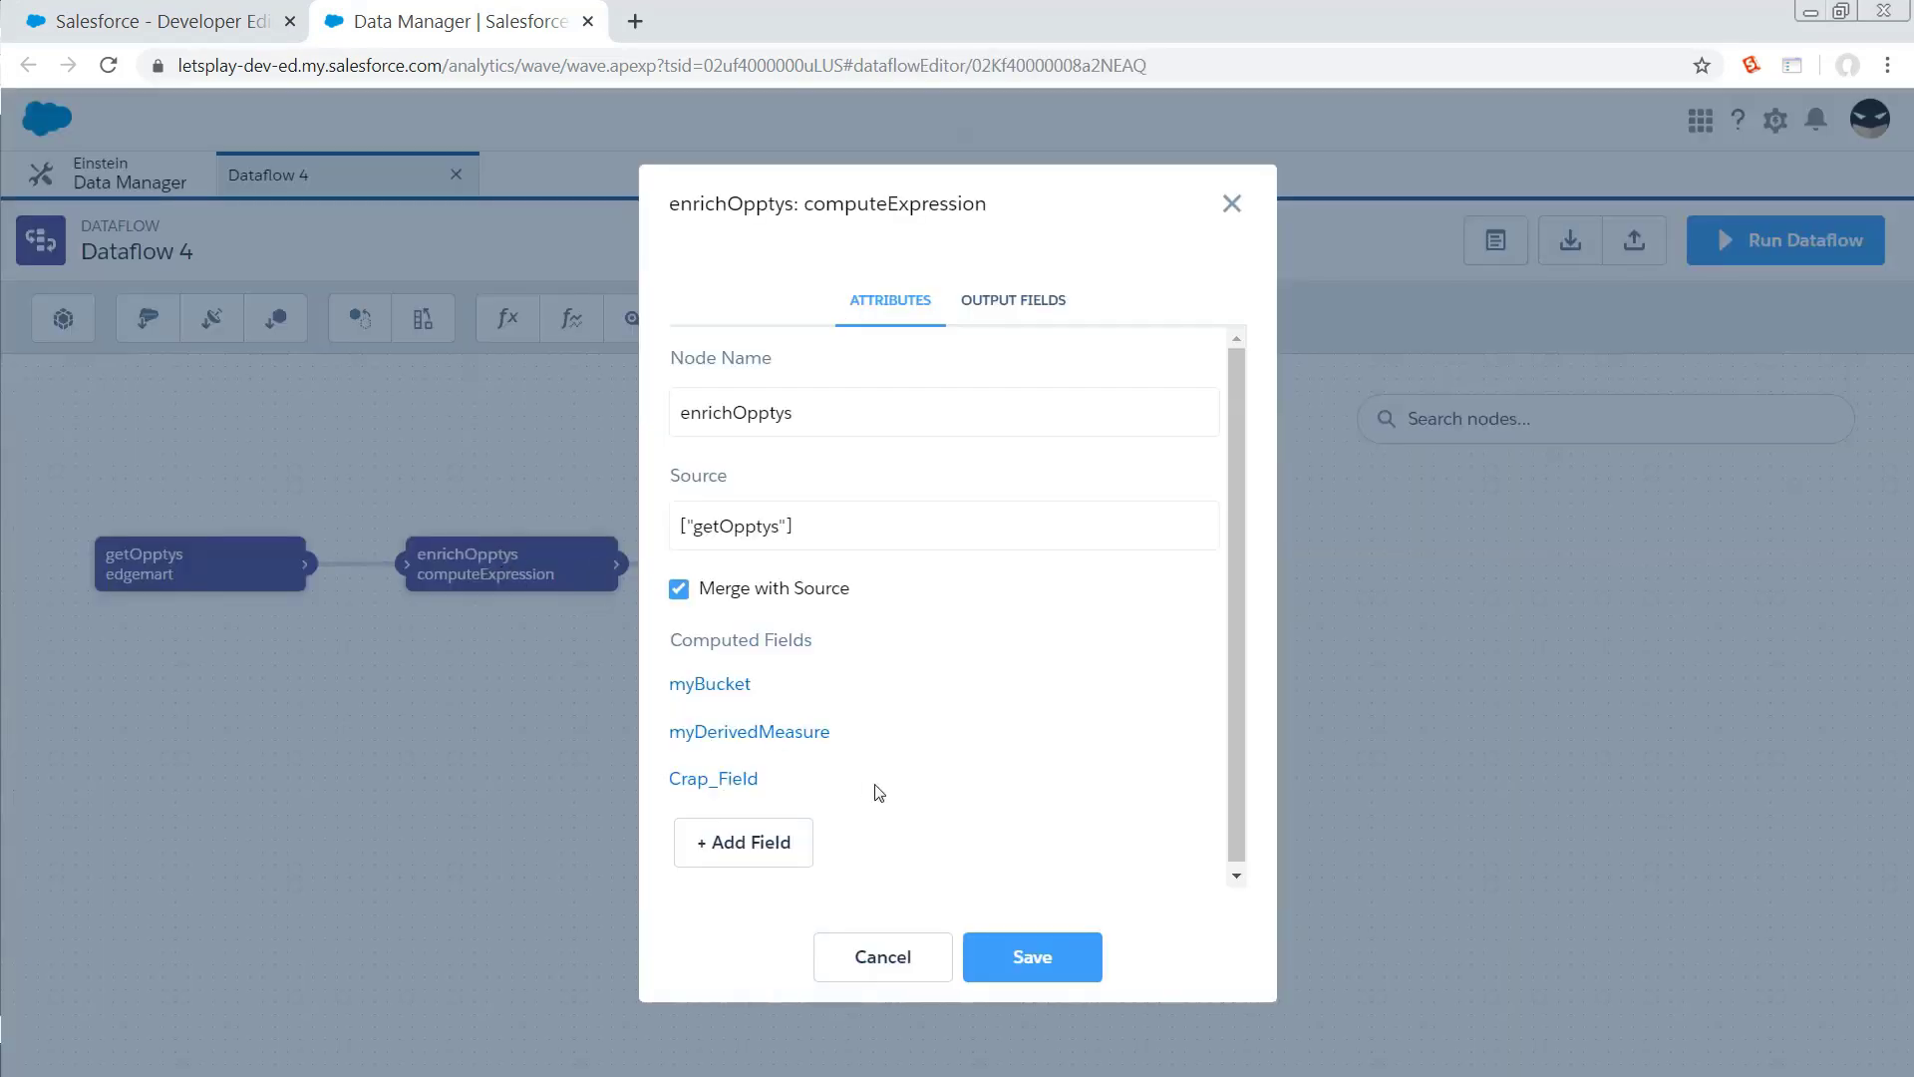
pyautogui.click(751, 785)
pyautogui.click(788, 878)
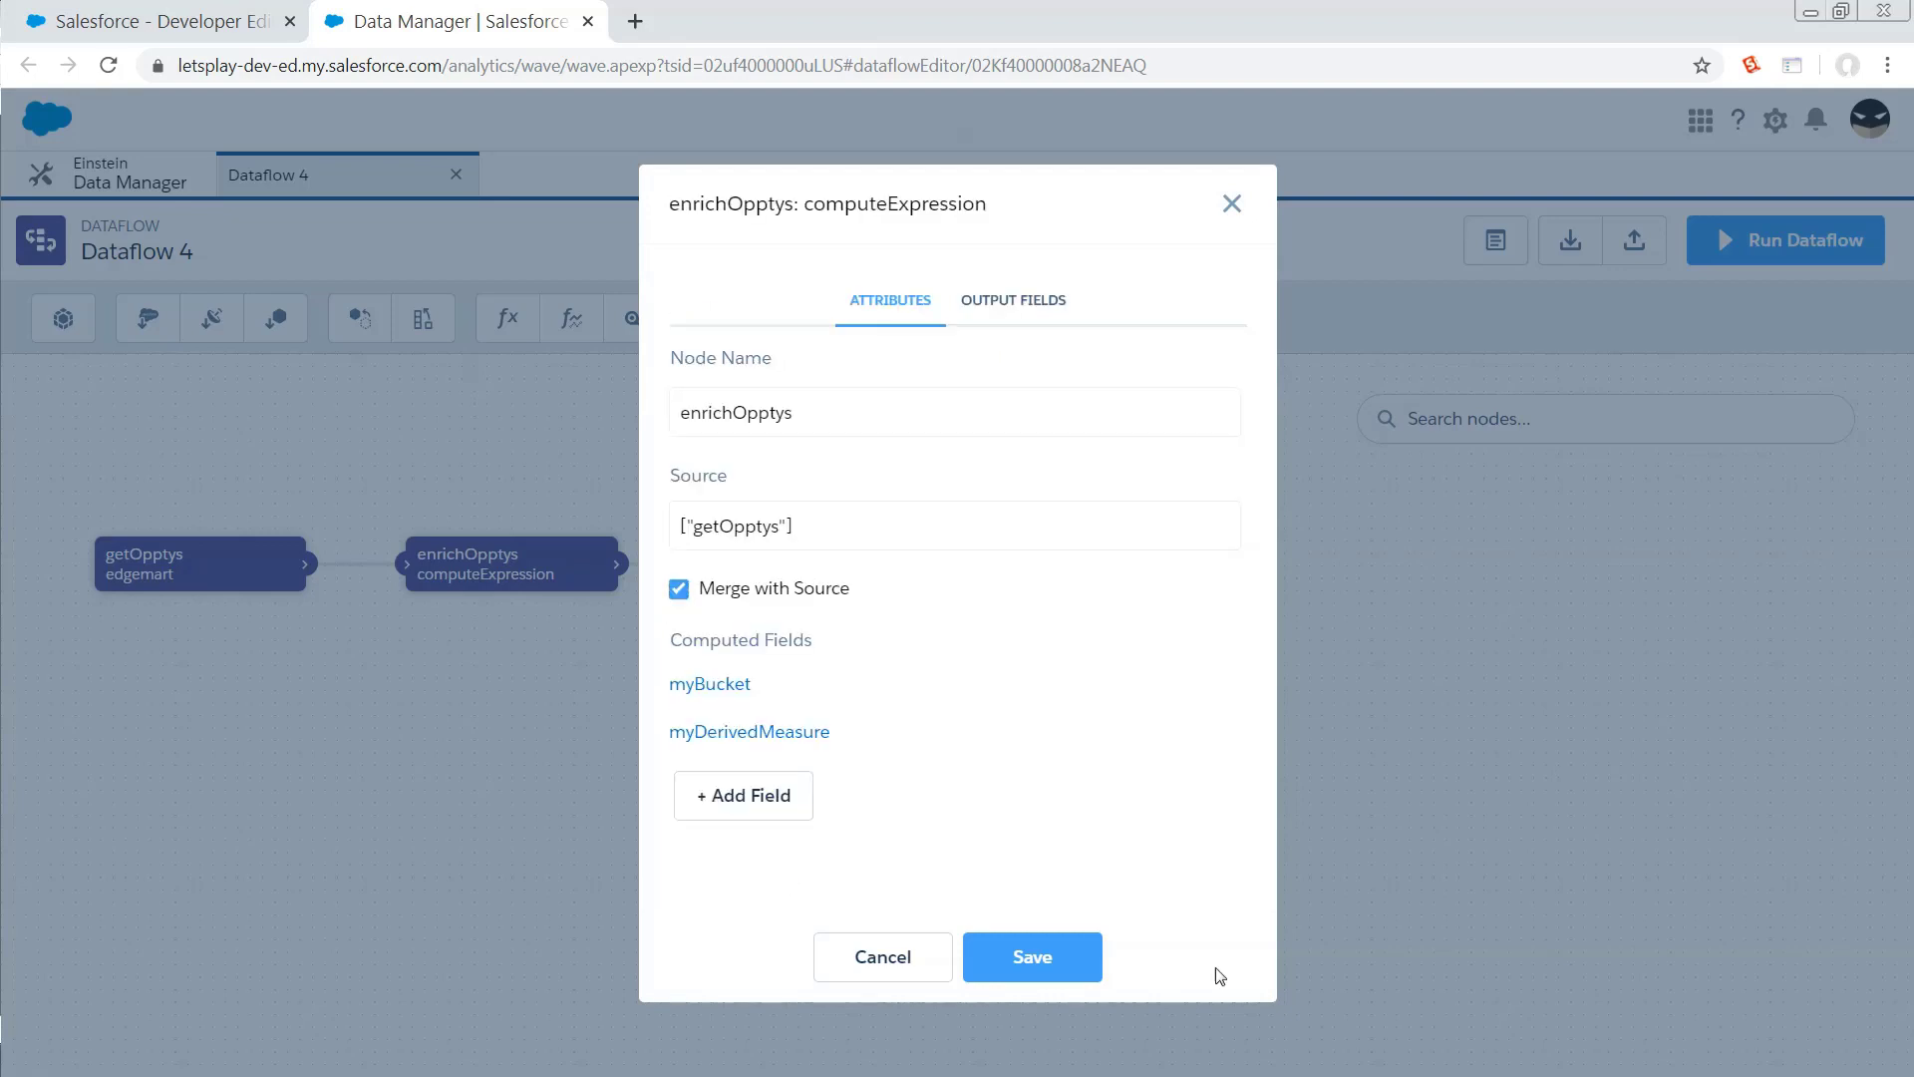
pyautogui.click(1005, 980)
pyautogui.click(1159, 829)
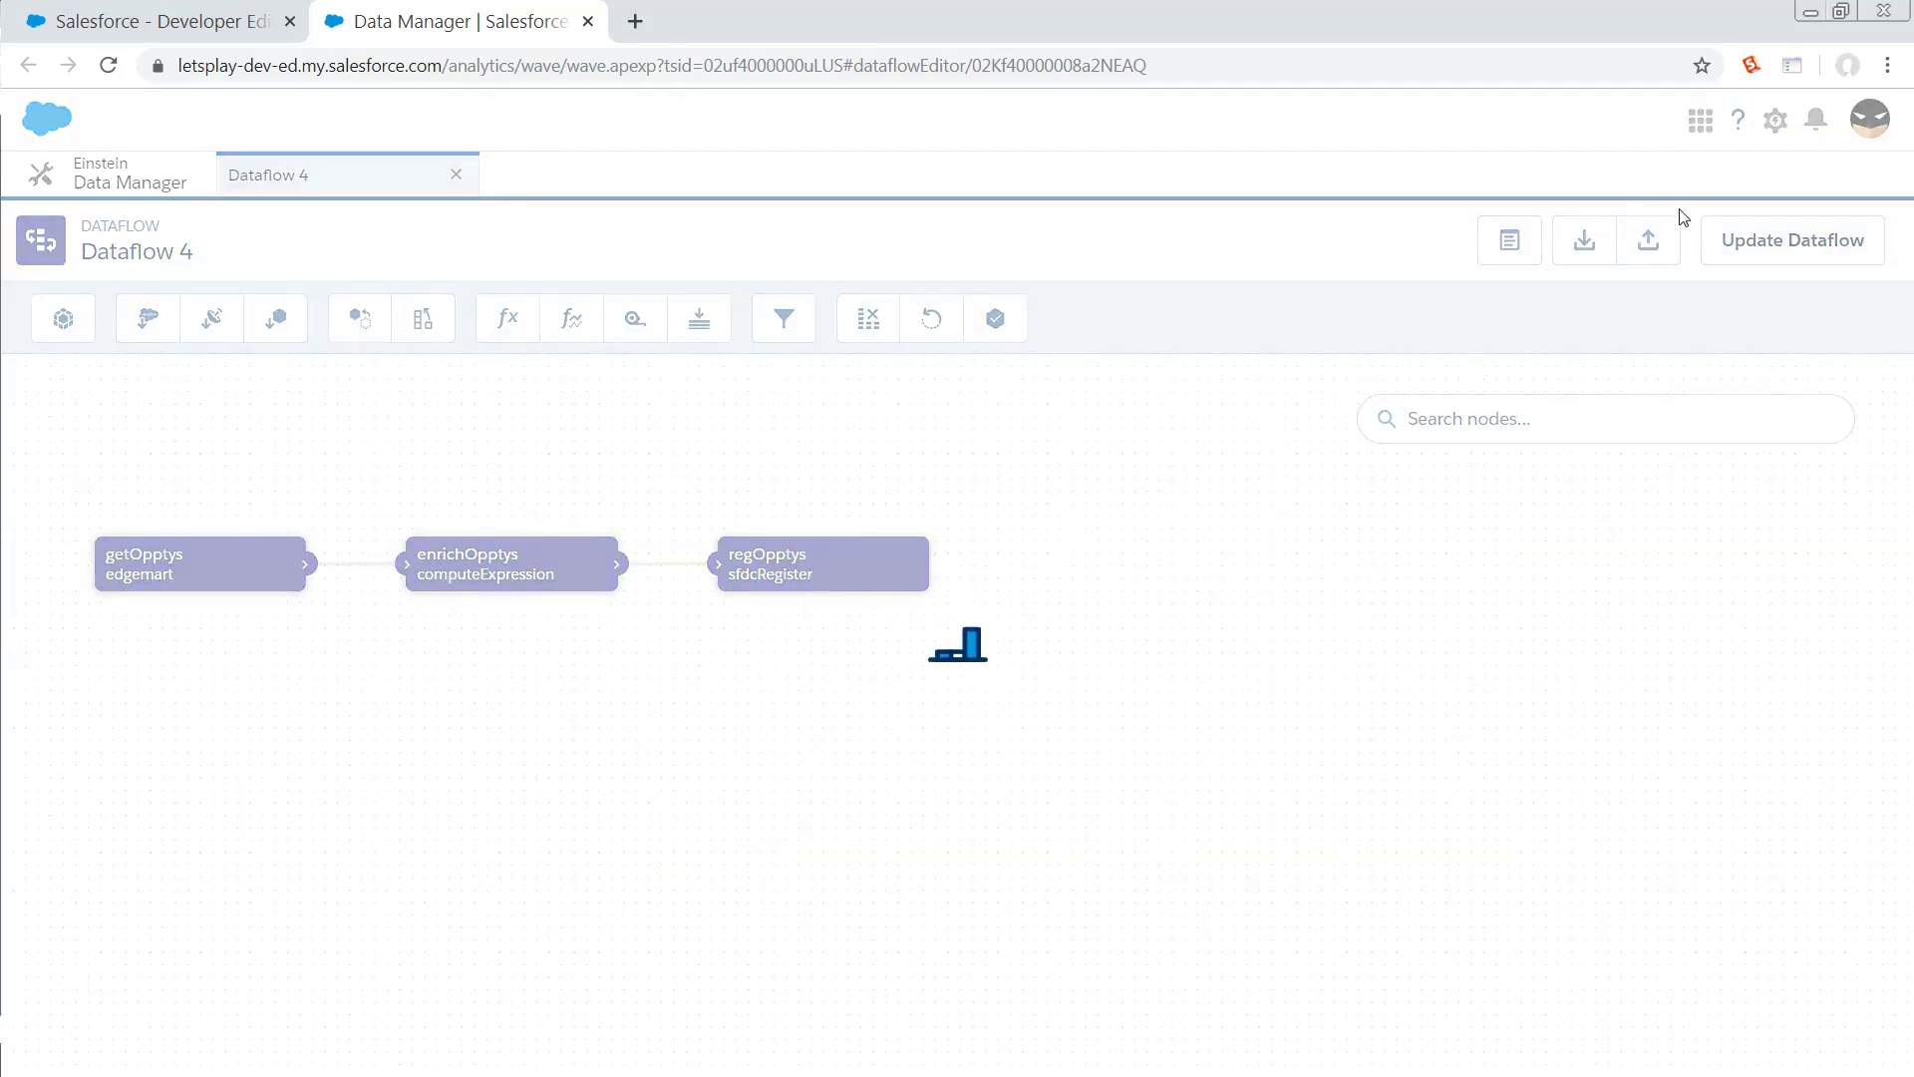
# - Update Dataflow 4 with the field removal, run it and go to the data monitor
pyautogui.click(1760, 241)
pyautogui.click(1276, 674)
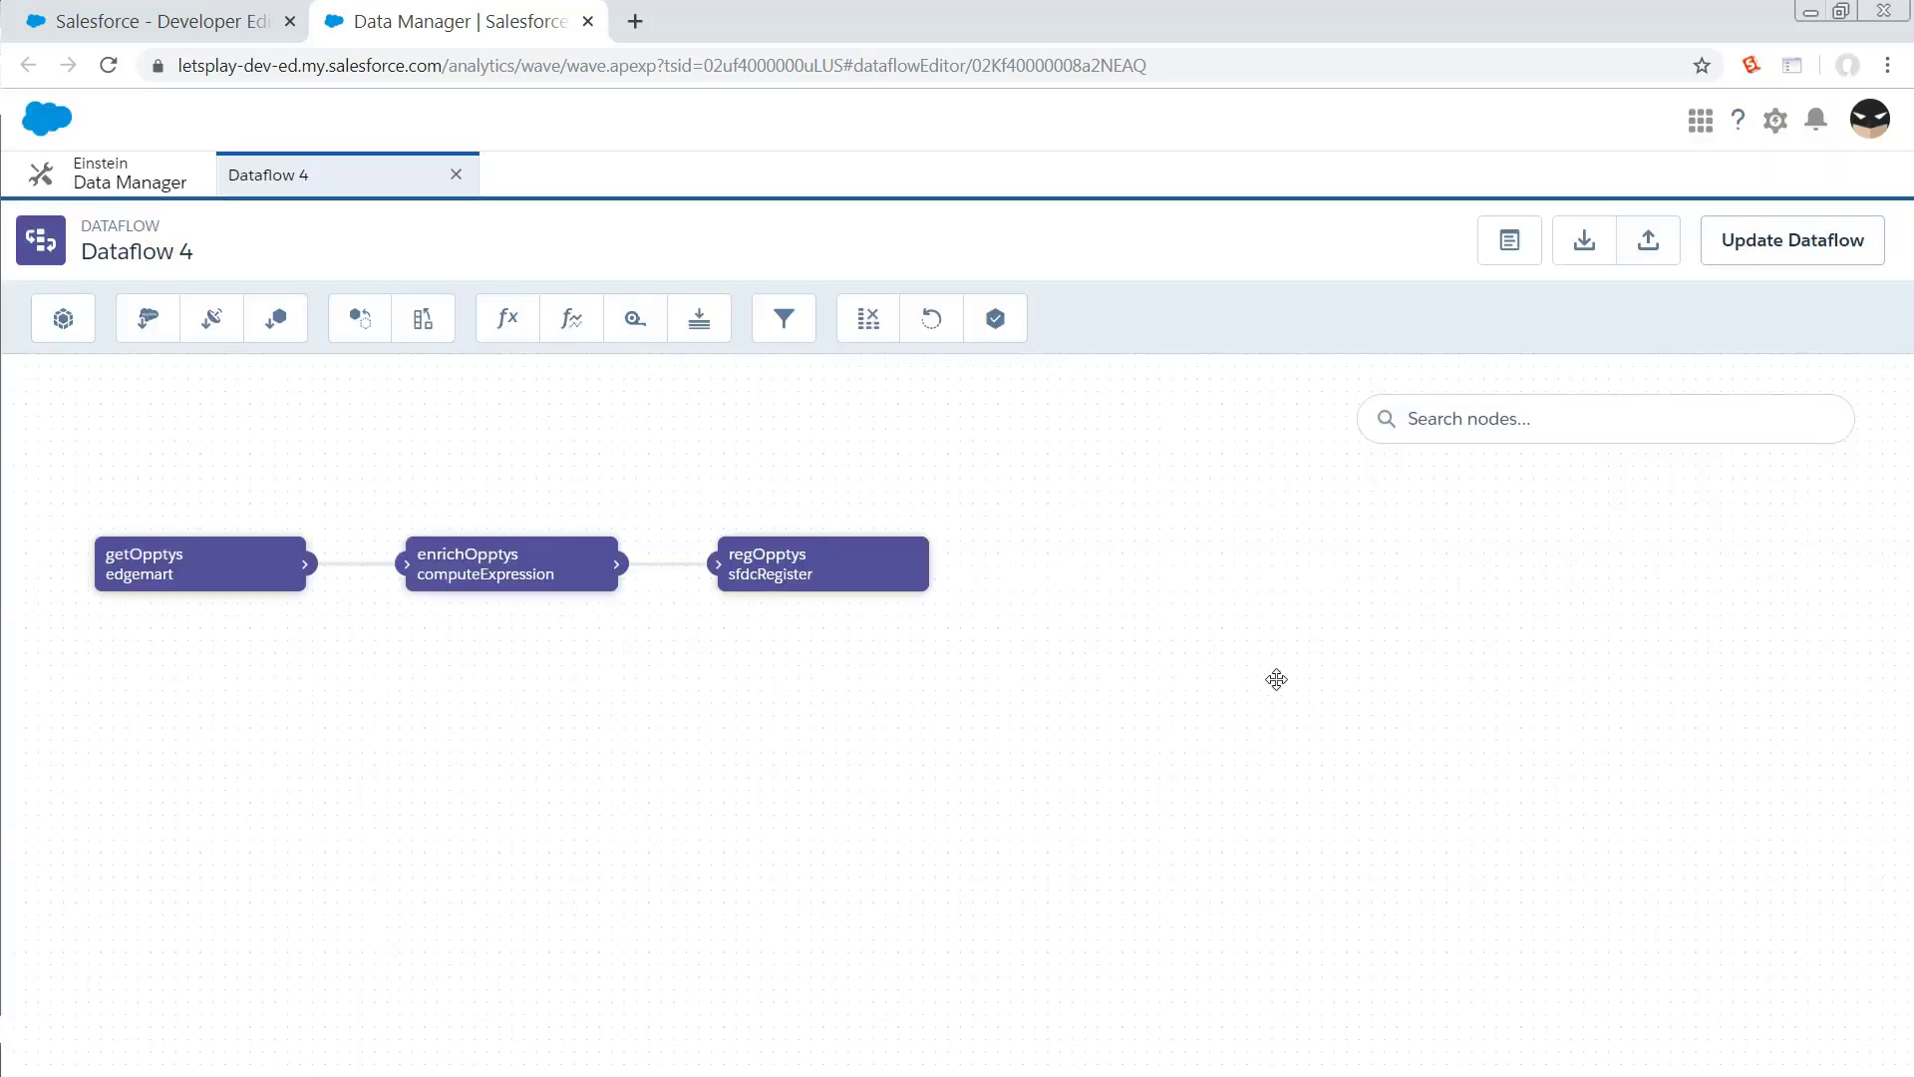
pyautogui.click(1806, 255)
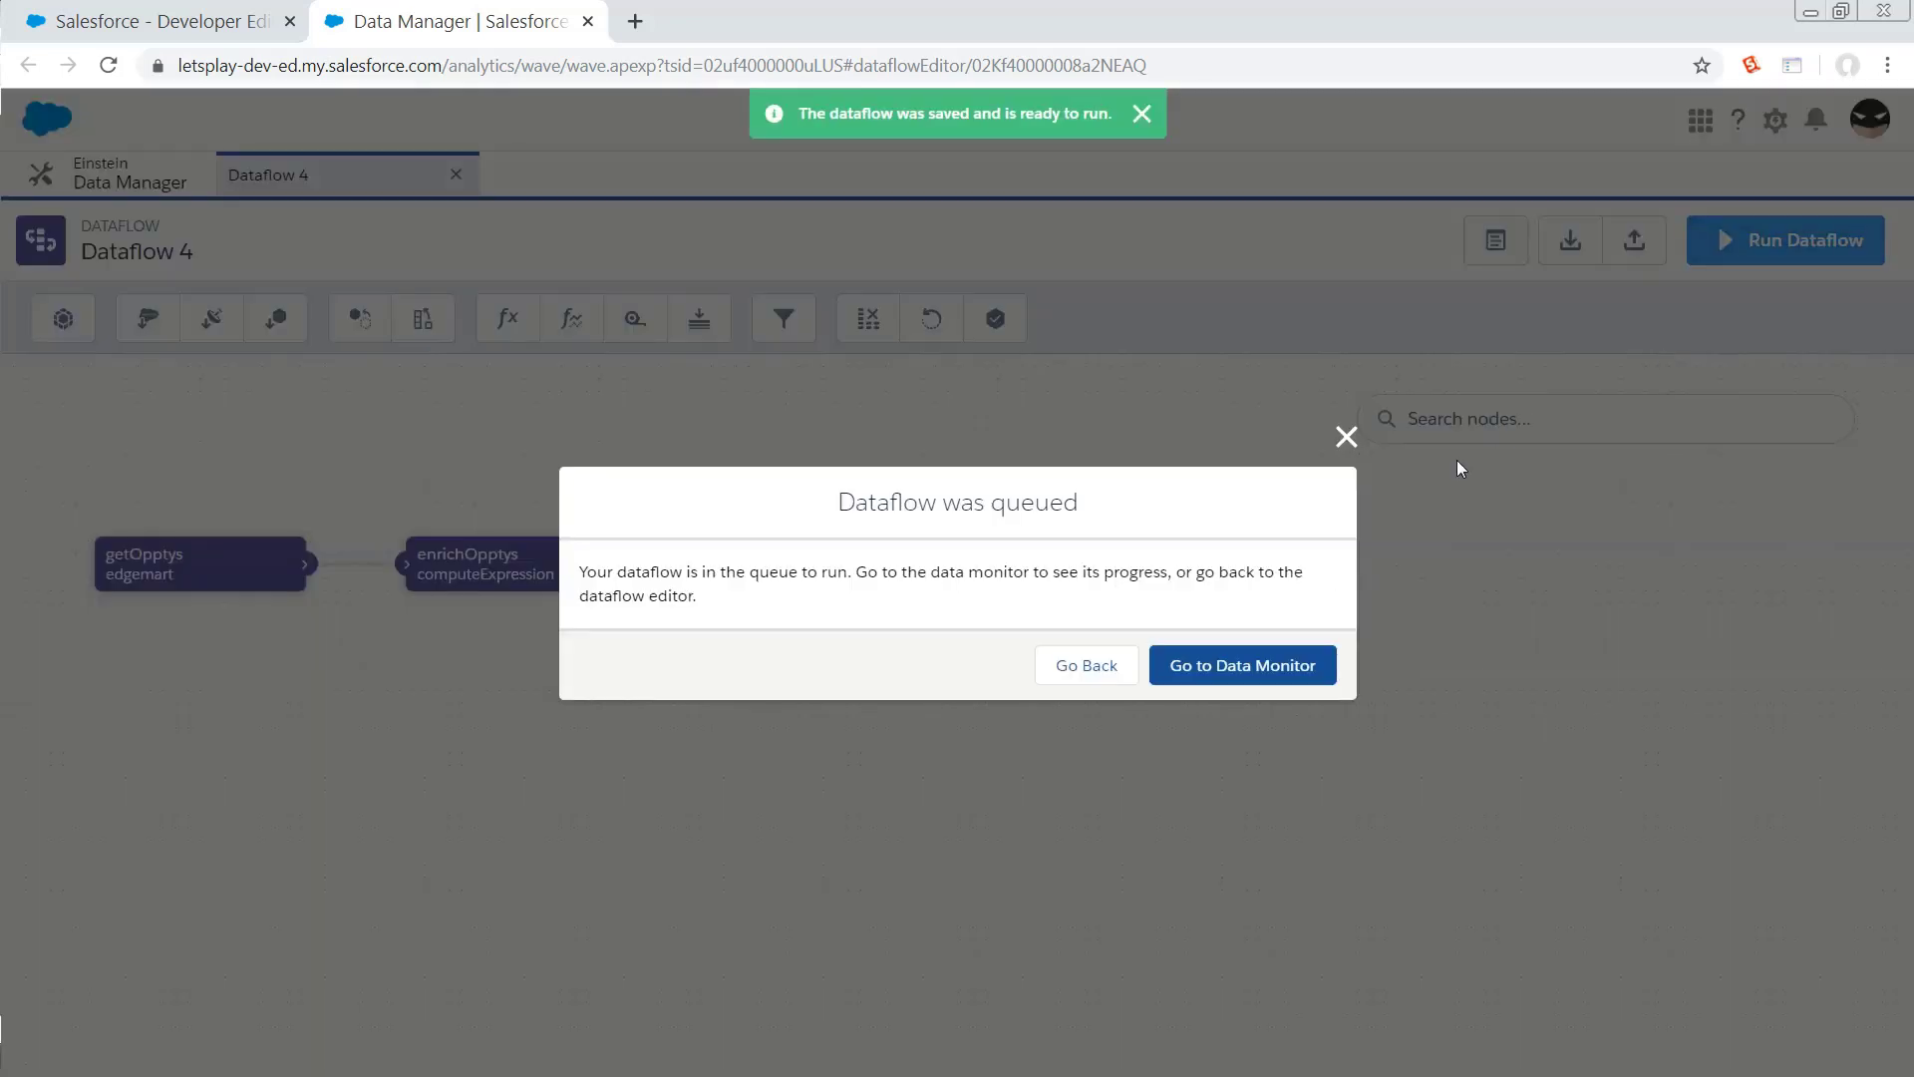
pyautogui.click(1273, 682)
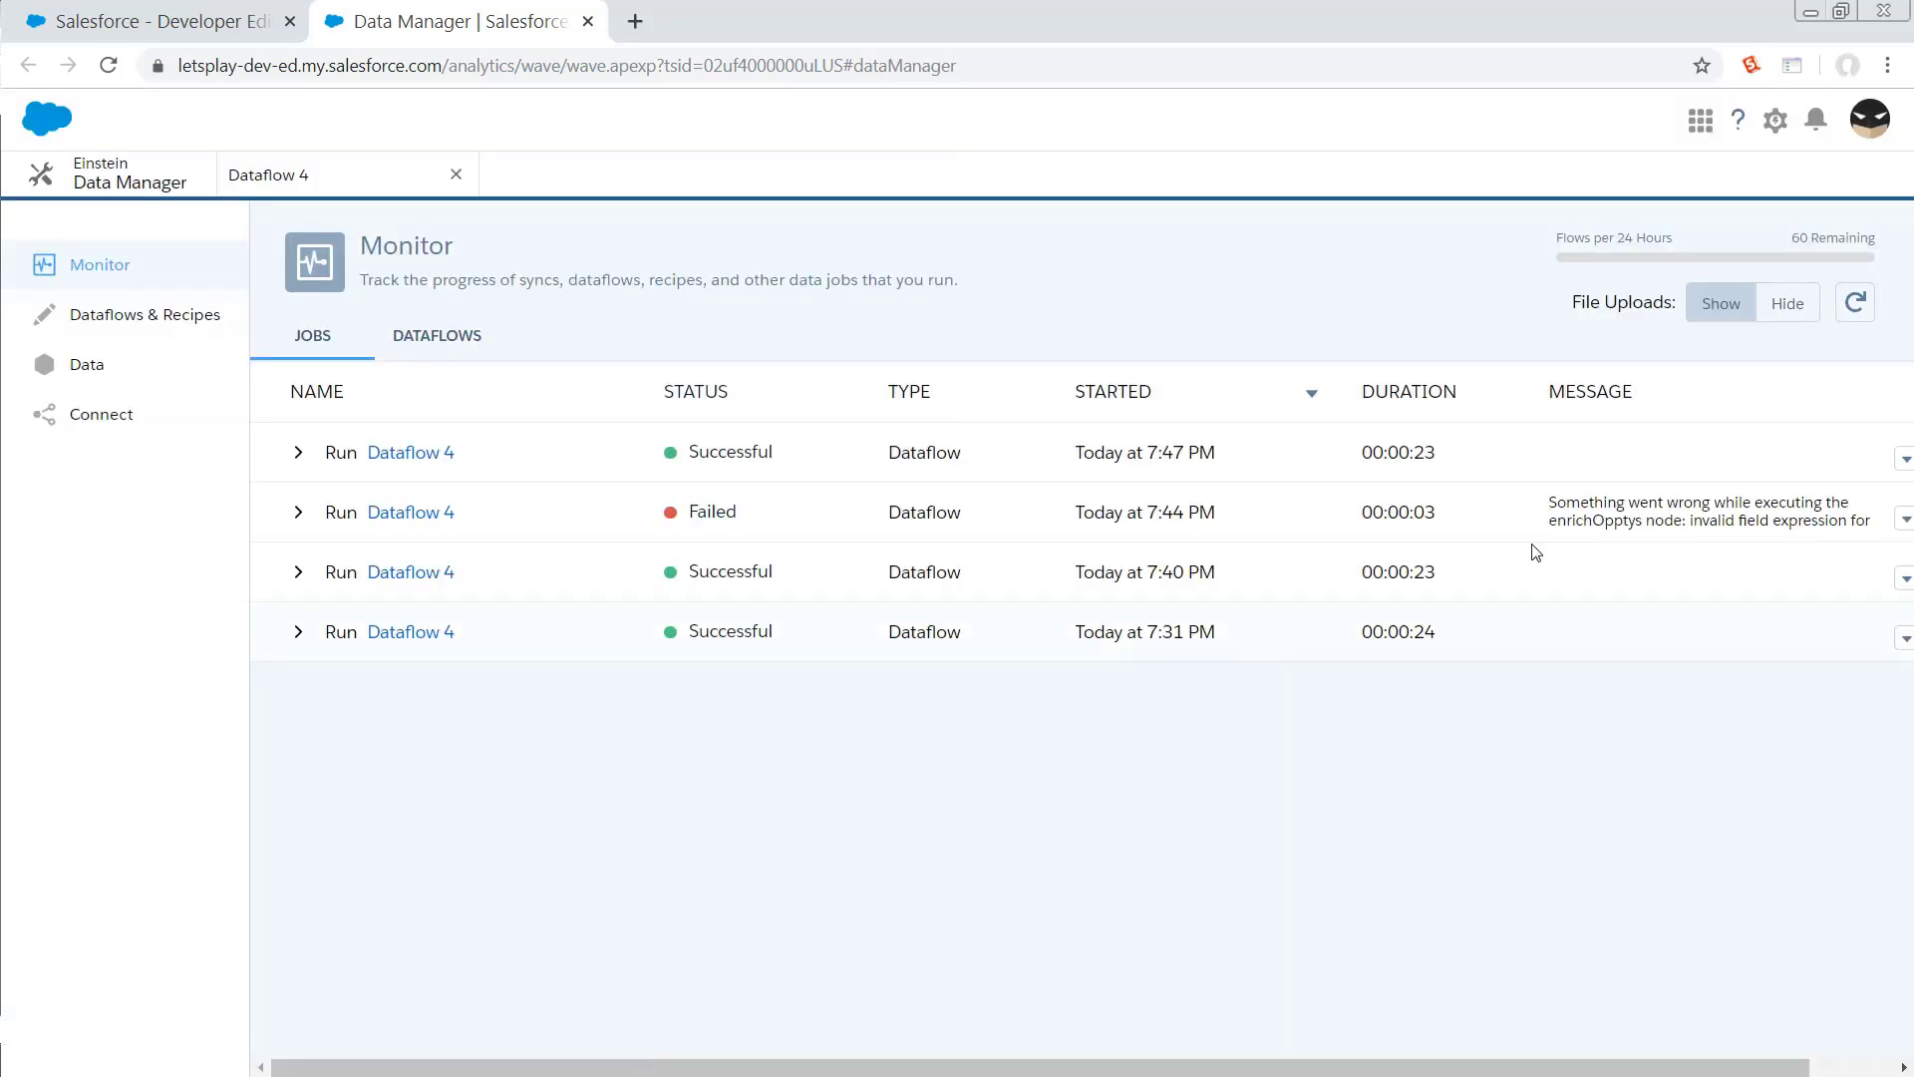
# - Refresh the job list to follow the new Dataflow 4 run until it finishes
pyautogui.click(1854, 302)
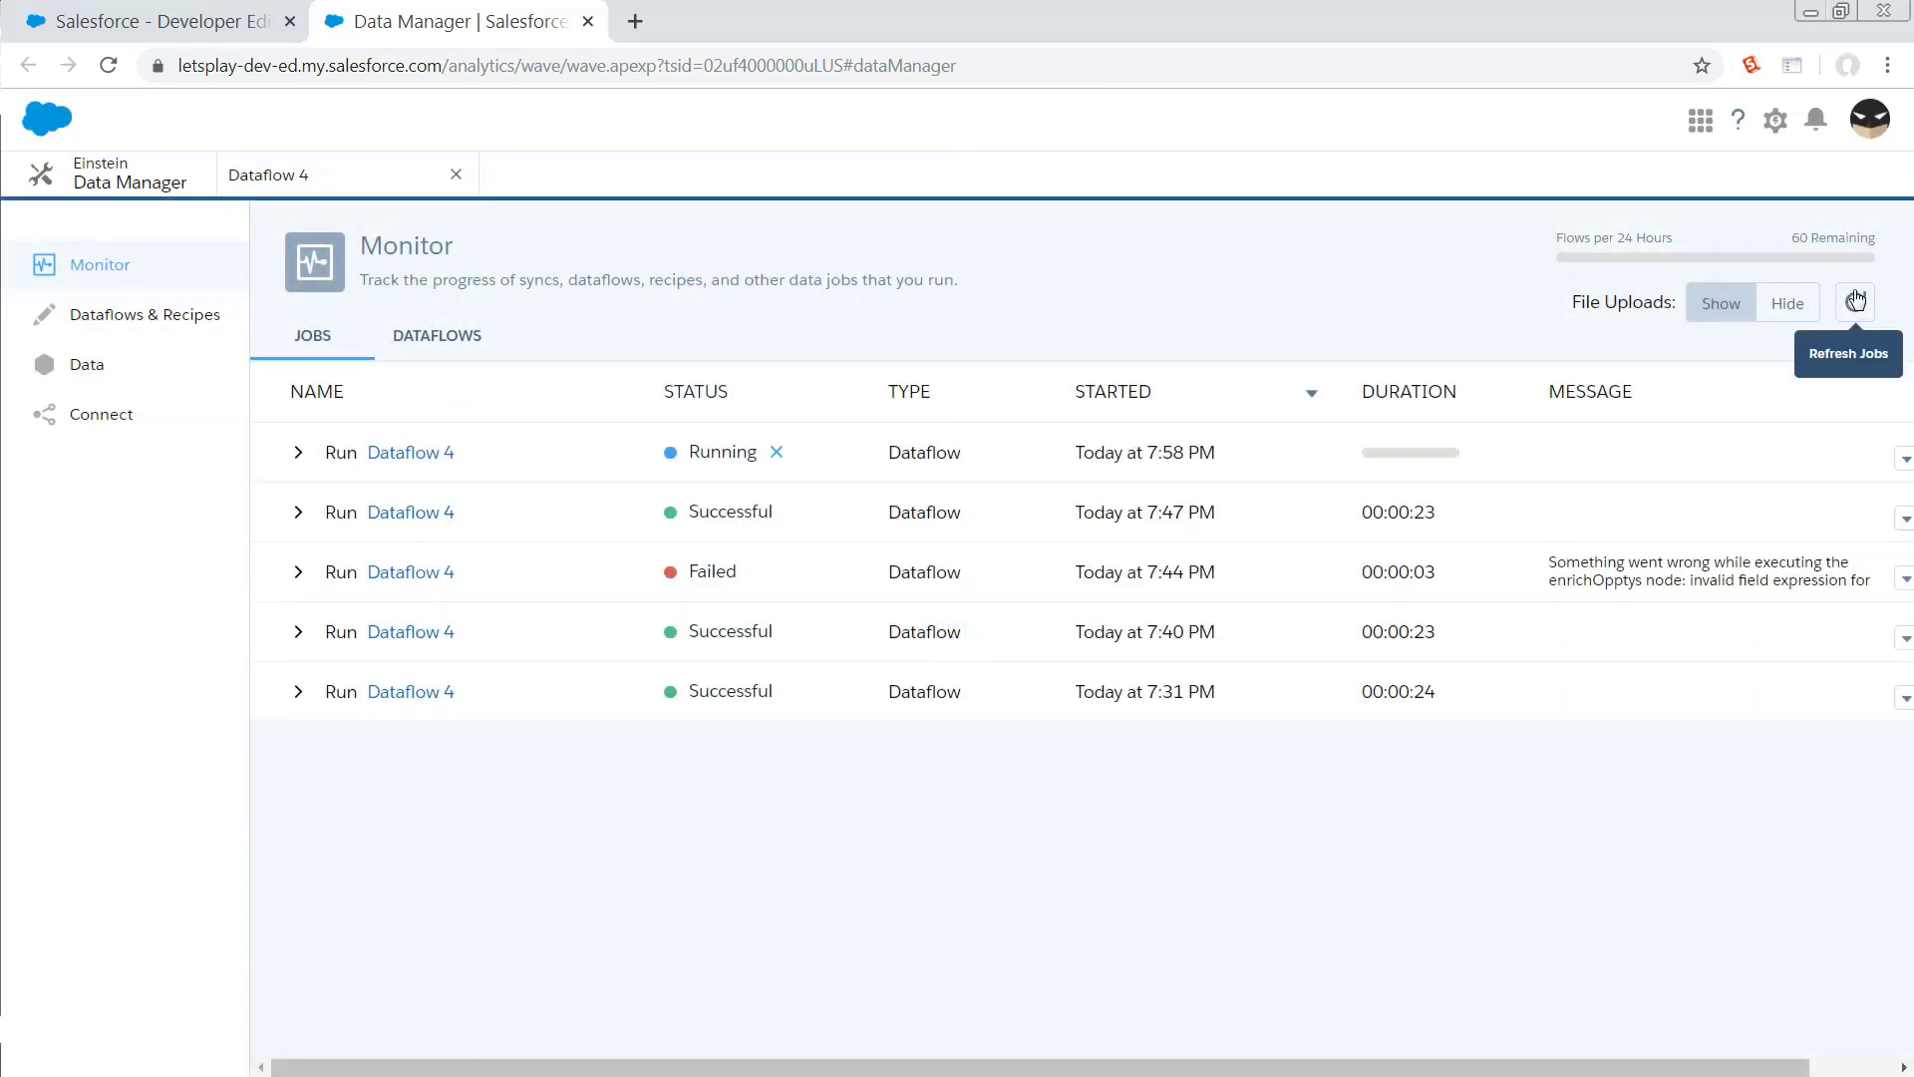
pyautogui.click(1856, 301)
pyautogui.click(1856, 303)
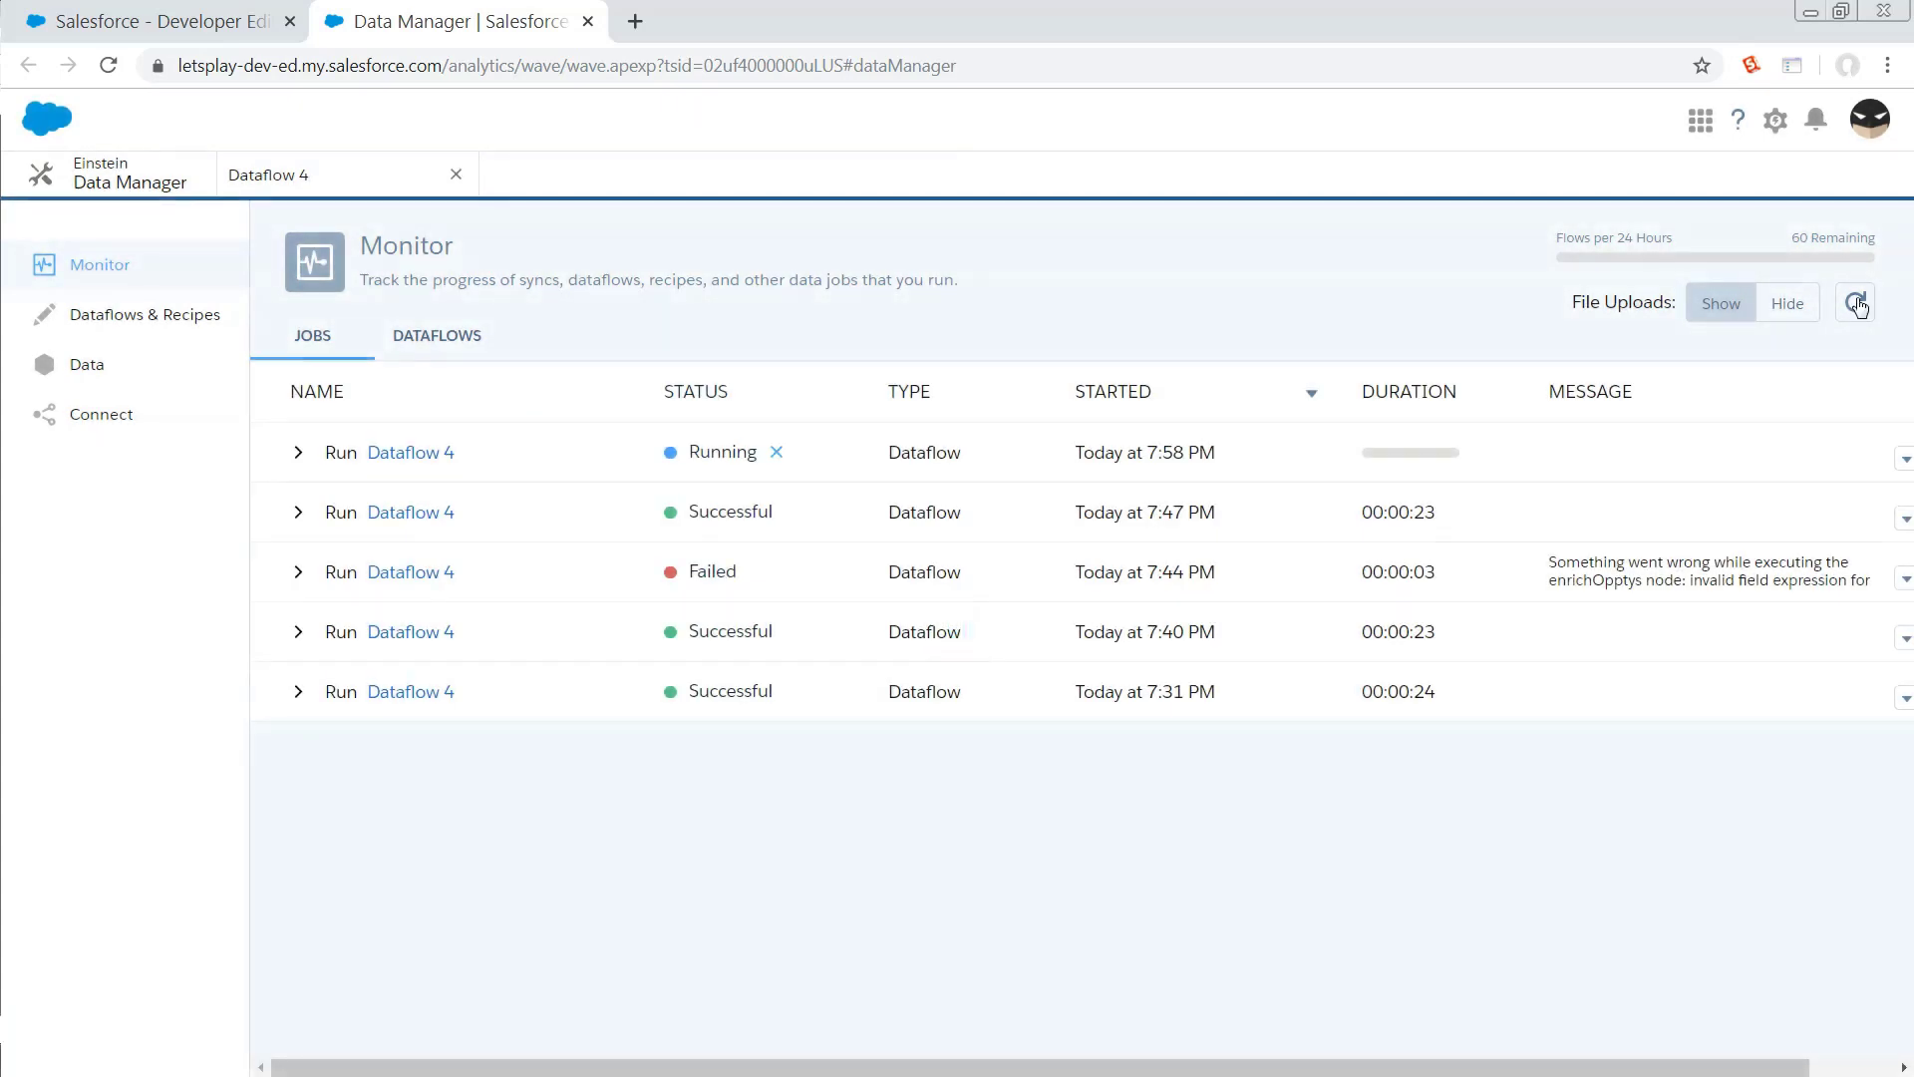
pyautogui.click(1860, 307)
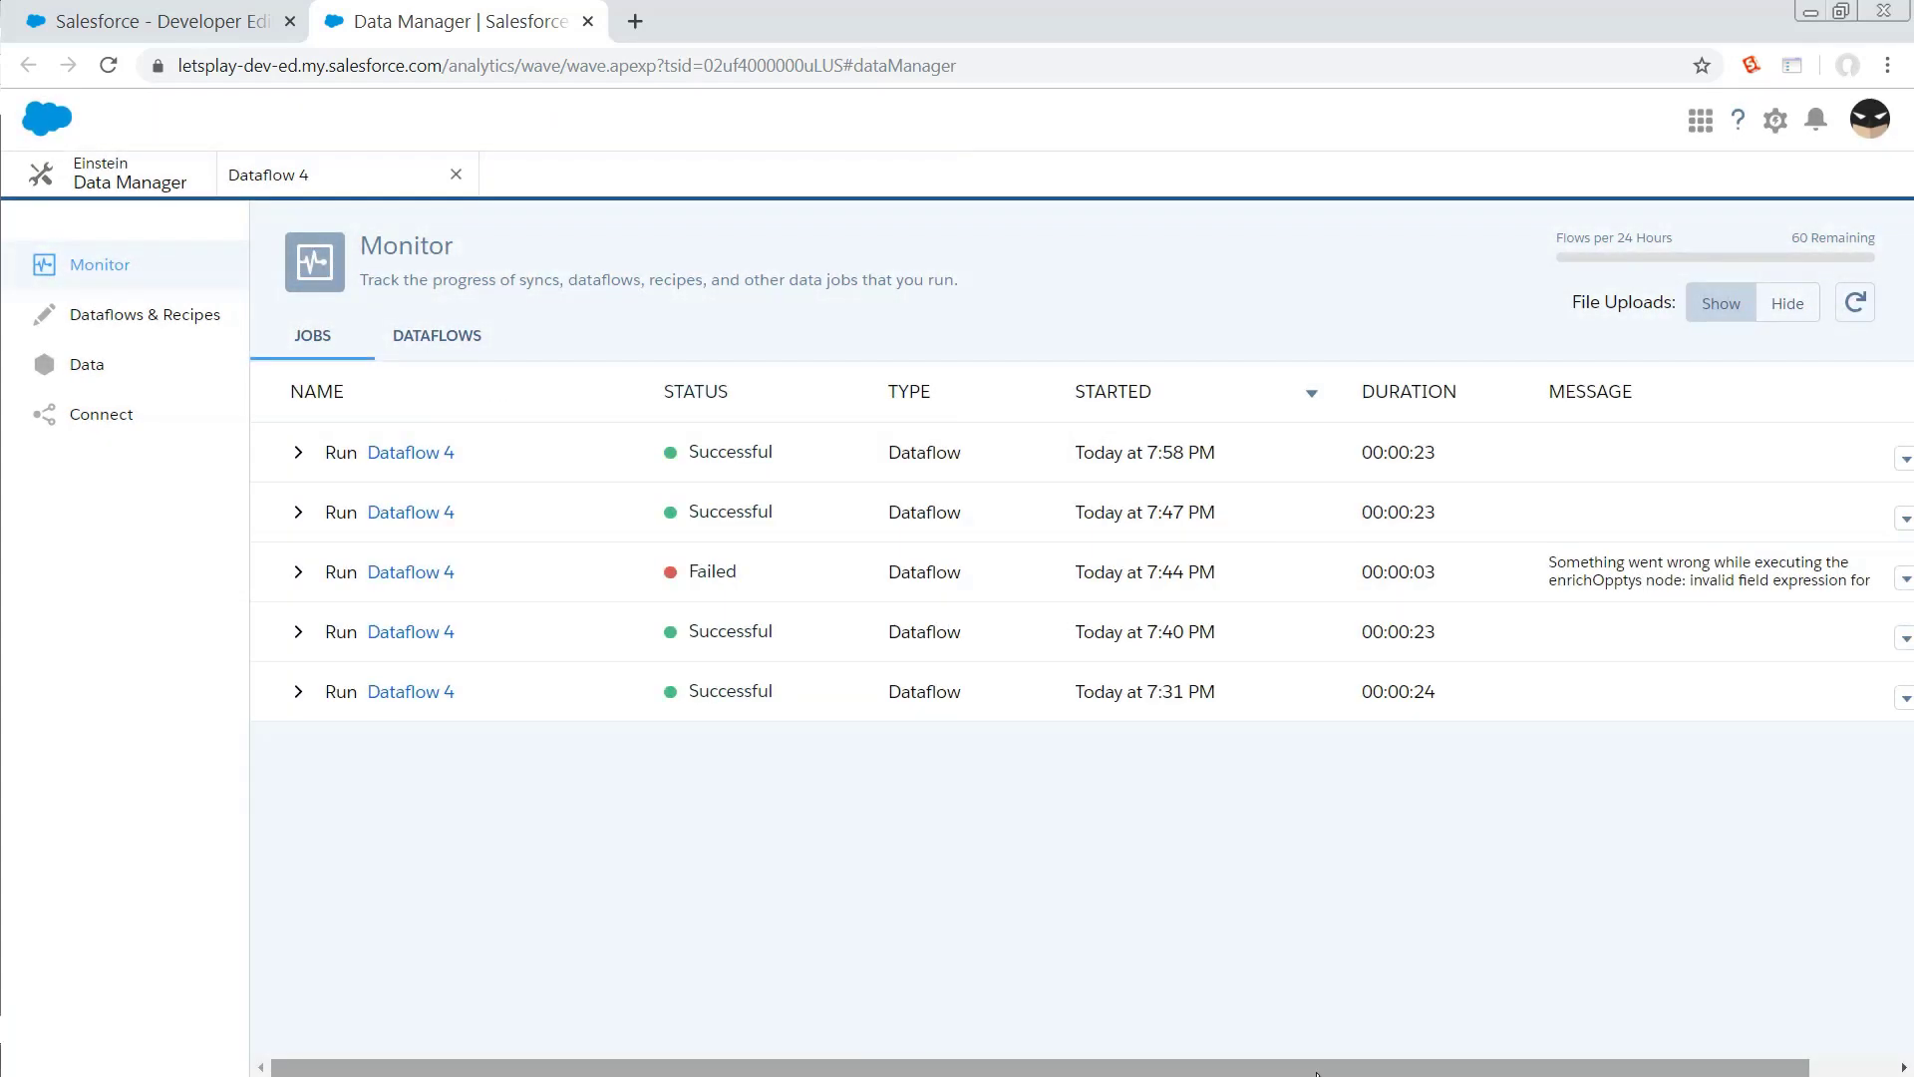
# - Return to the crap dashboard and duplicate its browser tab to load a fresh copy
pyautogui.click(135, 12)
pyautogui.rightClick(132, 8)
pyautogui.click(171, 116)
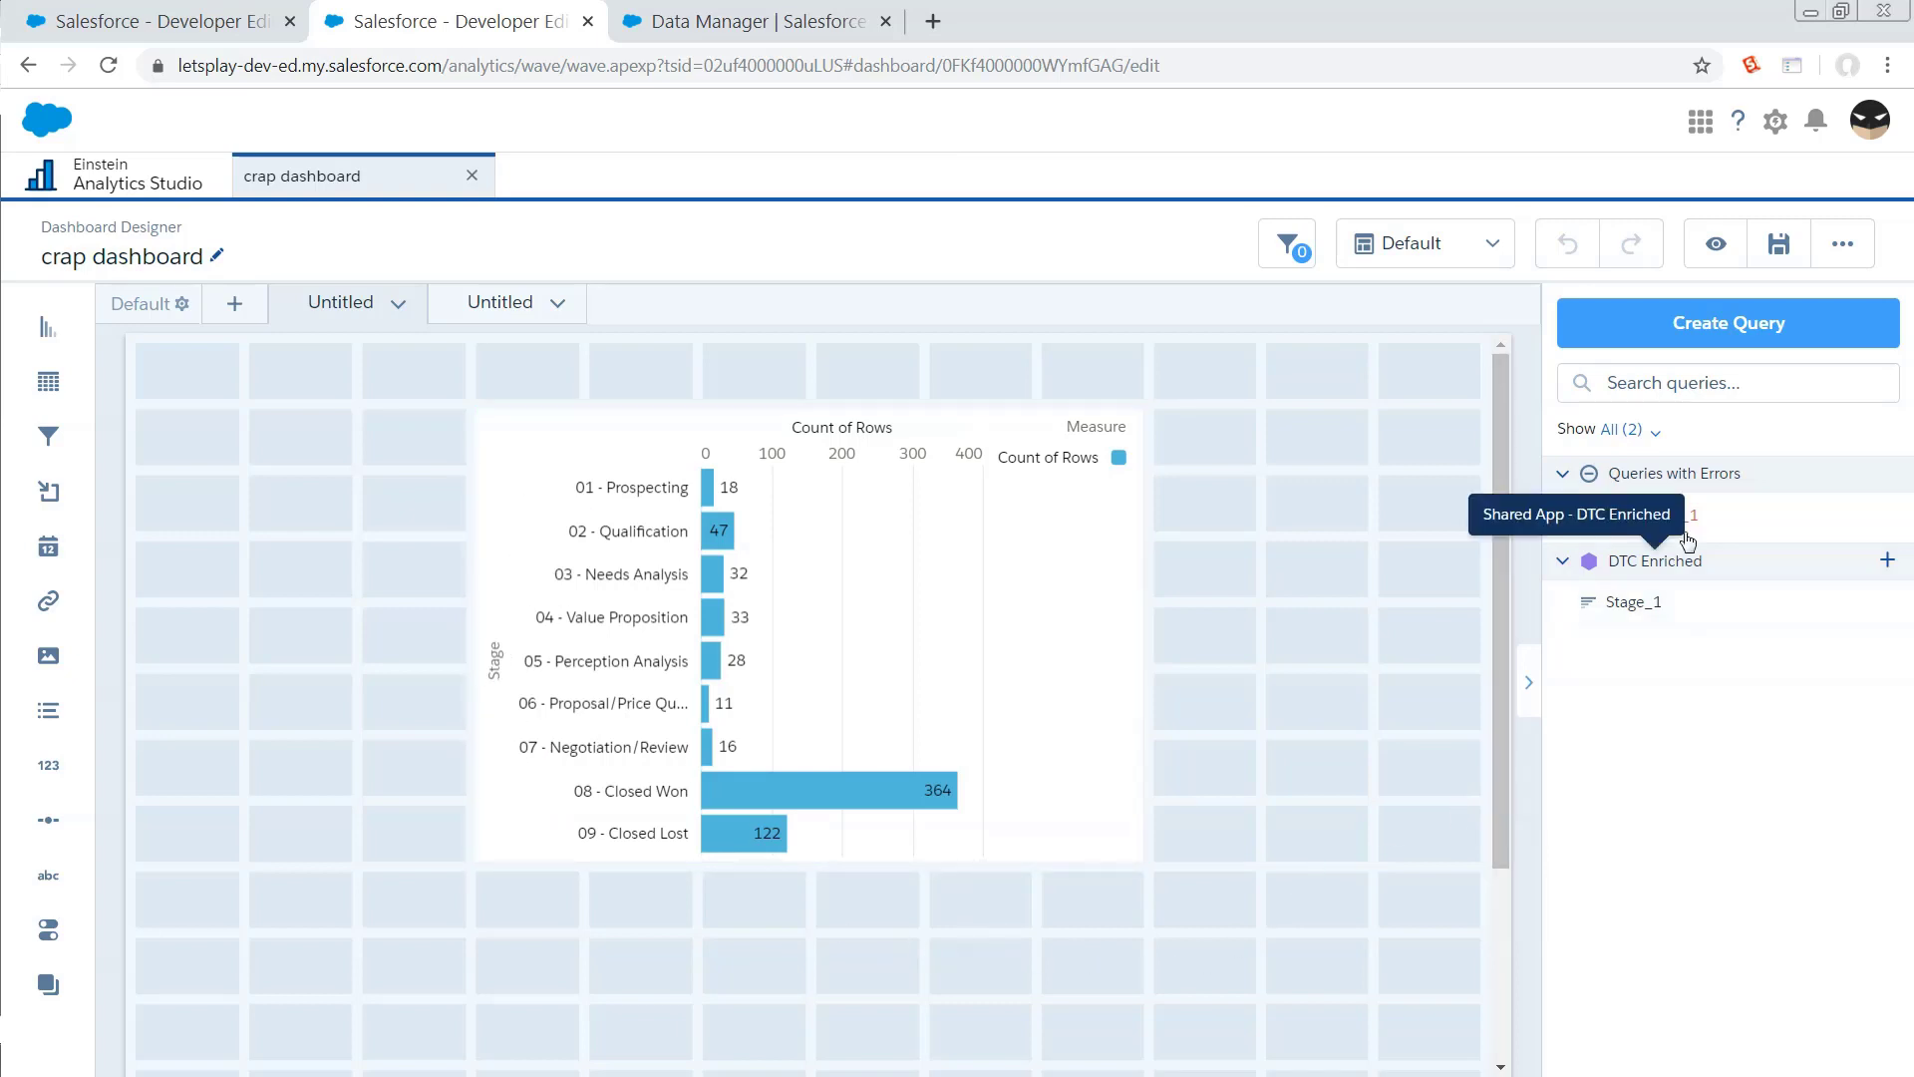
# - Examine the error details of the Crap_Field_1 widget on the dashboard's second page and dismiss the warning
pyautogui.click(490, 356)
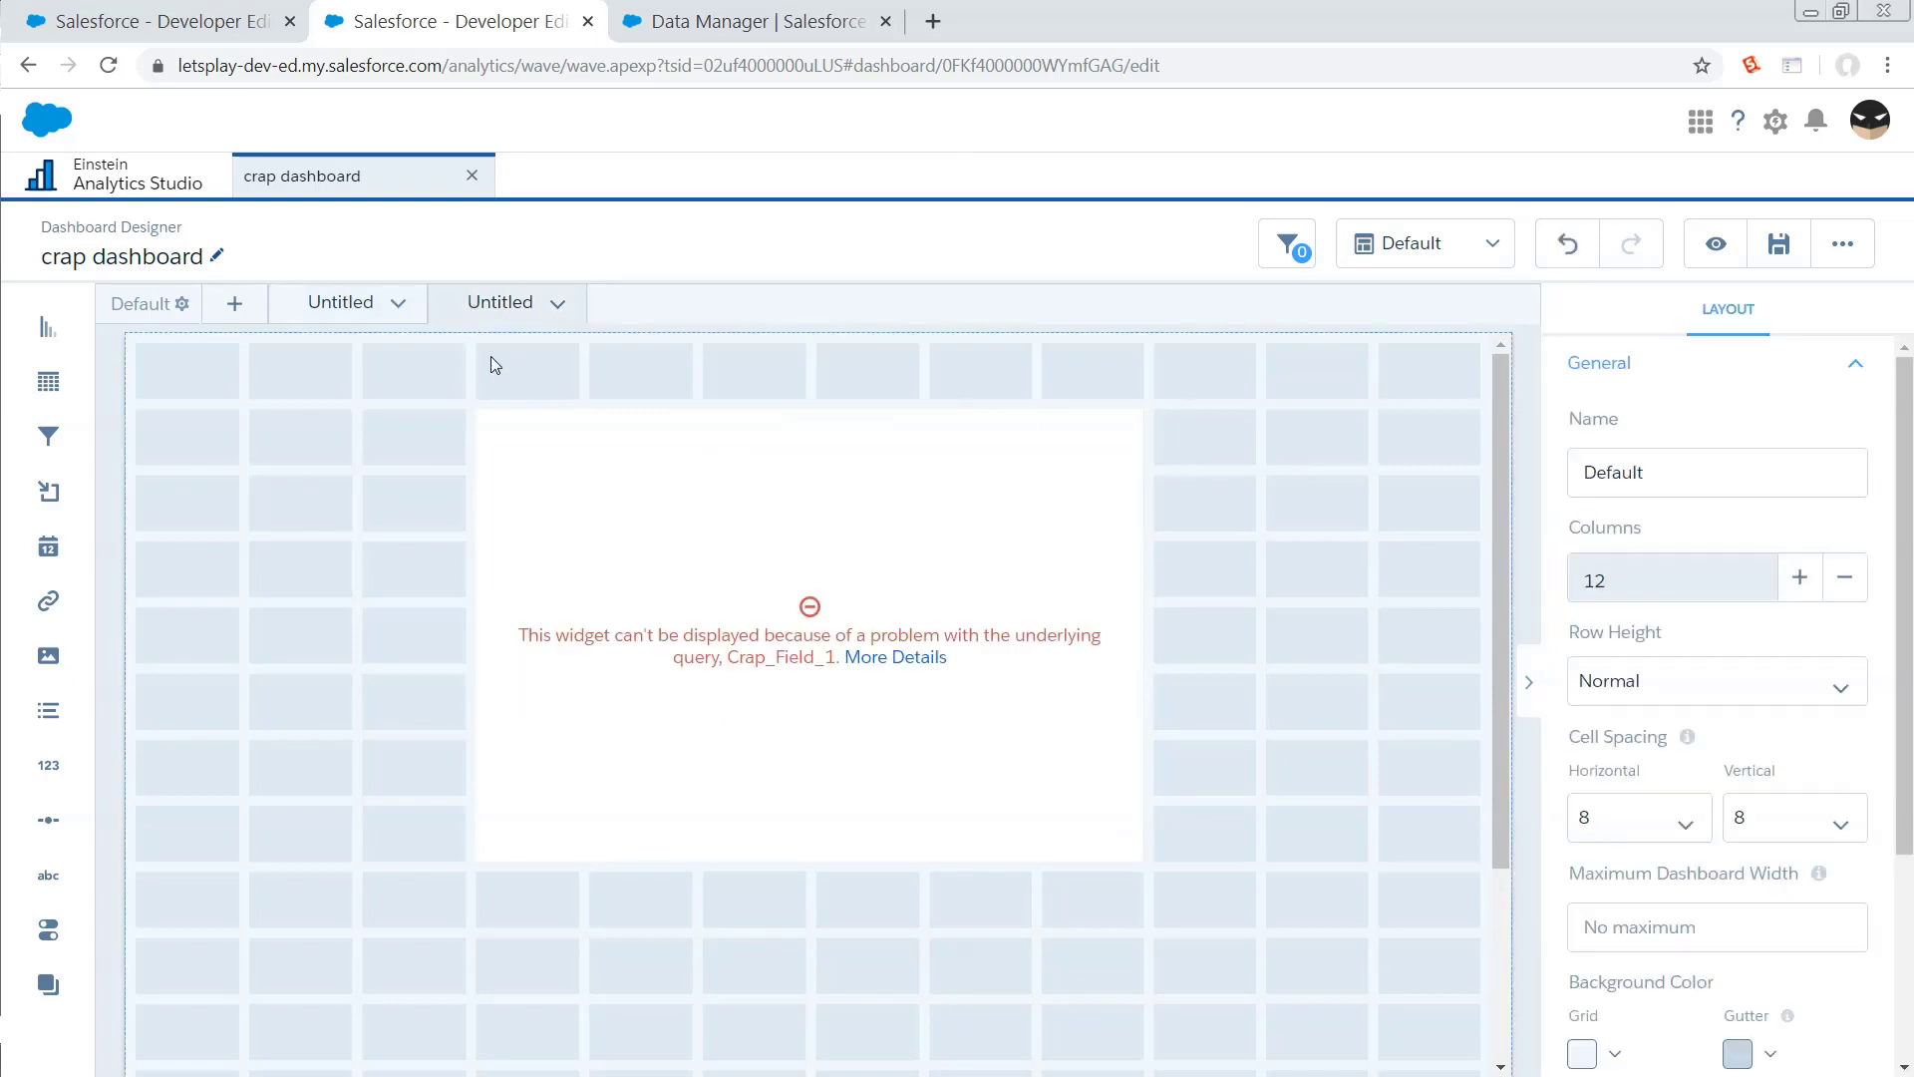
pyautogui.moveTo(915, 671)
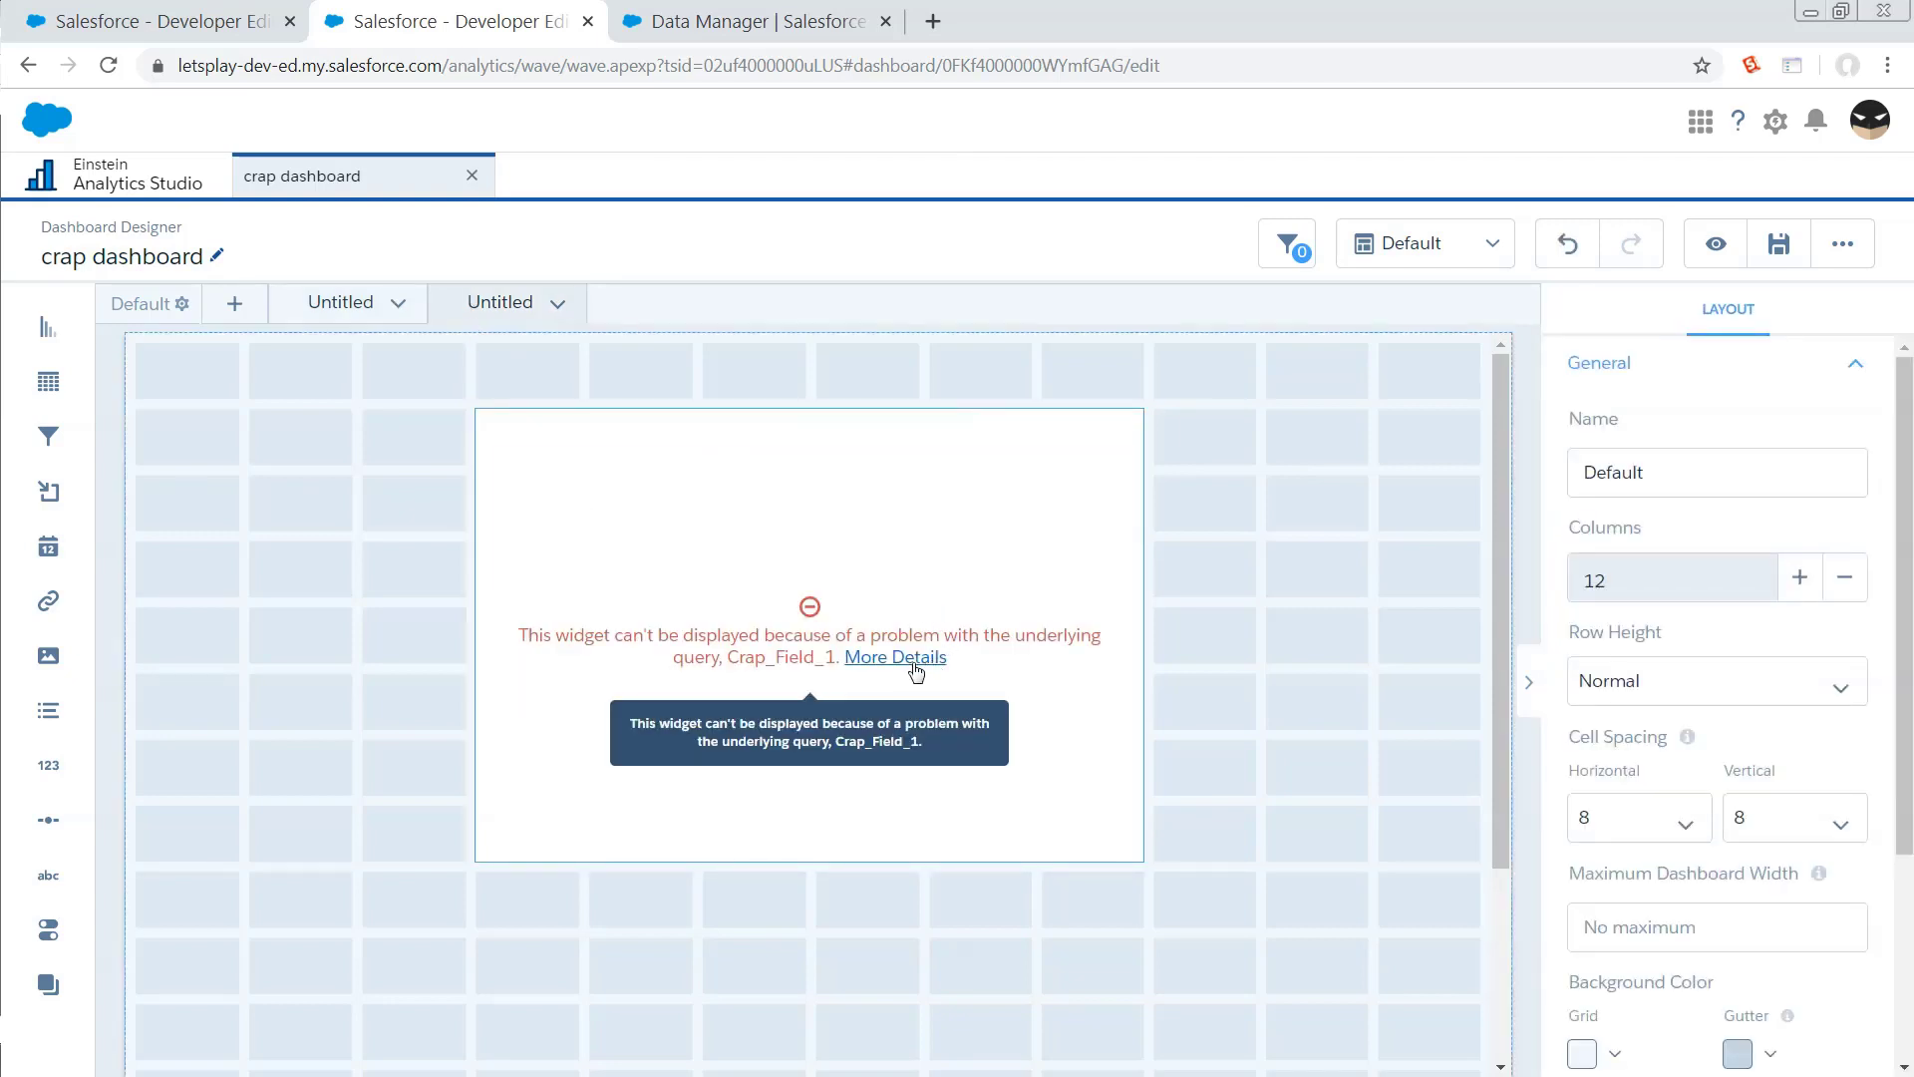
pyautogui.click(900, 659)
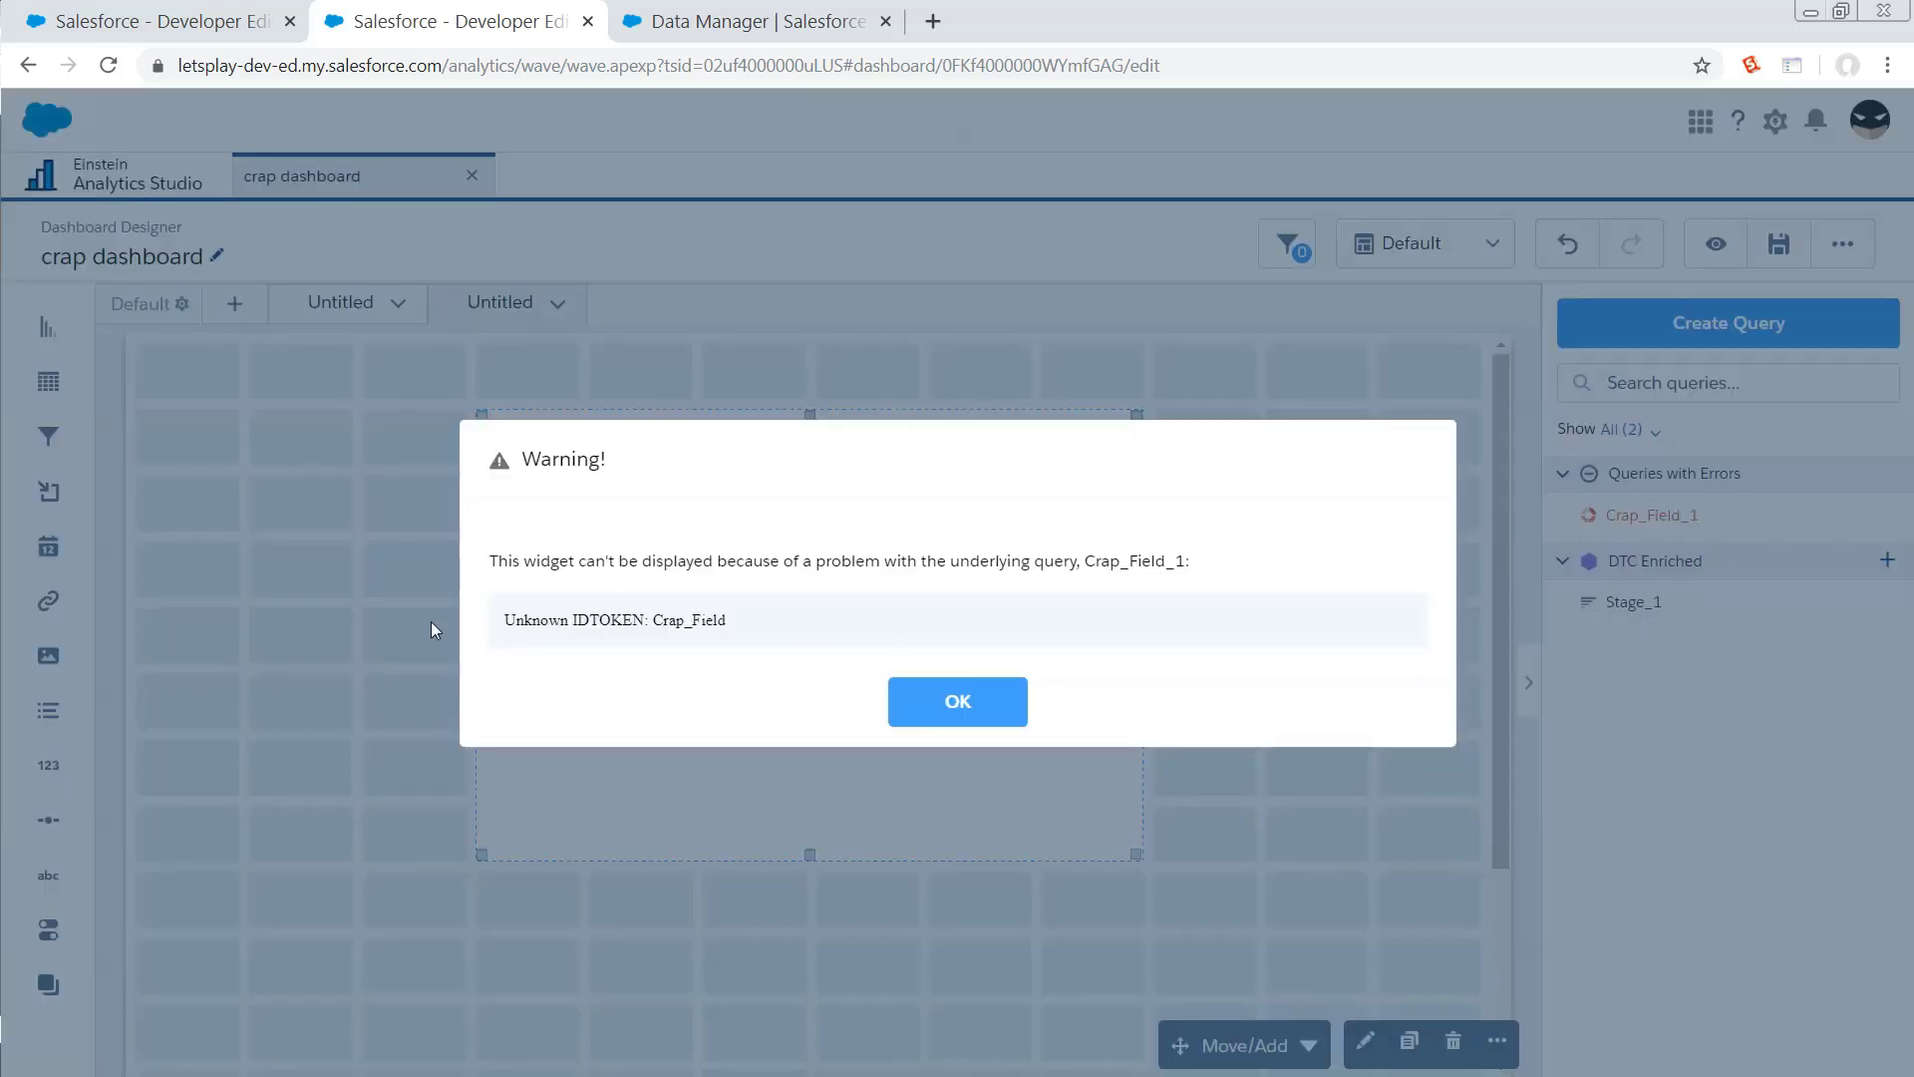
pyautogui.click(958, 703)
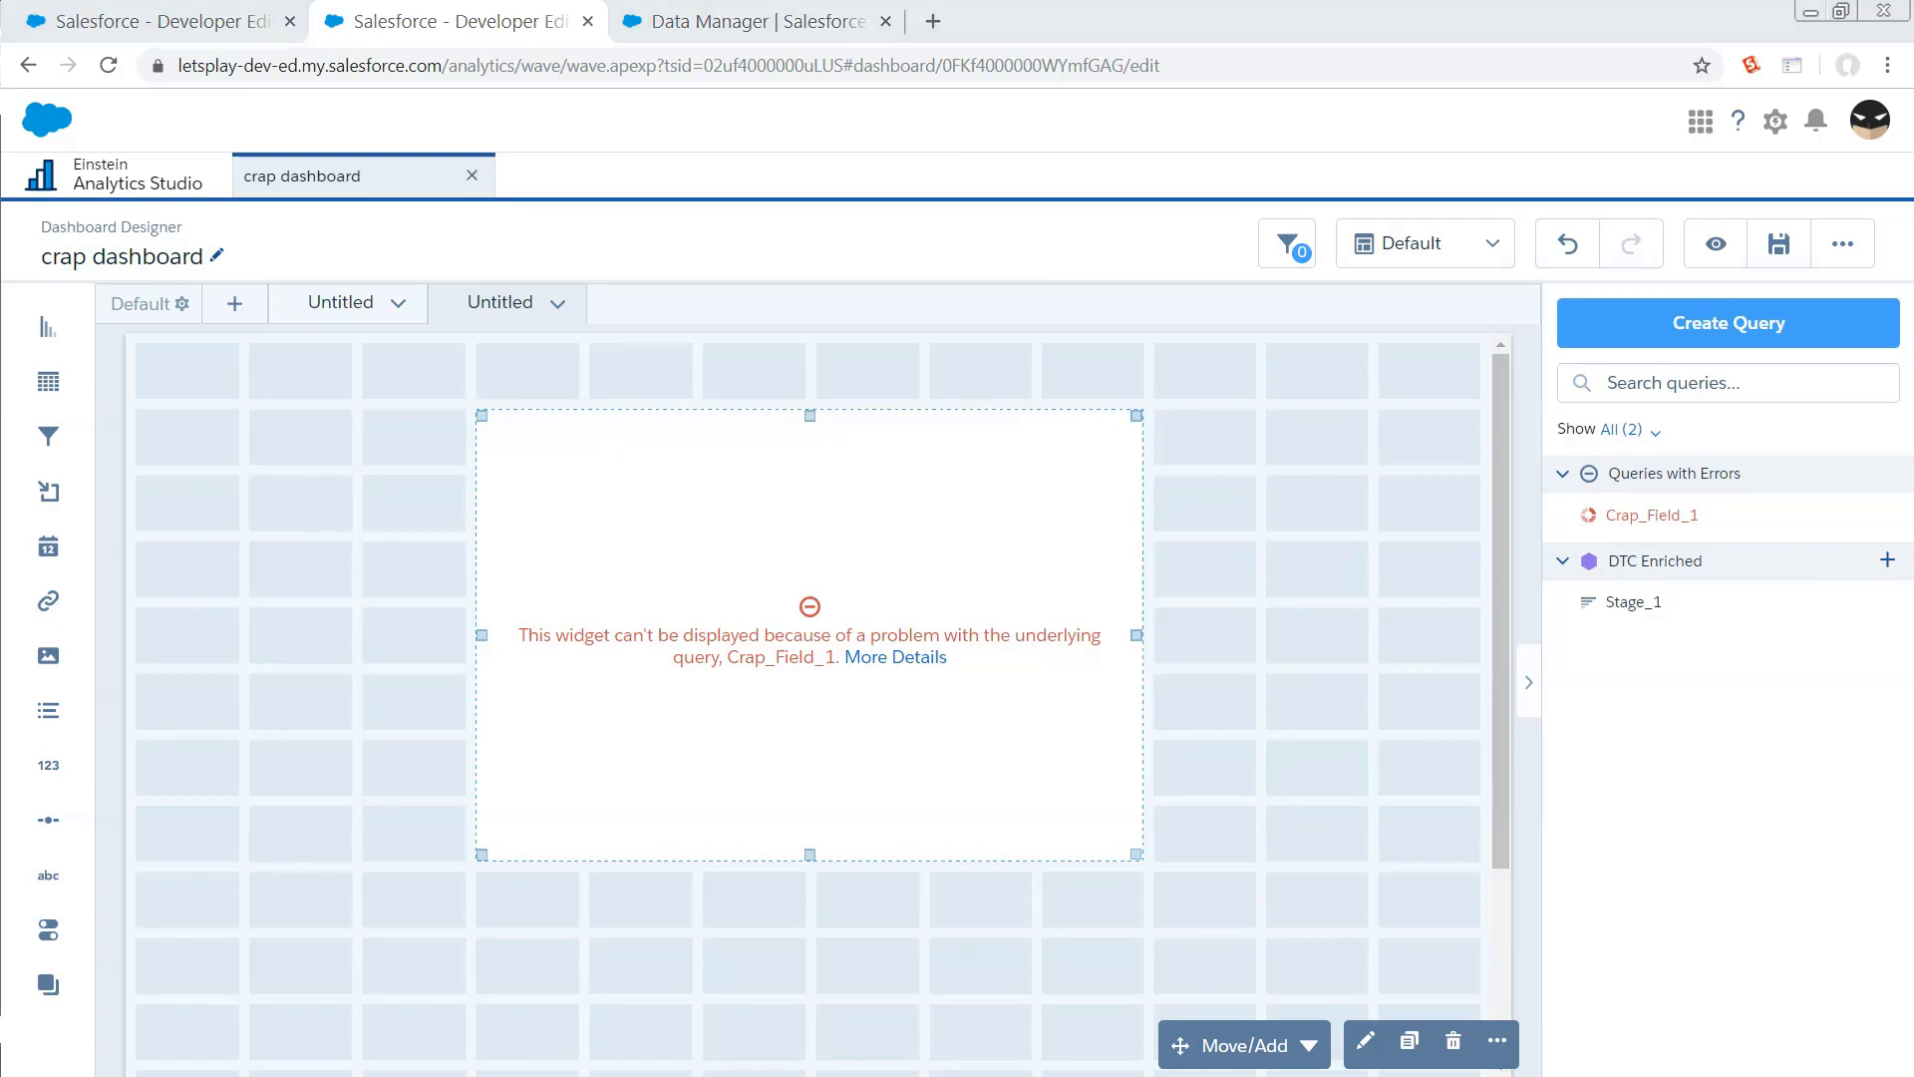
# - Review the Salesforce support email about the failed Extended Metadata upgrade and minimize its window
pyautogui.moveTo(0, 337); pyautogui.dragTo(712, 179)
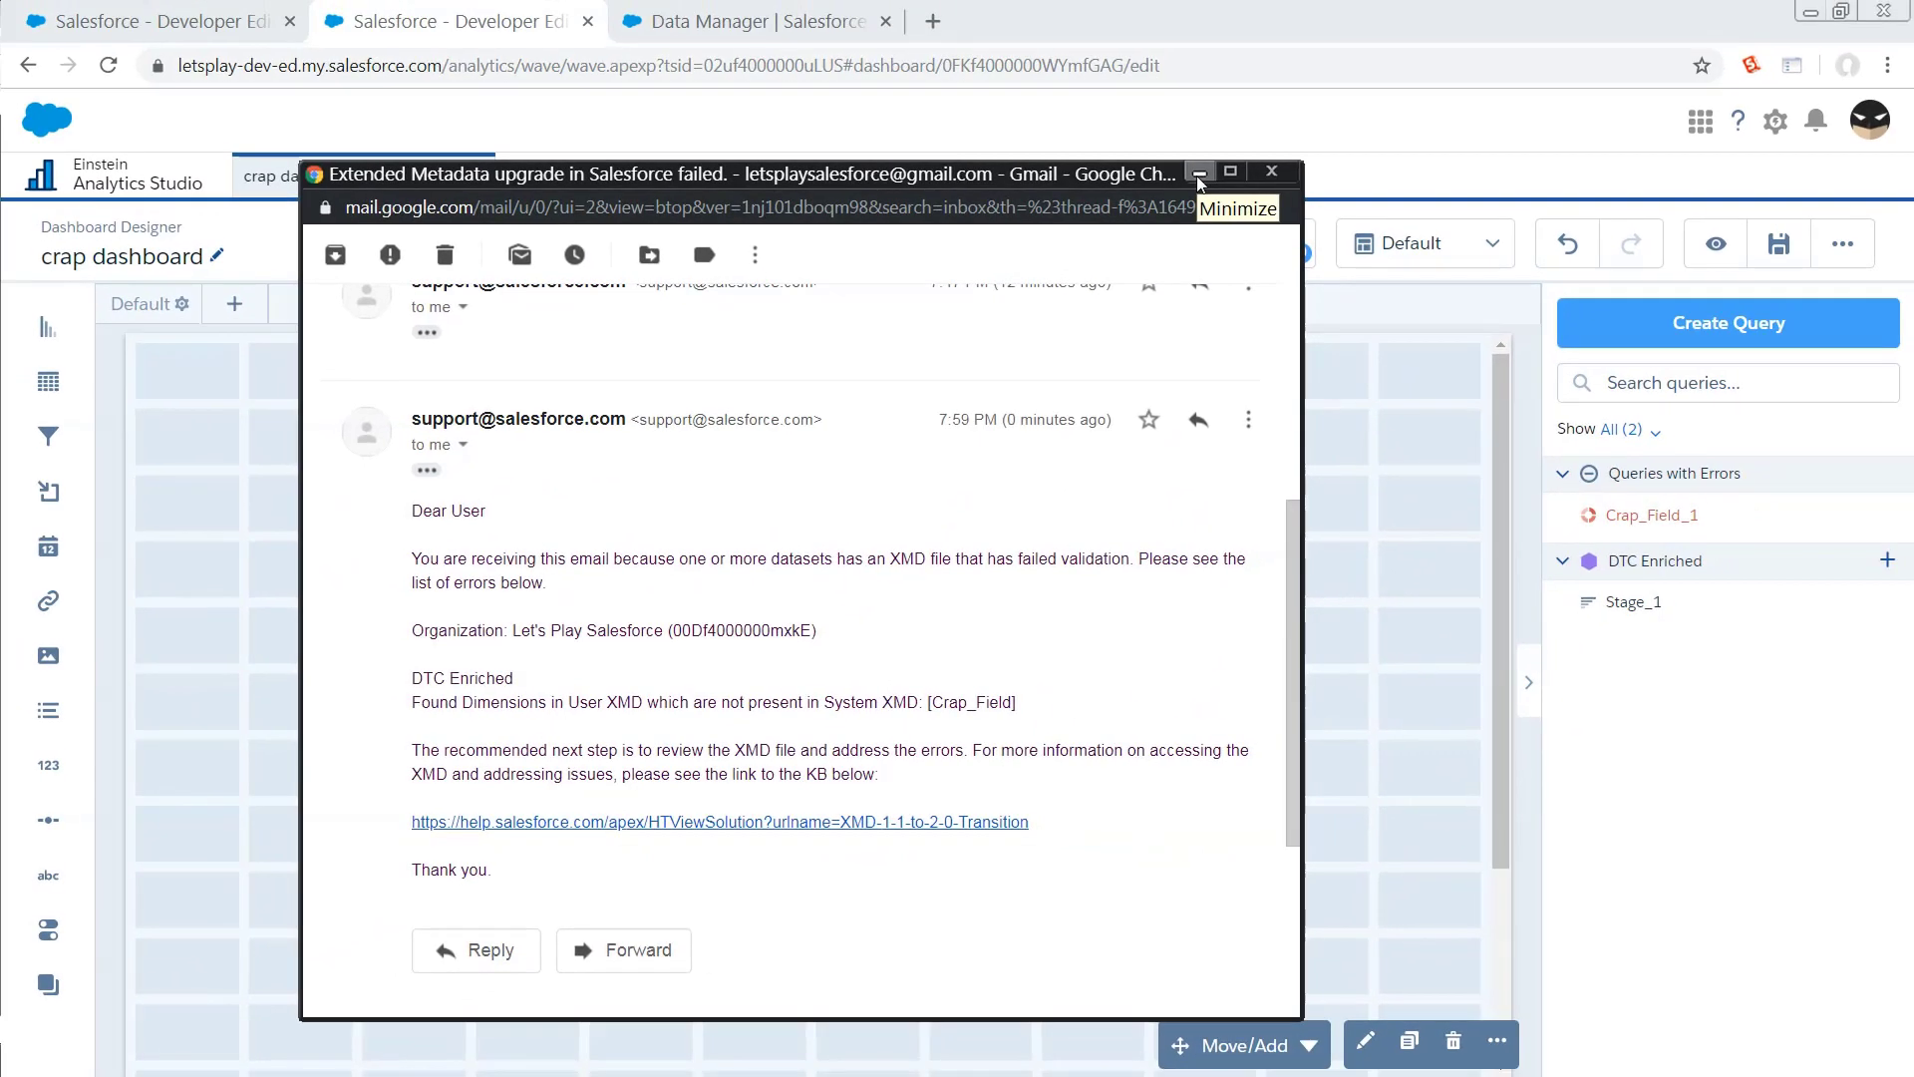
pyautogui.click(1198, 175)
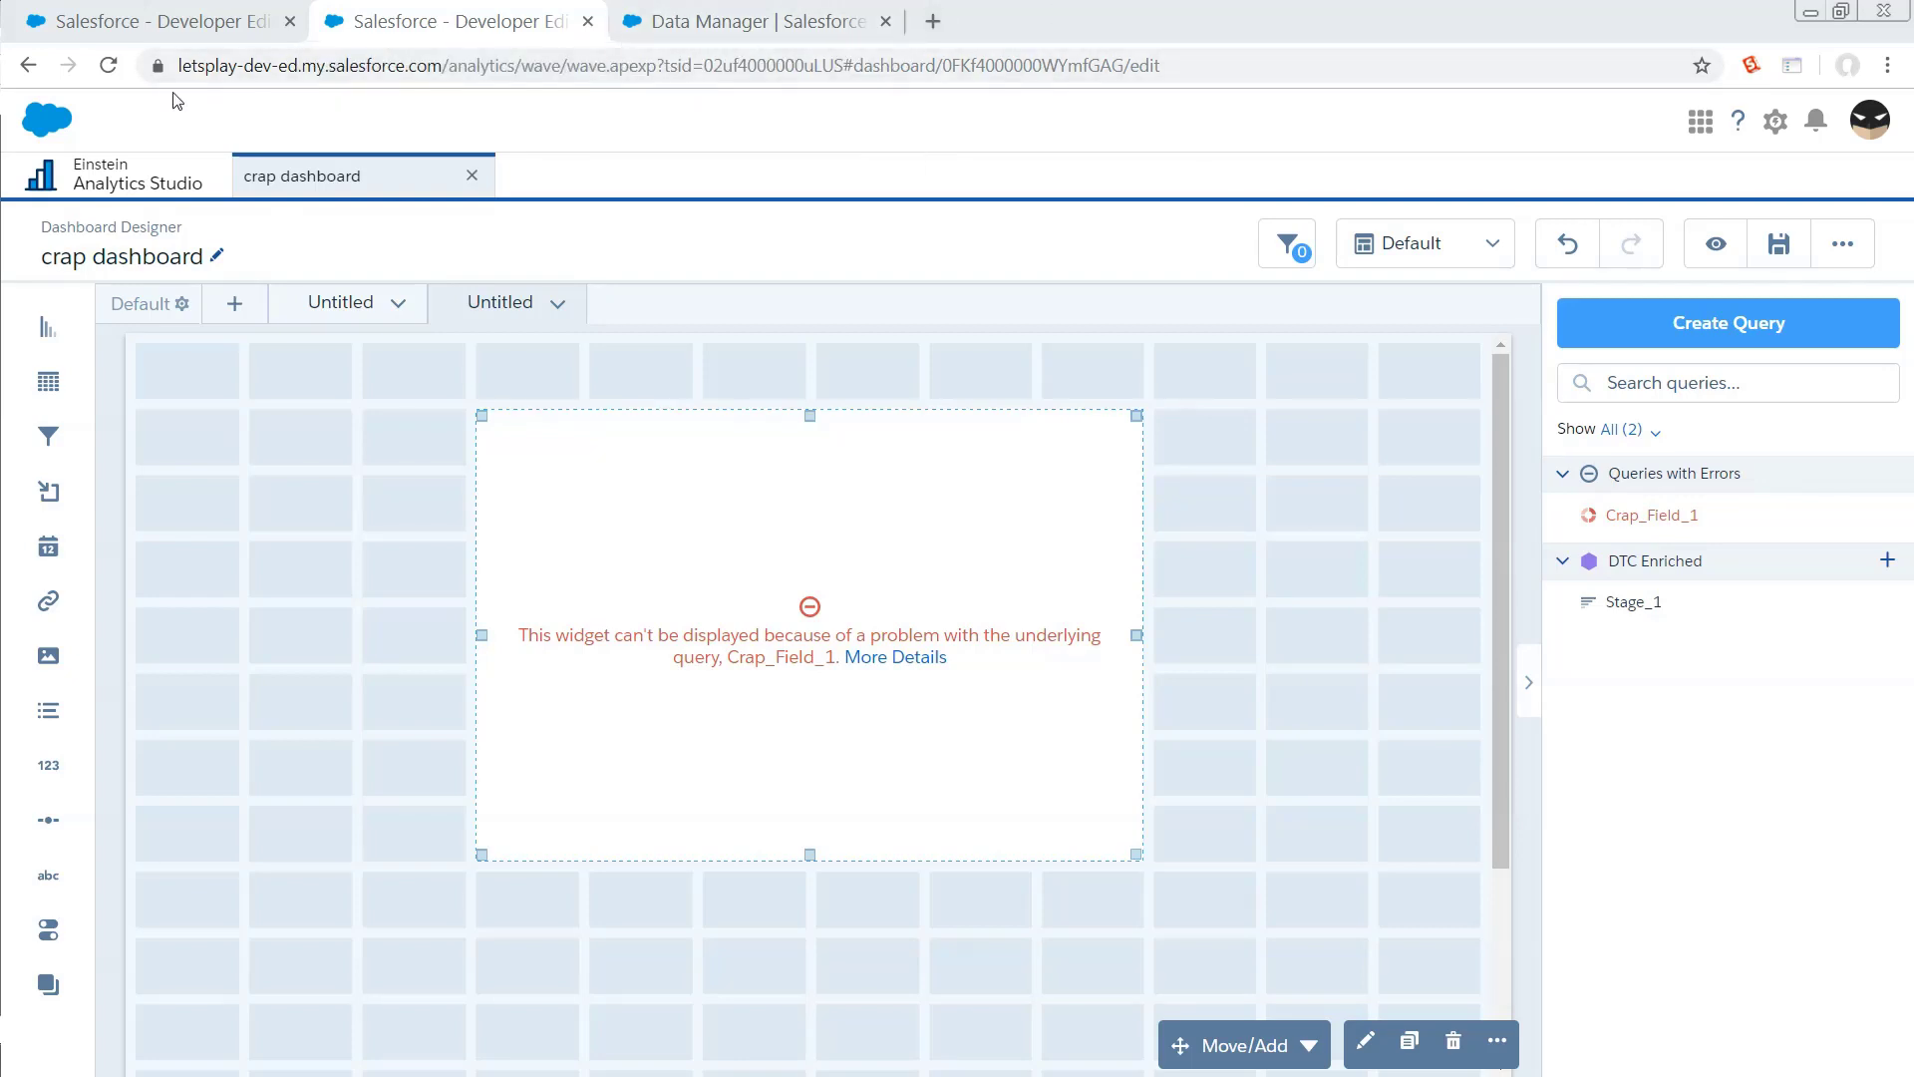
# - Add a text computed field Crap_Field to the enrichOpptys node with expression case when Stage matches "Closed" then "Garbage In" else "Garbage Out" end
pyautogui.click(666, 21)
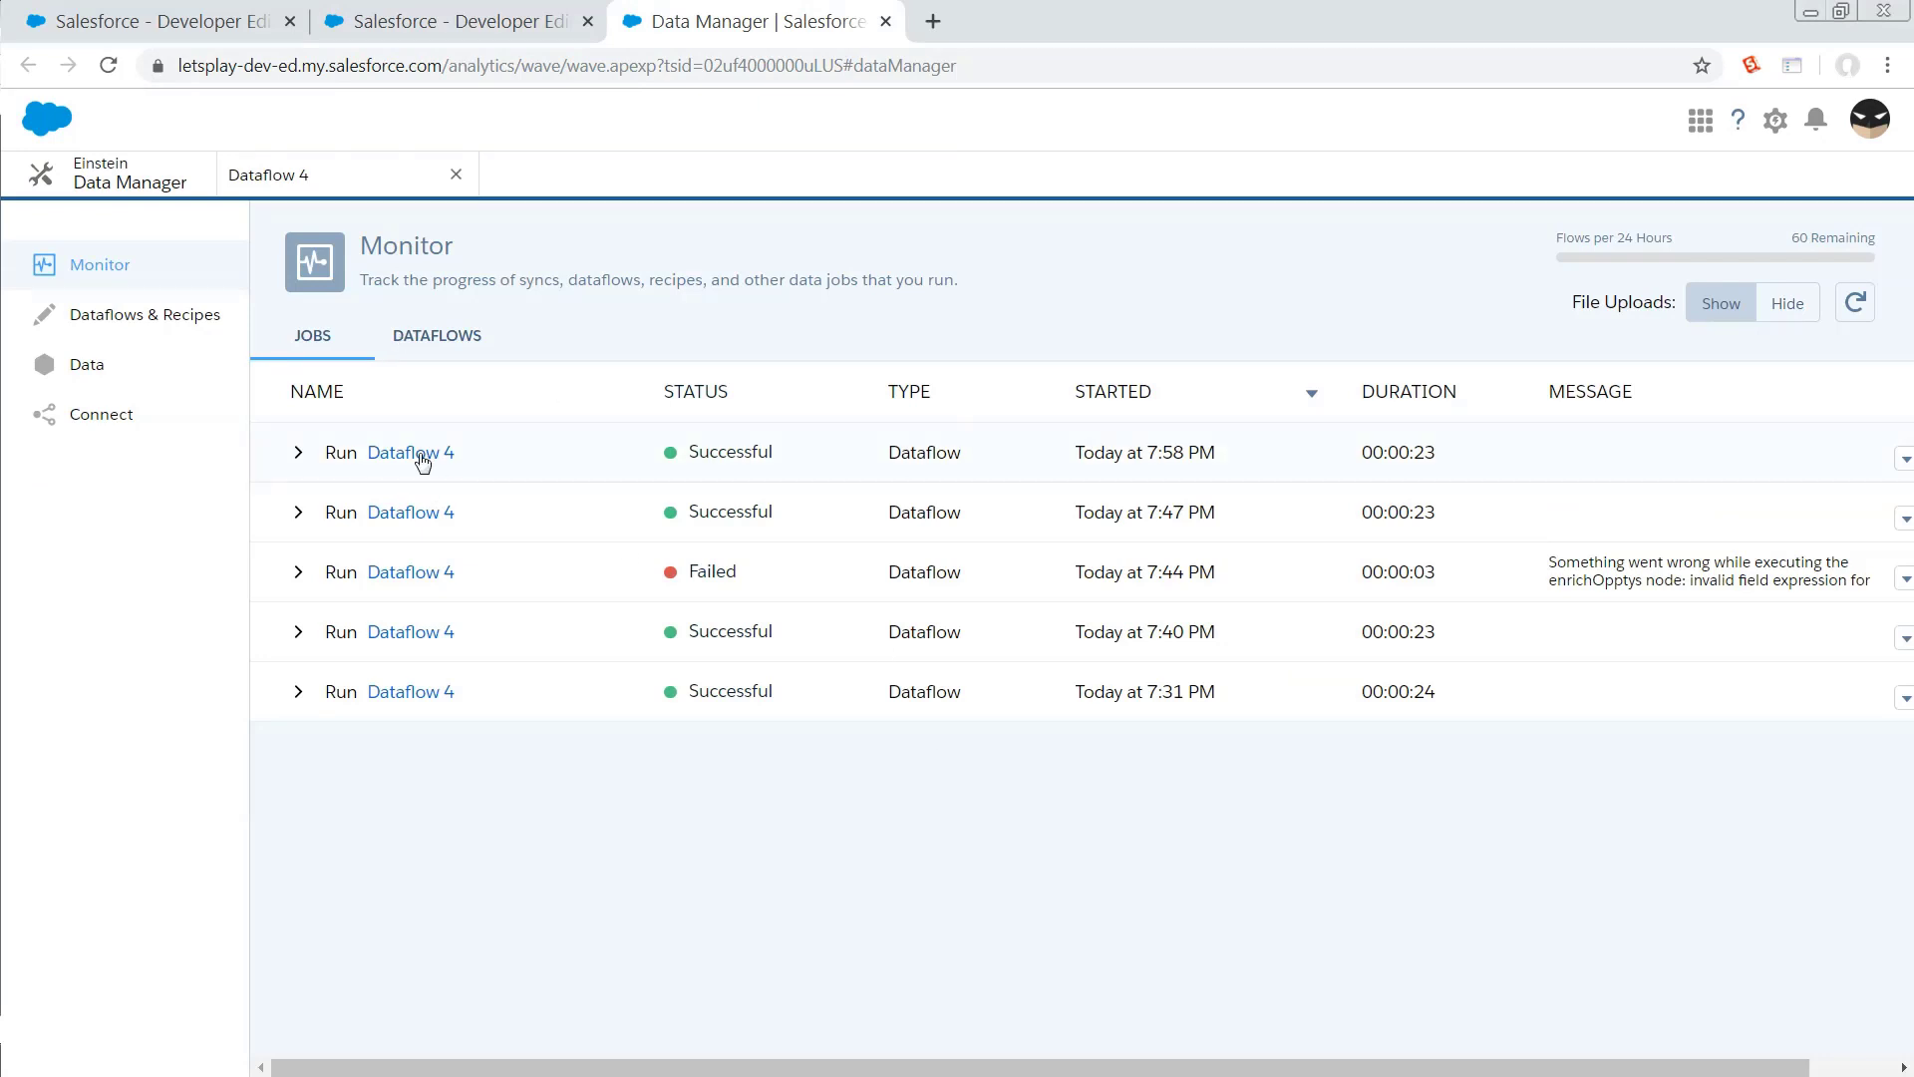
pyautogui.click(425, 453)
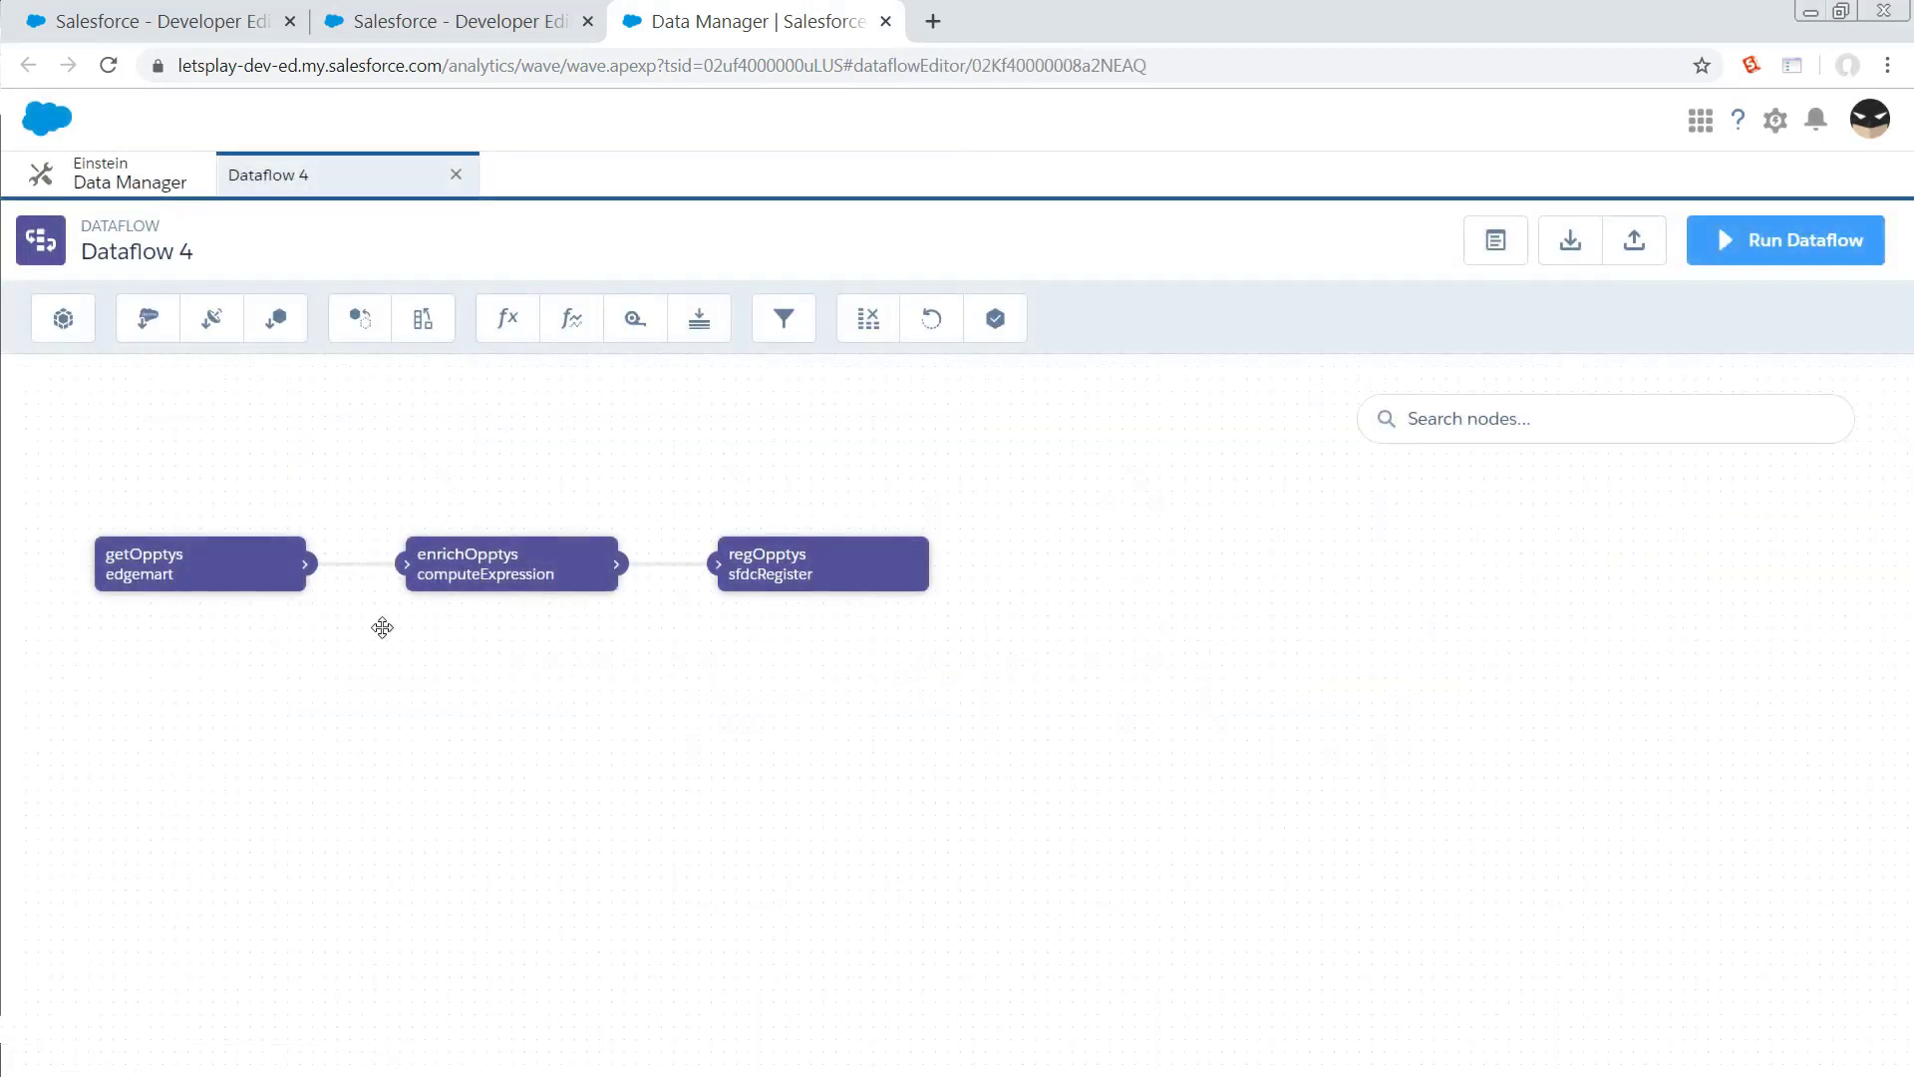
pyautogui.click(473, 551)
pyautogui.click(701, 911)
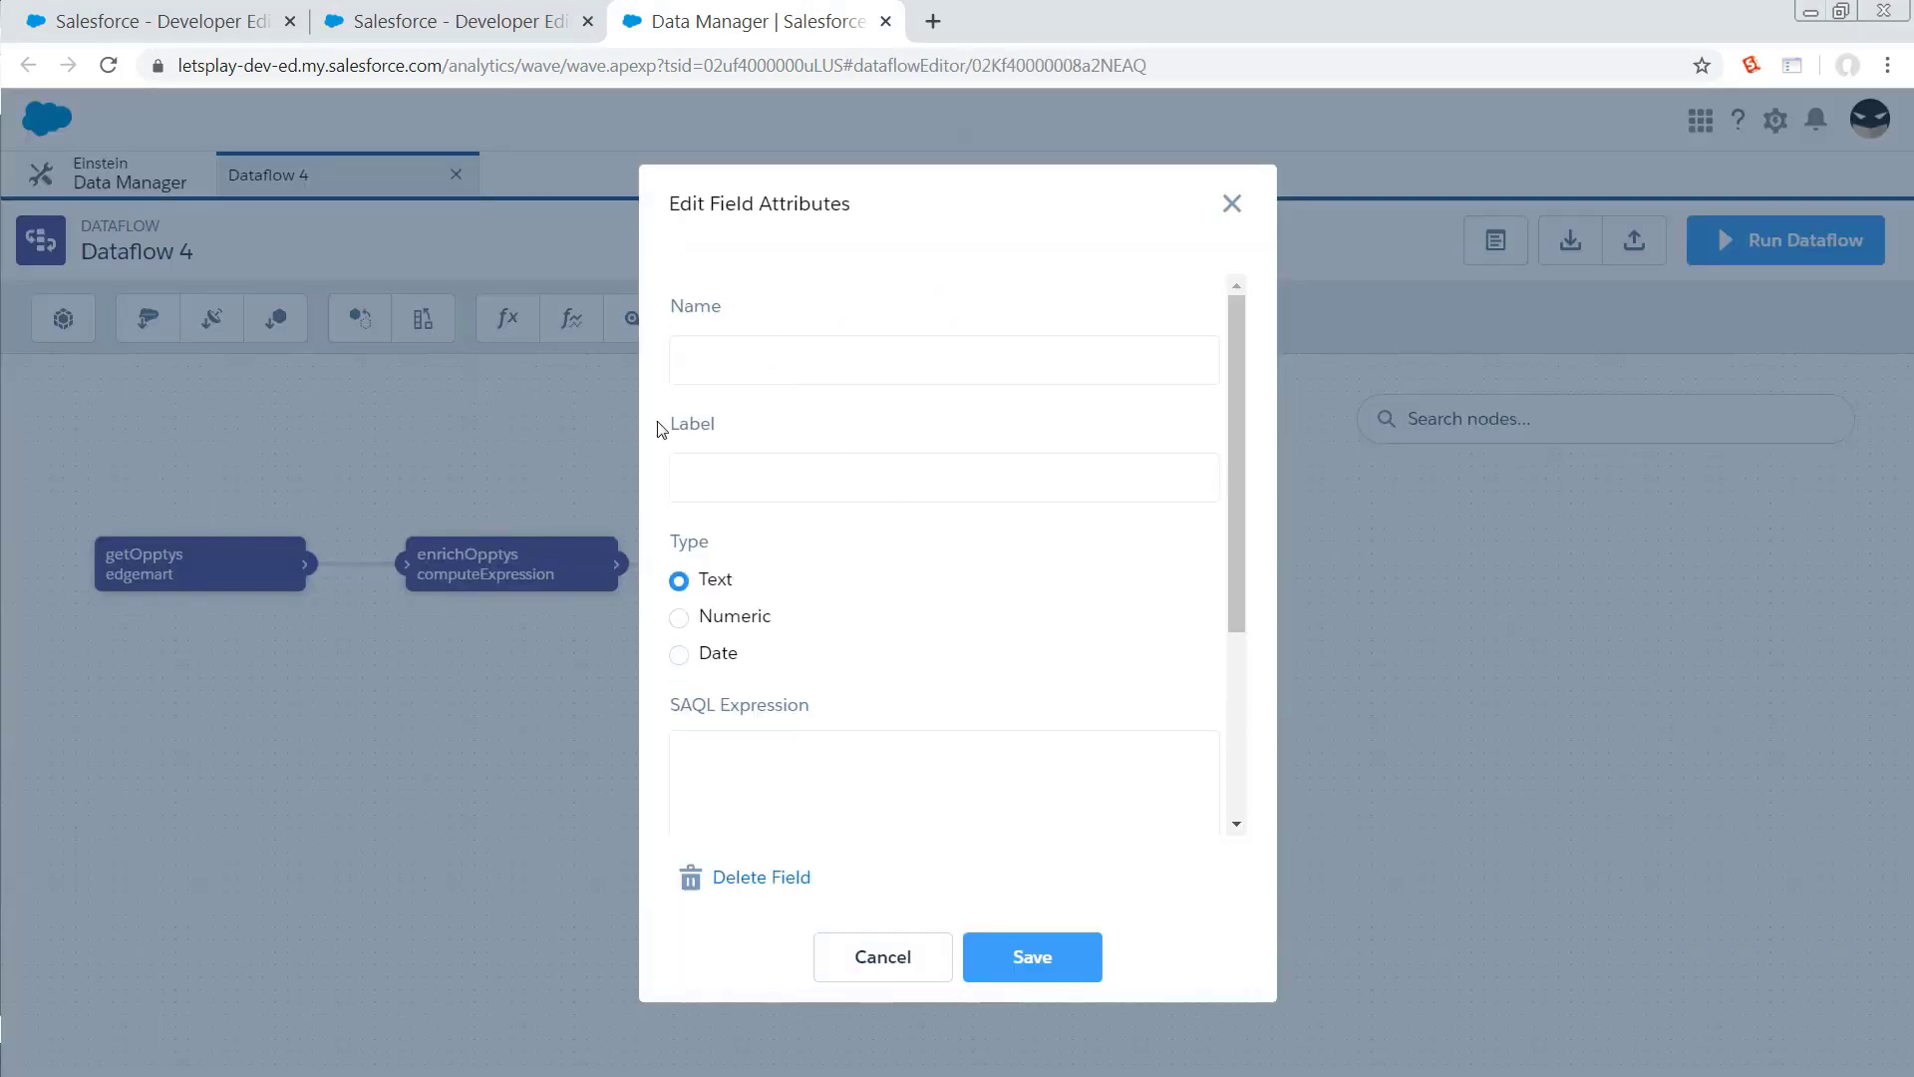
pyautogui.write('Crap_Fielcase when Stage m')
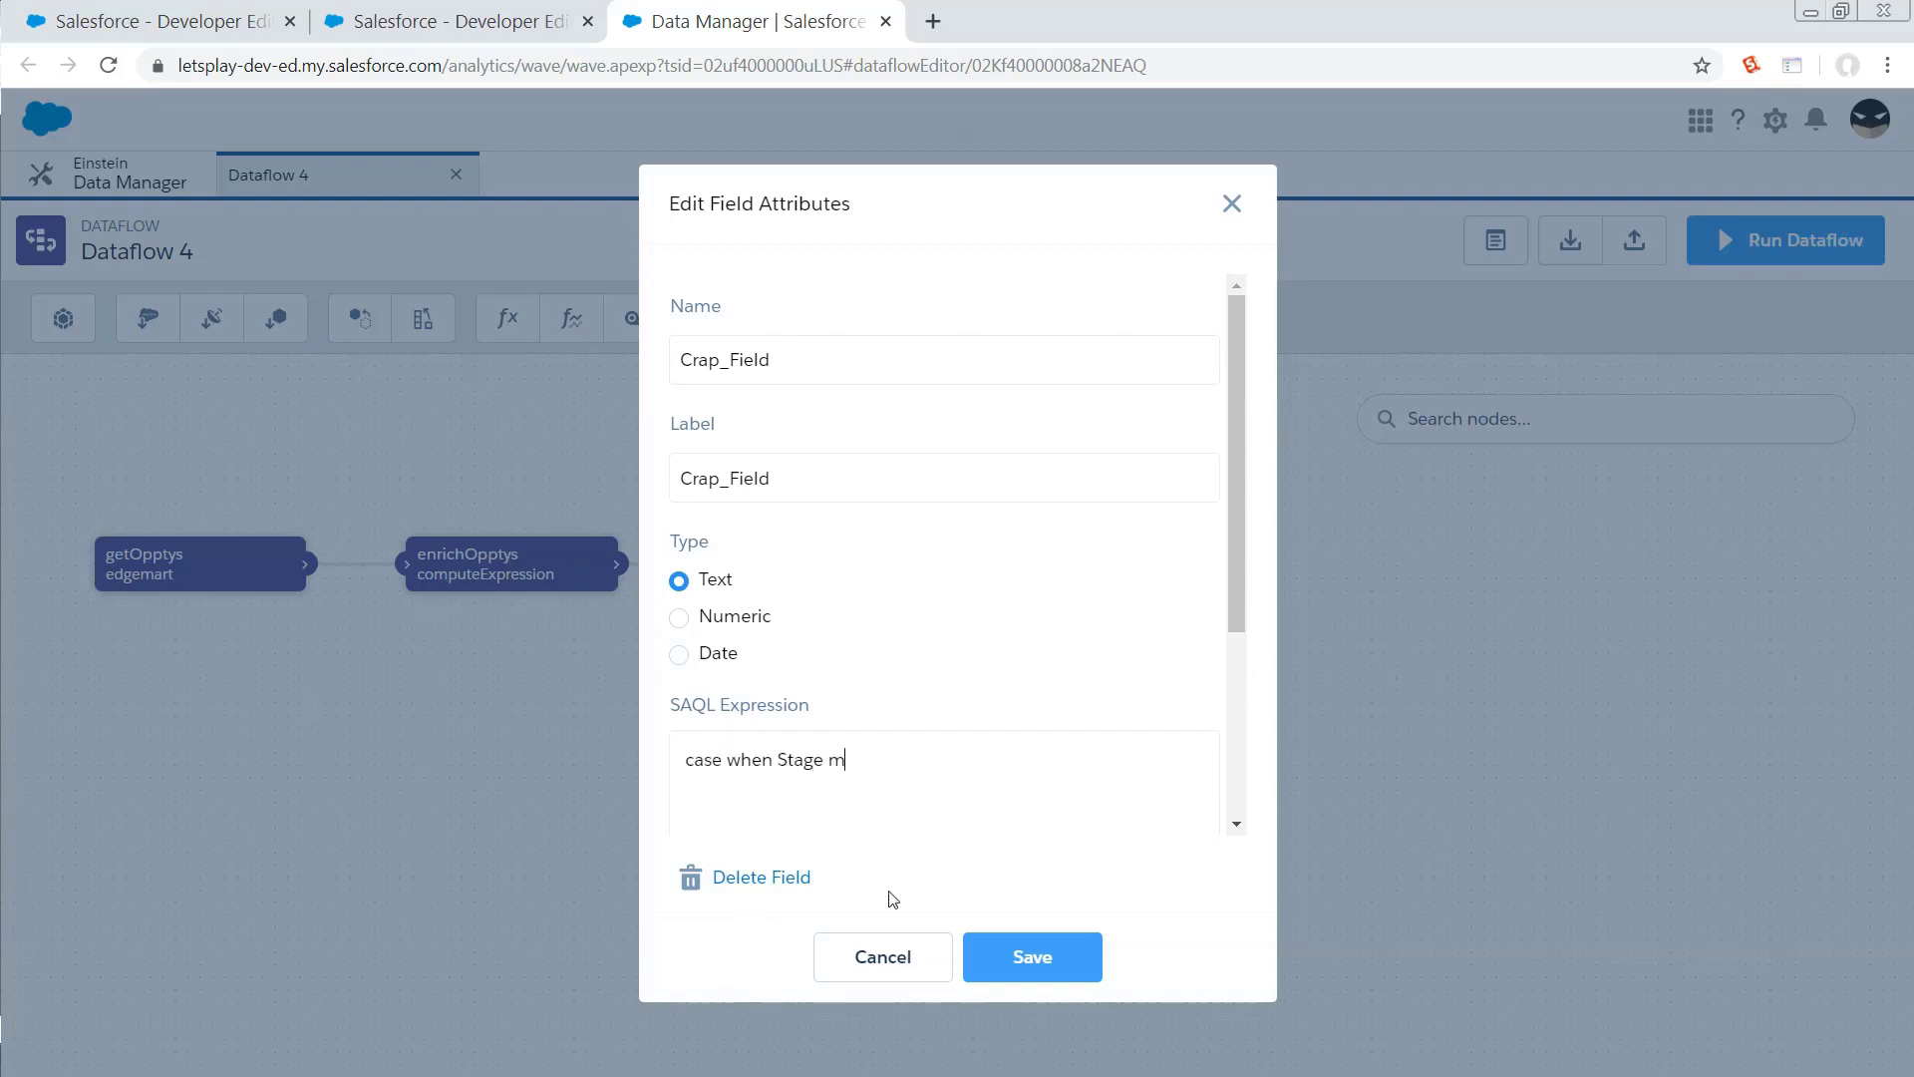
pyautogui.write('atches "Closed" then "Garbage In" else "Garbage Out" end')
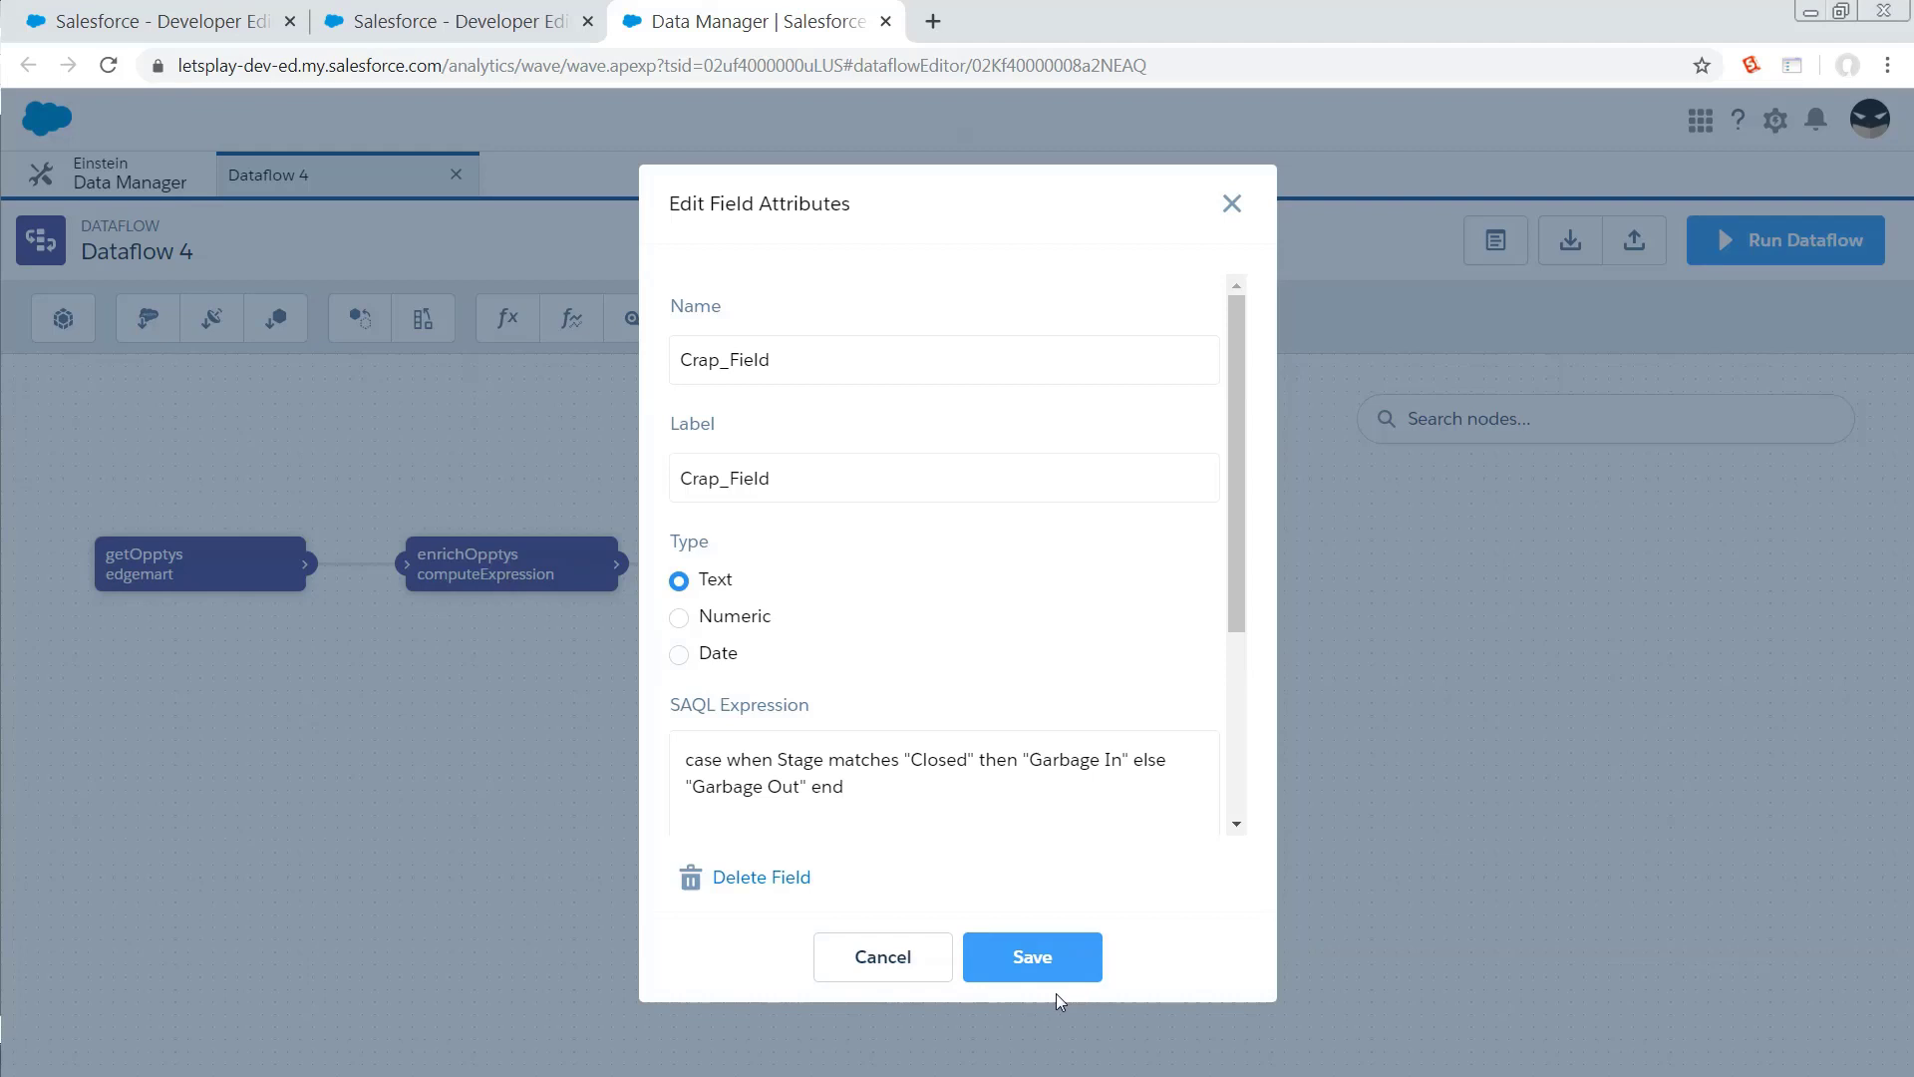
pyautogui.click(1057, 972)
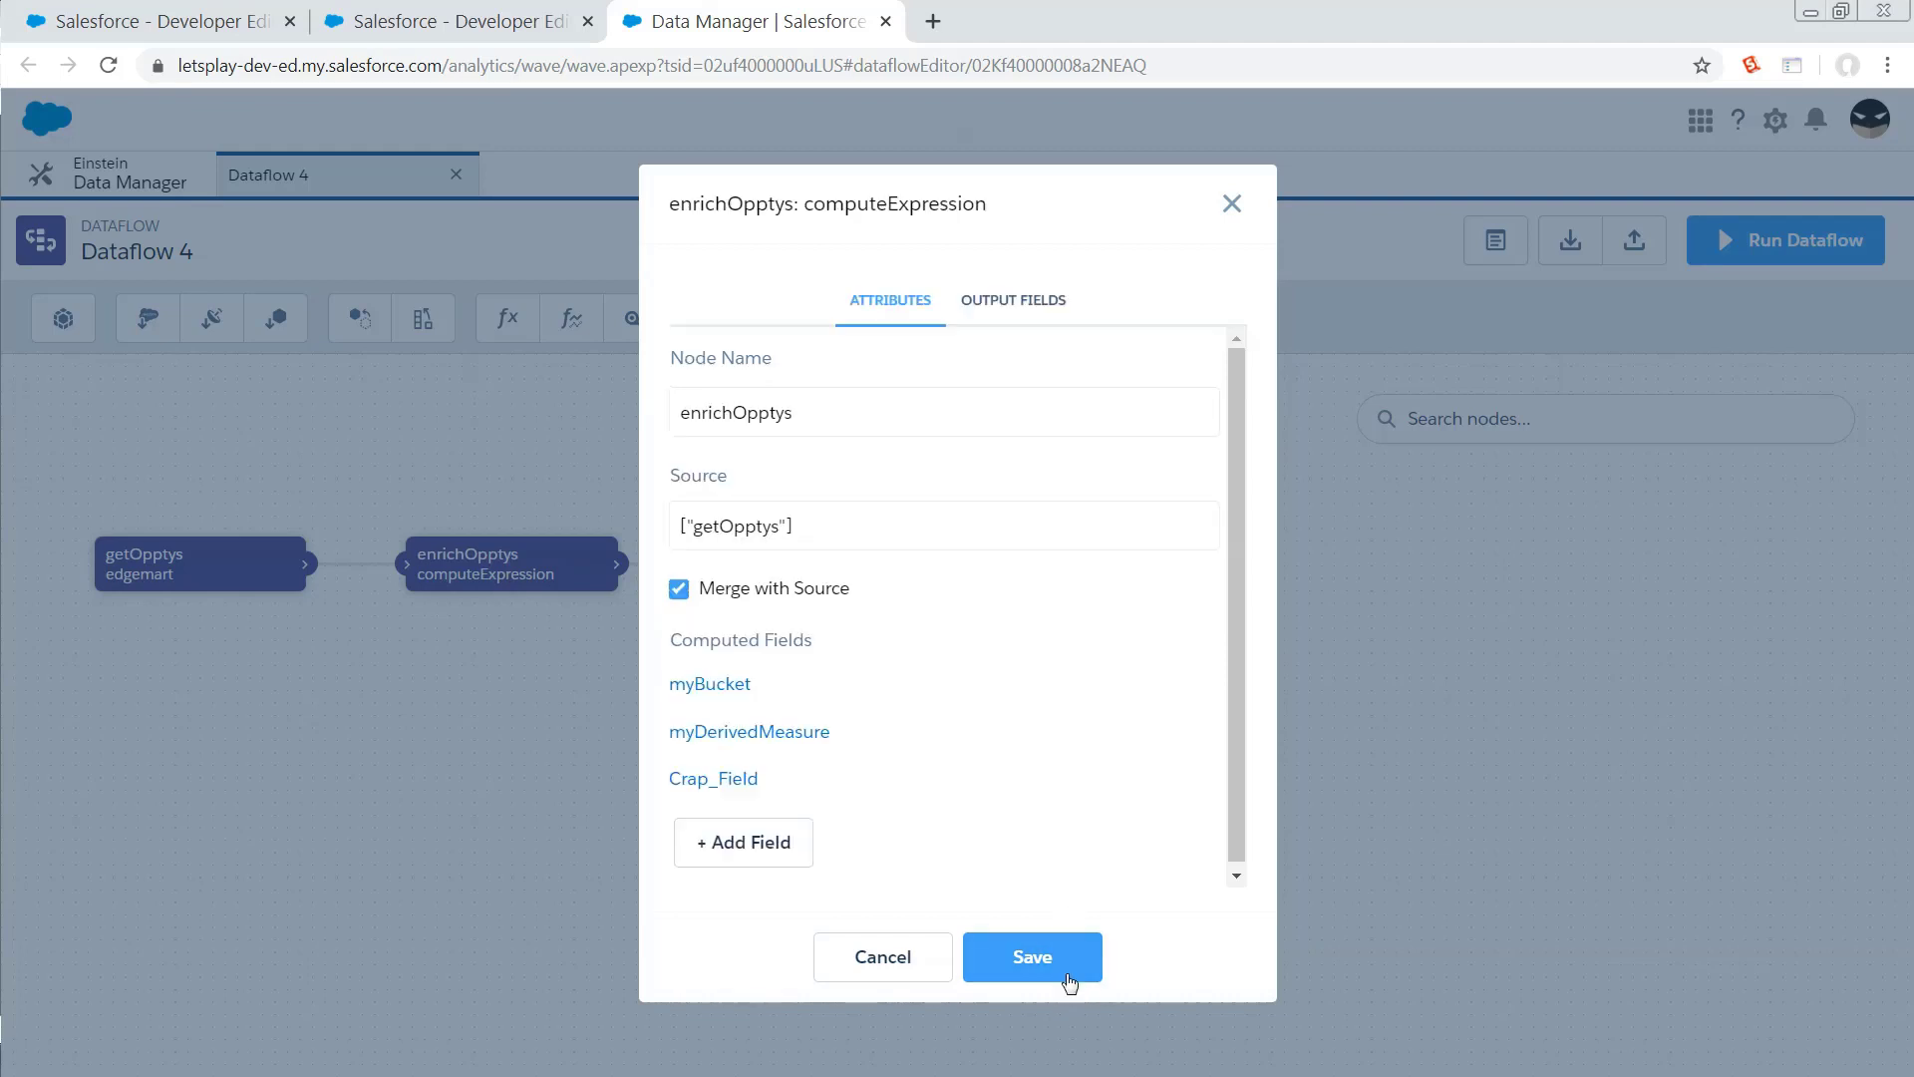
pyautogui.click(1071, 969)
pyautogui.click(1197, 816)
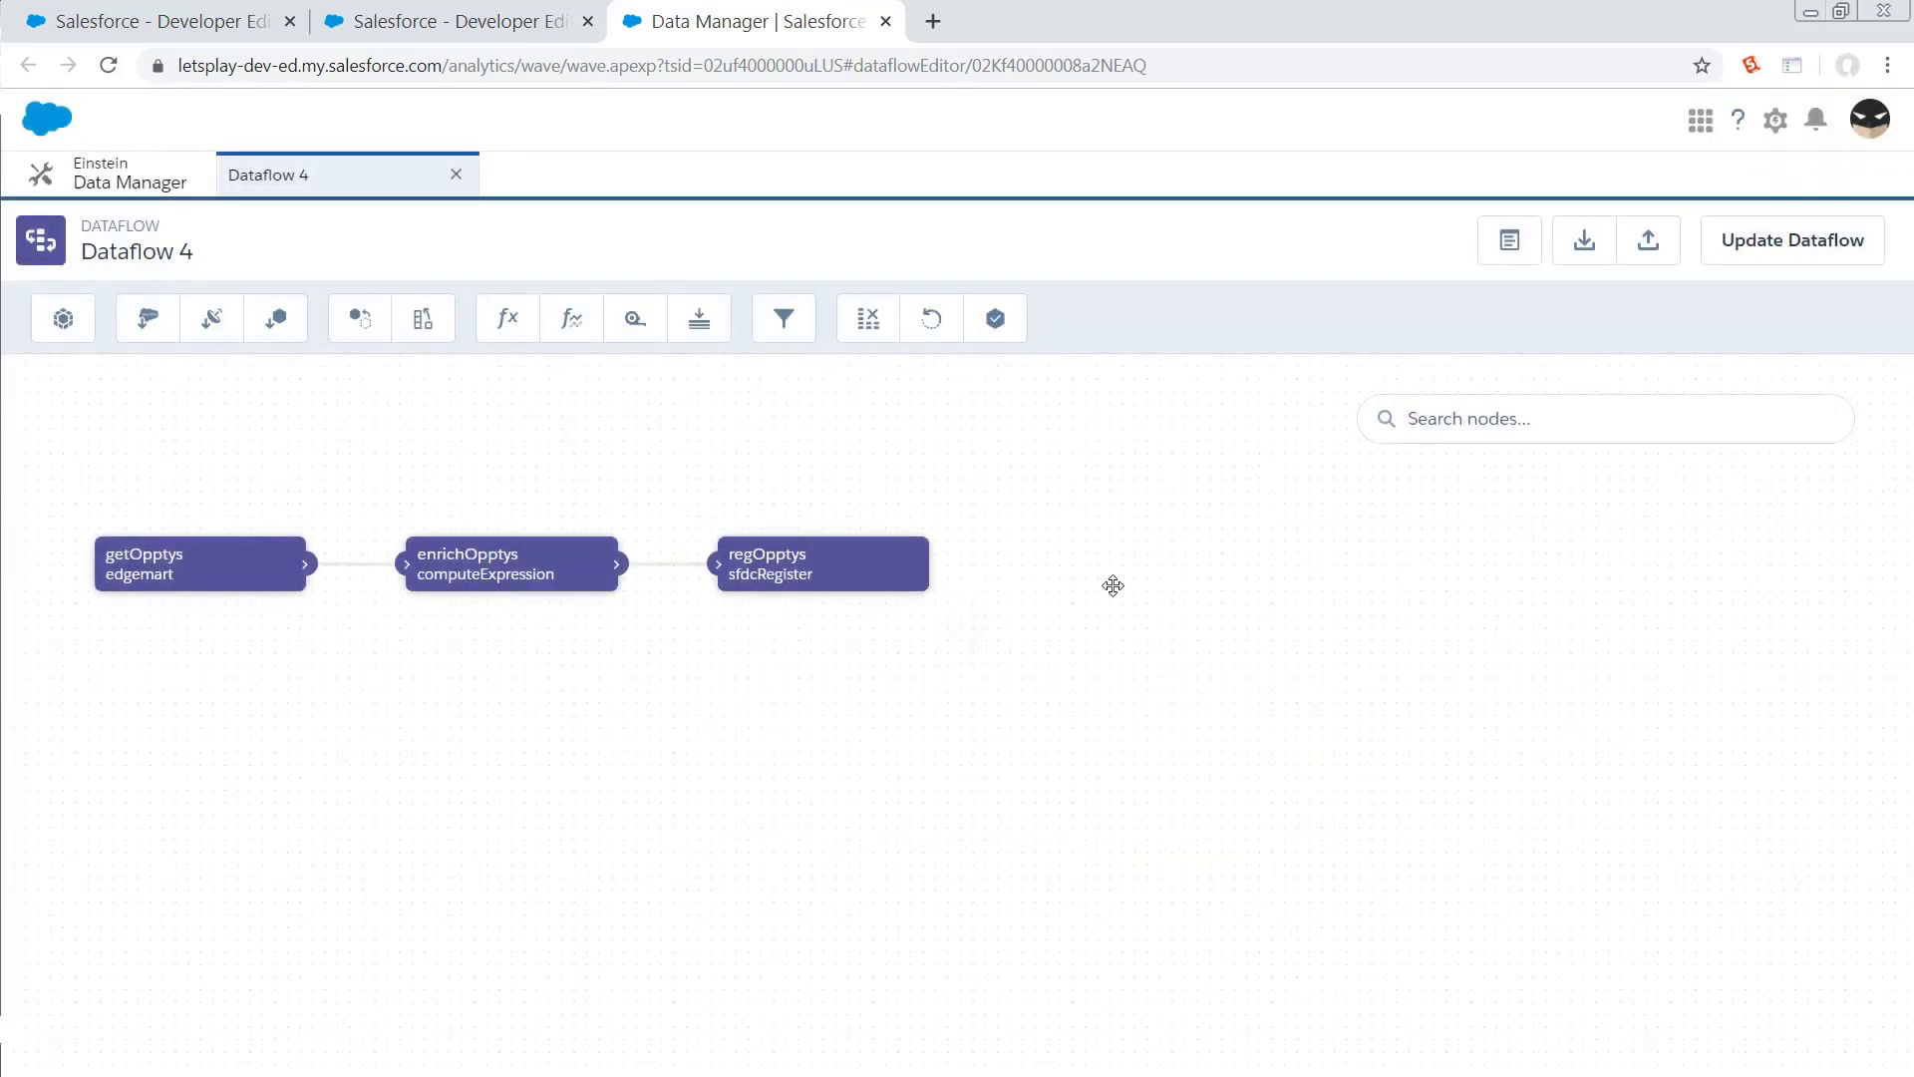
# - Update Dataflow 4 with the re-added Crap_Field, run it and go to the data monitor
pyautogui.click(1849, 235)
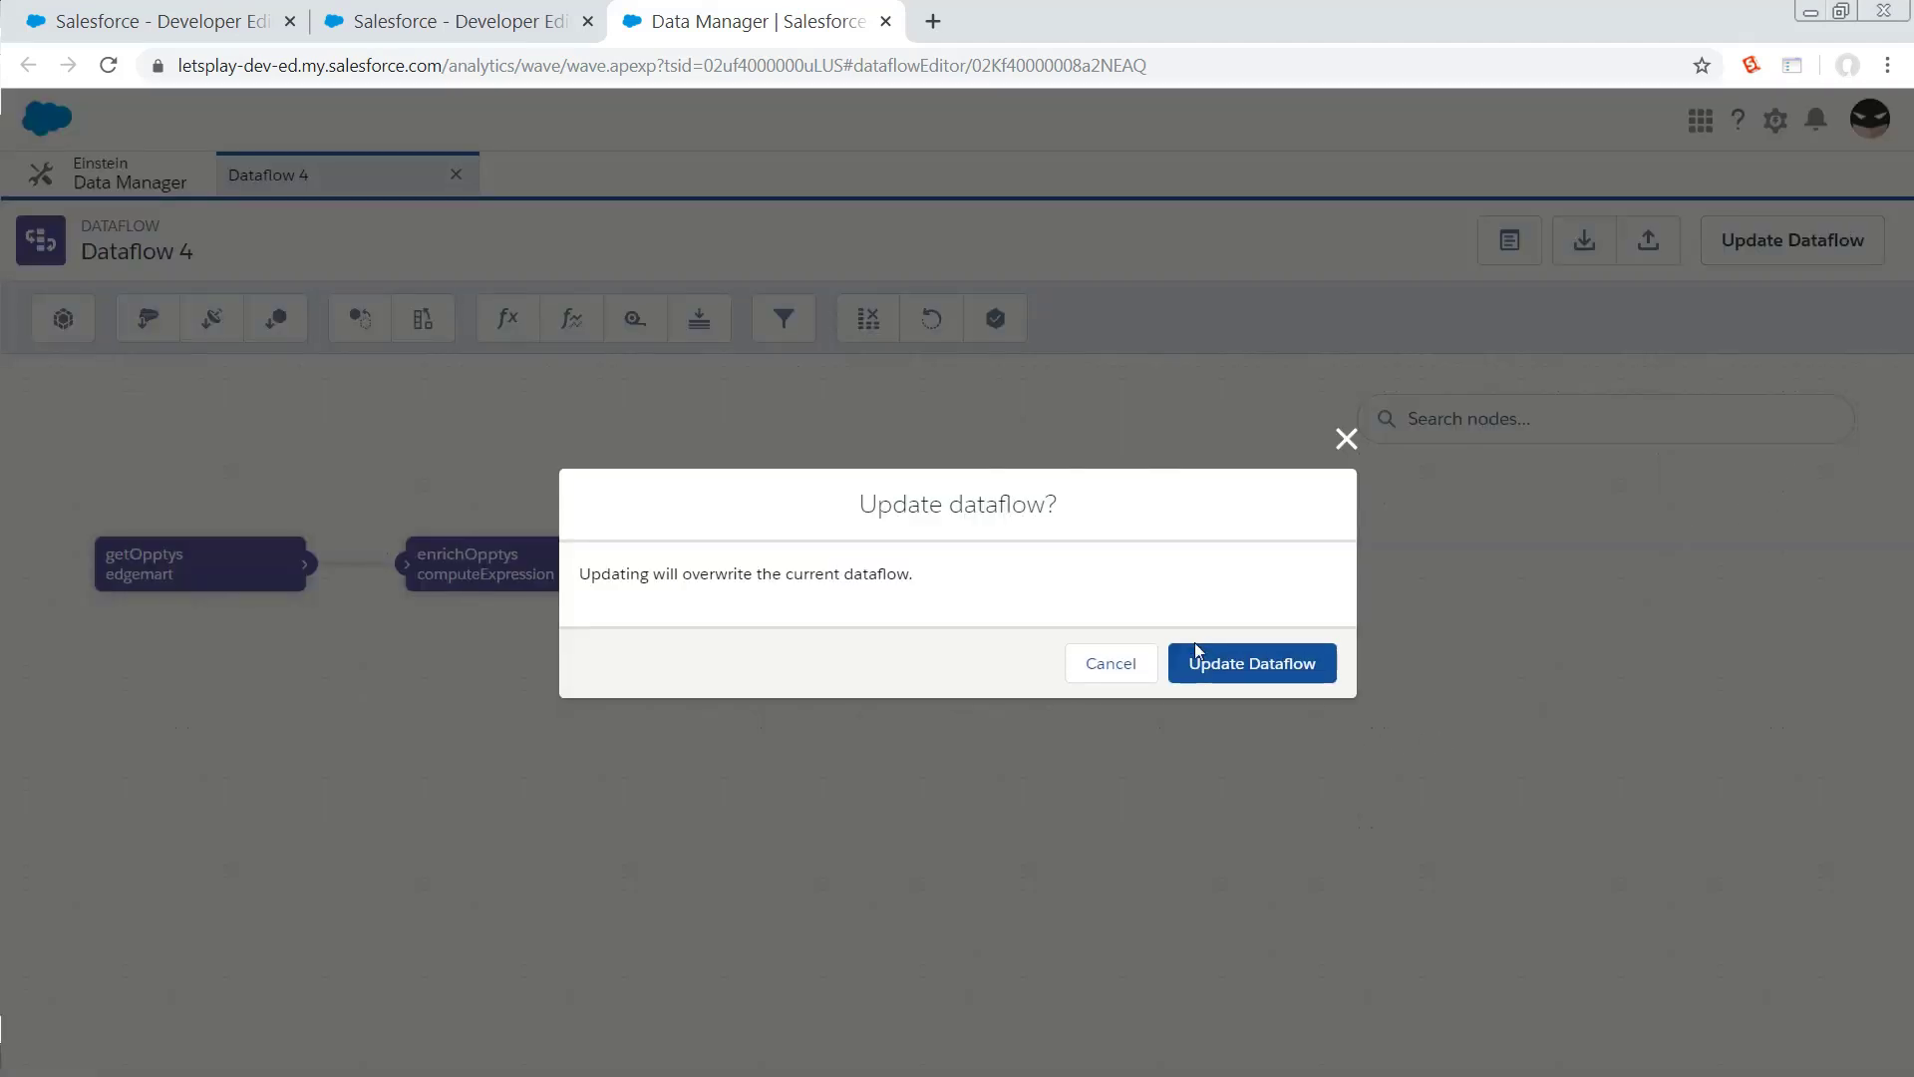
pyautogui.click(1209, 673)
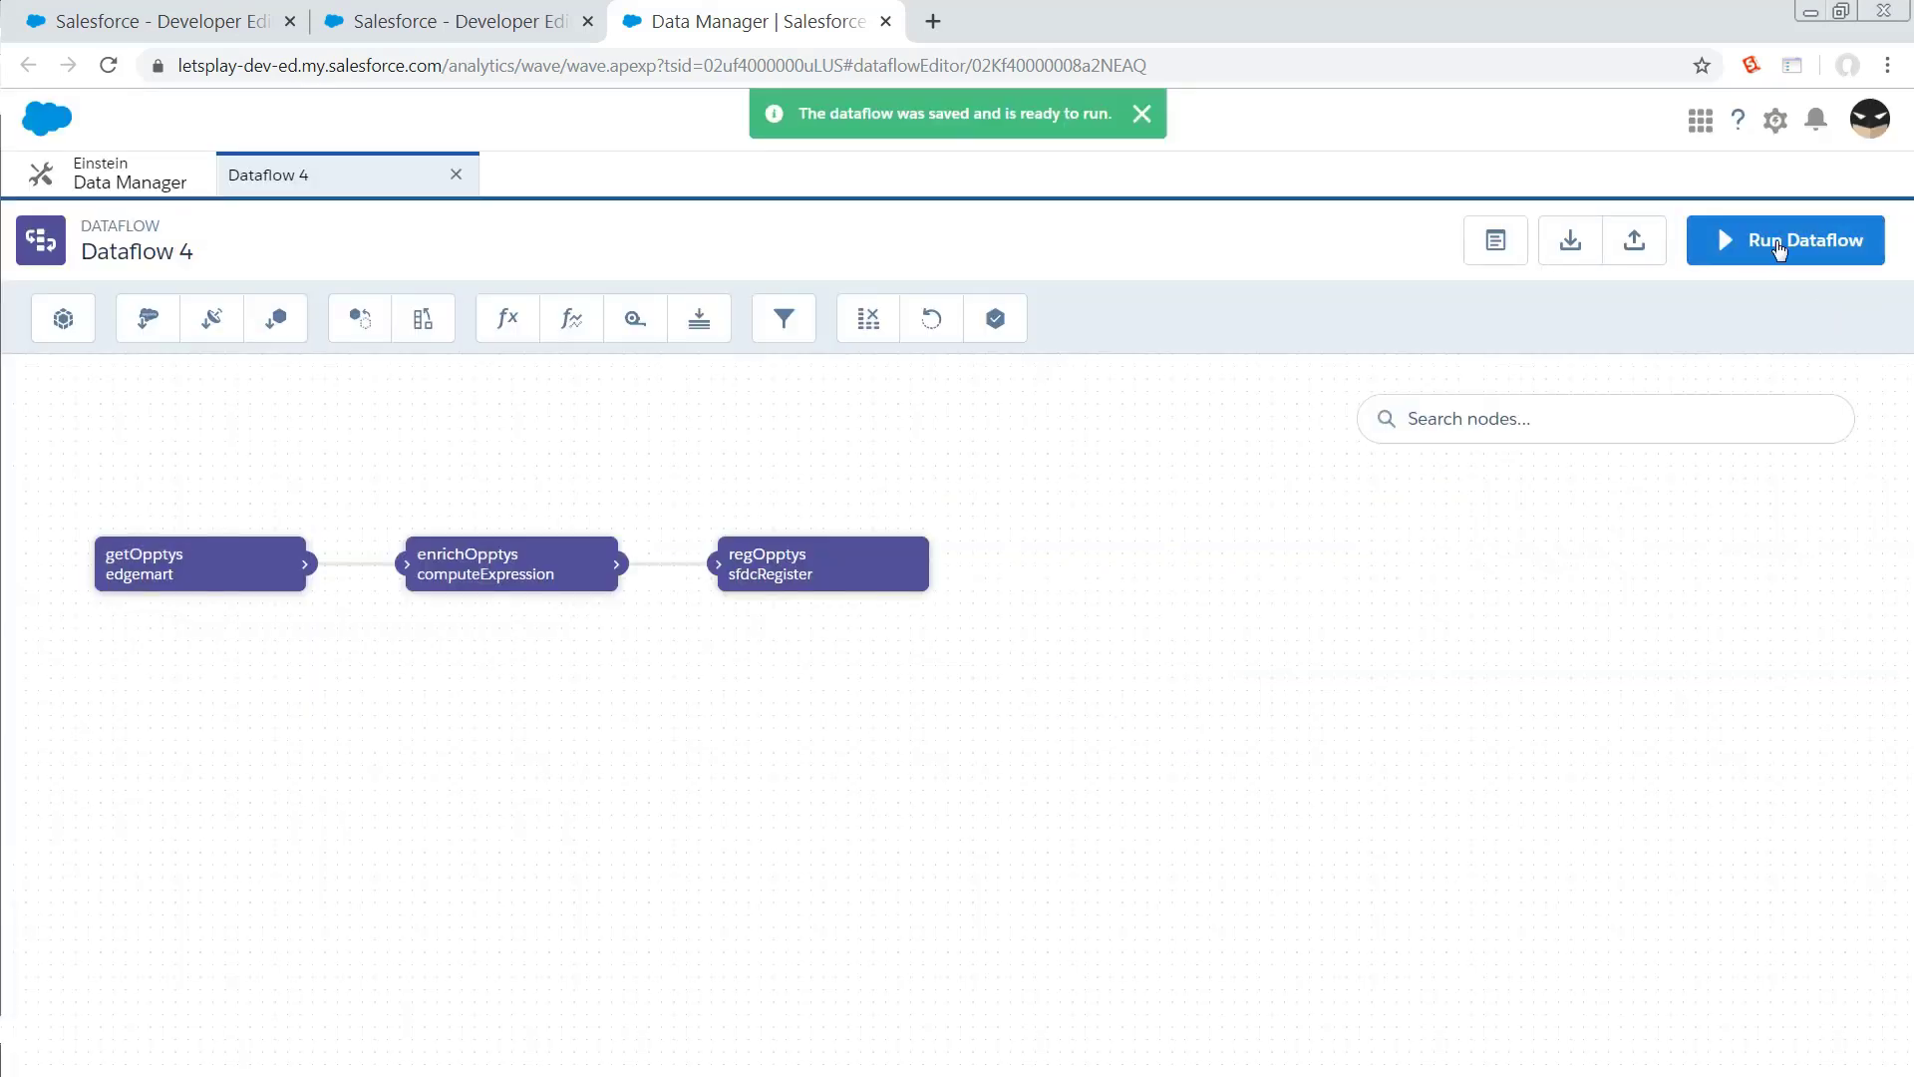
pyautogui.click(1780, 248)
pyautogui.click(1224, 668)
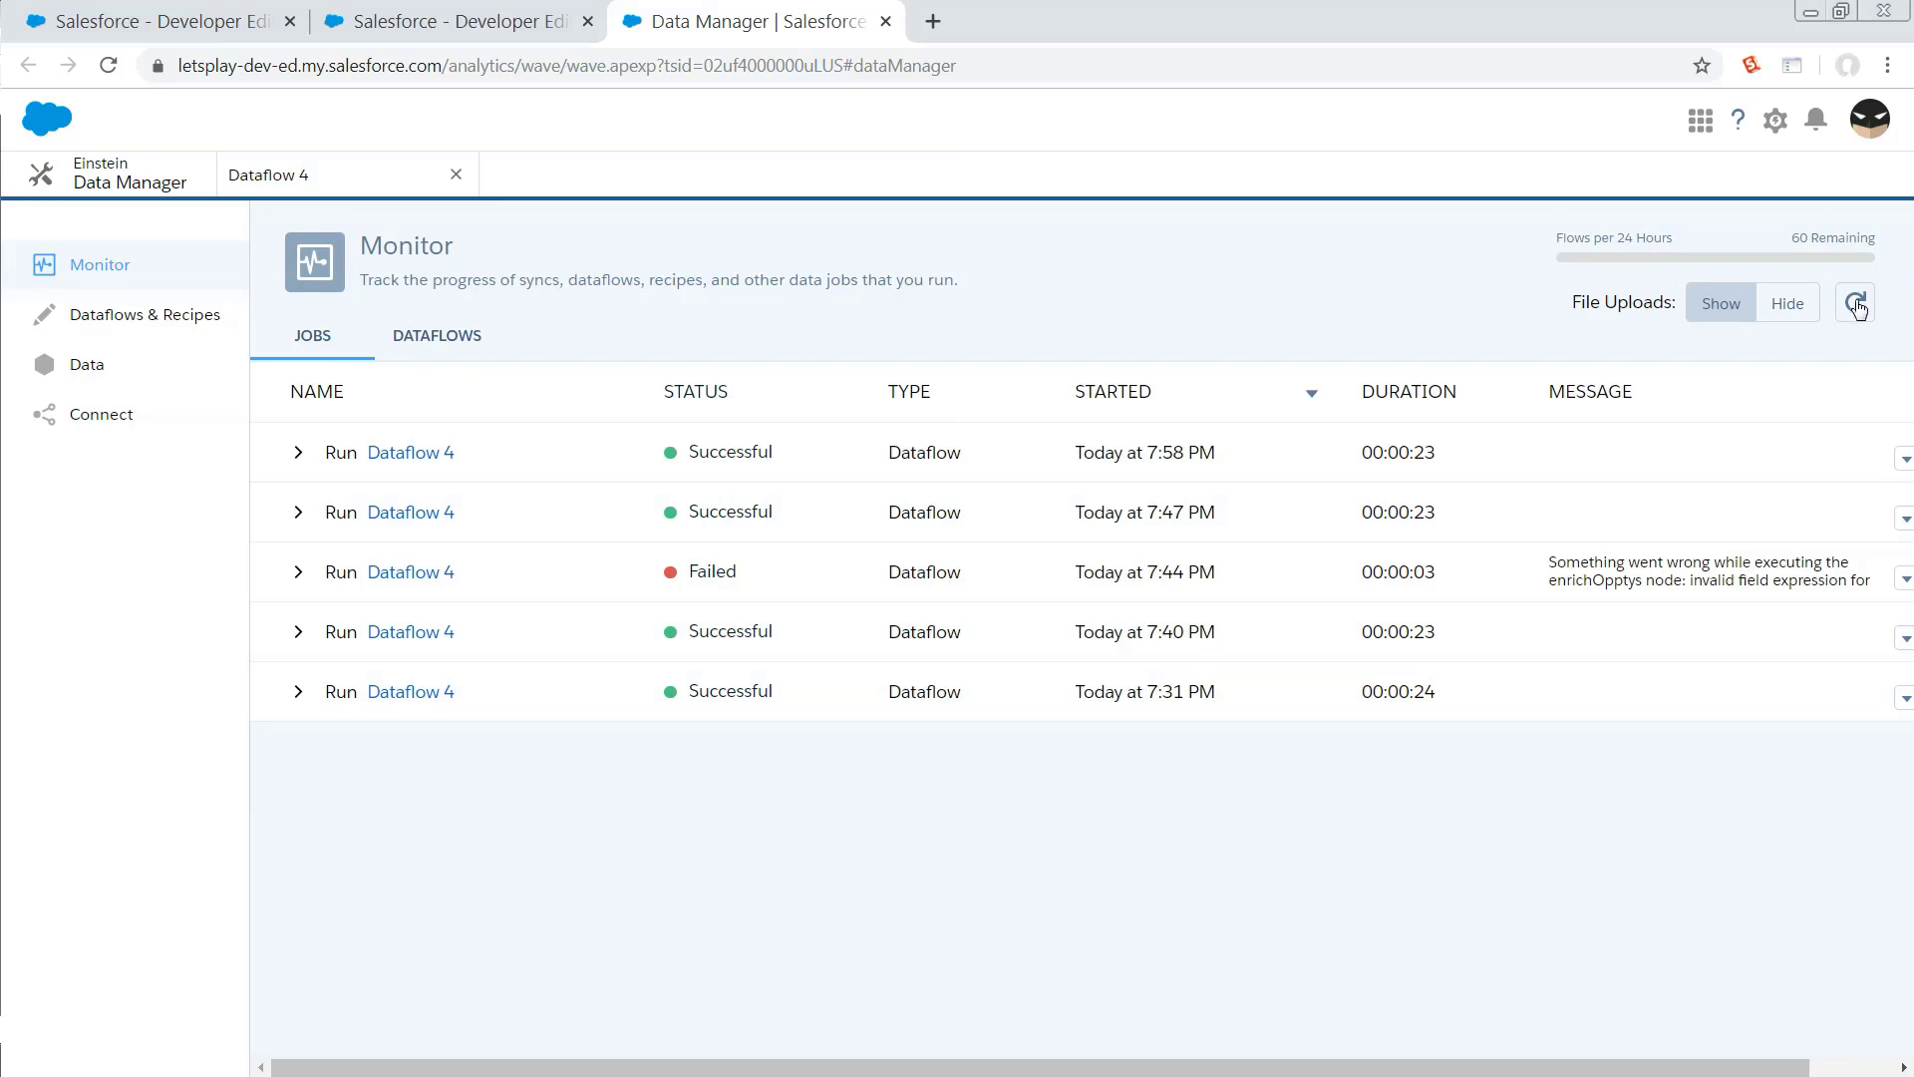
# - Refresh the job monitor repeatedly to track the latest Dataflow 4 run to completion
pyautogui.click(1856, 310)
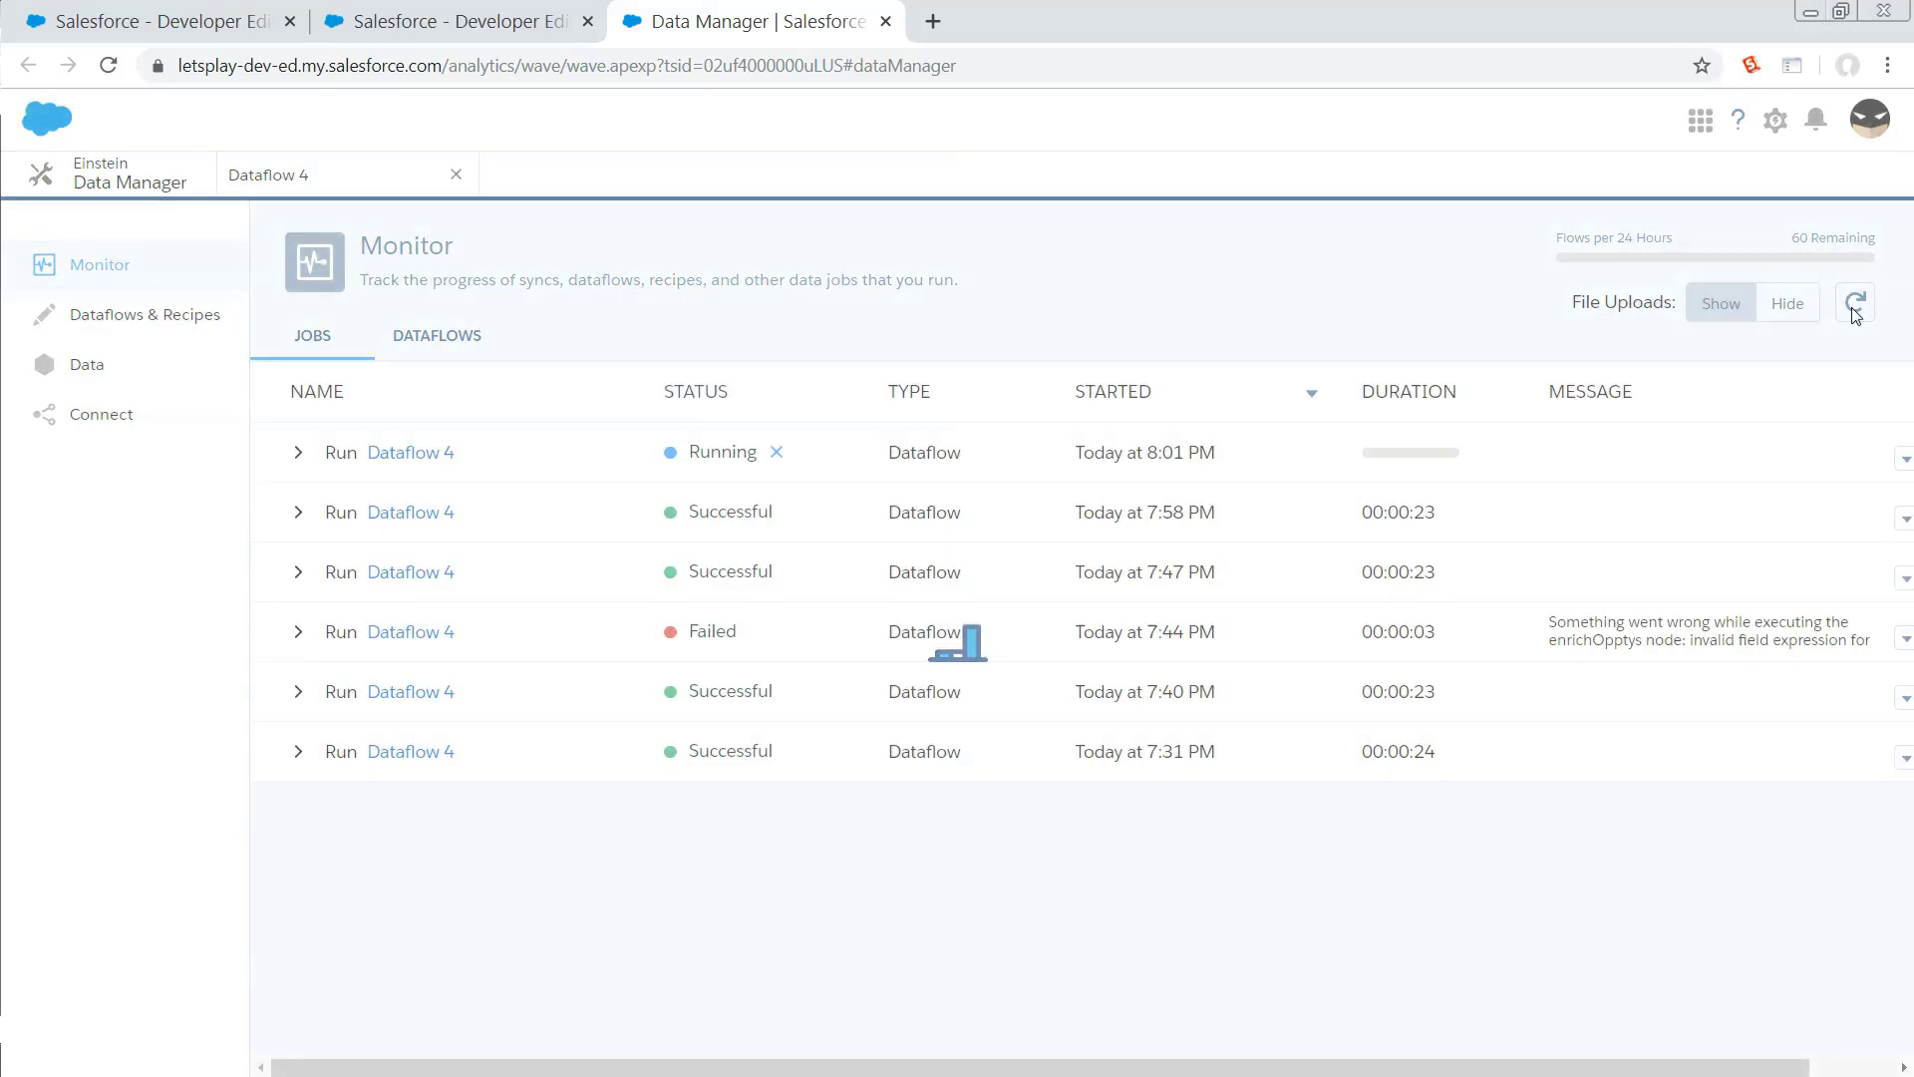
pyautogui.click(1853, 308)
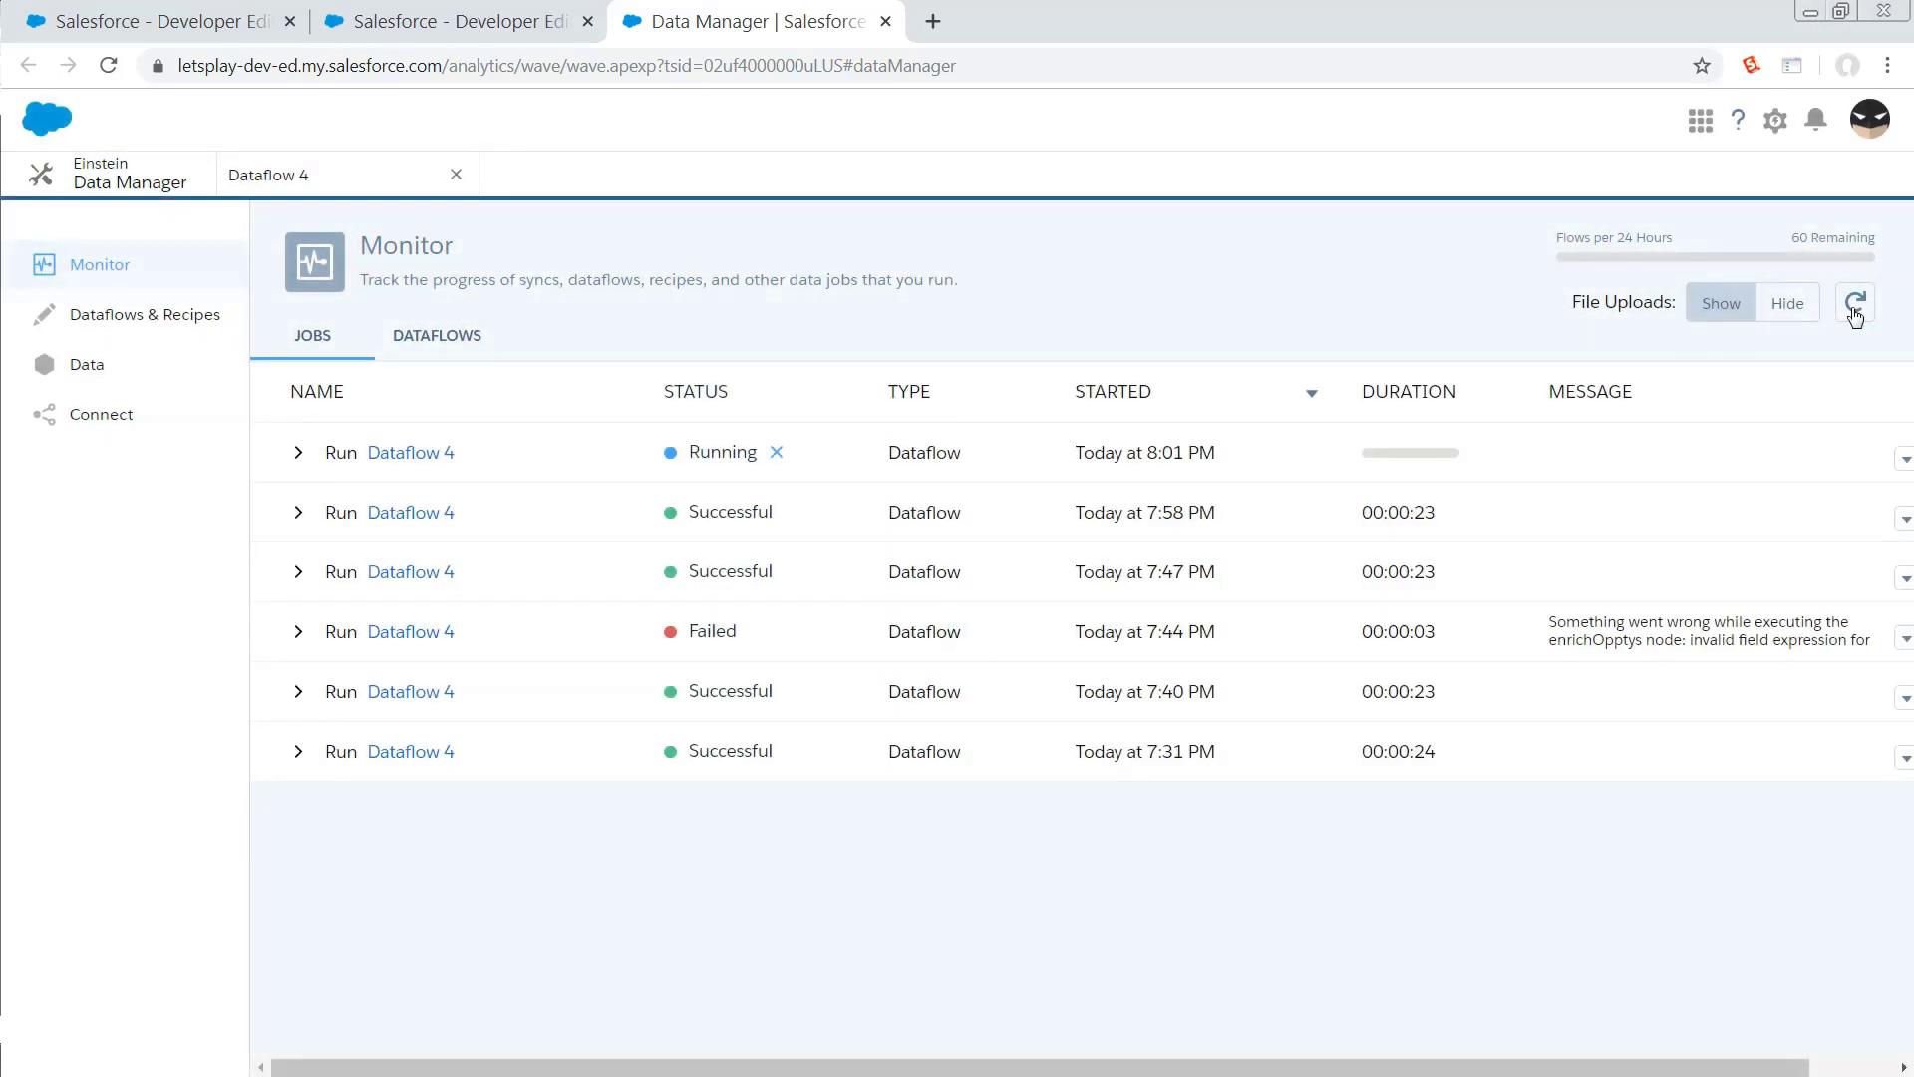
pyautogui.click(1852, 309)
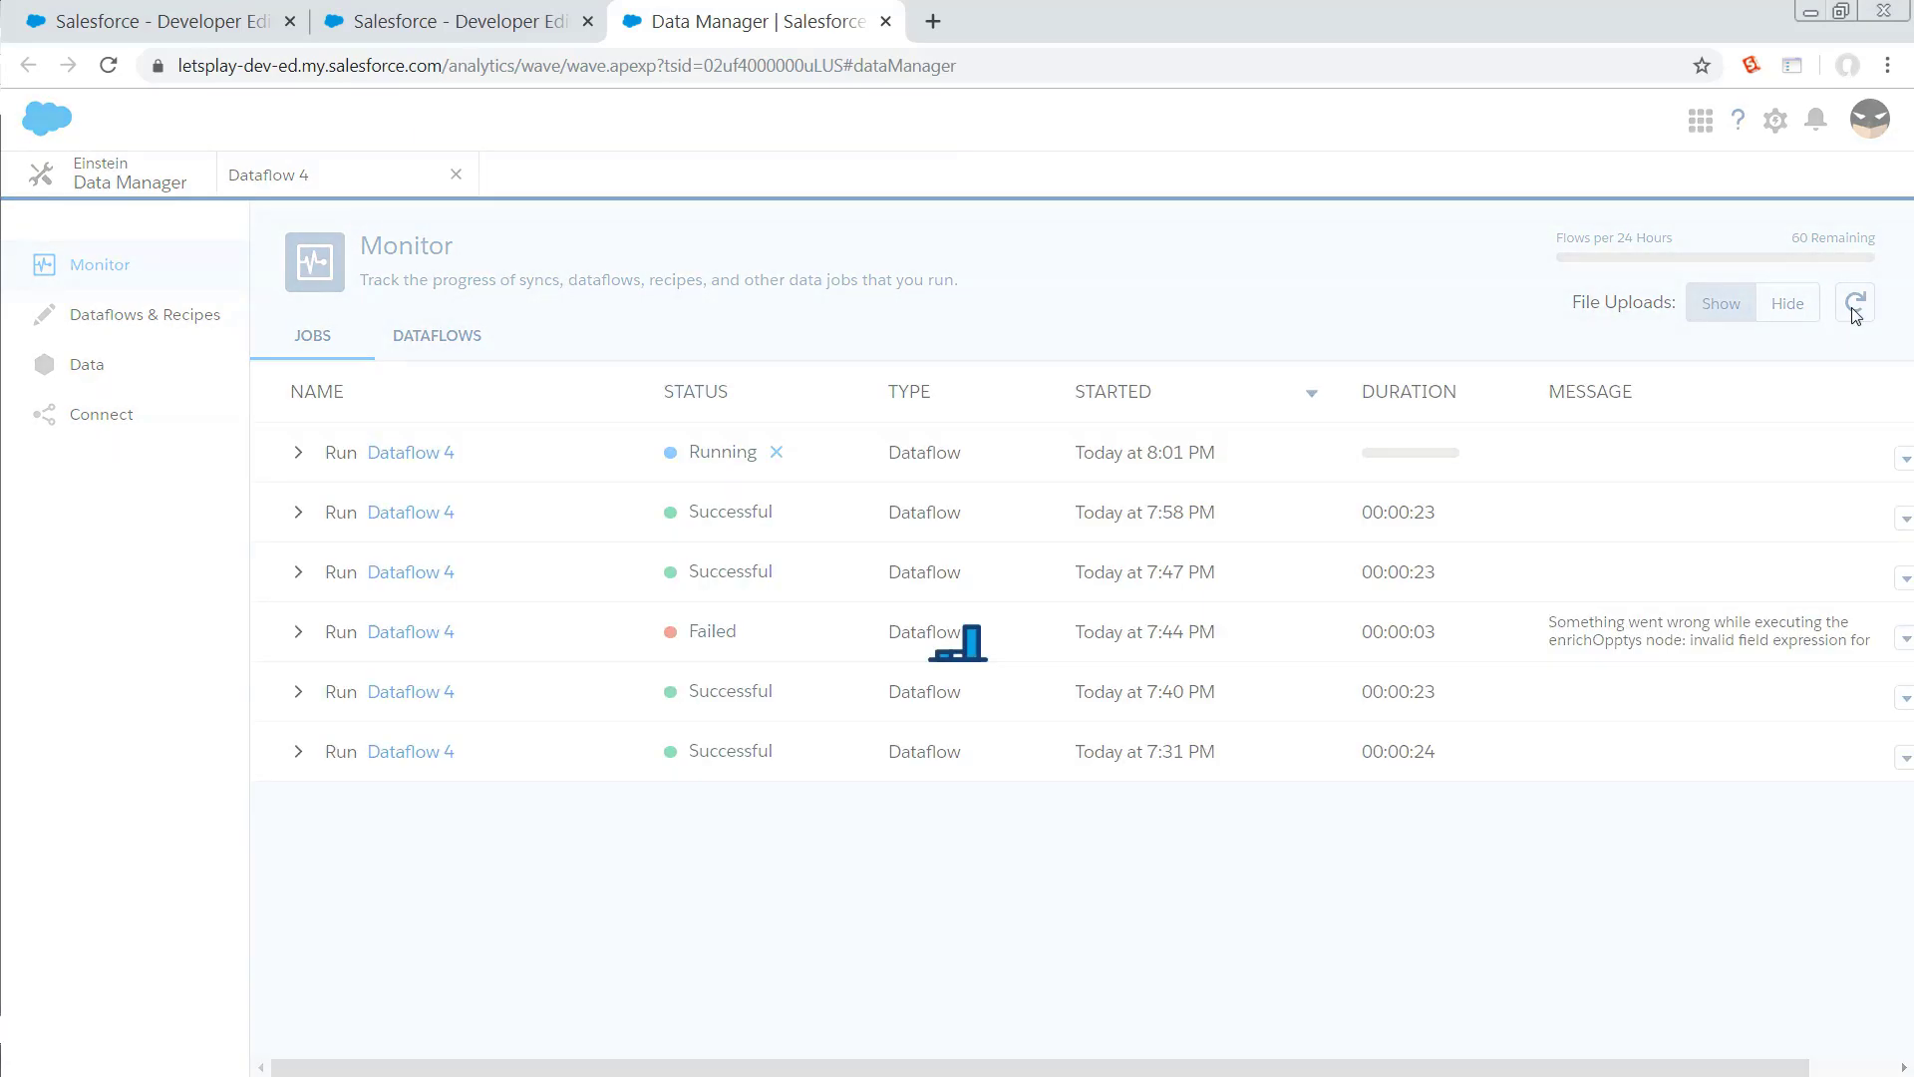
pyautogui.click(1853, 308)
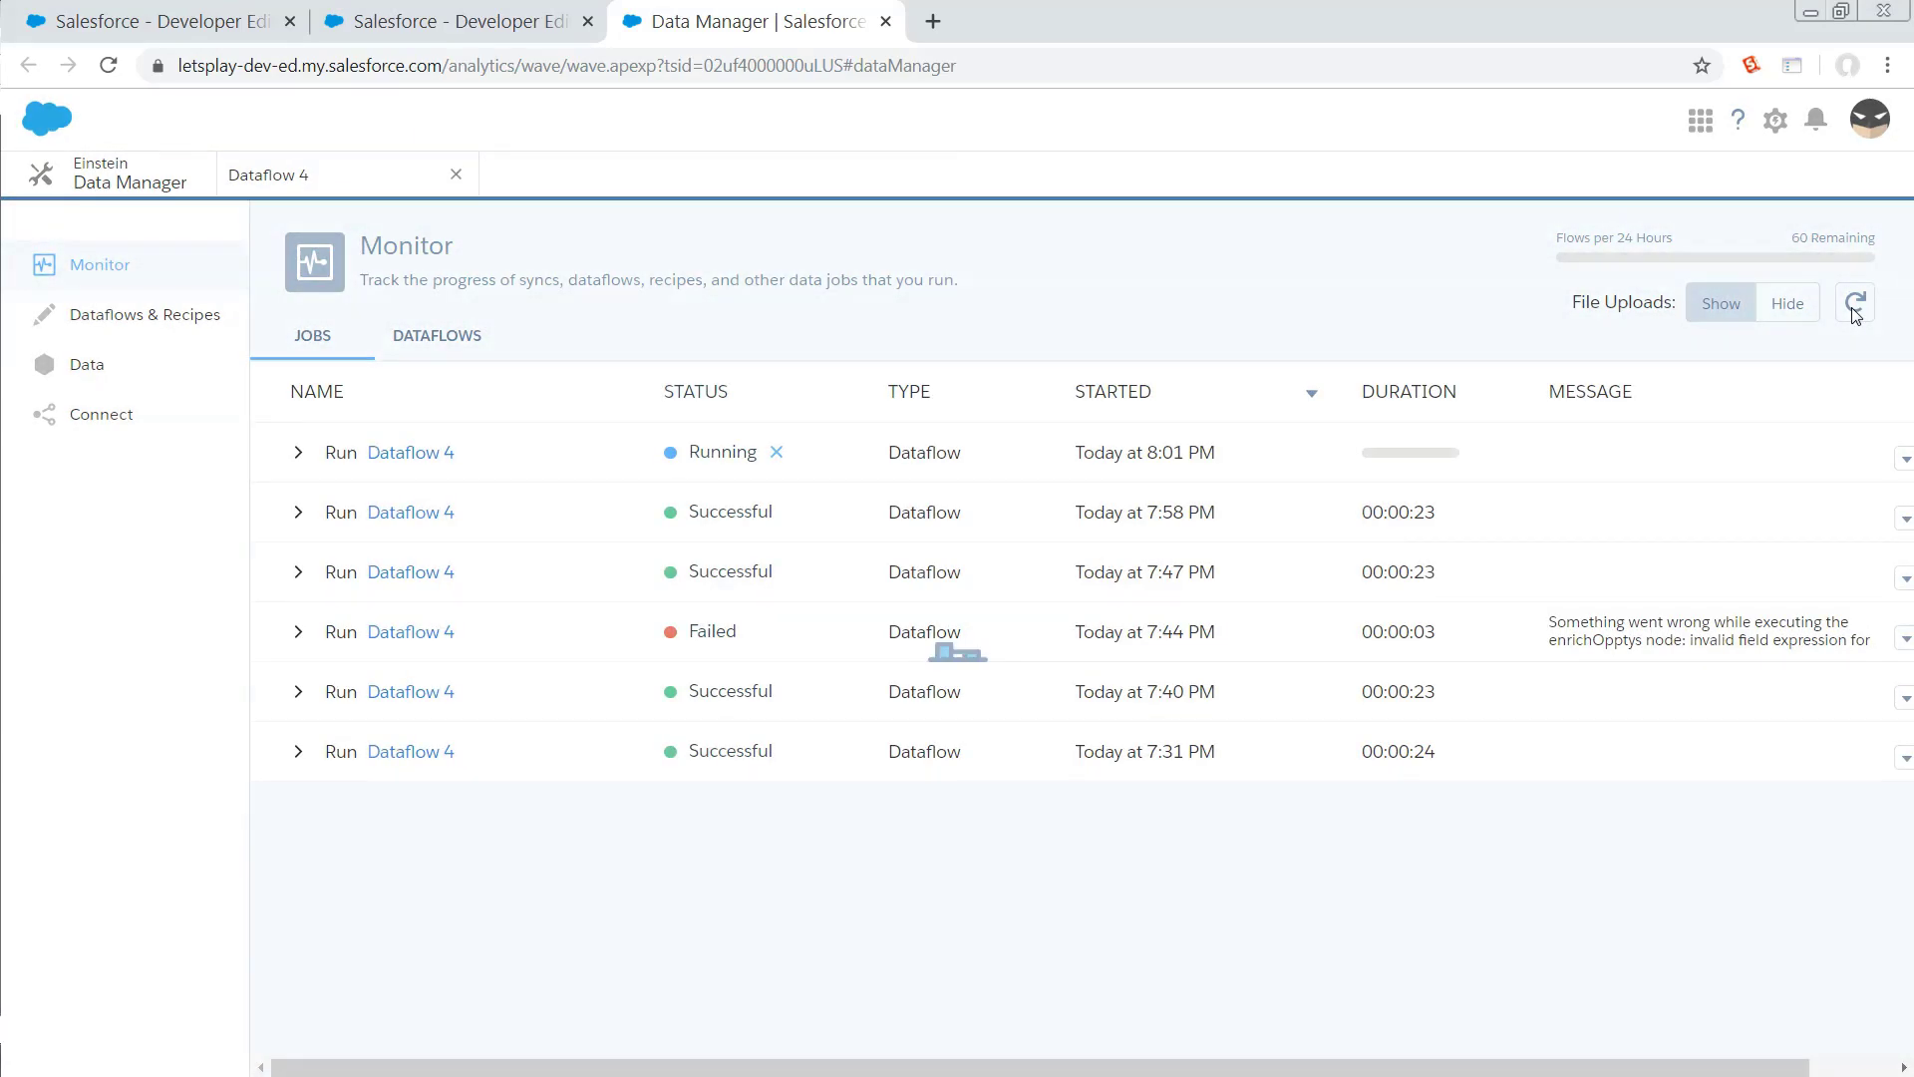
pyautogui.click(1851, 307)
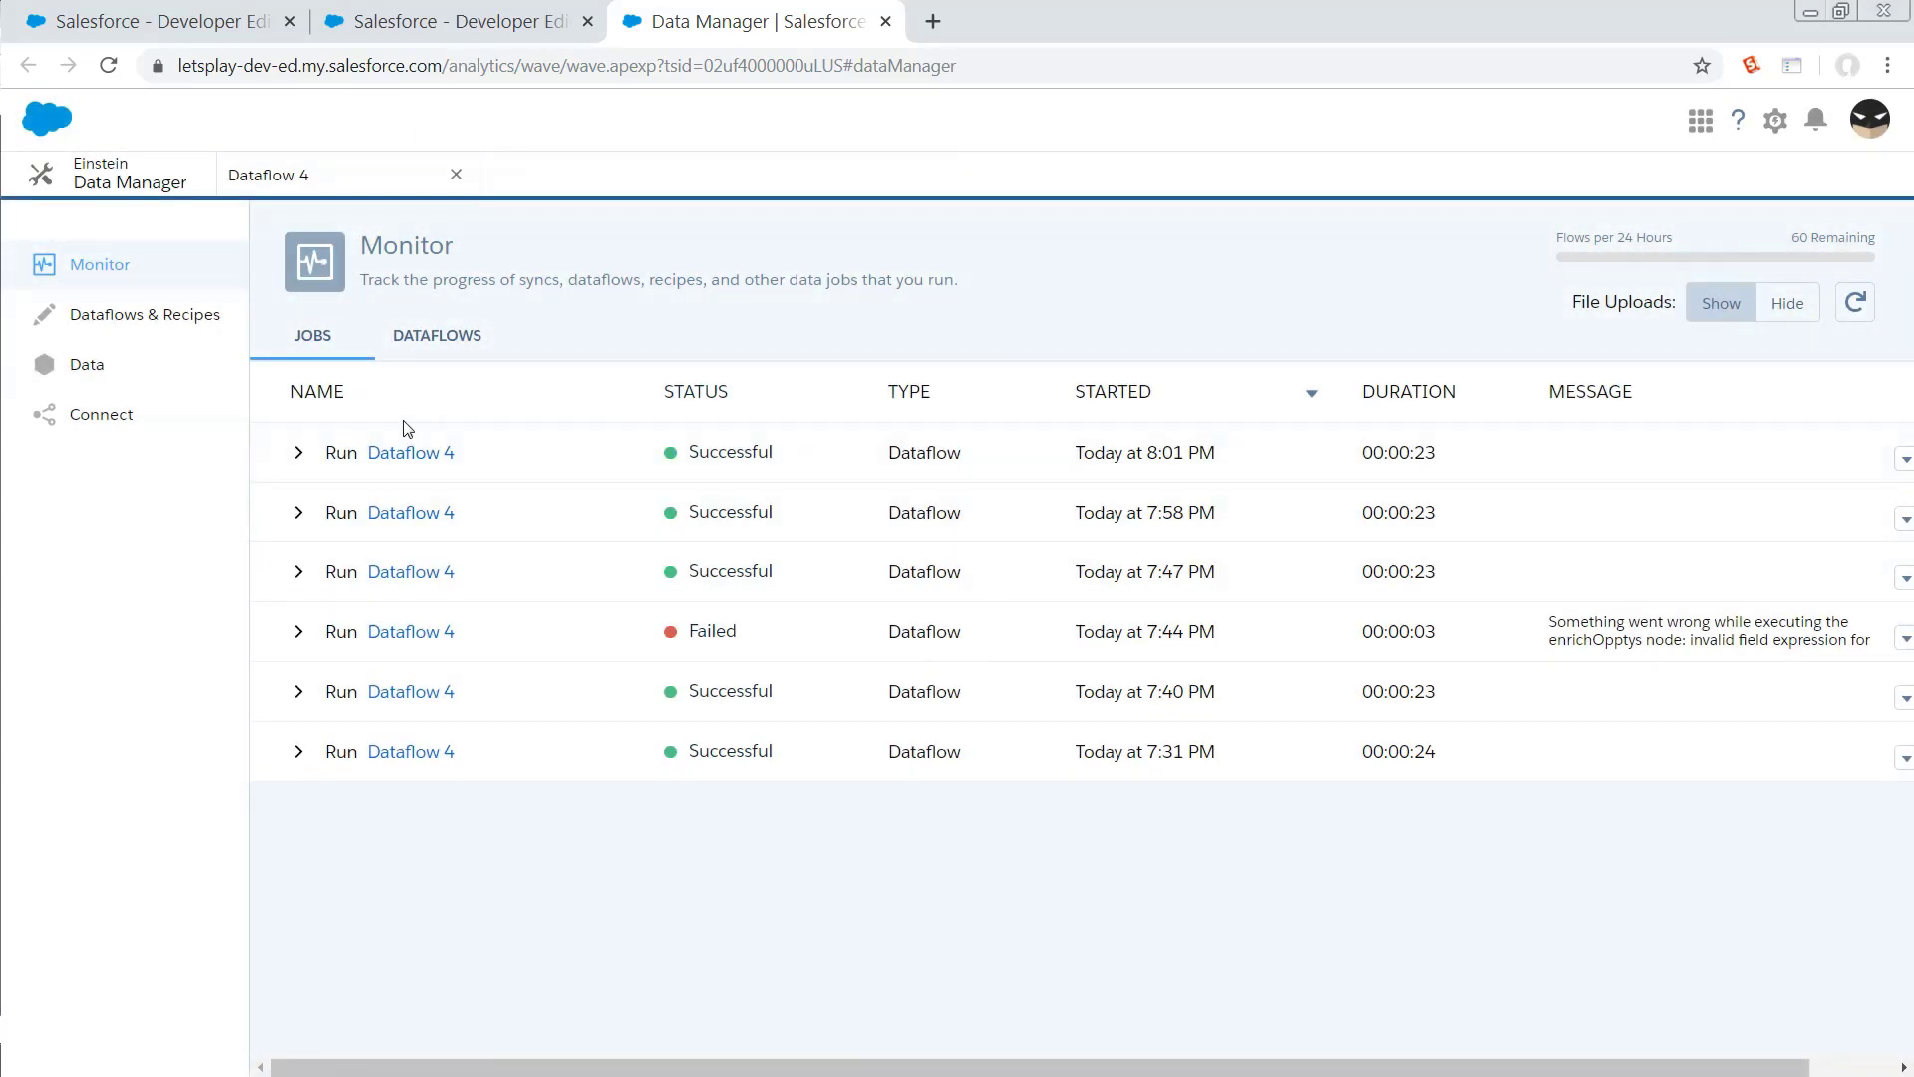
# - Reload the crap dashboard and inspect the Stage bar chart and the Crap_Field donut chart on its two pages
pyautogui.click(152, 21)
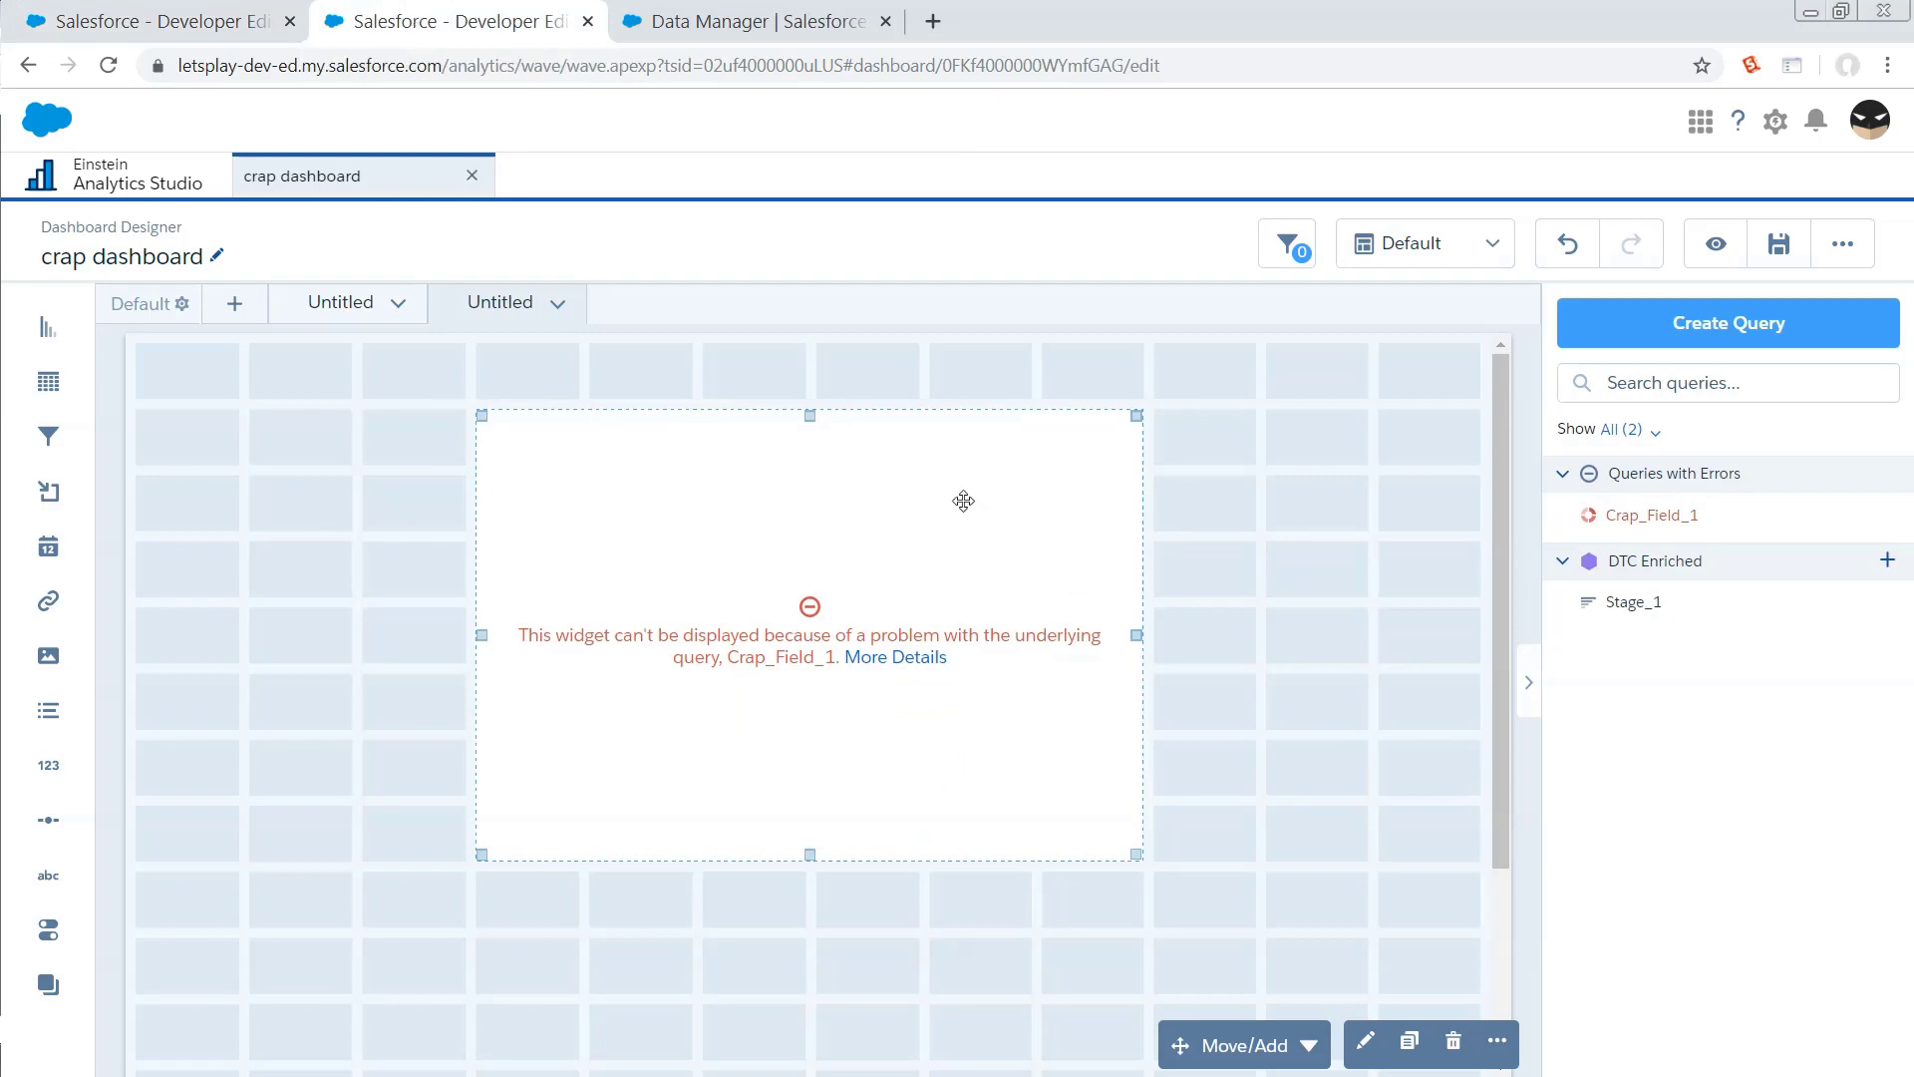
pyautogui.rightClick(481, 20)
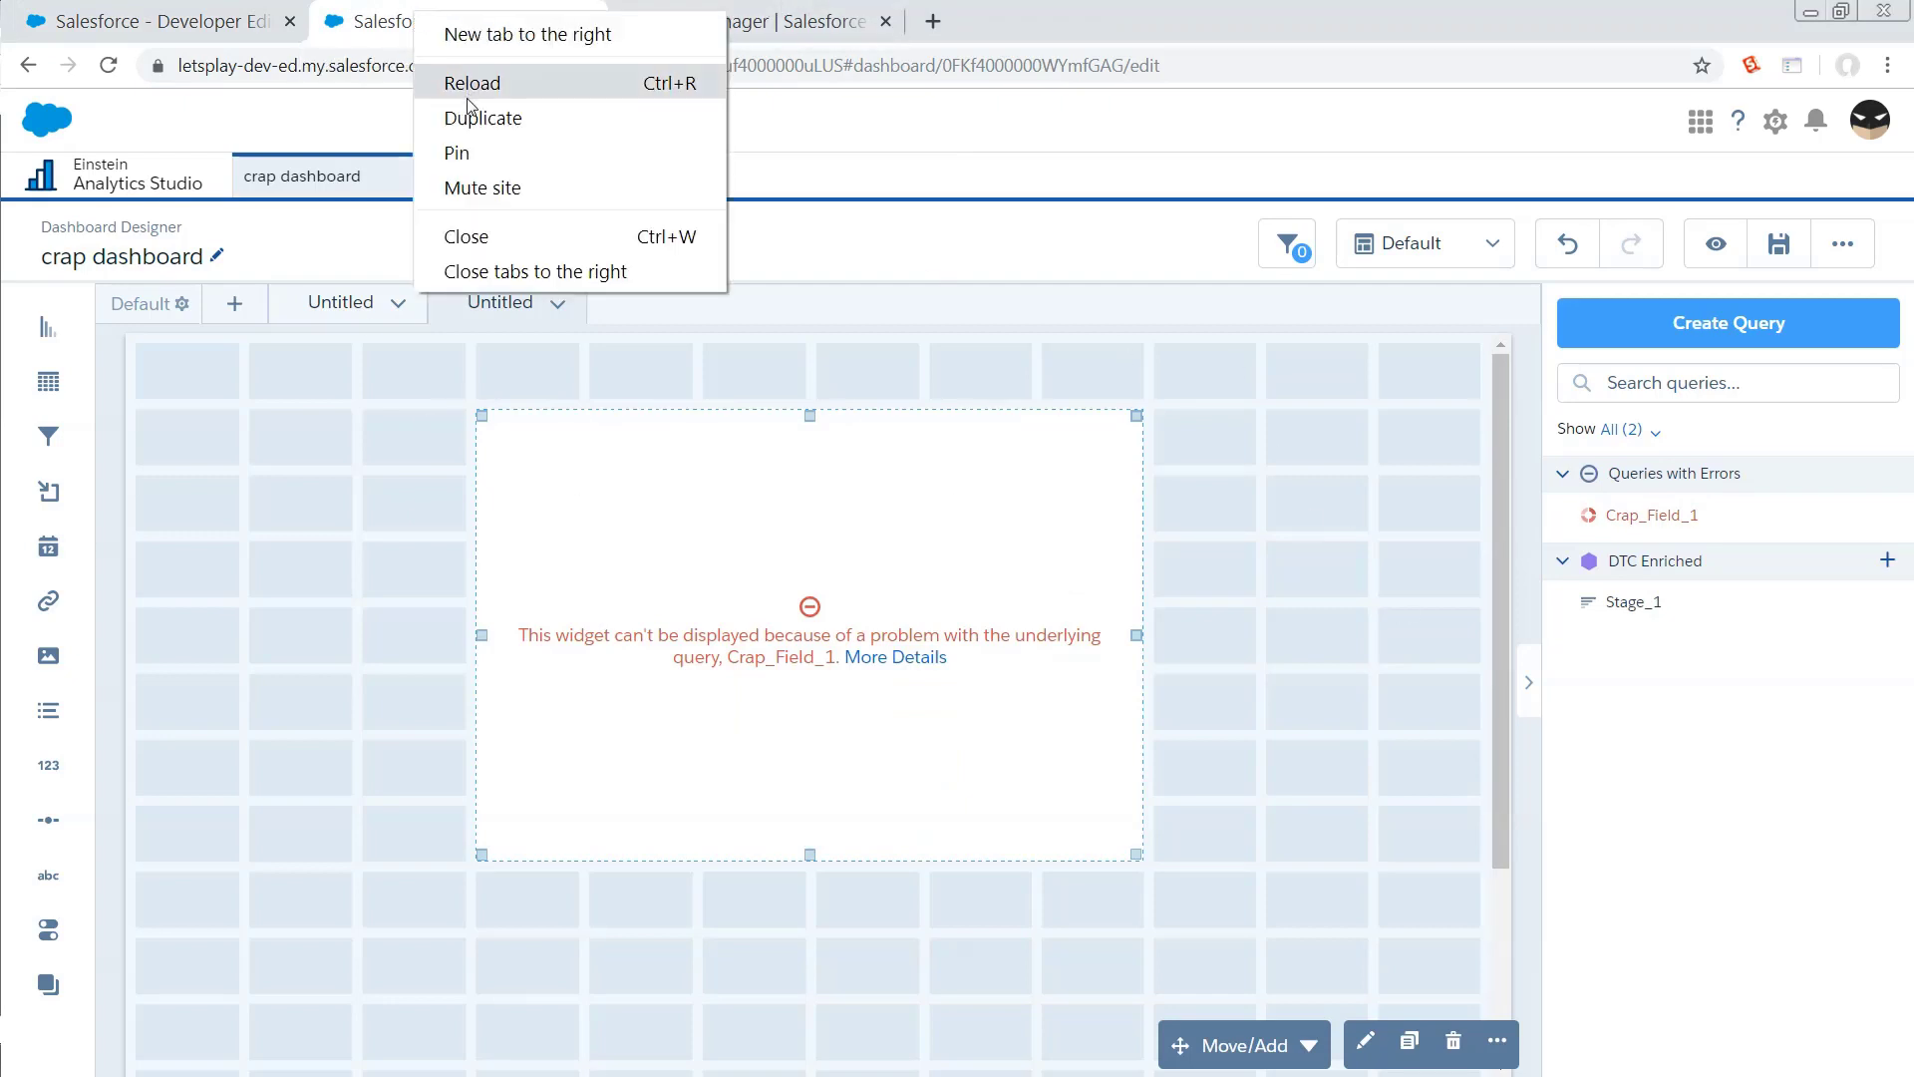
pyautogui.click(475, 84)
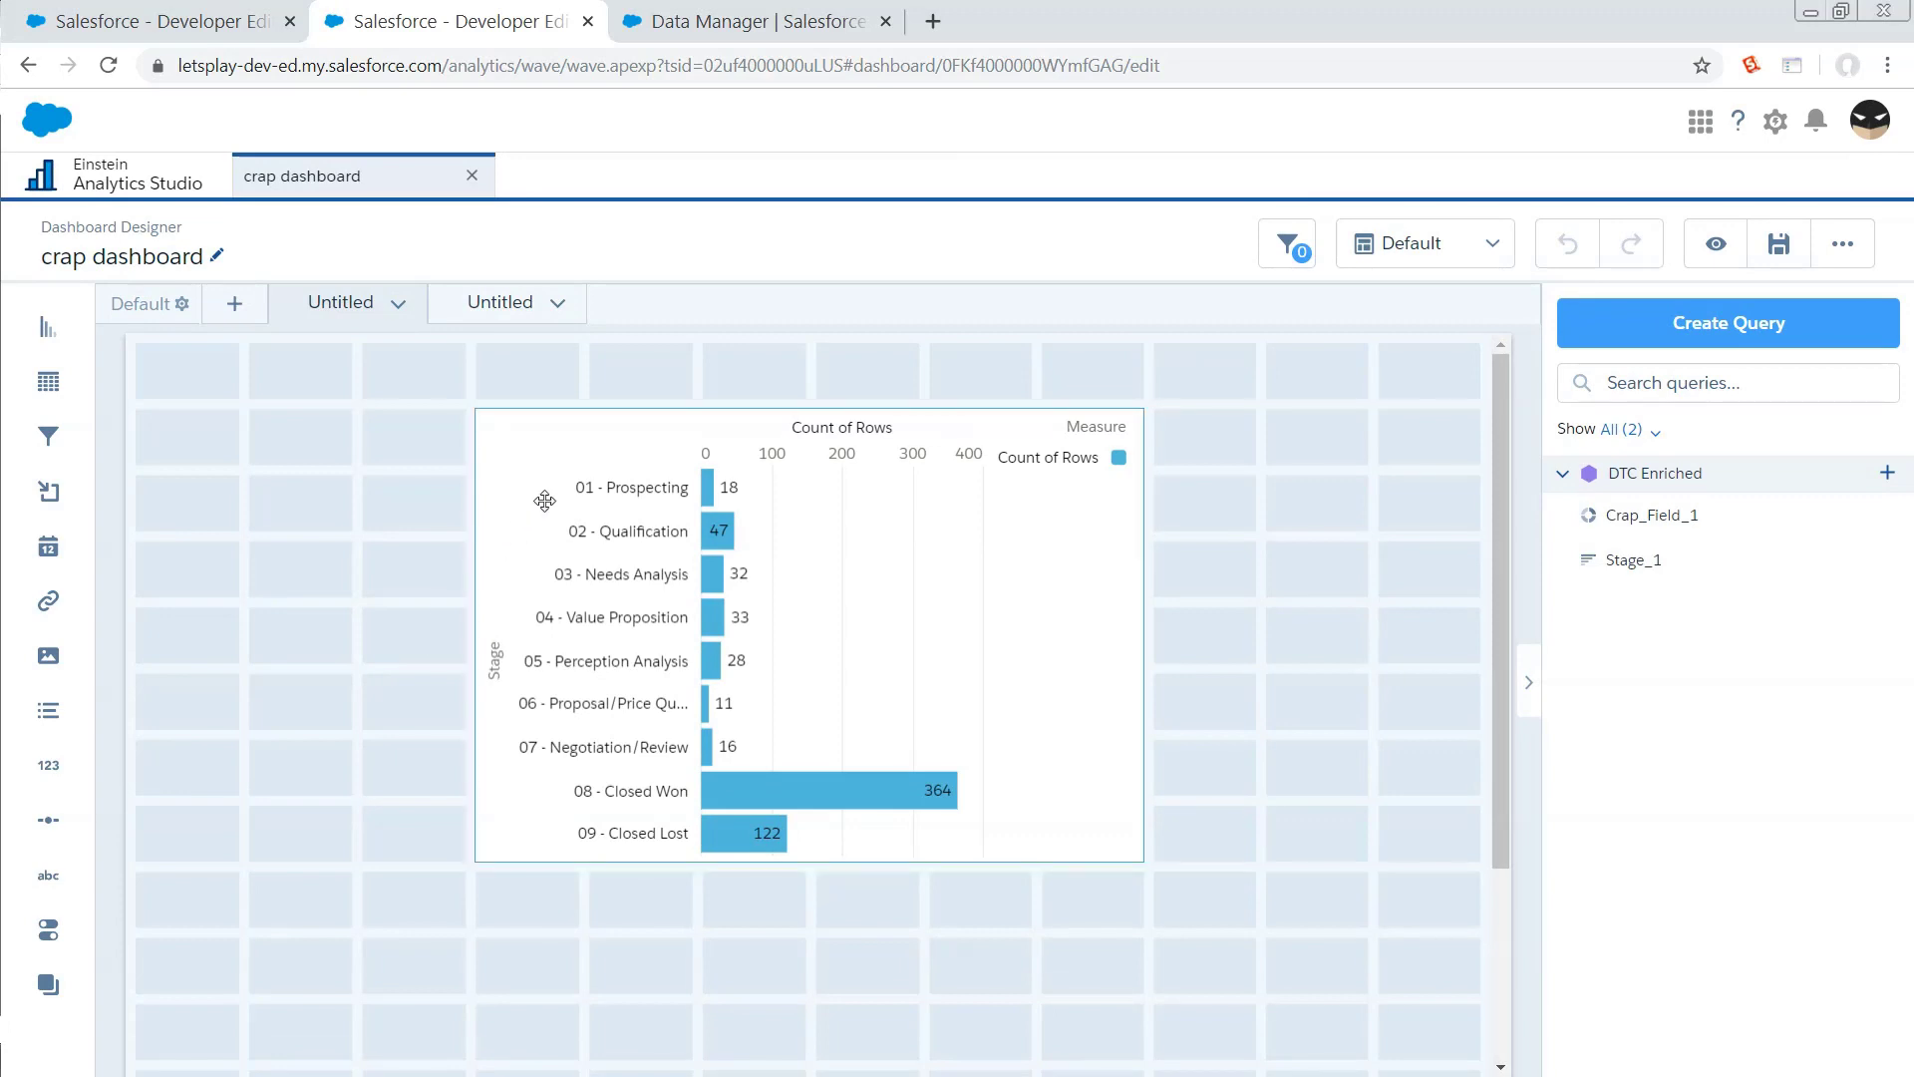
pyautogui.click(490, 303)
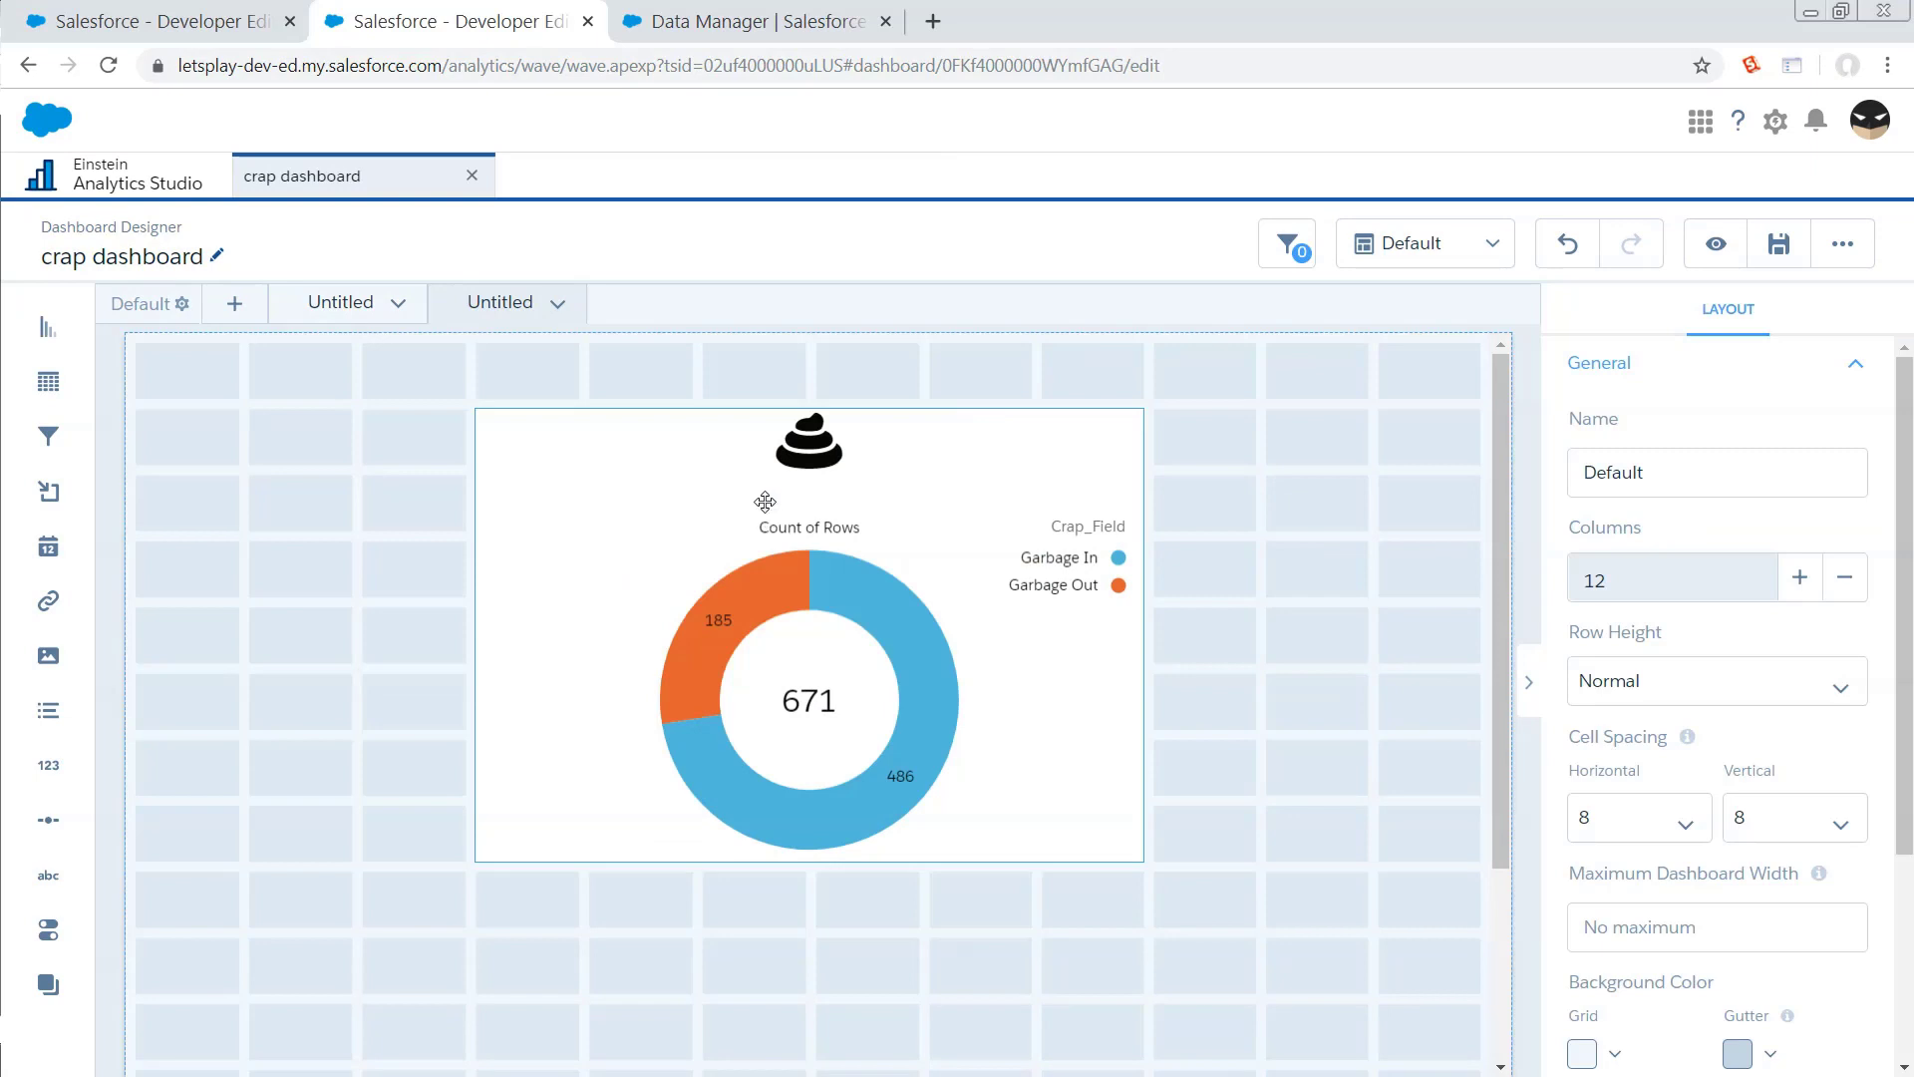
# - Open the DTC Enriched dataset for editing from the list of all datasets
pyautogui.click(128, 169)
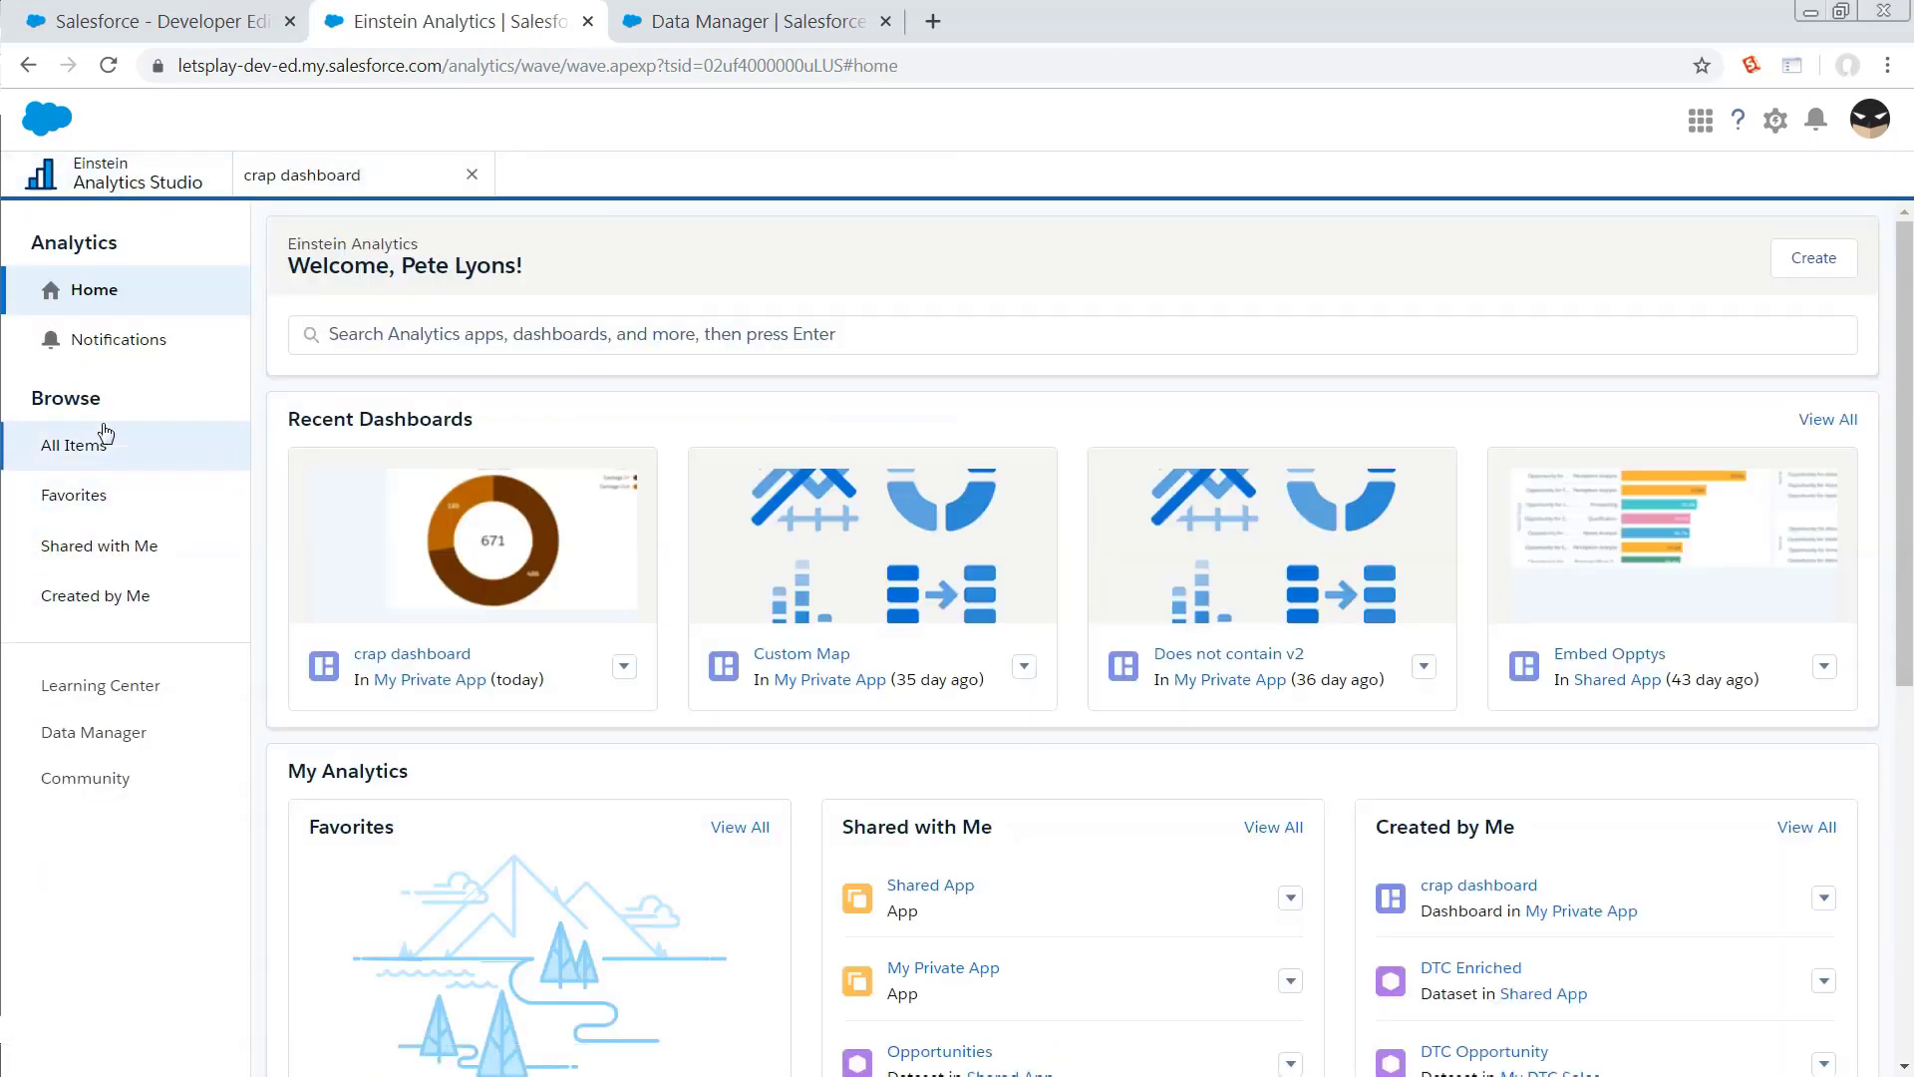
pyautogui.click(110, 459)
pyautogui.click(733, 427)
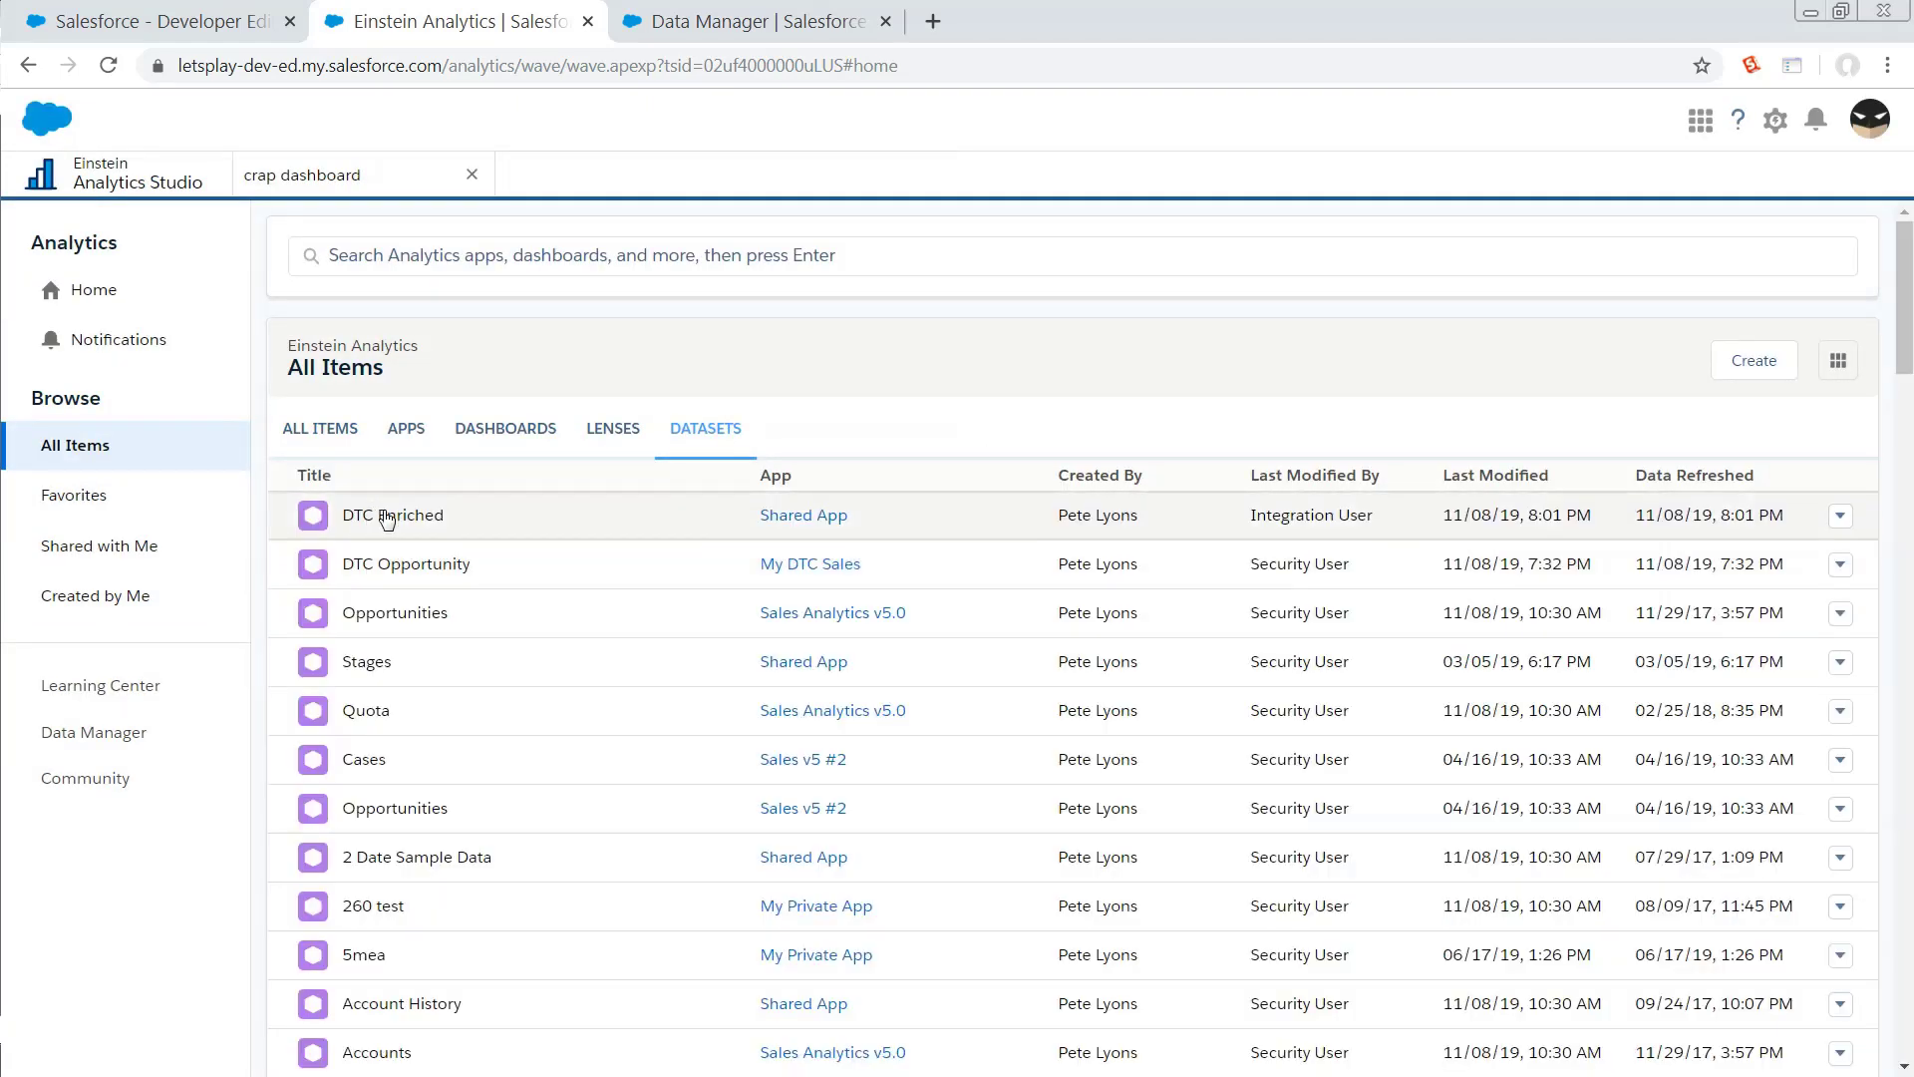
pyautogui.click(1841, 515)
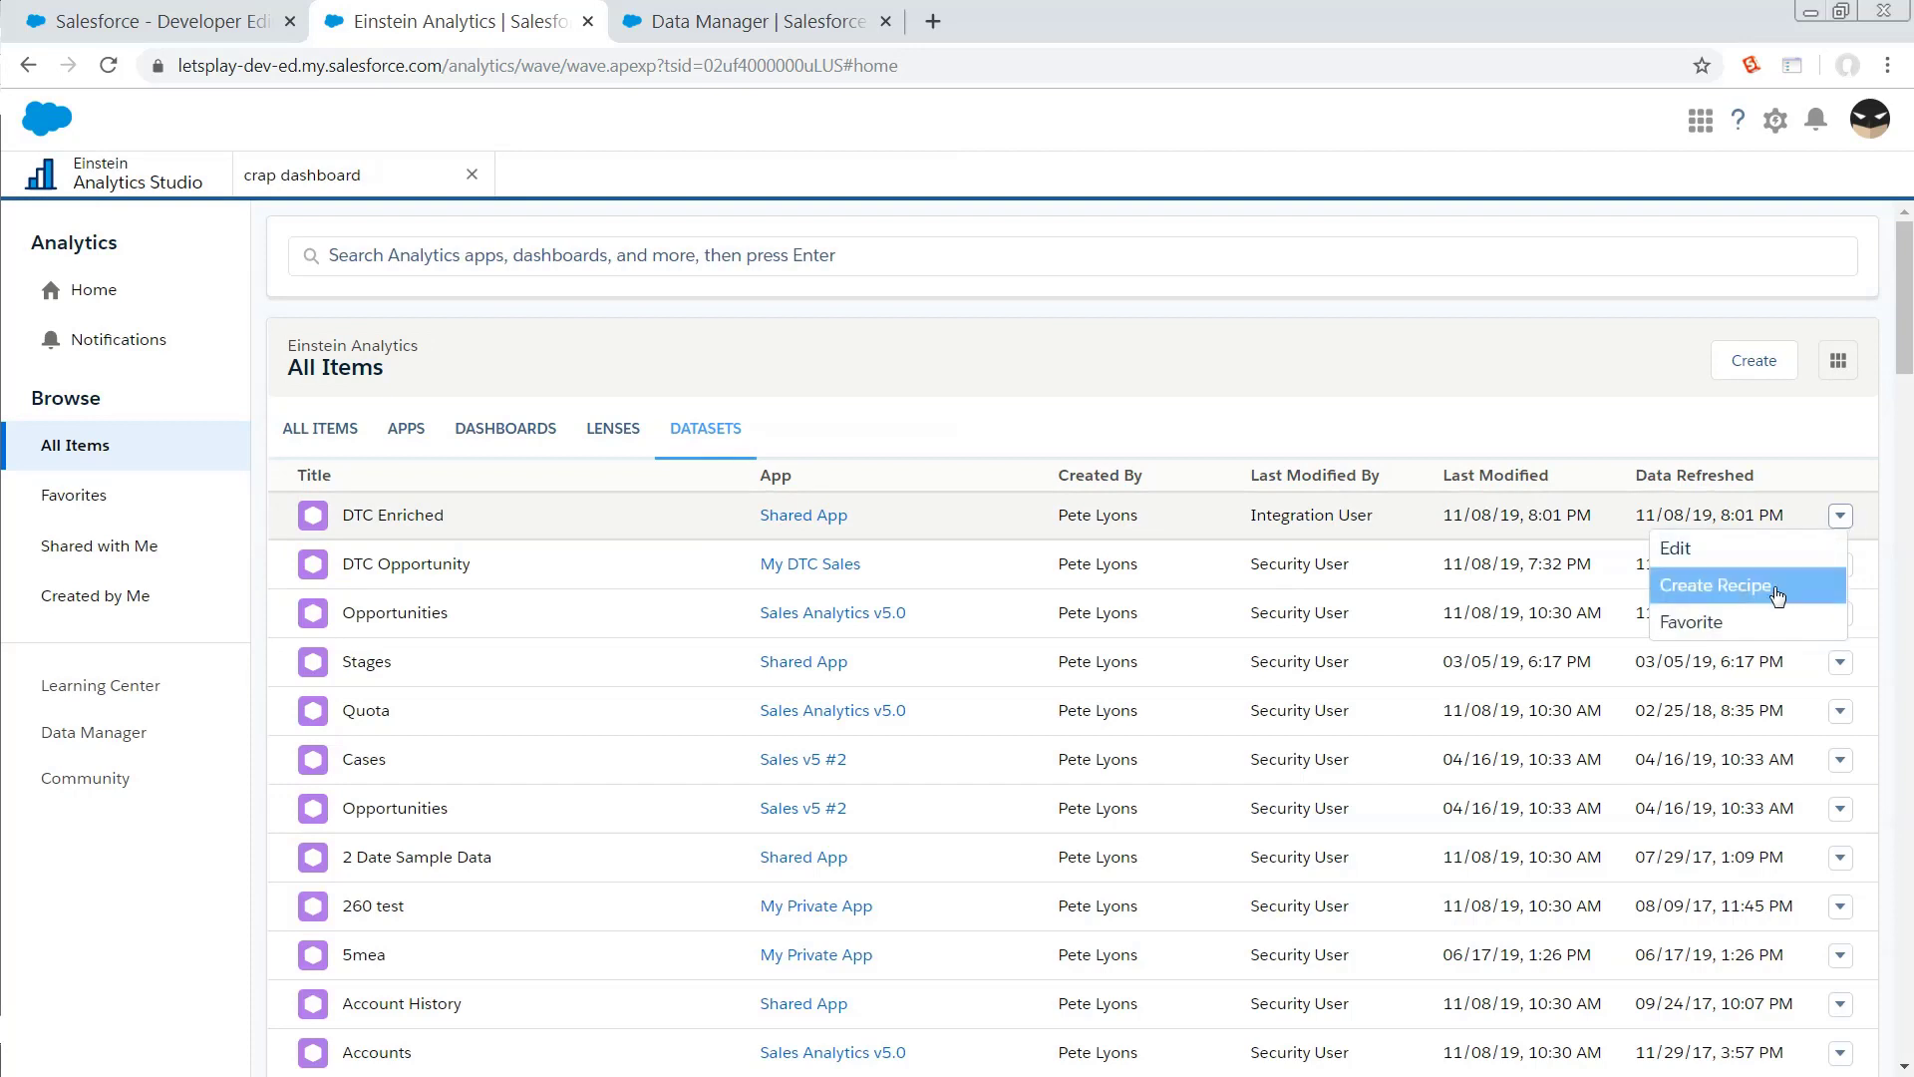
pyautogui.click(1710, 547)
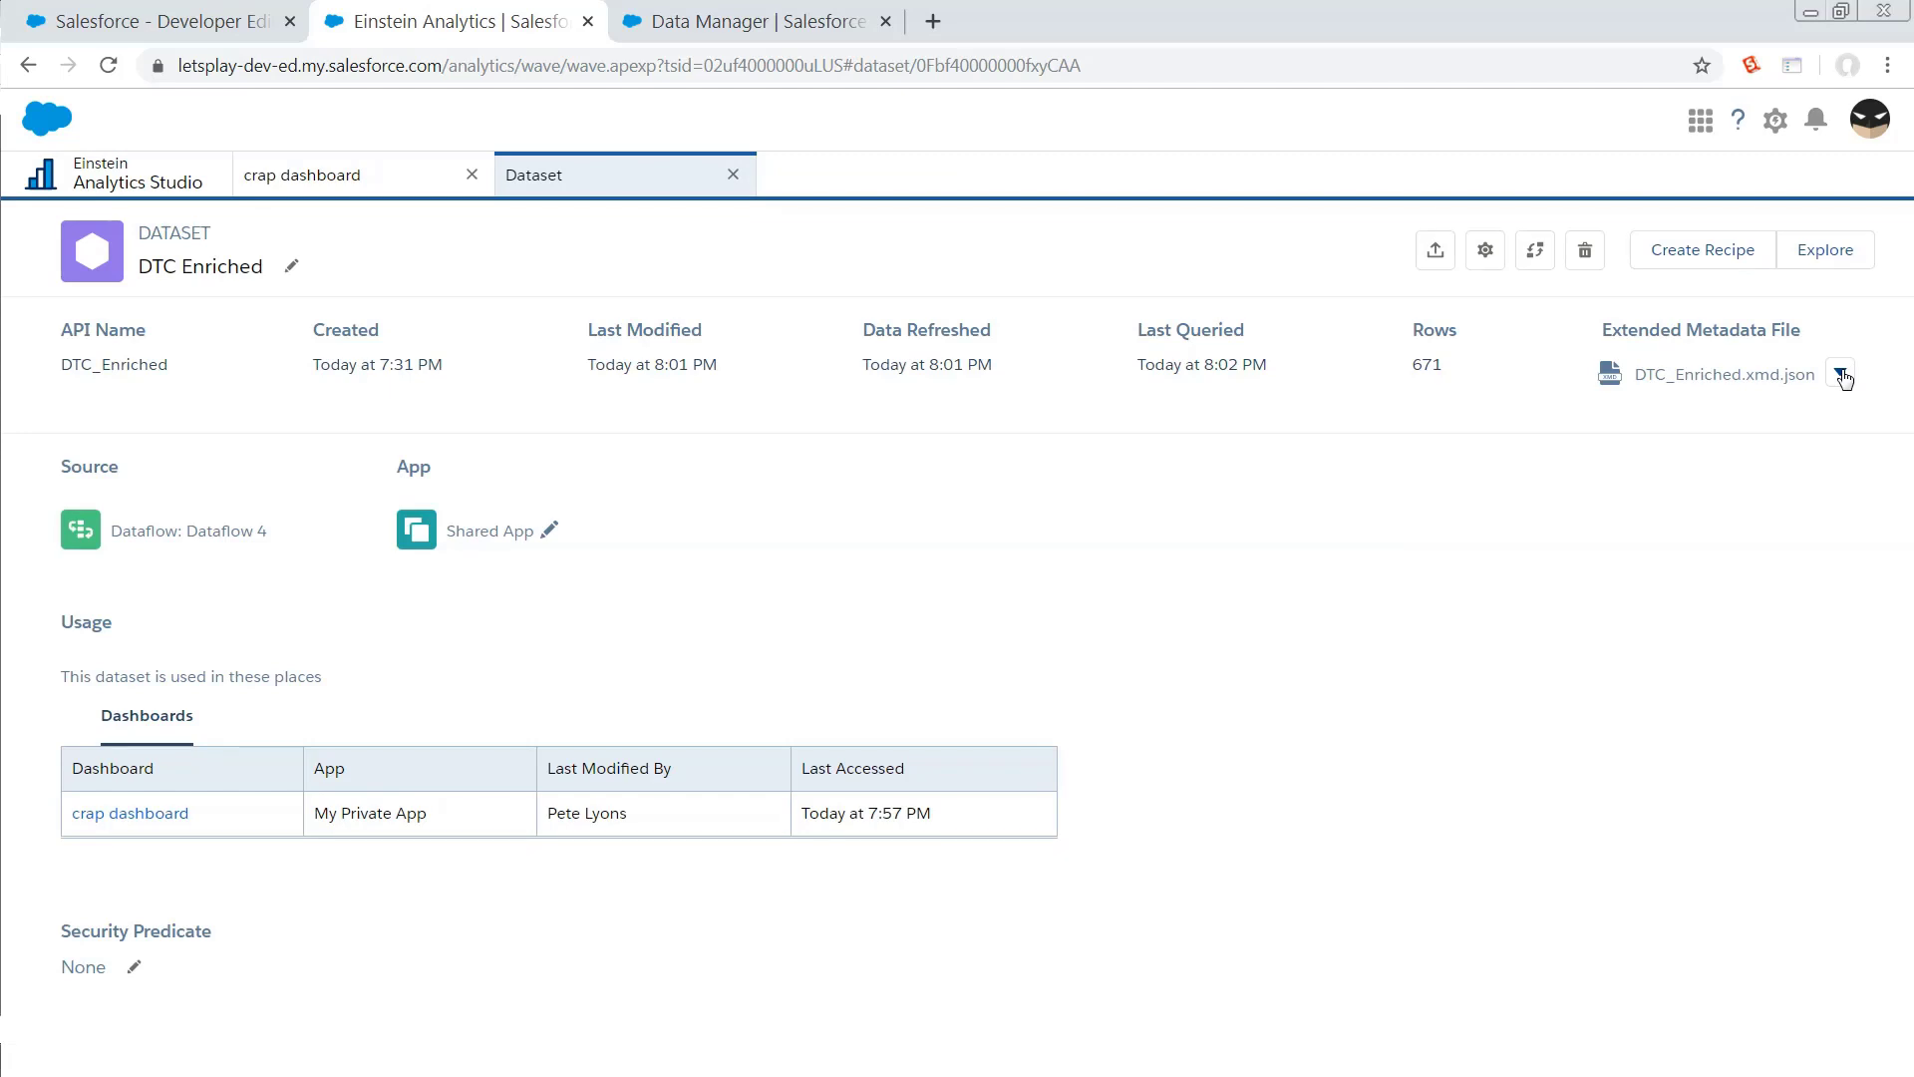
# - Review the older restorable versions of the DTC Enriched dataset and leave without restoring one
pyautogui.click(1536, 256)
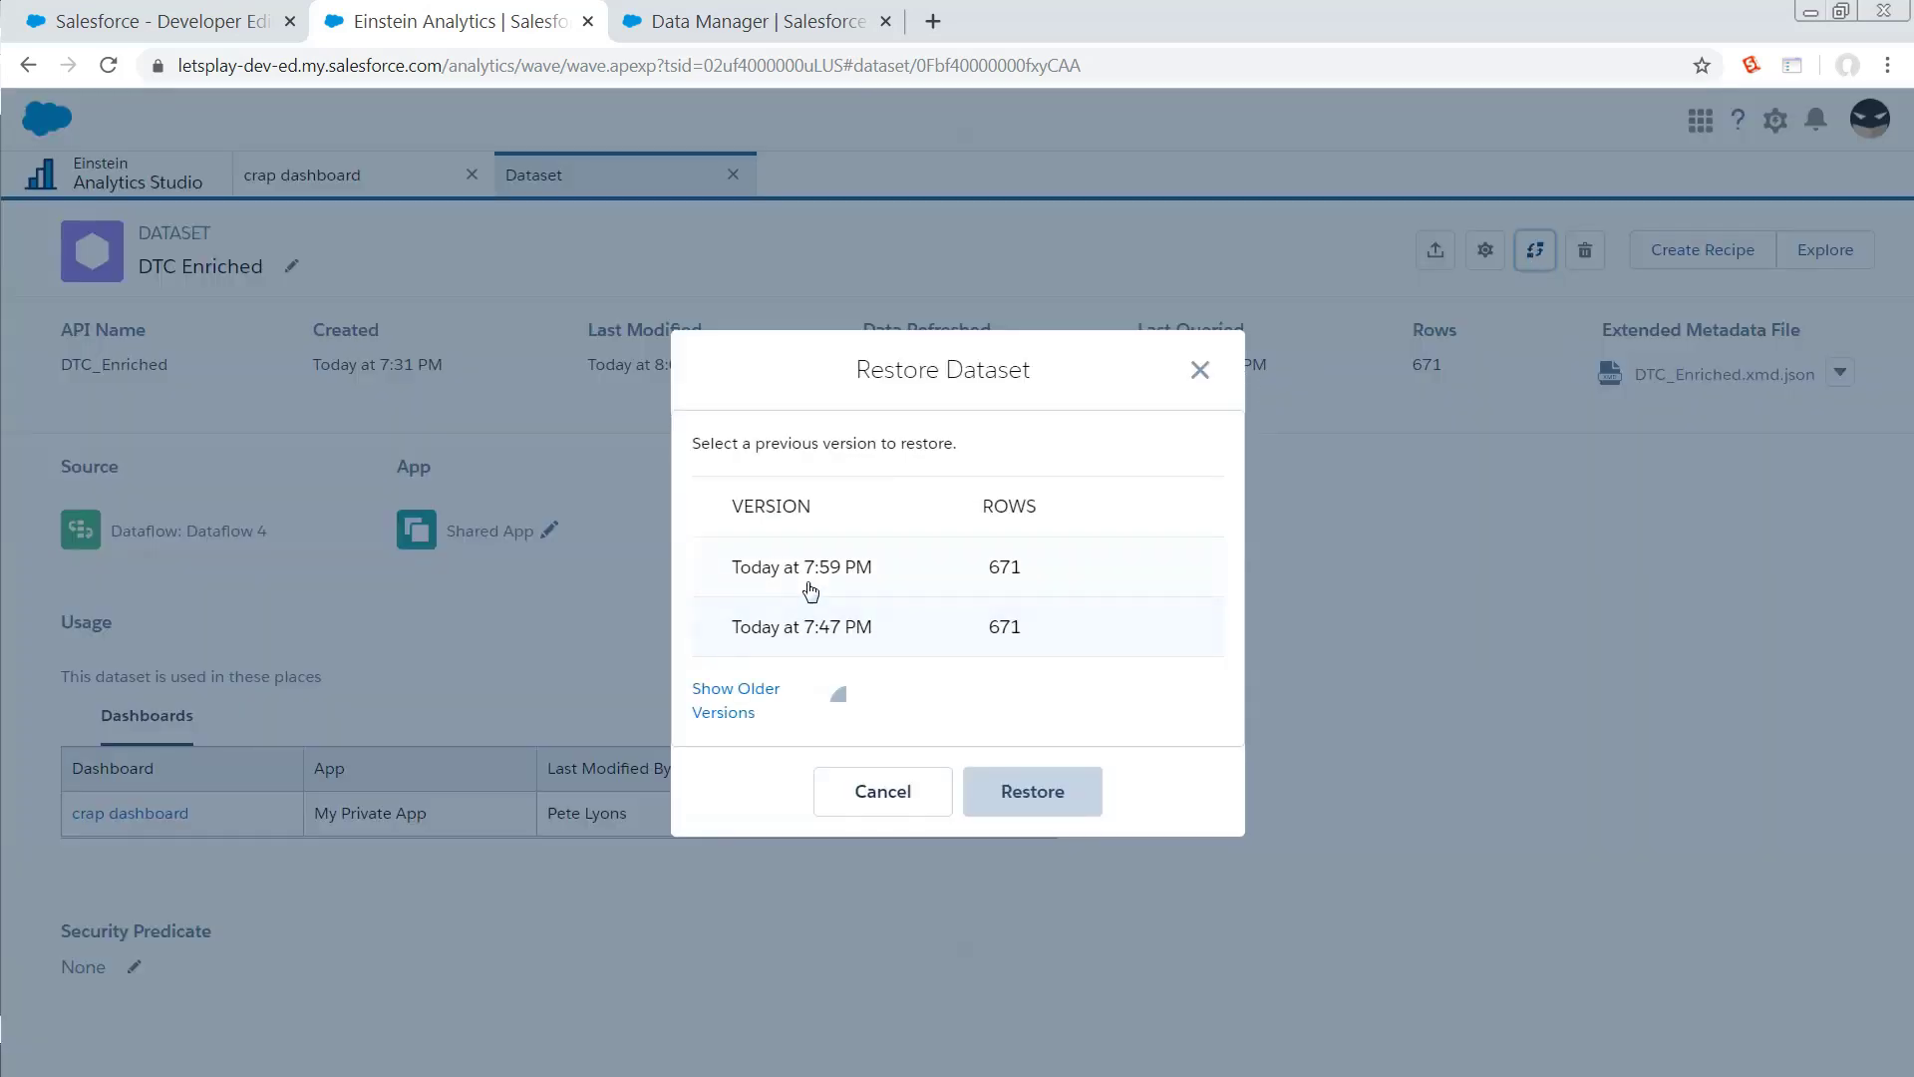
pyautogui.click(735, 712)
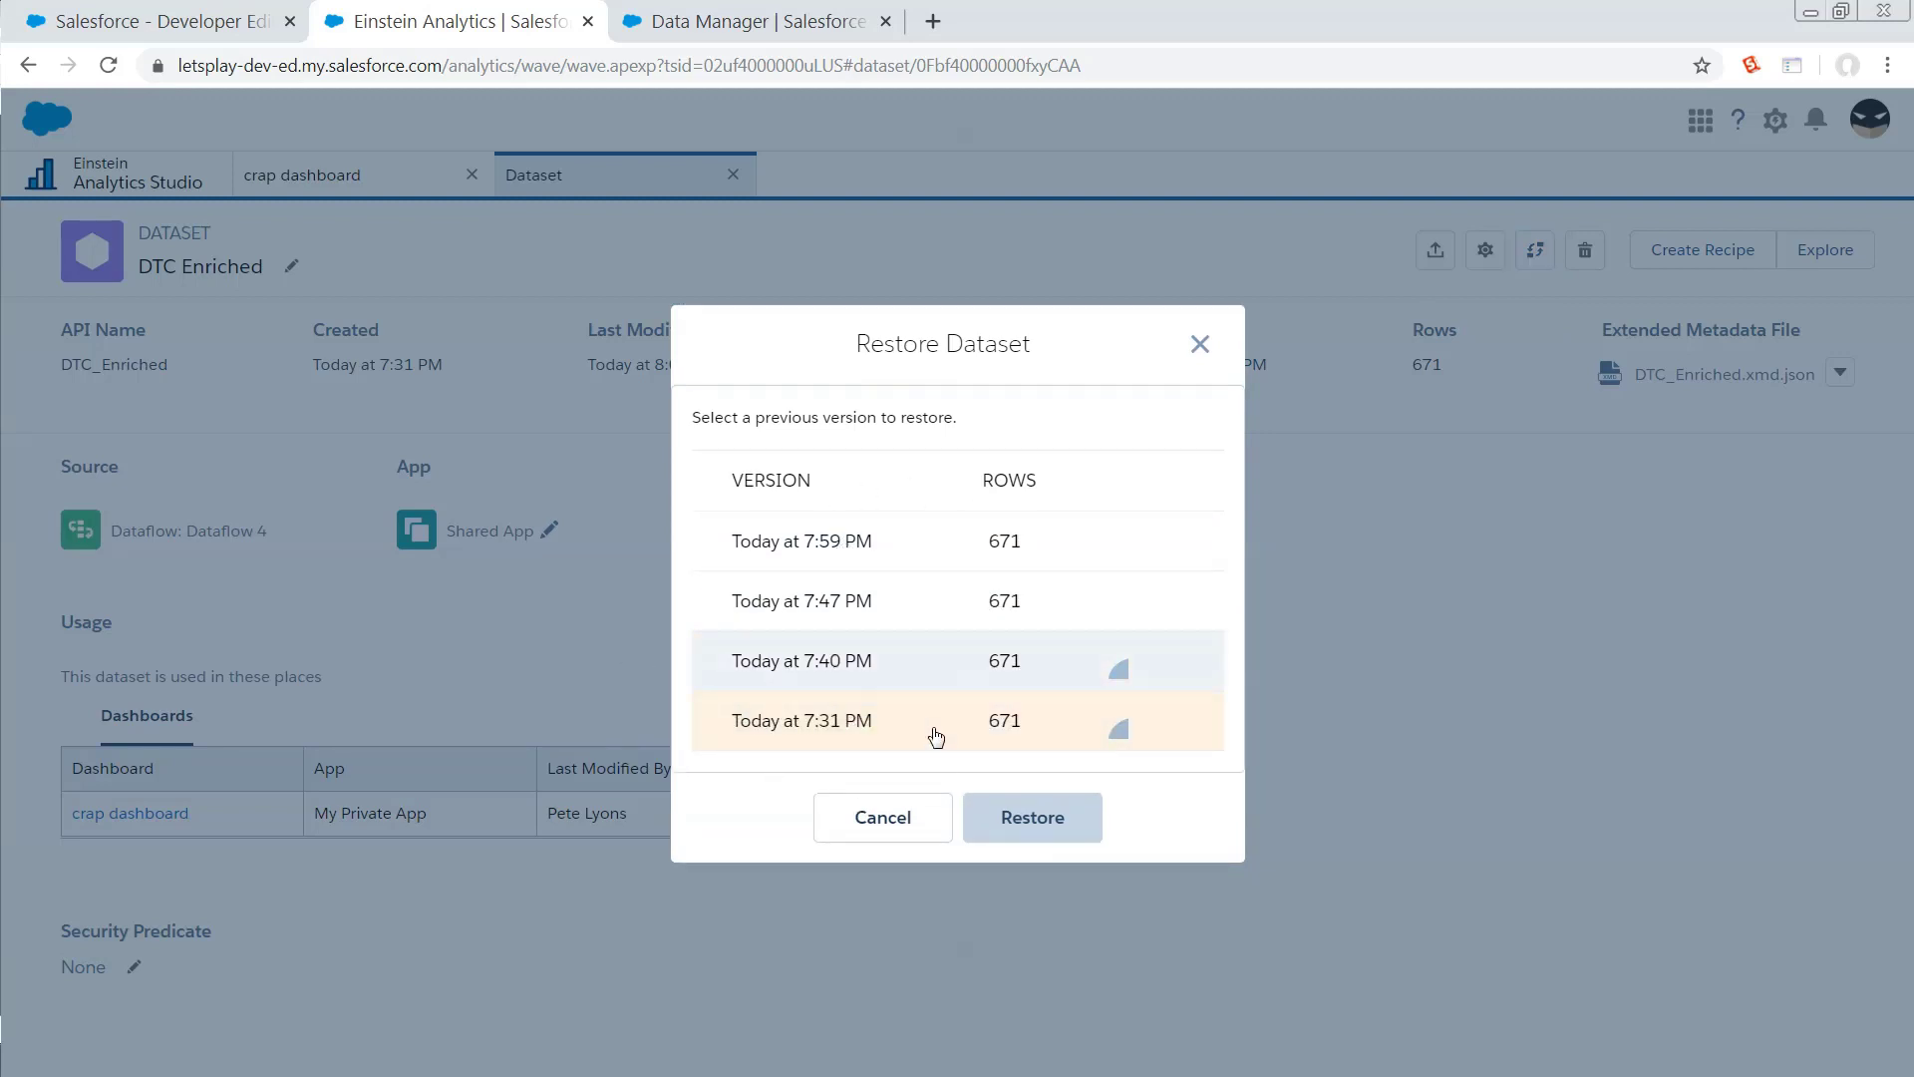
pyautogui.click(890, 821)
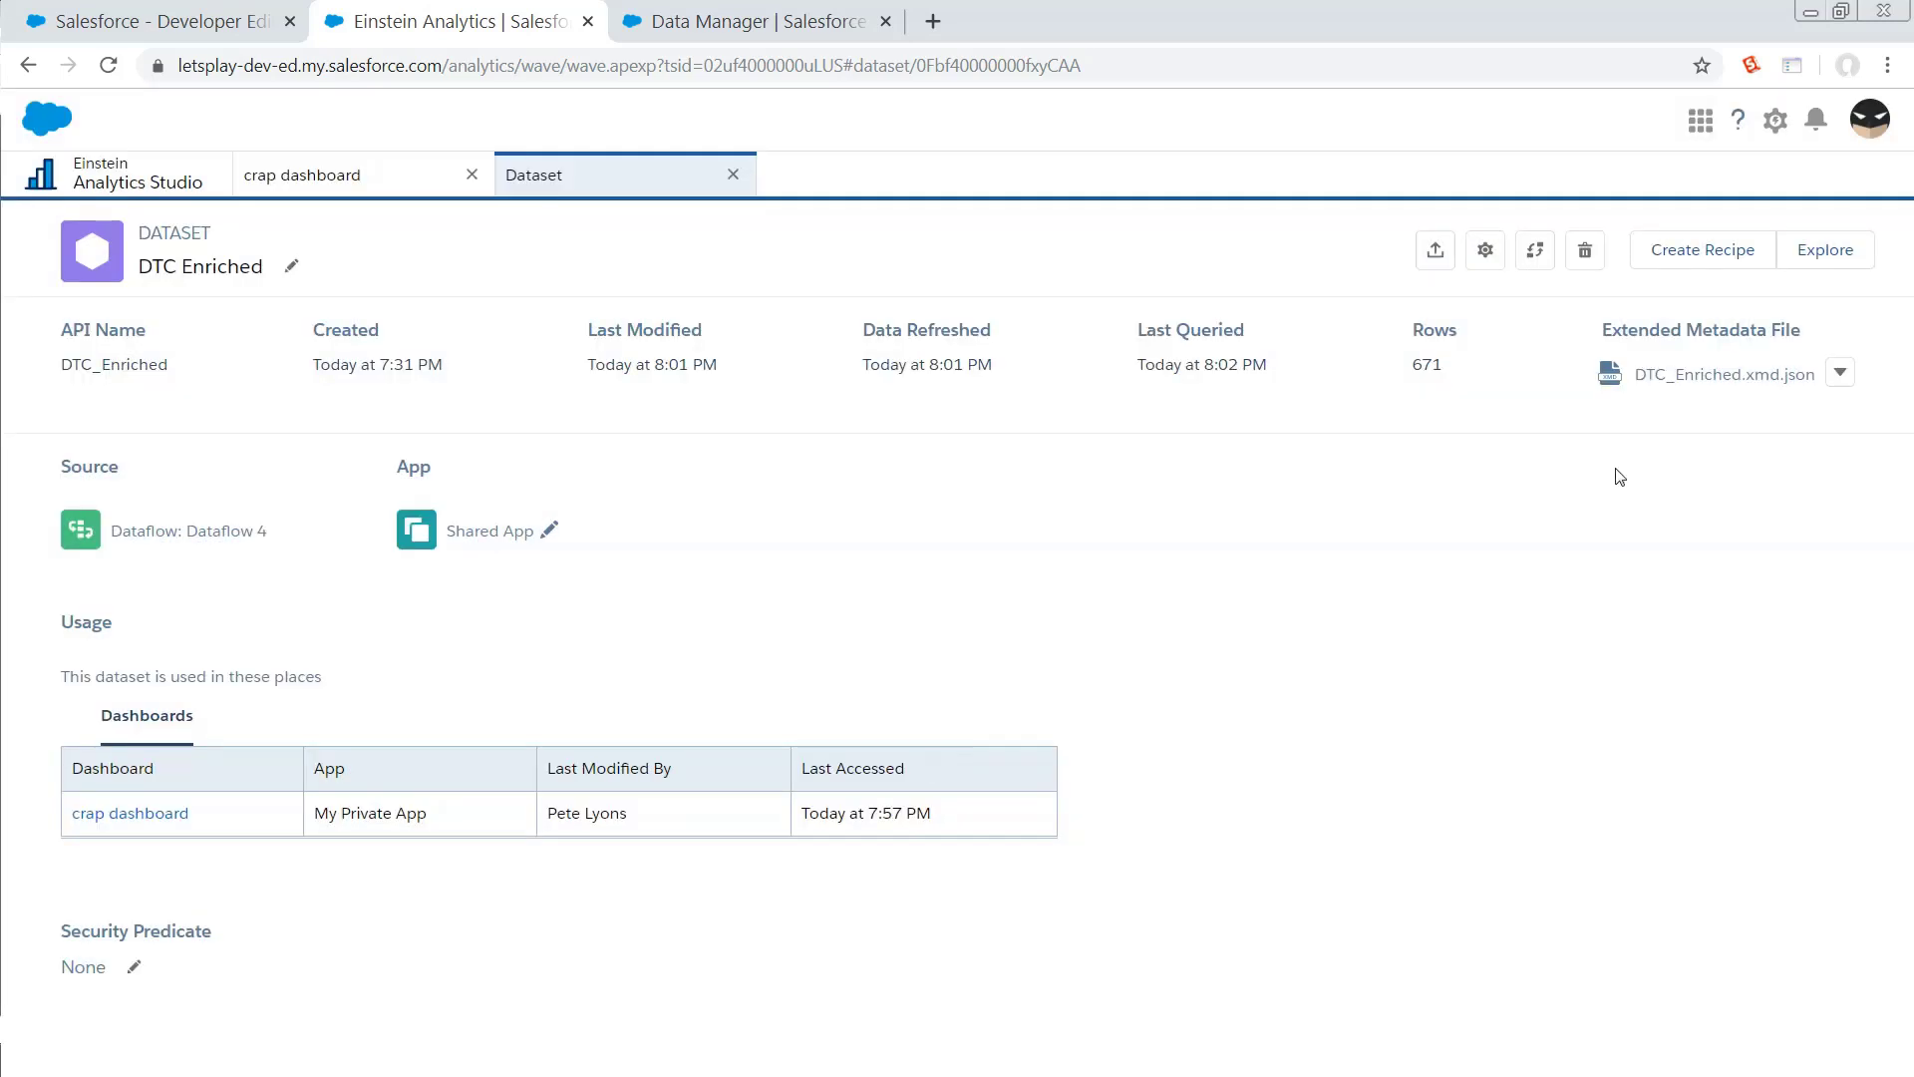
# - Download the dataset's extended metadata file, then paste its JSON into JSONLint and validate it
pyautogui.click(1839, 372)
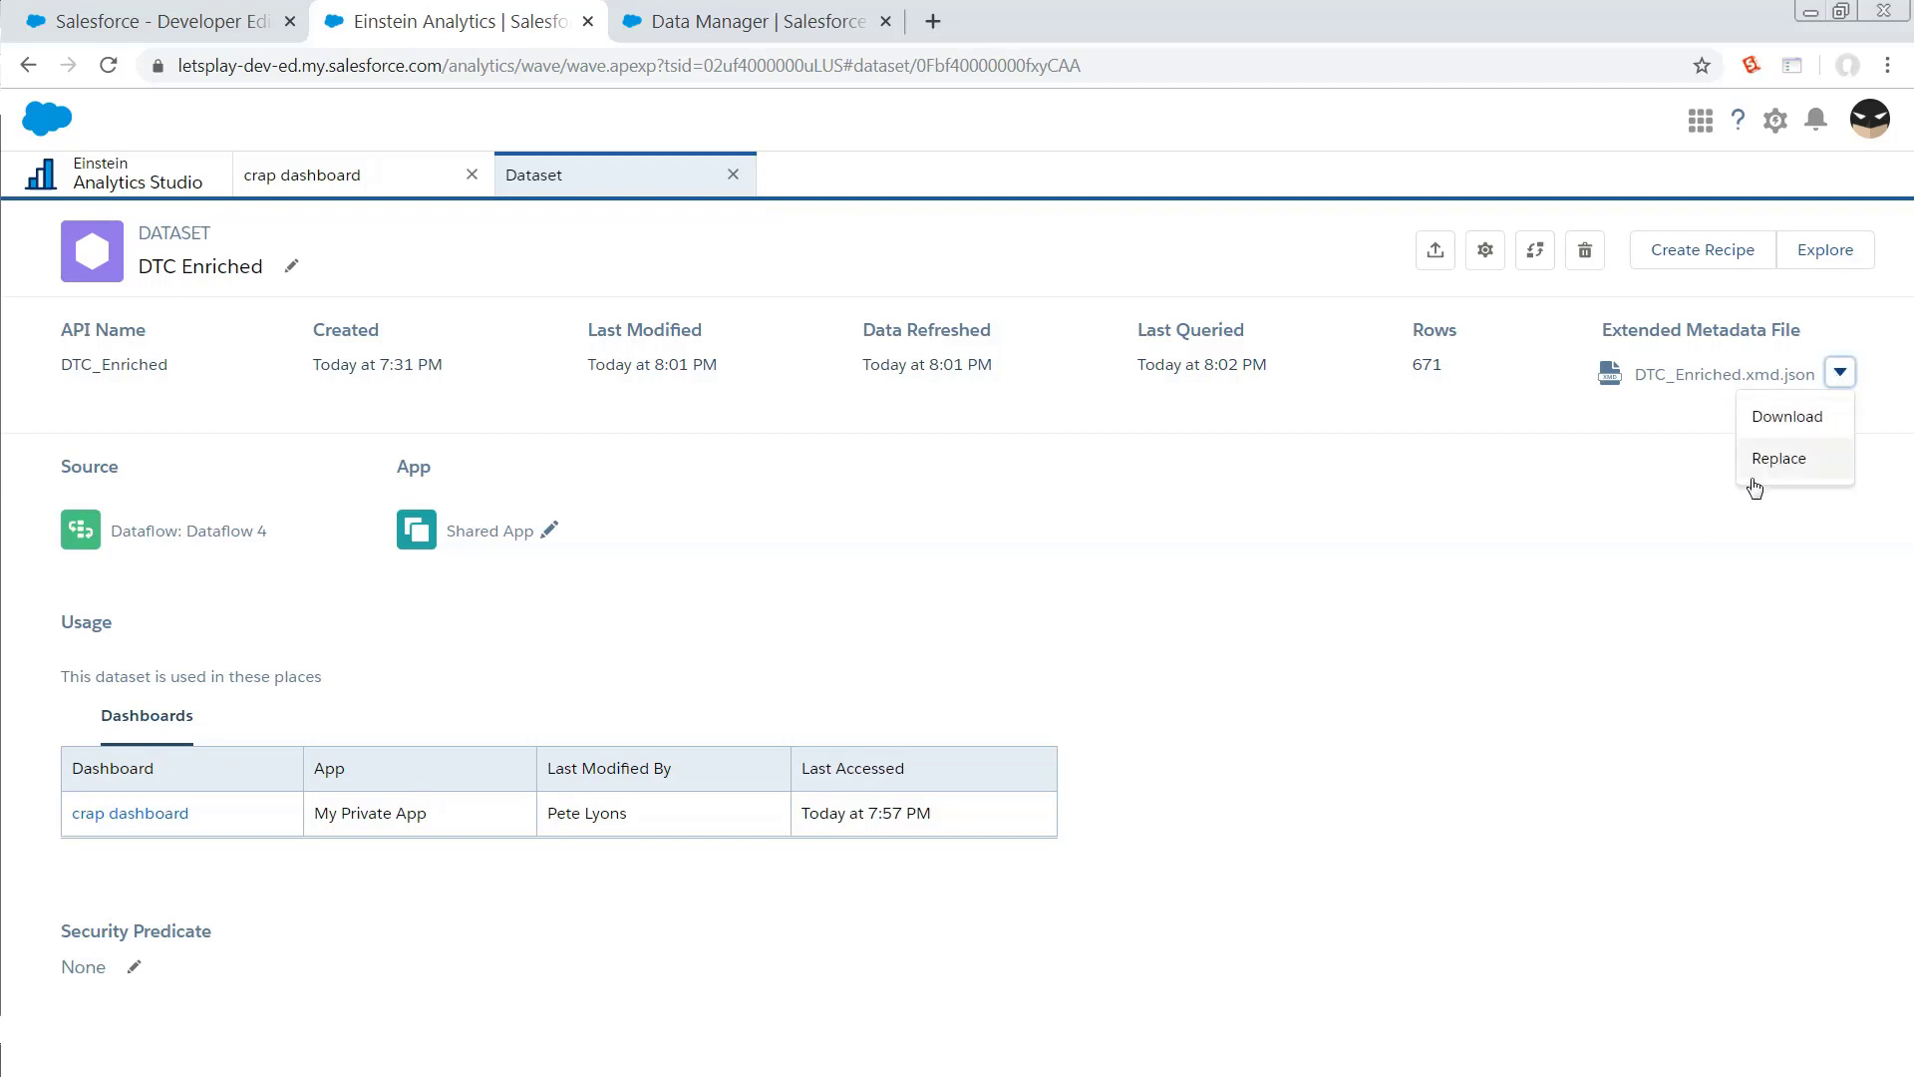
pyautogui.click(1787, 417)
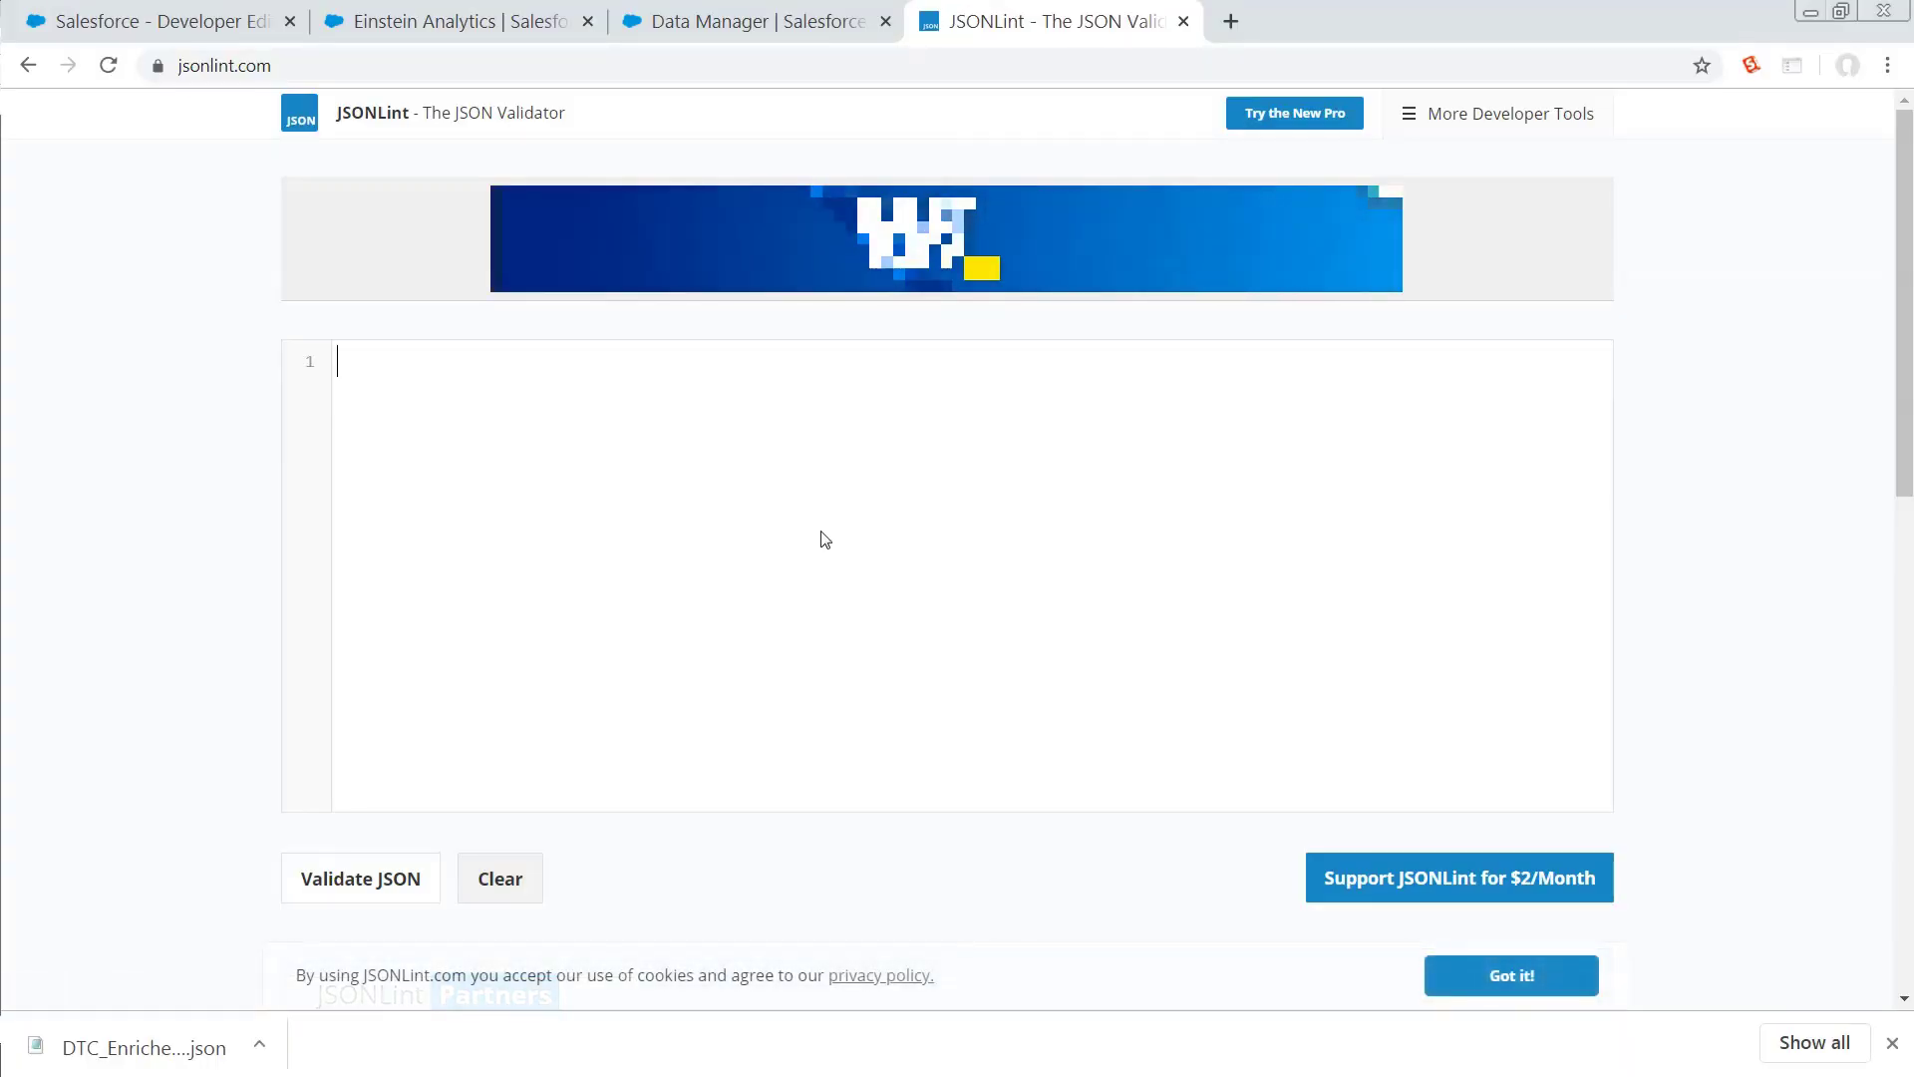
pyautogui.hotkey('ctrl', 'v')
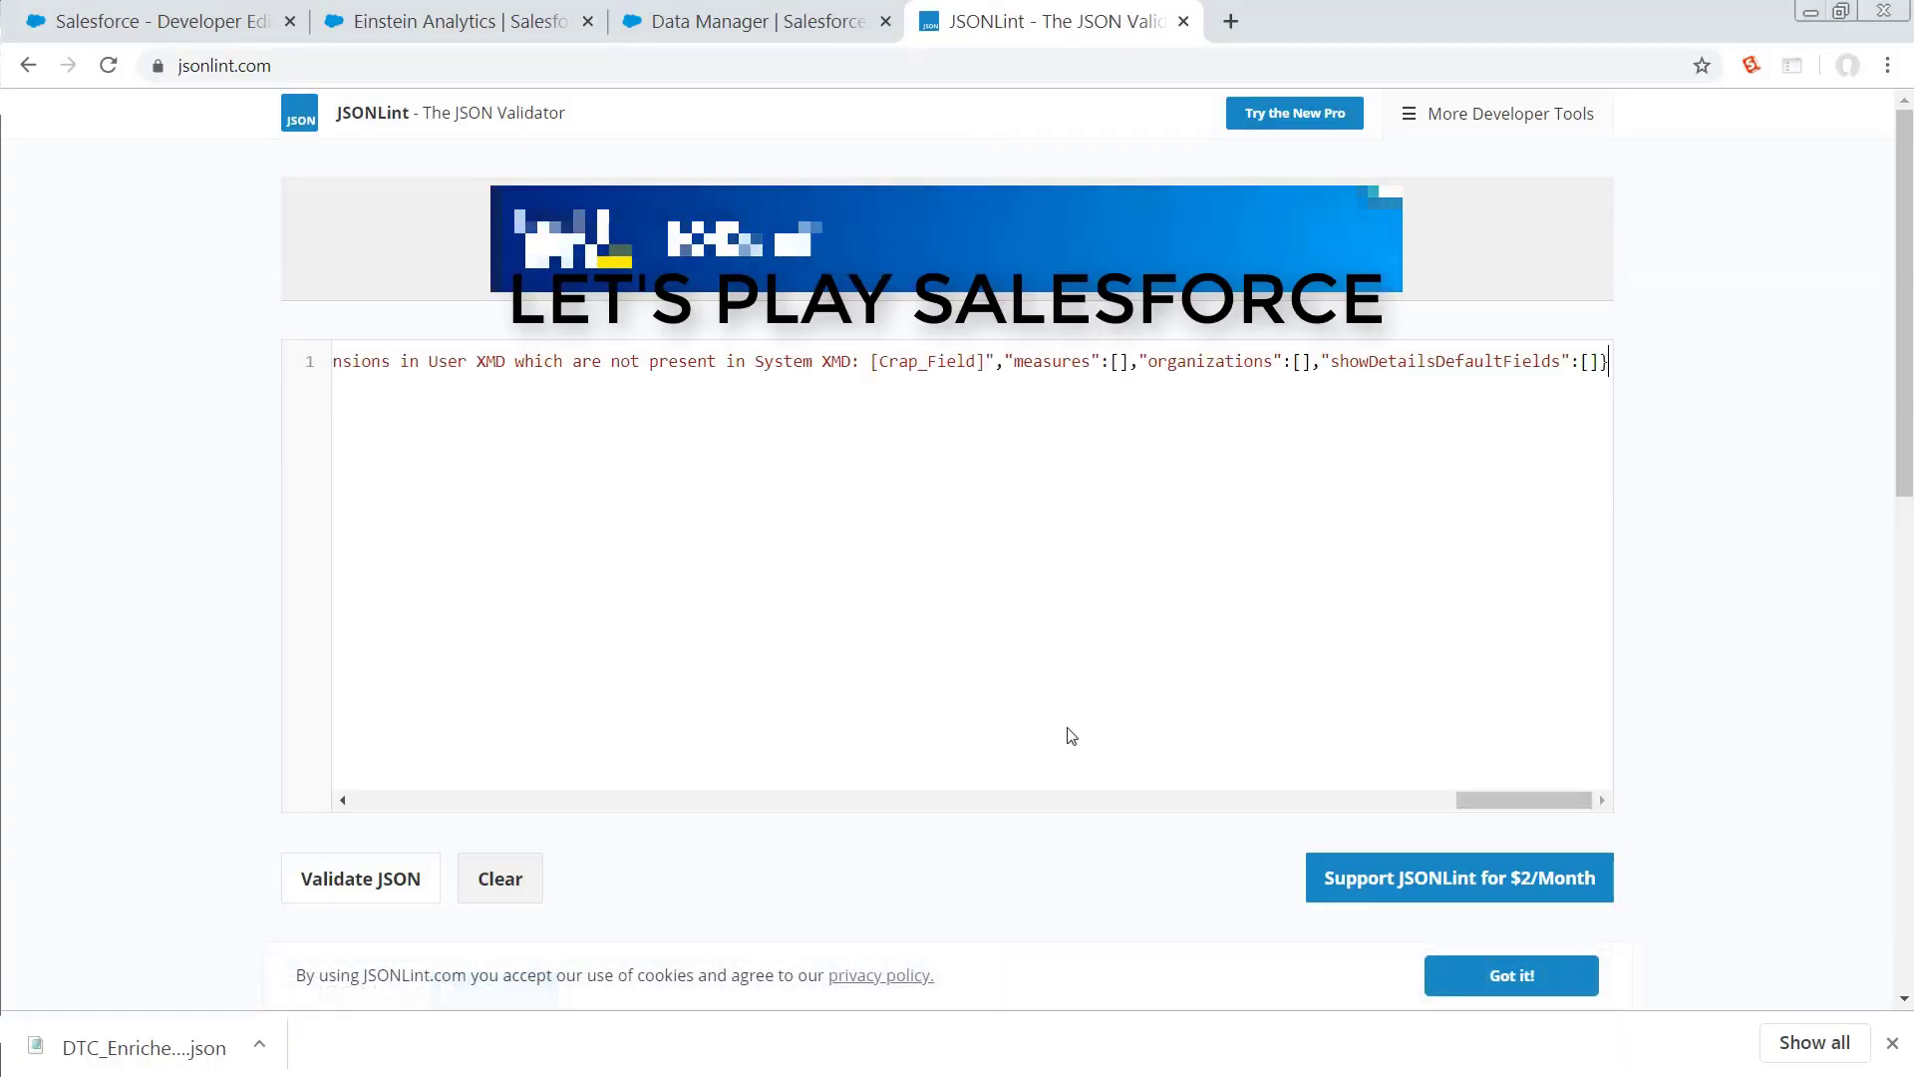
pyautogui.click(350, 875)
# - Examine the formatted metadata for the Crap_Field colour settings, the Stage labels and the error message entry
pyautogui.scroll(-2, 744, 409)
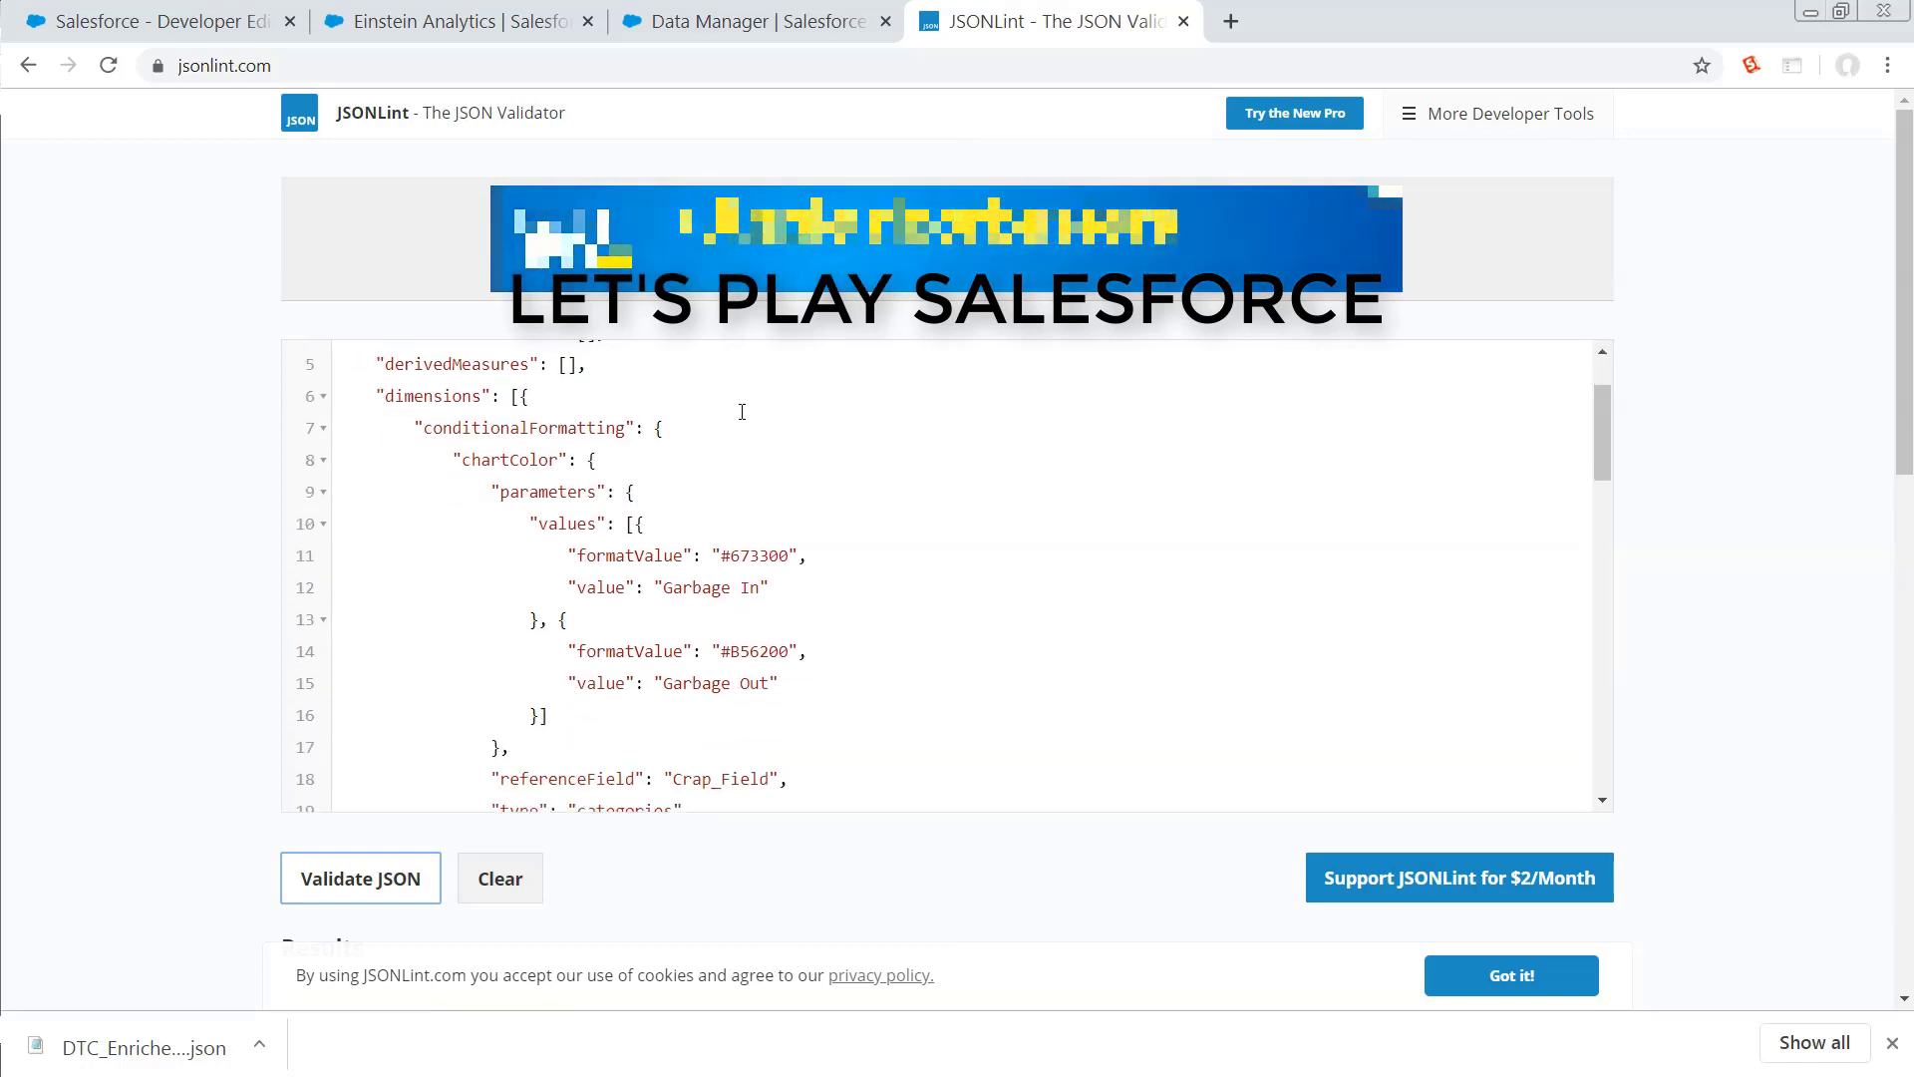
pyautogui.scroll(2, 744, 410)
pyautogui.scroll(-2, 718, 529)
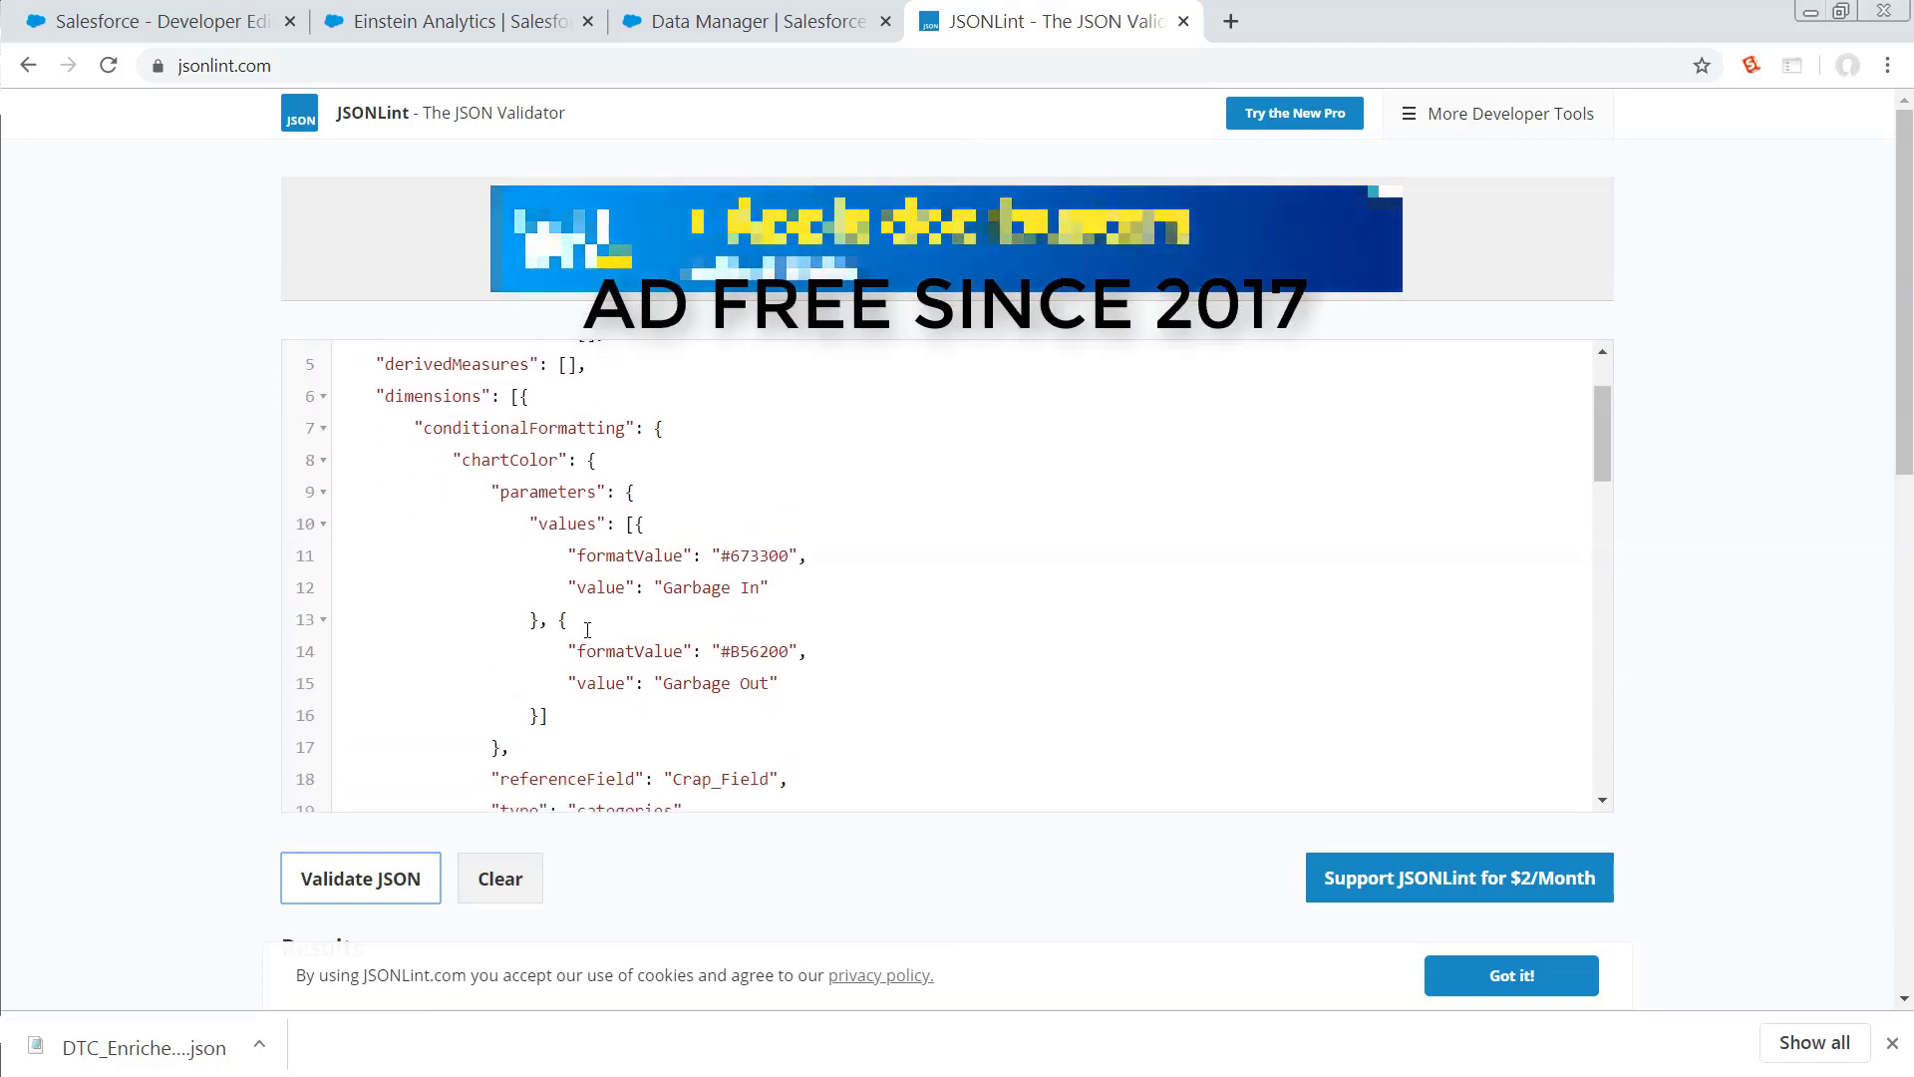
pyautogui.scroll(2, 459, 499)
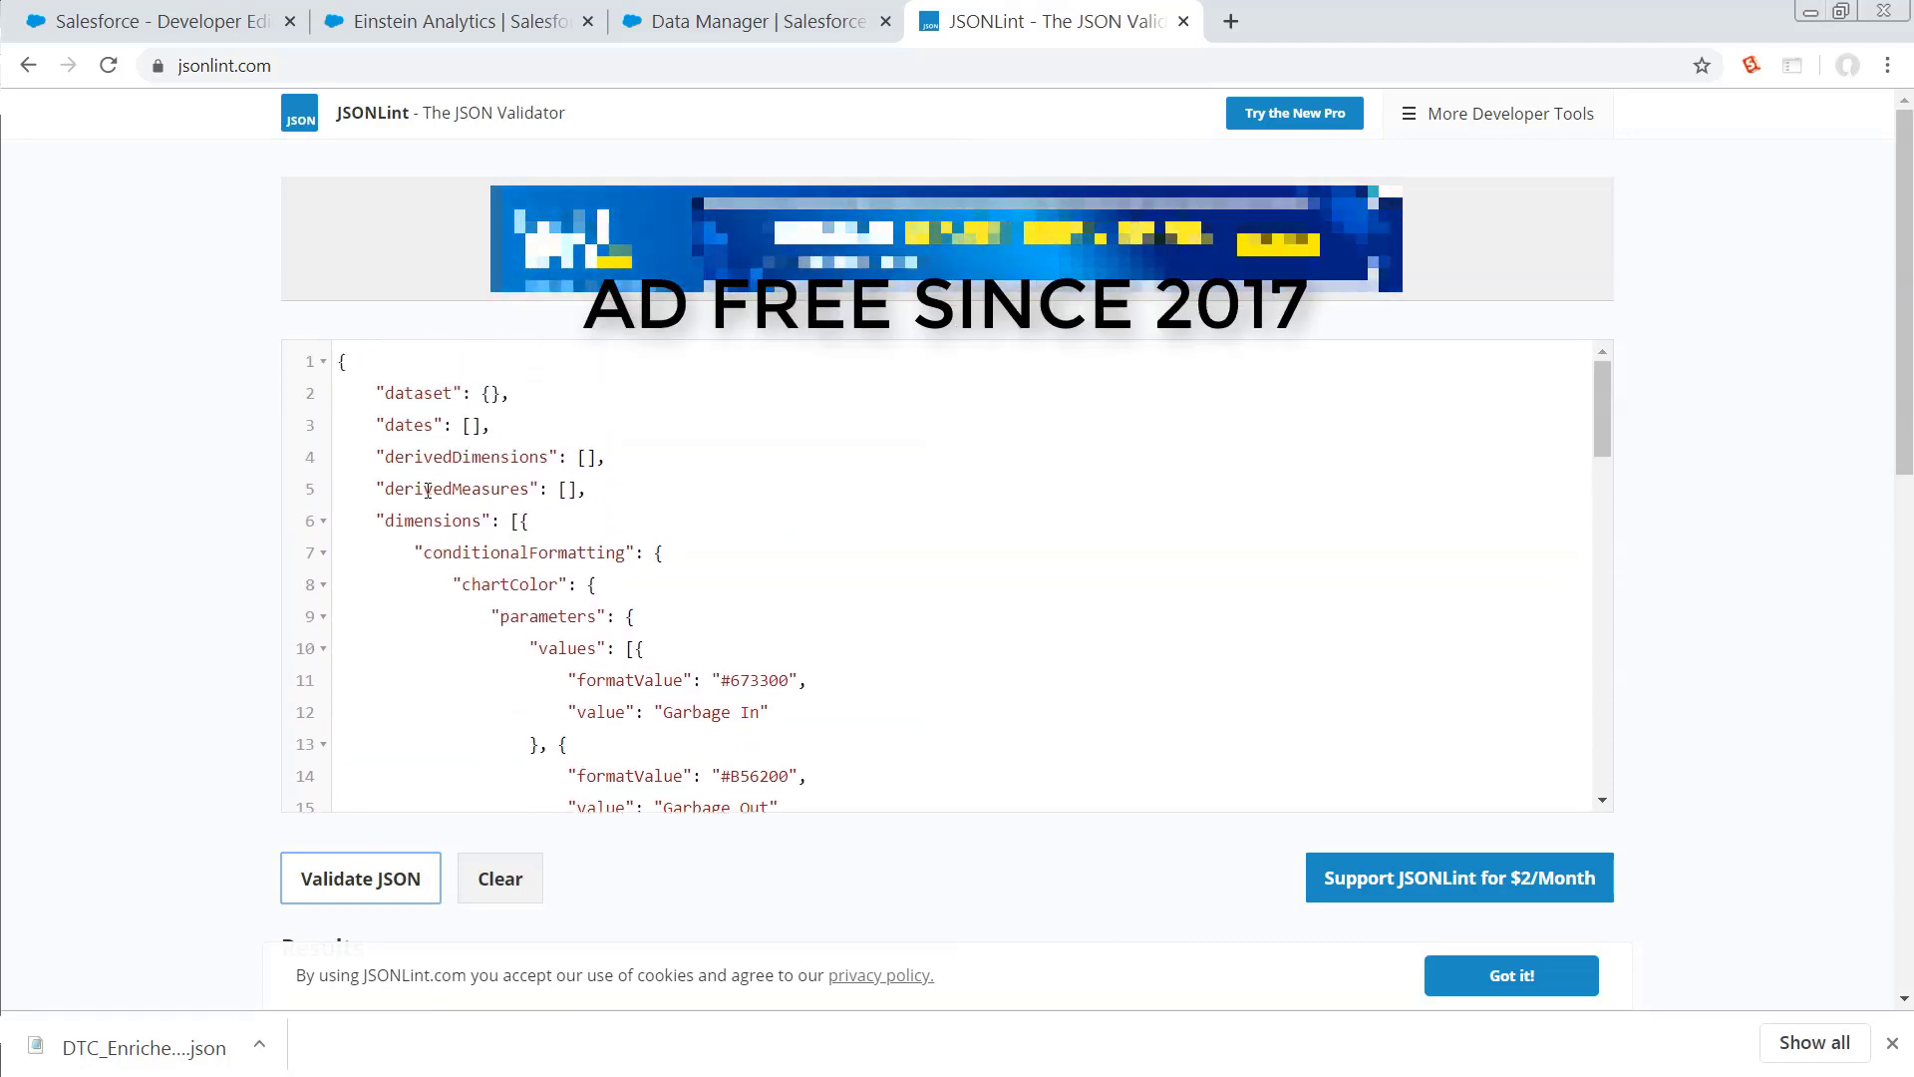
pyautogui.scroll(-2, 474, 590)
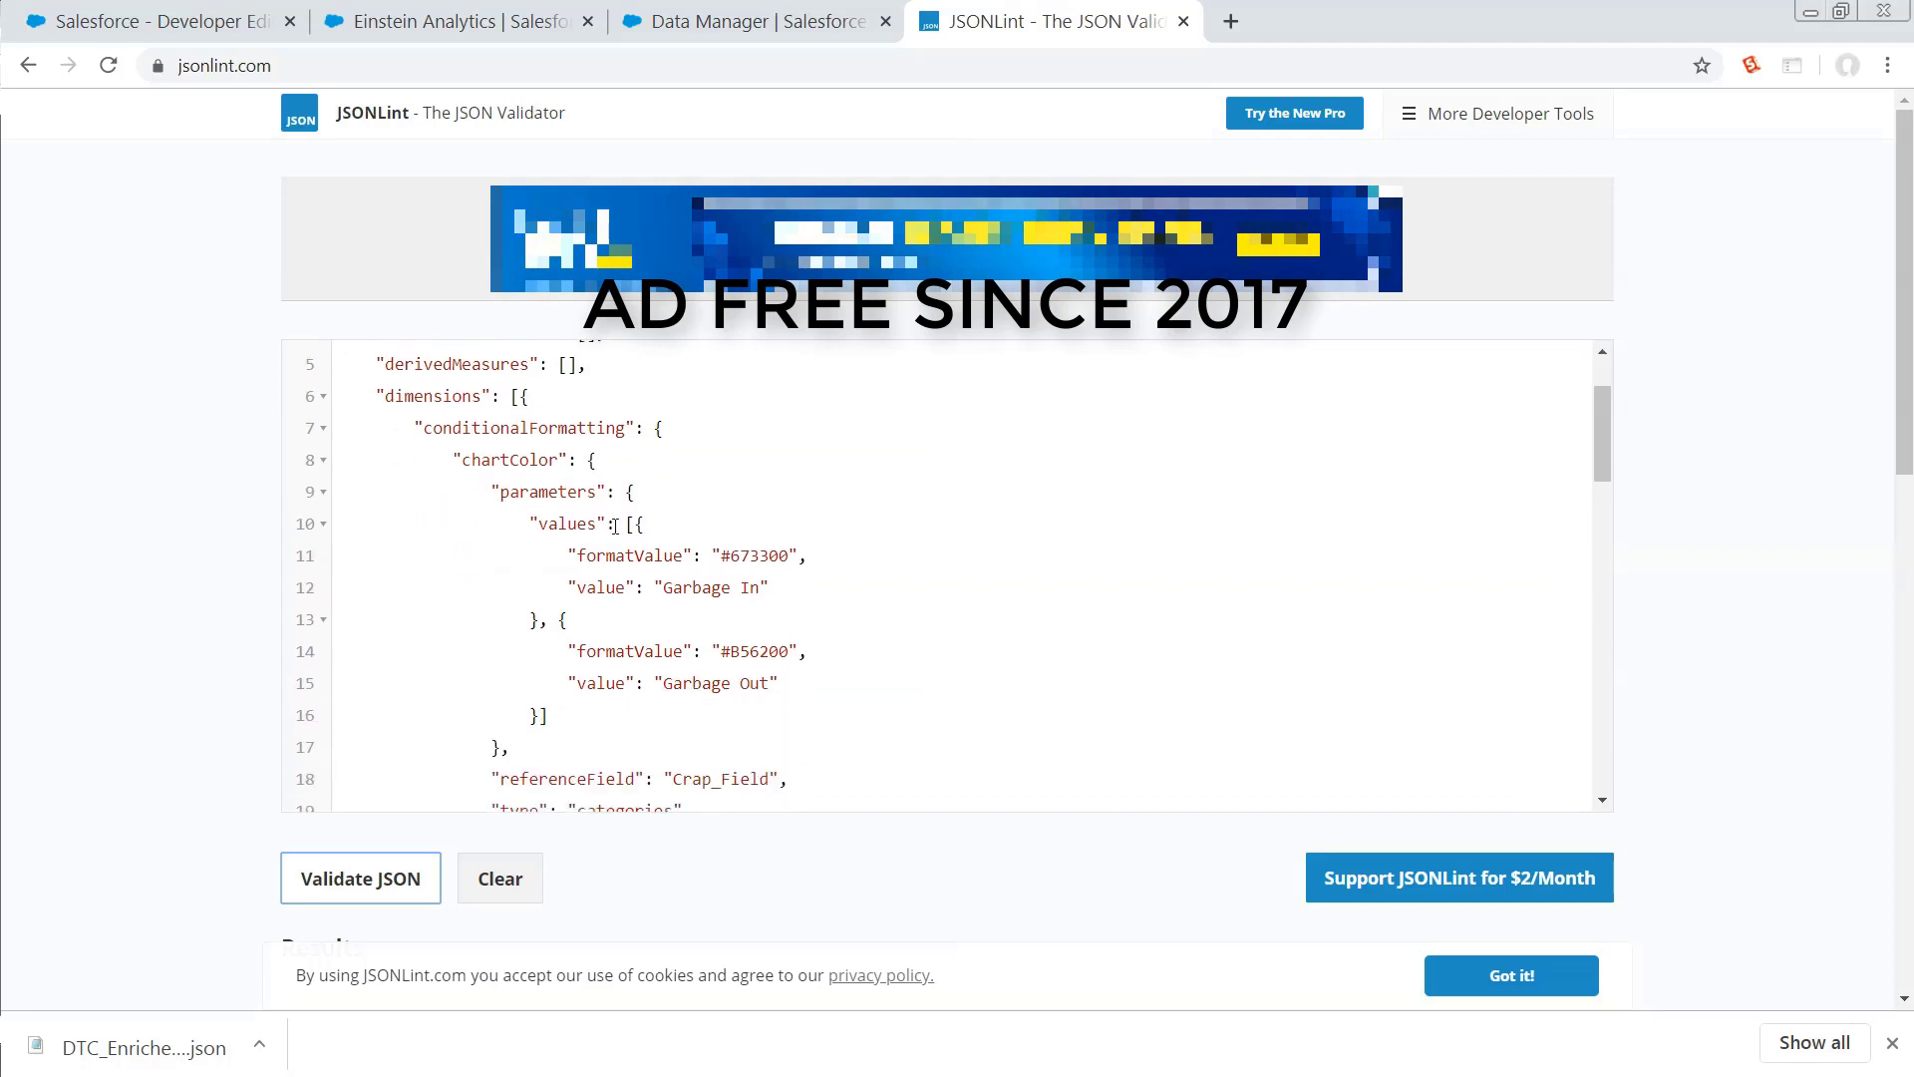
pyautogui.scroll(-2, 743, 576)
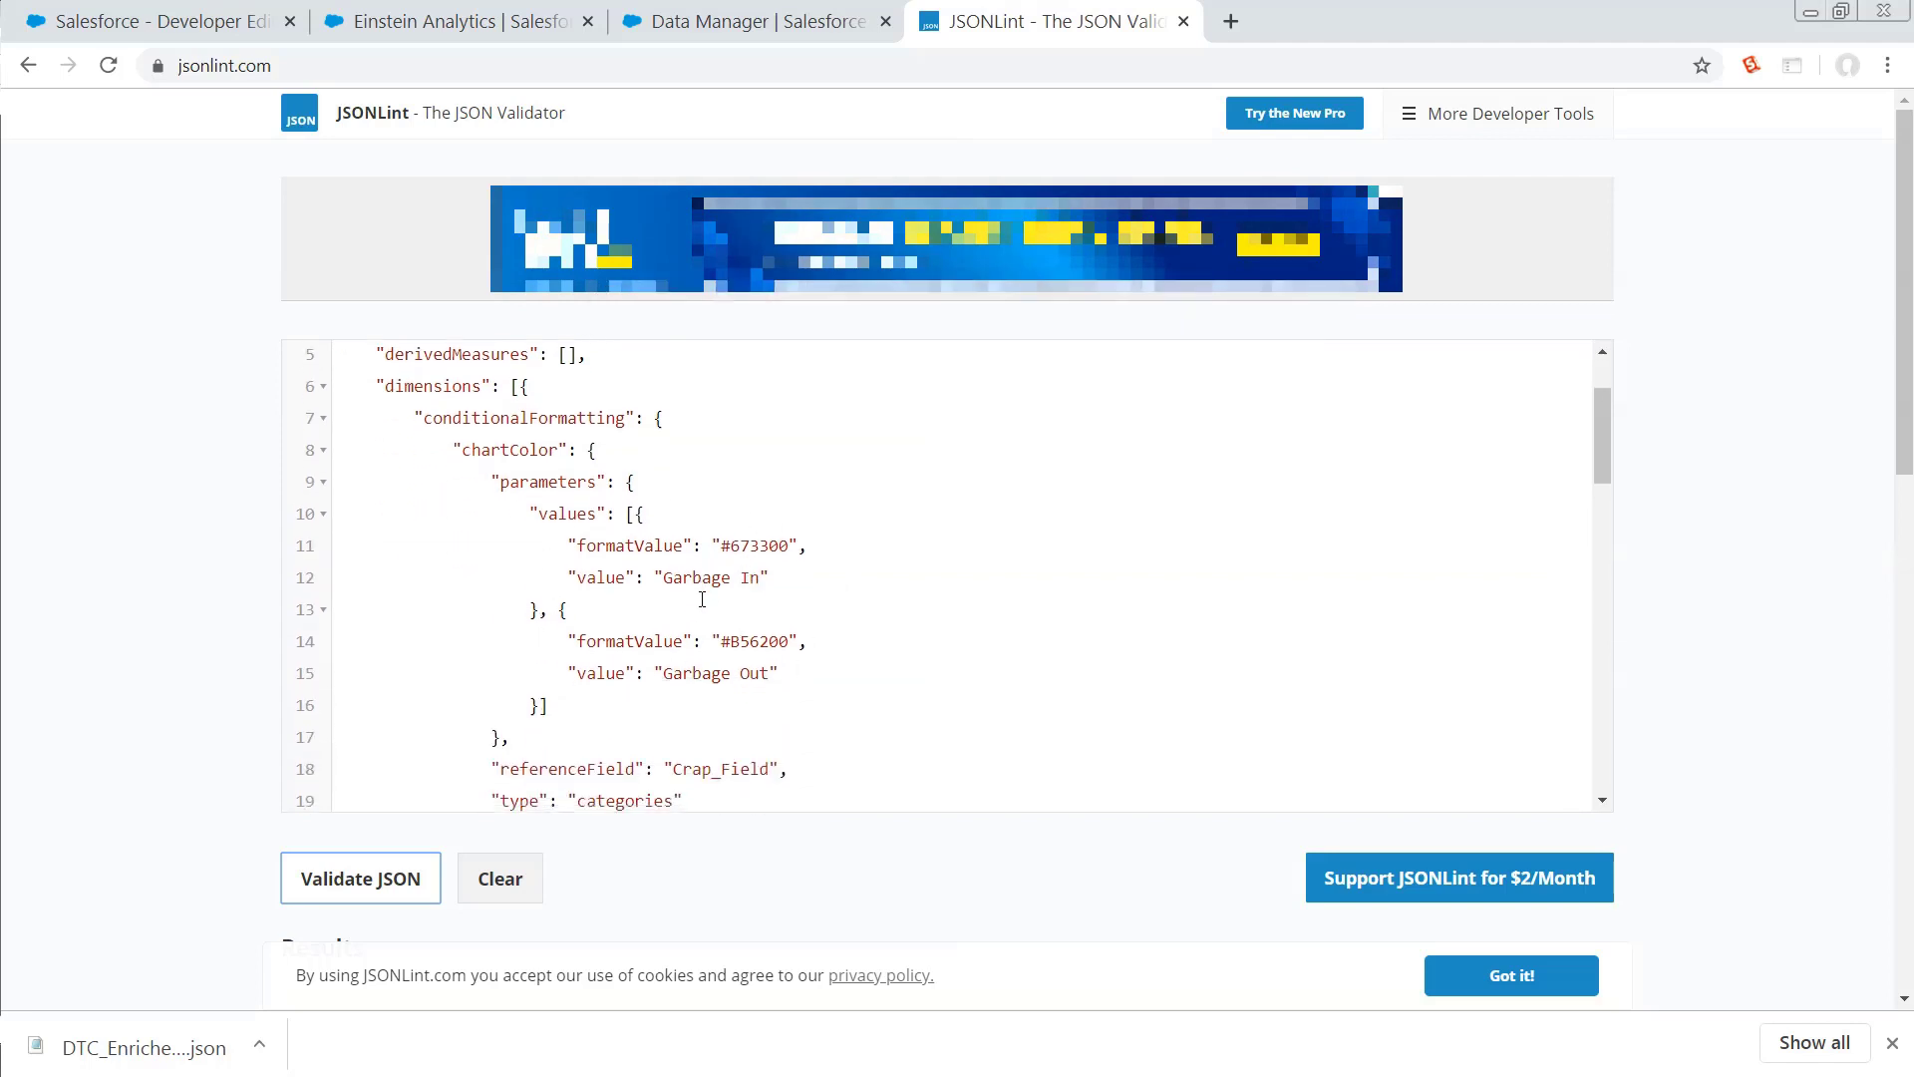
pyautogui.click(814, 663)
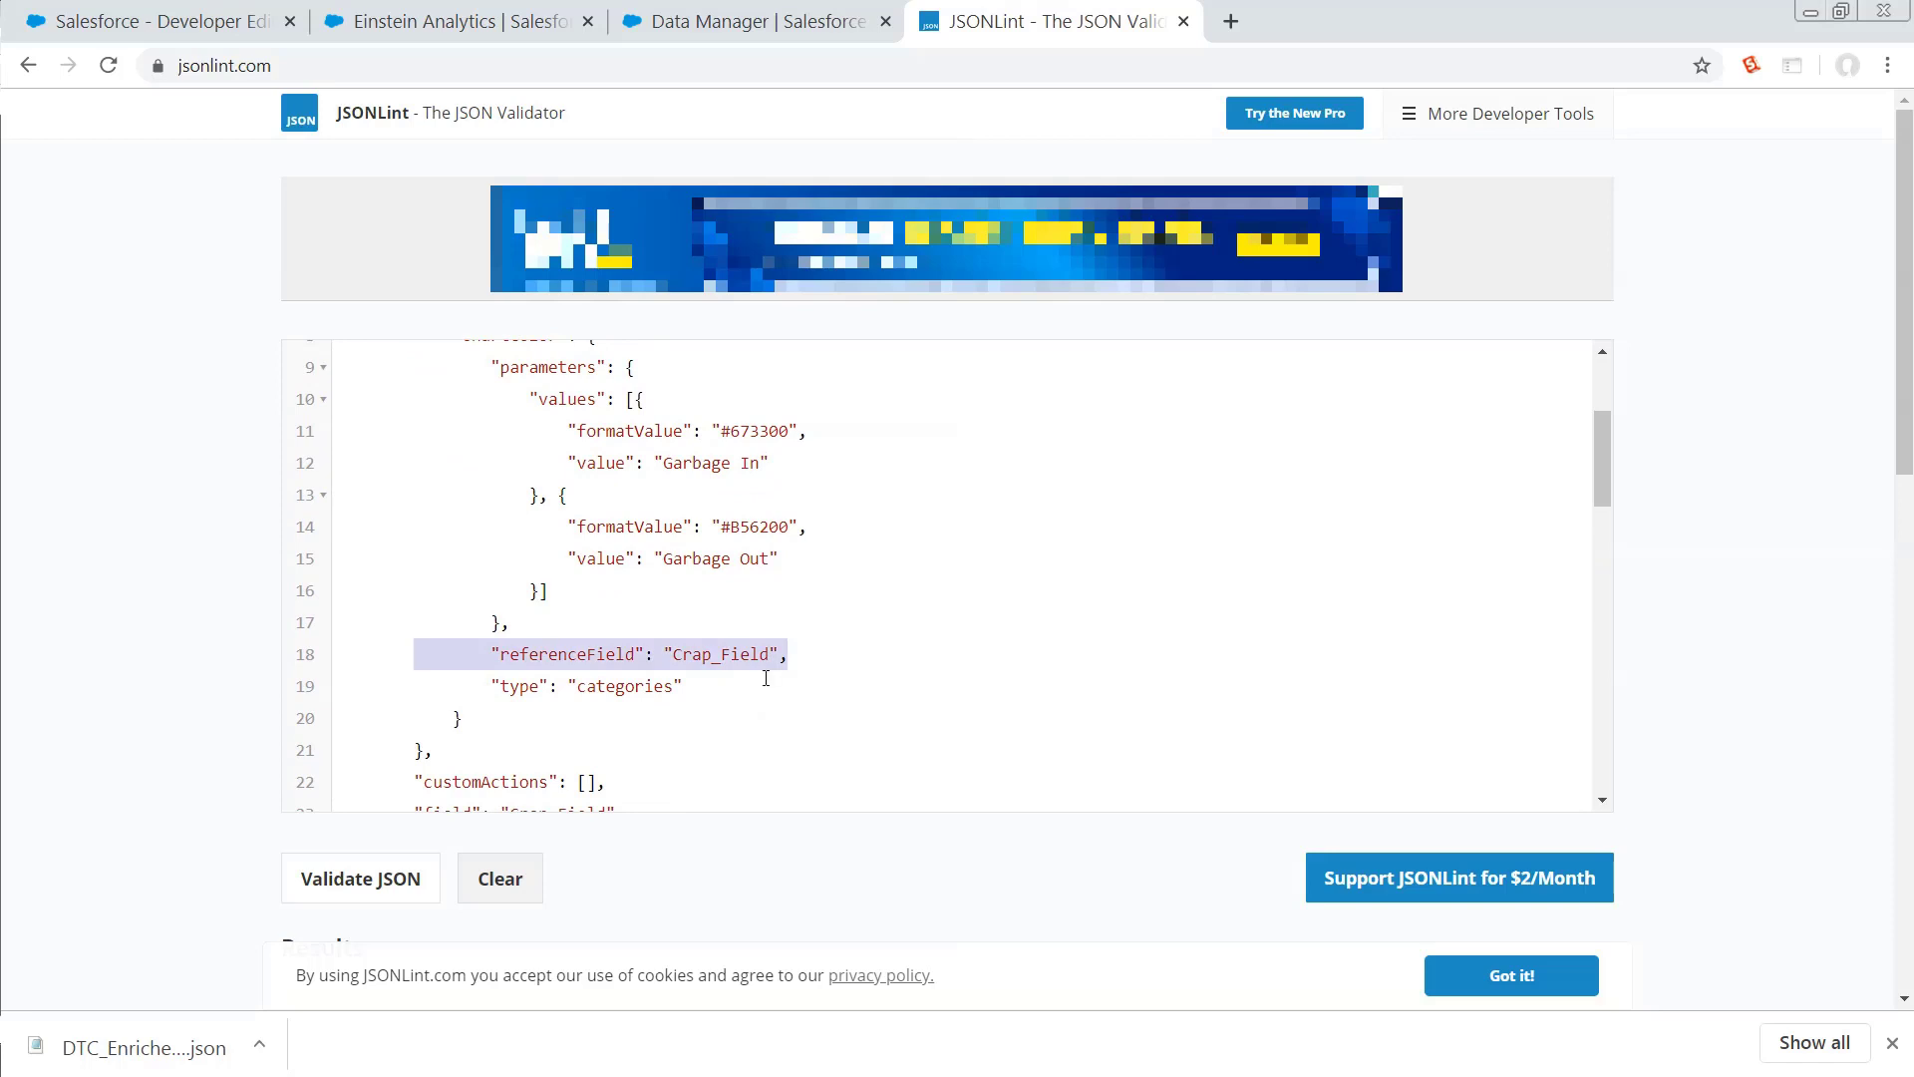
pyautogui.scroll(-8, 763, 673)
pyautogui.scroll(-7, 766, 678)
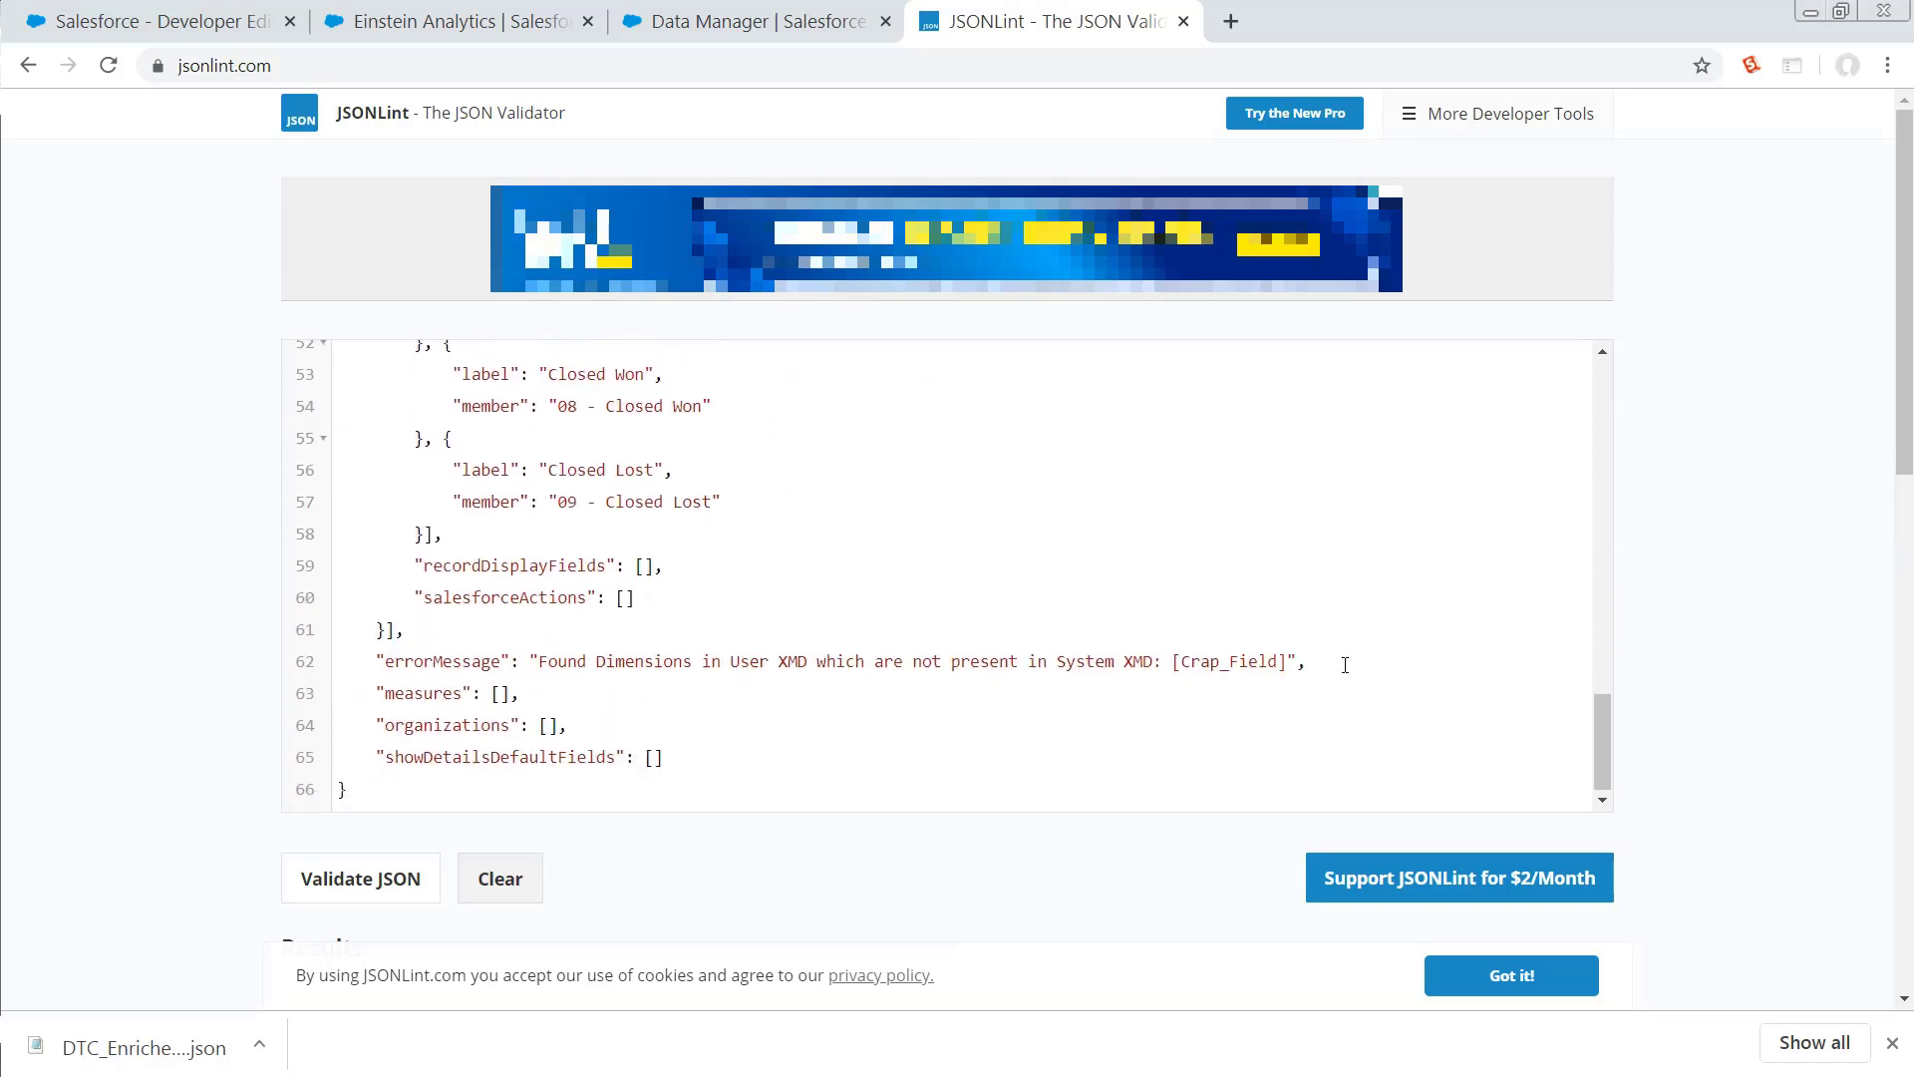
# - Delete the whole errorMessage entry from the metadata JSON and select all the remaining text
pyautogui.moveTo(1345, 665); pyautogui.dragTo(328, 658)
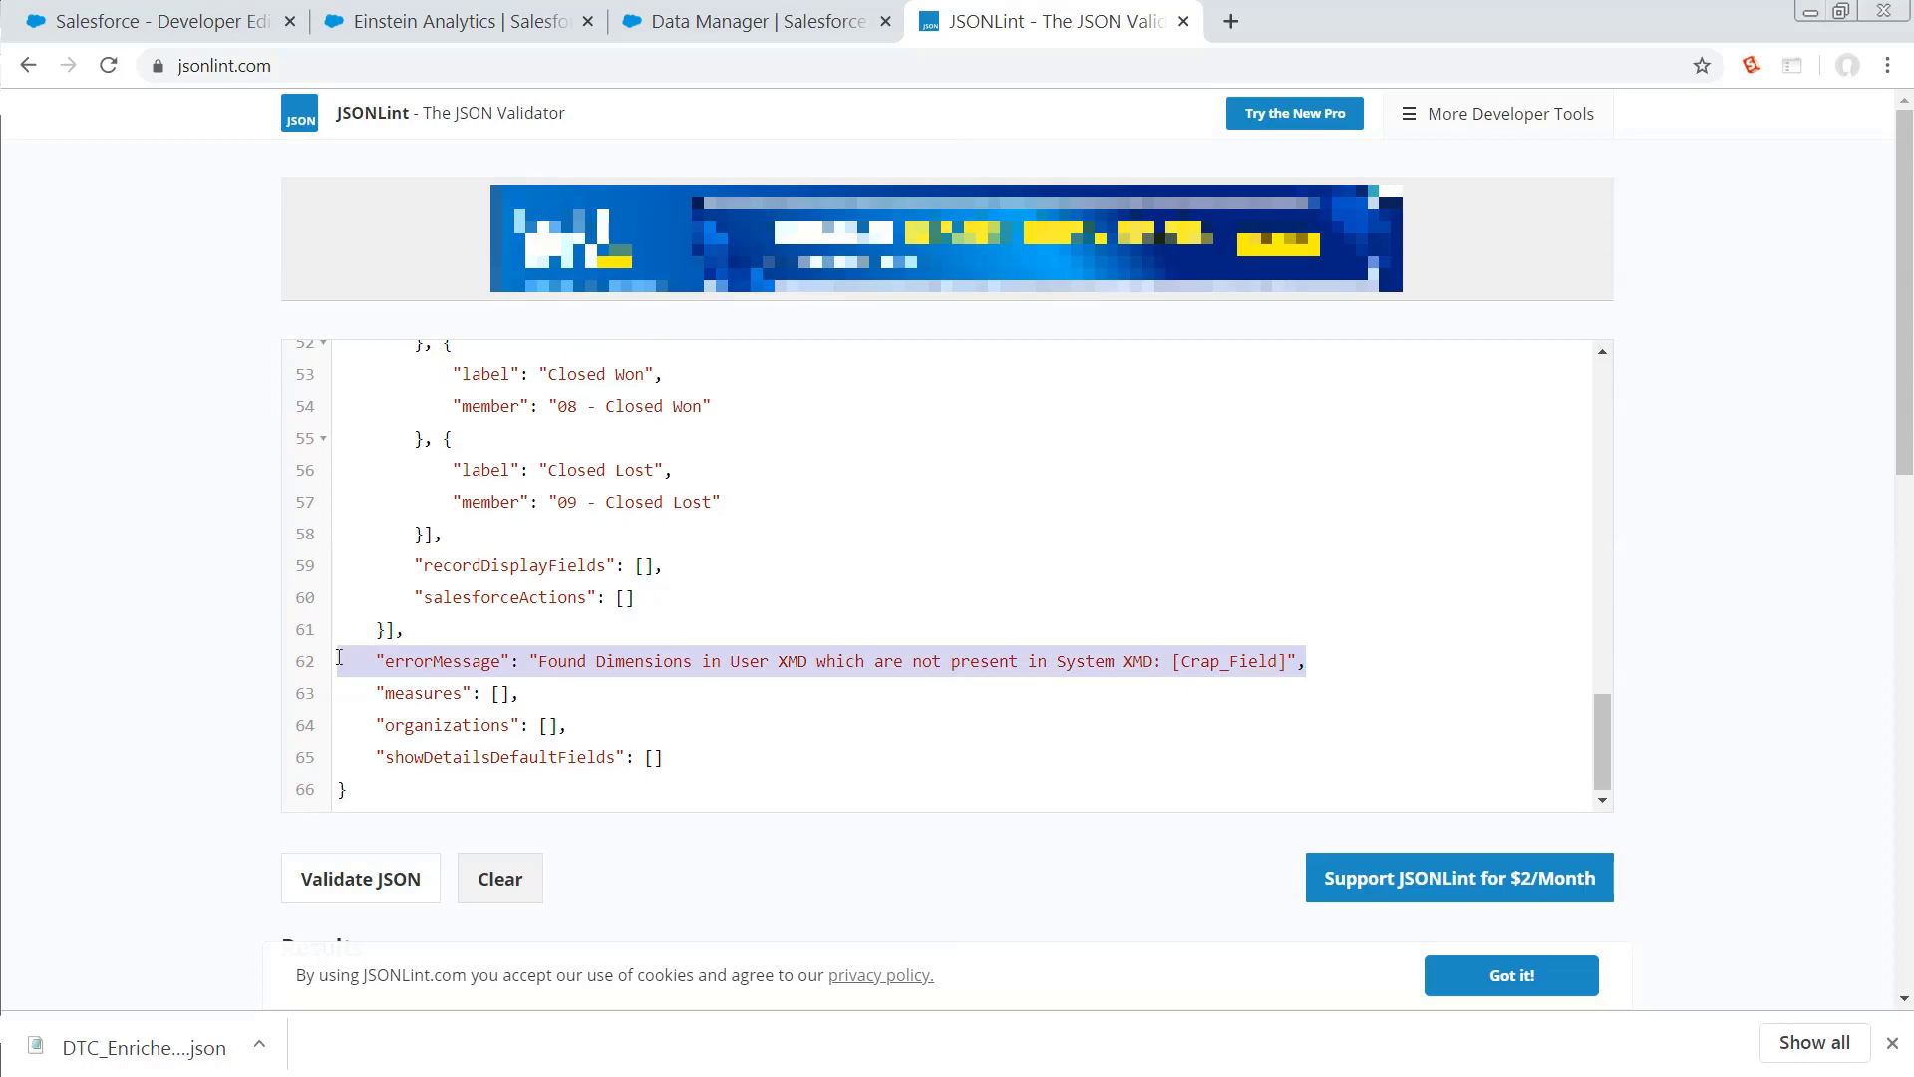
pyautogui.moveTo(339, 658); pyautogui.dragTo(372, 656)
pyautogui.press('BackSpace')
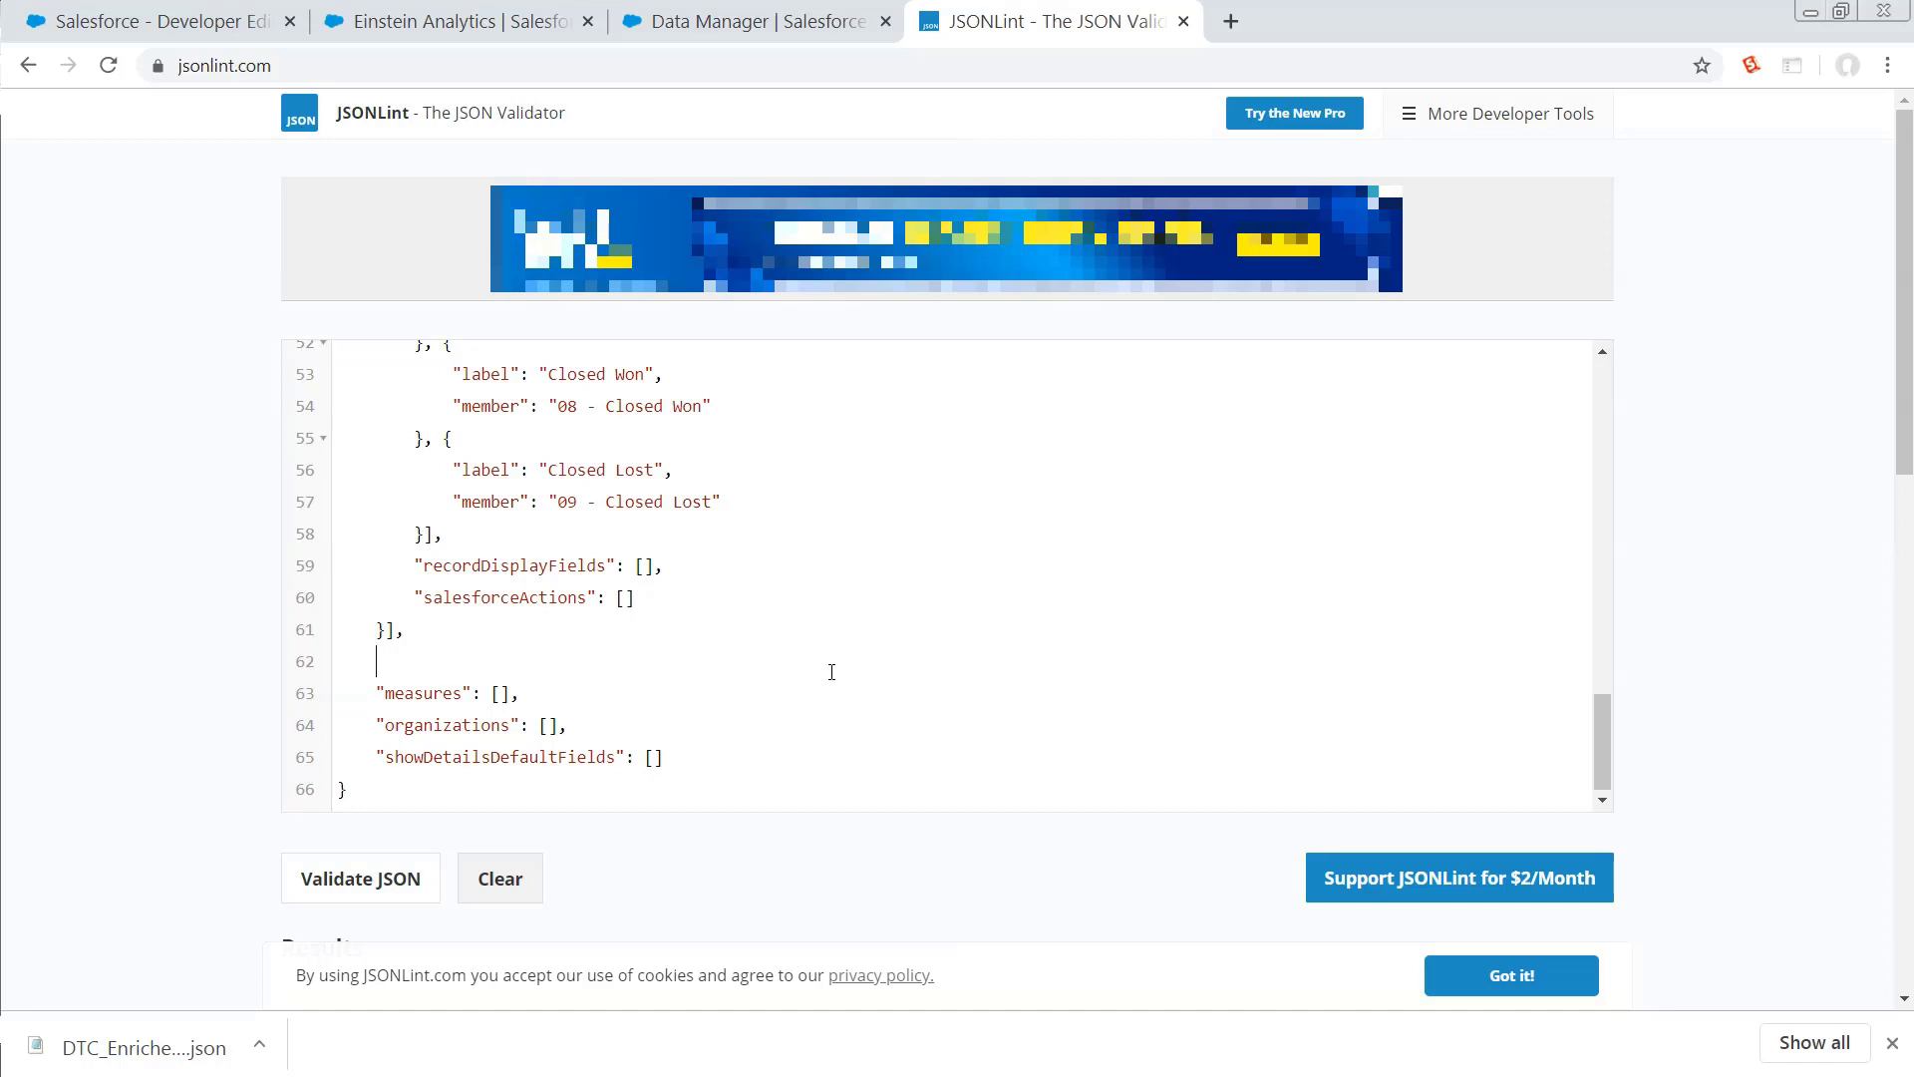
pyautogui.hotkey('ctrl', 'a')
pyautogui.hotkey('alt', 'Tab')
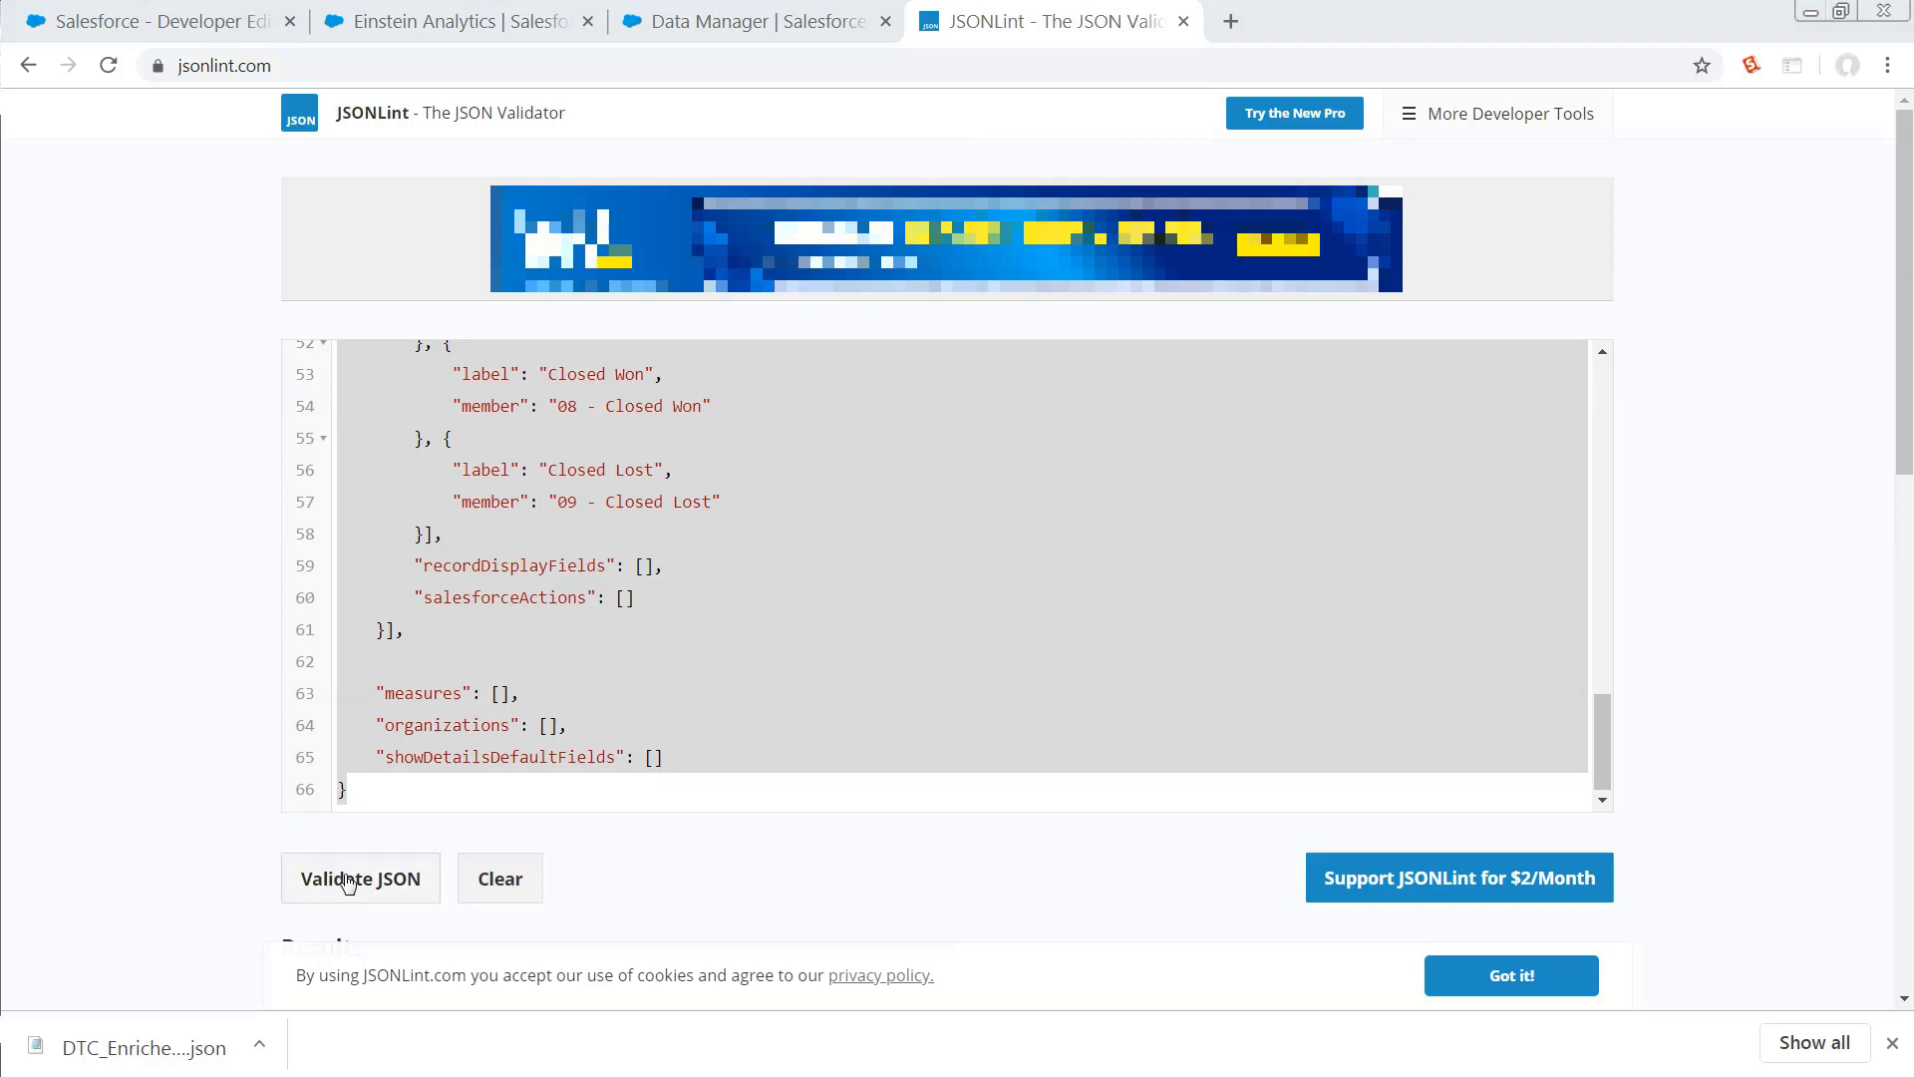
pyautogui.hotkey('alt', 'Tab')
# - Read back through the edited JSON, examining the Crap_Field dimension block with its conditional formatting and field entries
pyautogui.click(1043, 519)
pyautogui.scroll(4, 1059, 518)
pyautogui.scroll(10, 1059, 518)
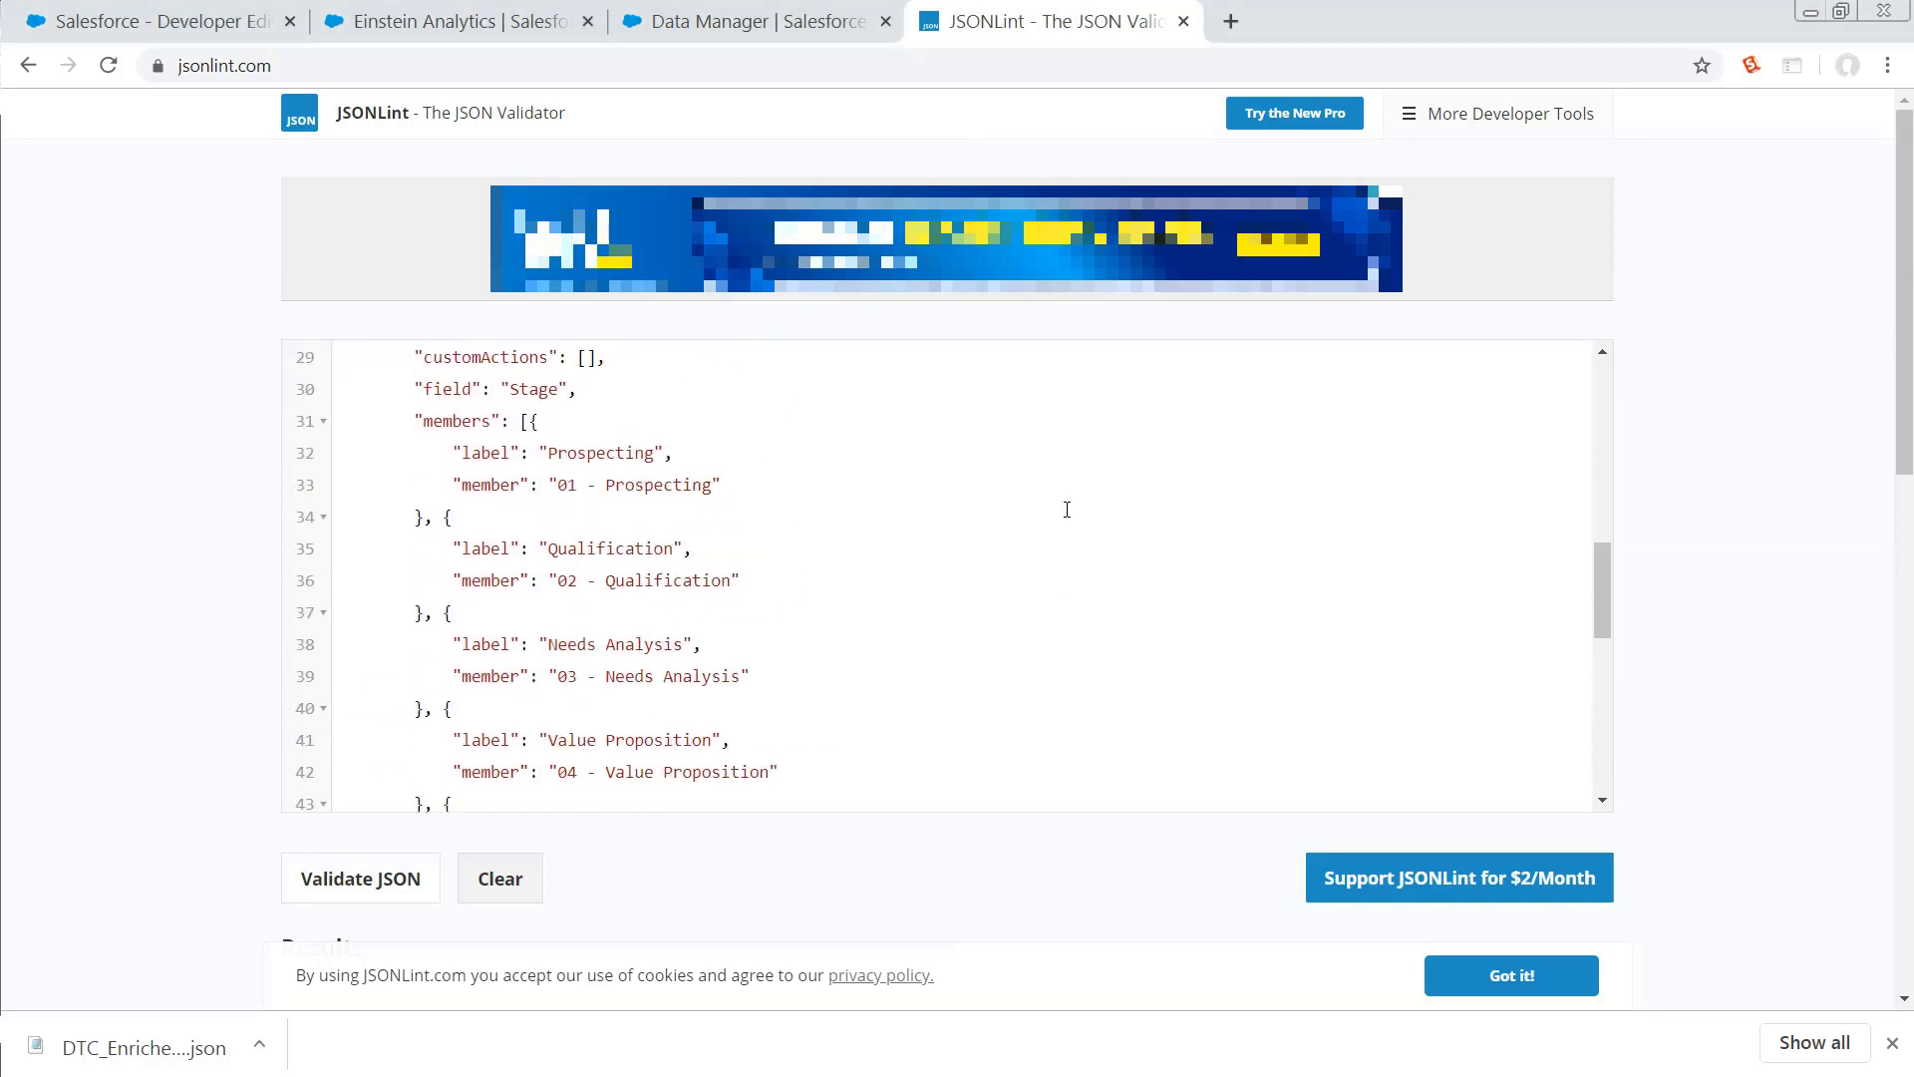
pyautogui.scroll(2, 1082, 488)
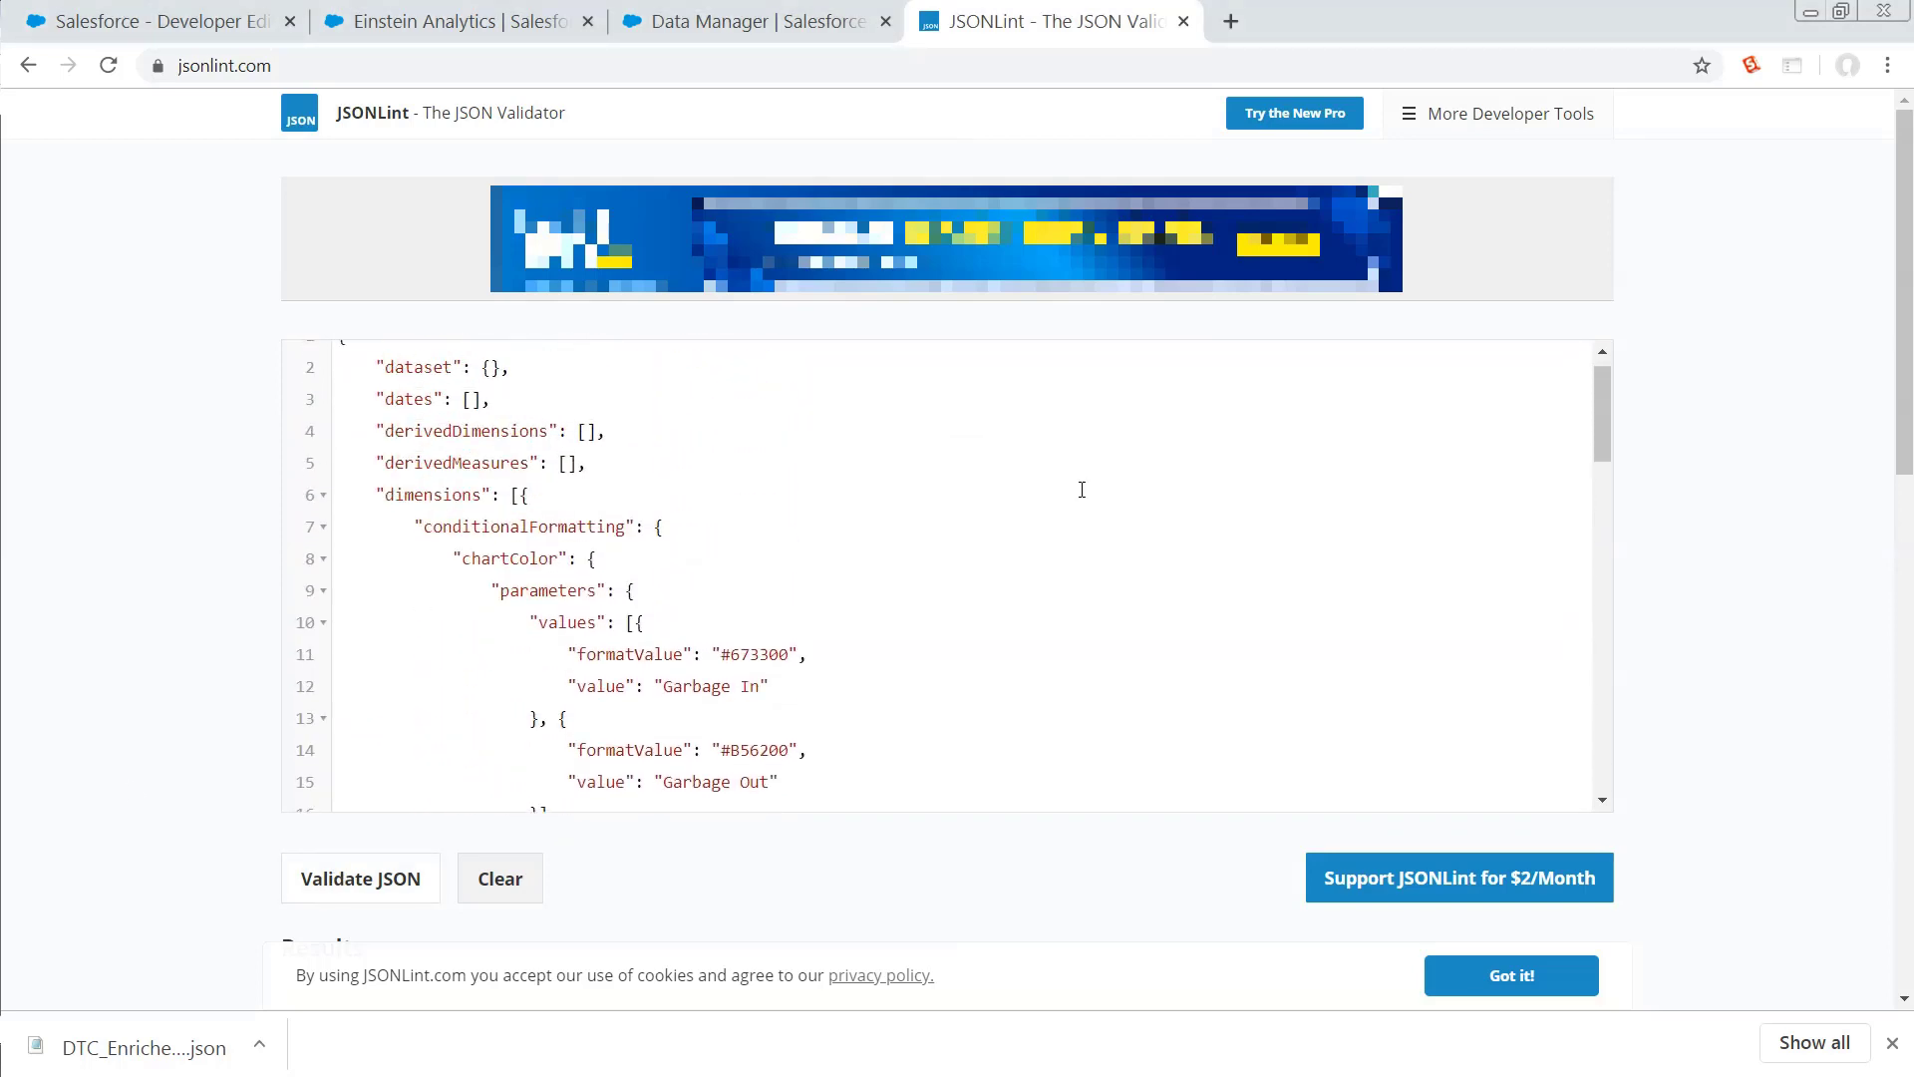
pyautogui.scroll(-1, 1037, 486)
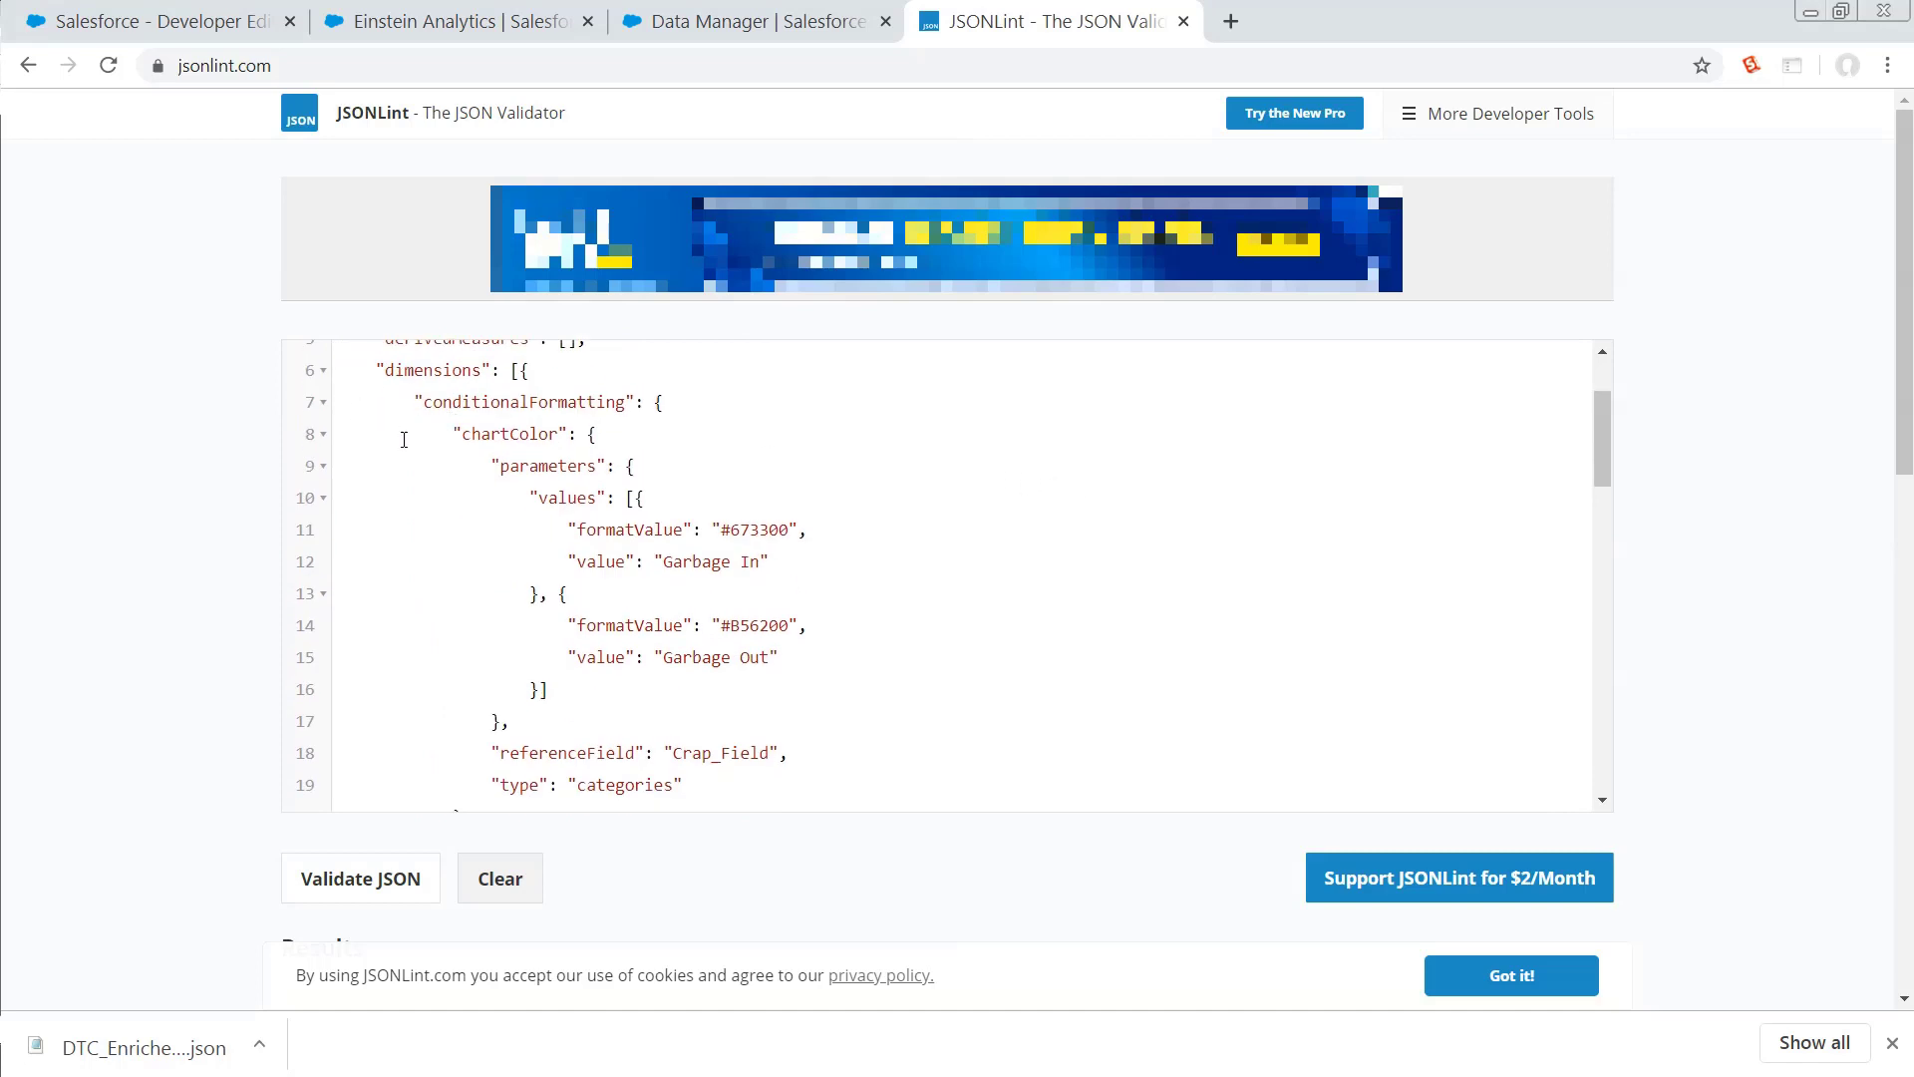
pyautogui.scroll(-1, 404, 431)
pyautogui.scroll(1, 414, 468)
pyautogui.scroll(-1, 468, 489)
pyautogui.scroll(1, 466, 473)
pyautogui.scroll(-2, 595, 665)
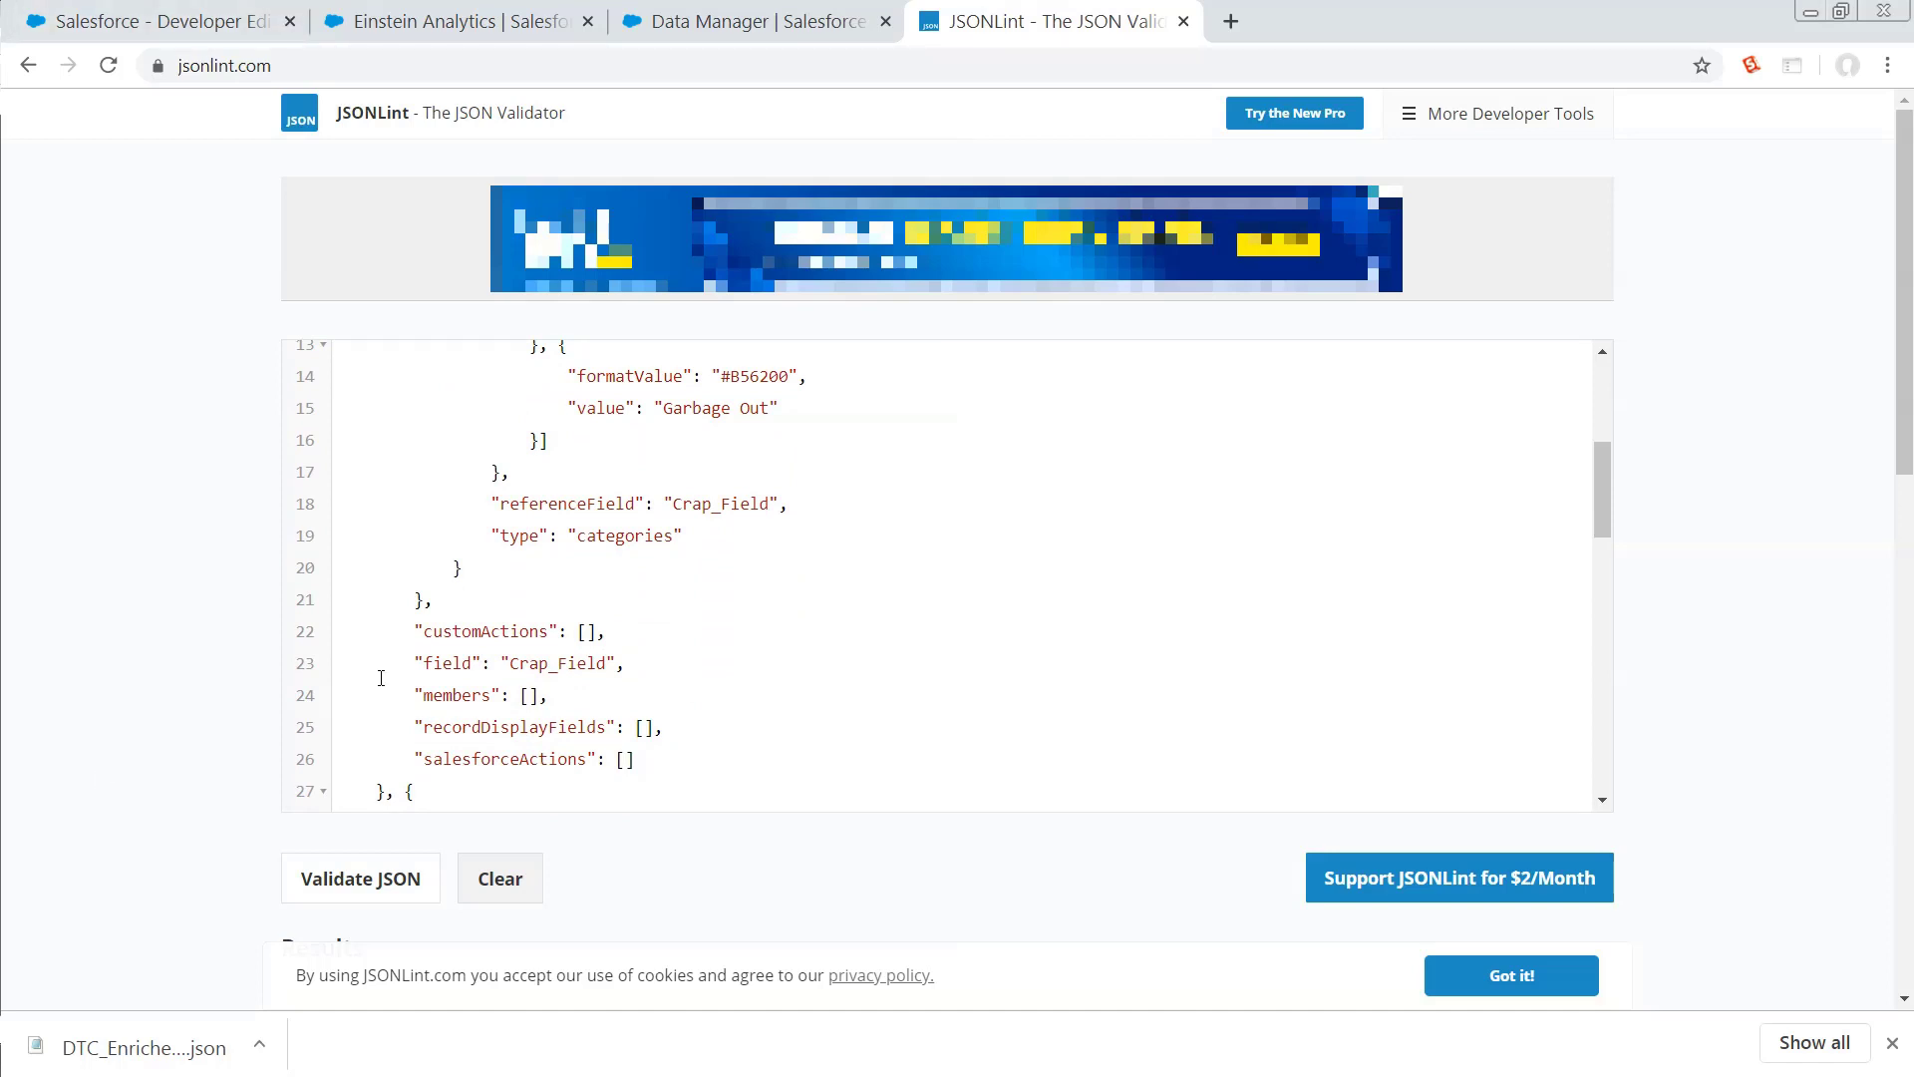
# - Return to the crap dashboard, reload it and check the Stage labels and the Crap_Field donut colours
pyautogui.click(723, 20)
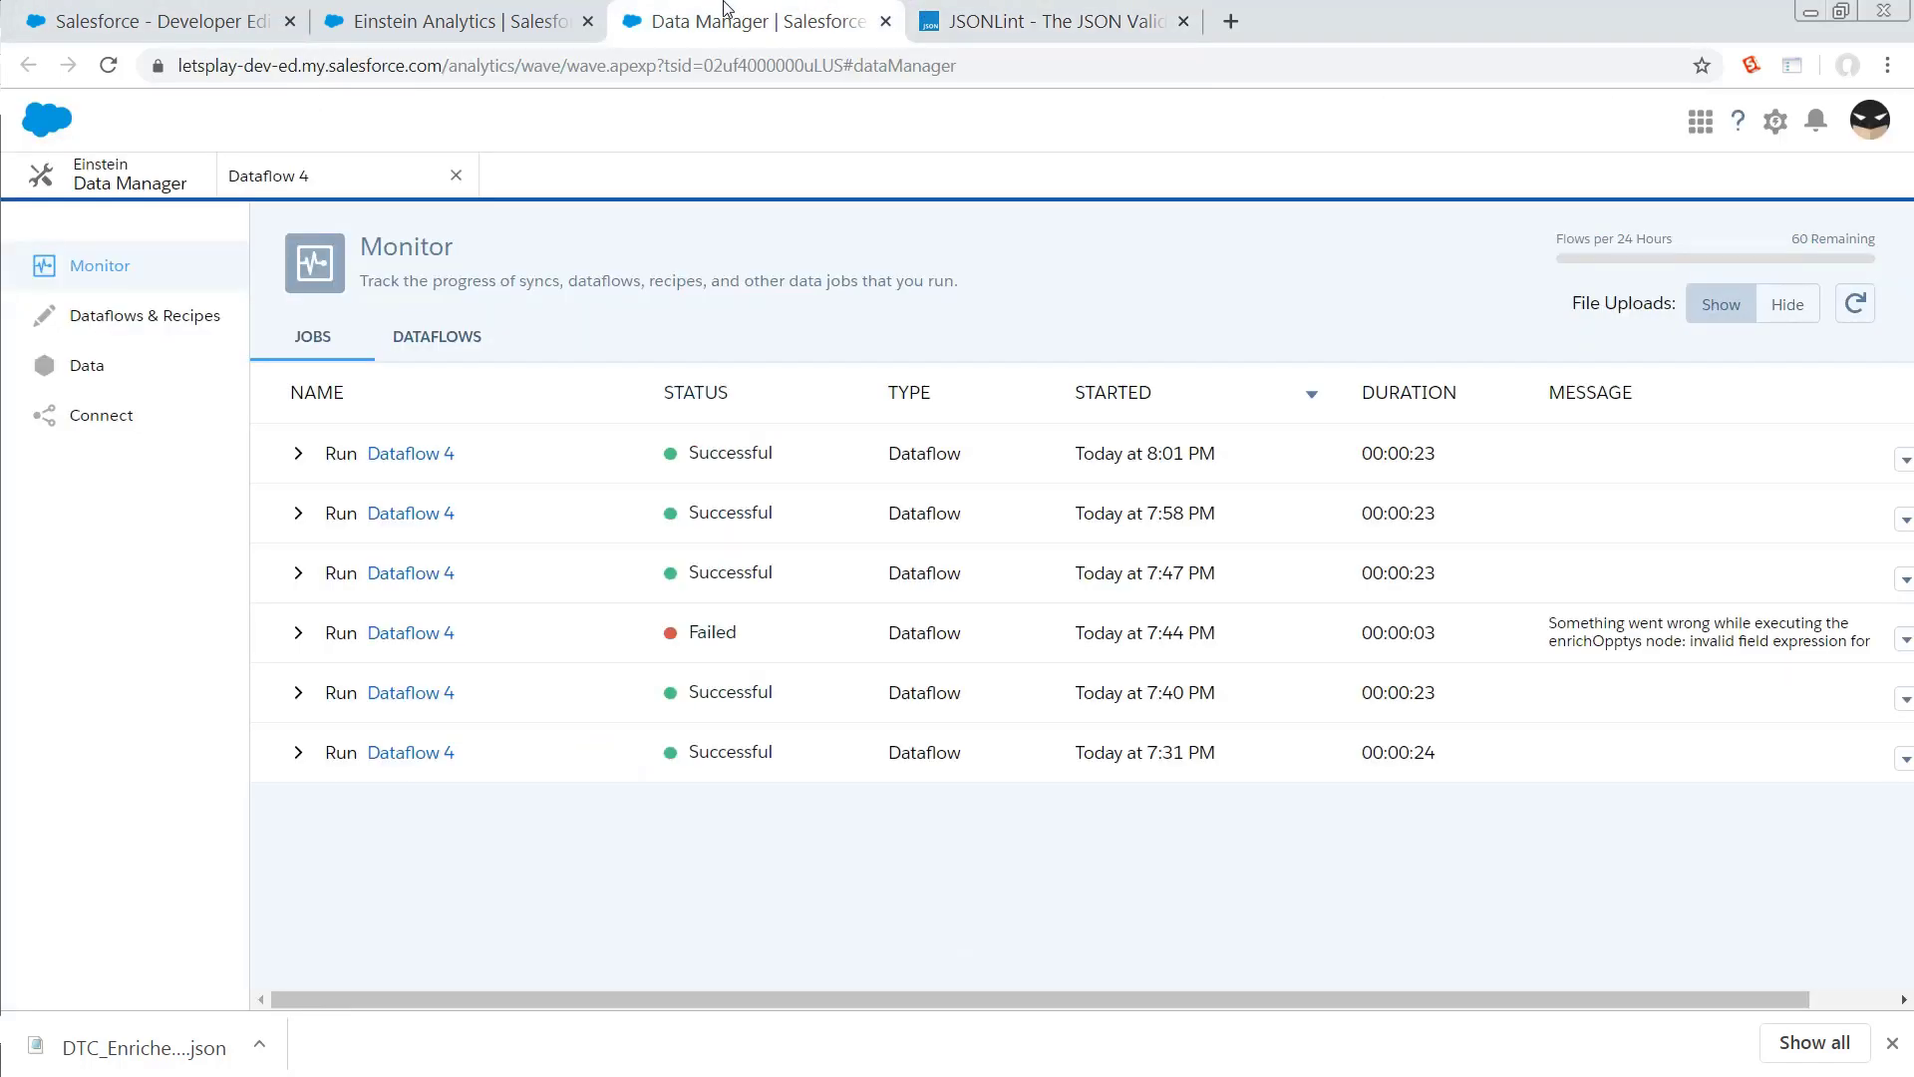
pyautogui.click(455, 12)
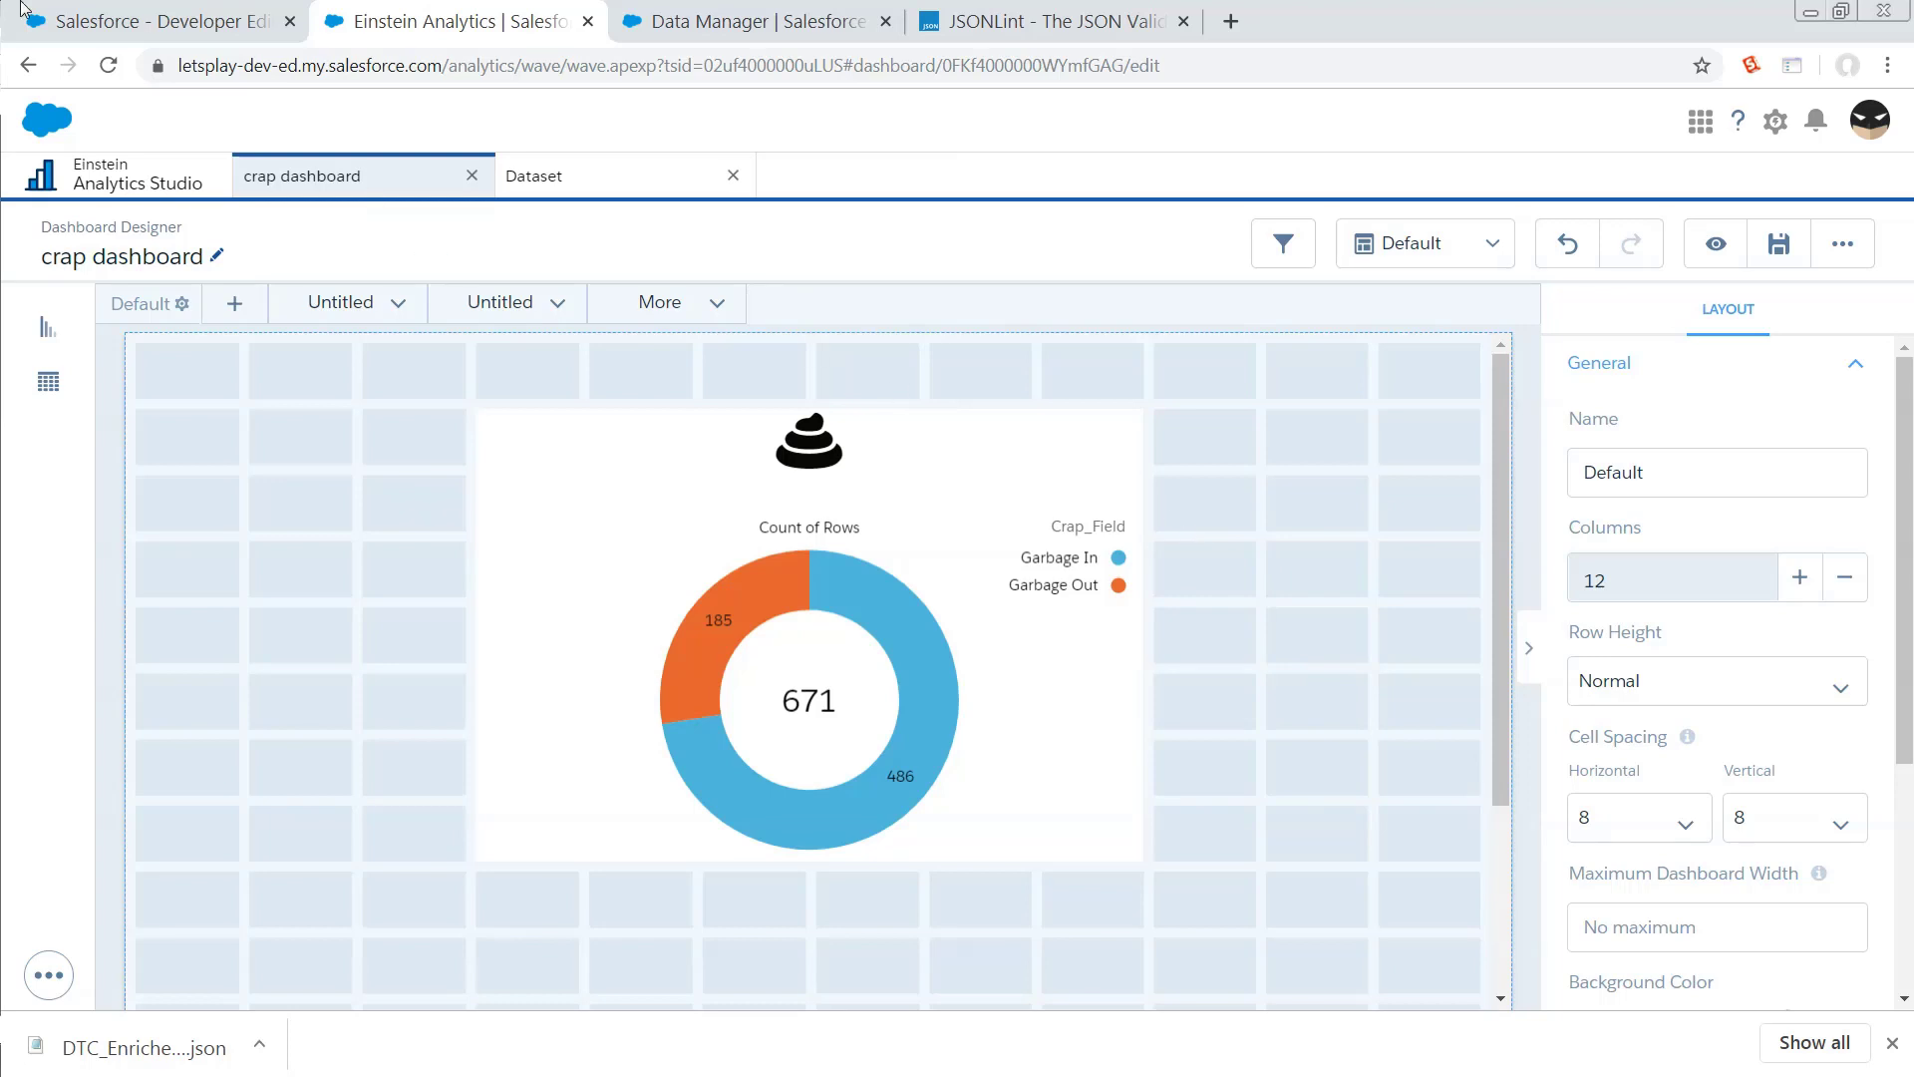
pyautogui.click(108, 65)
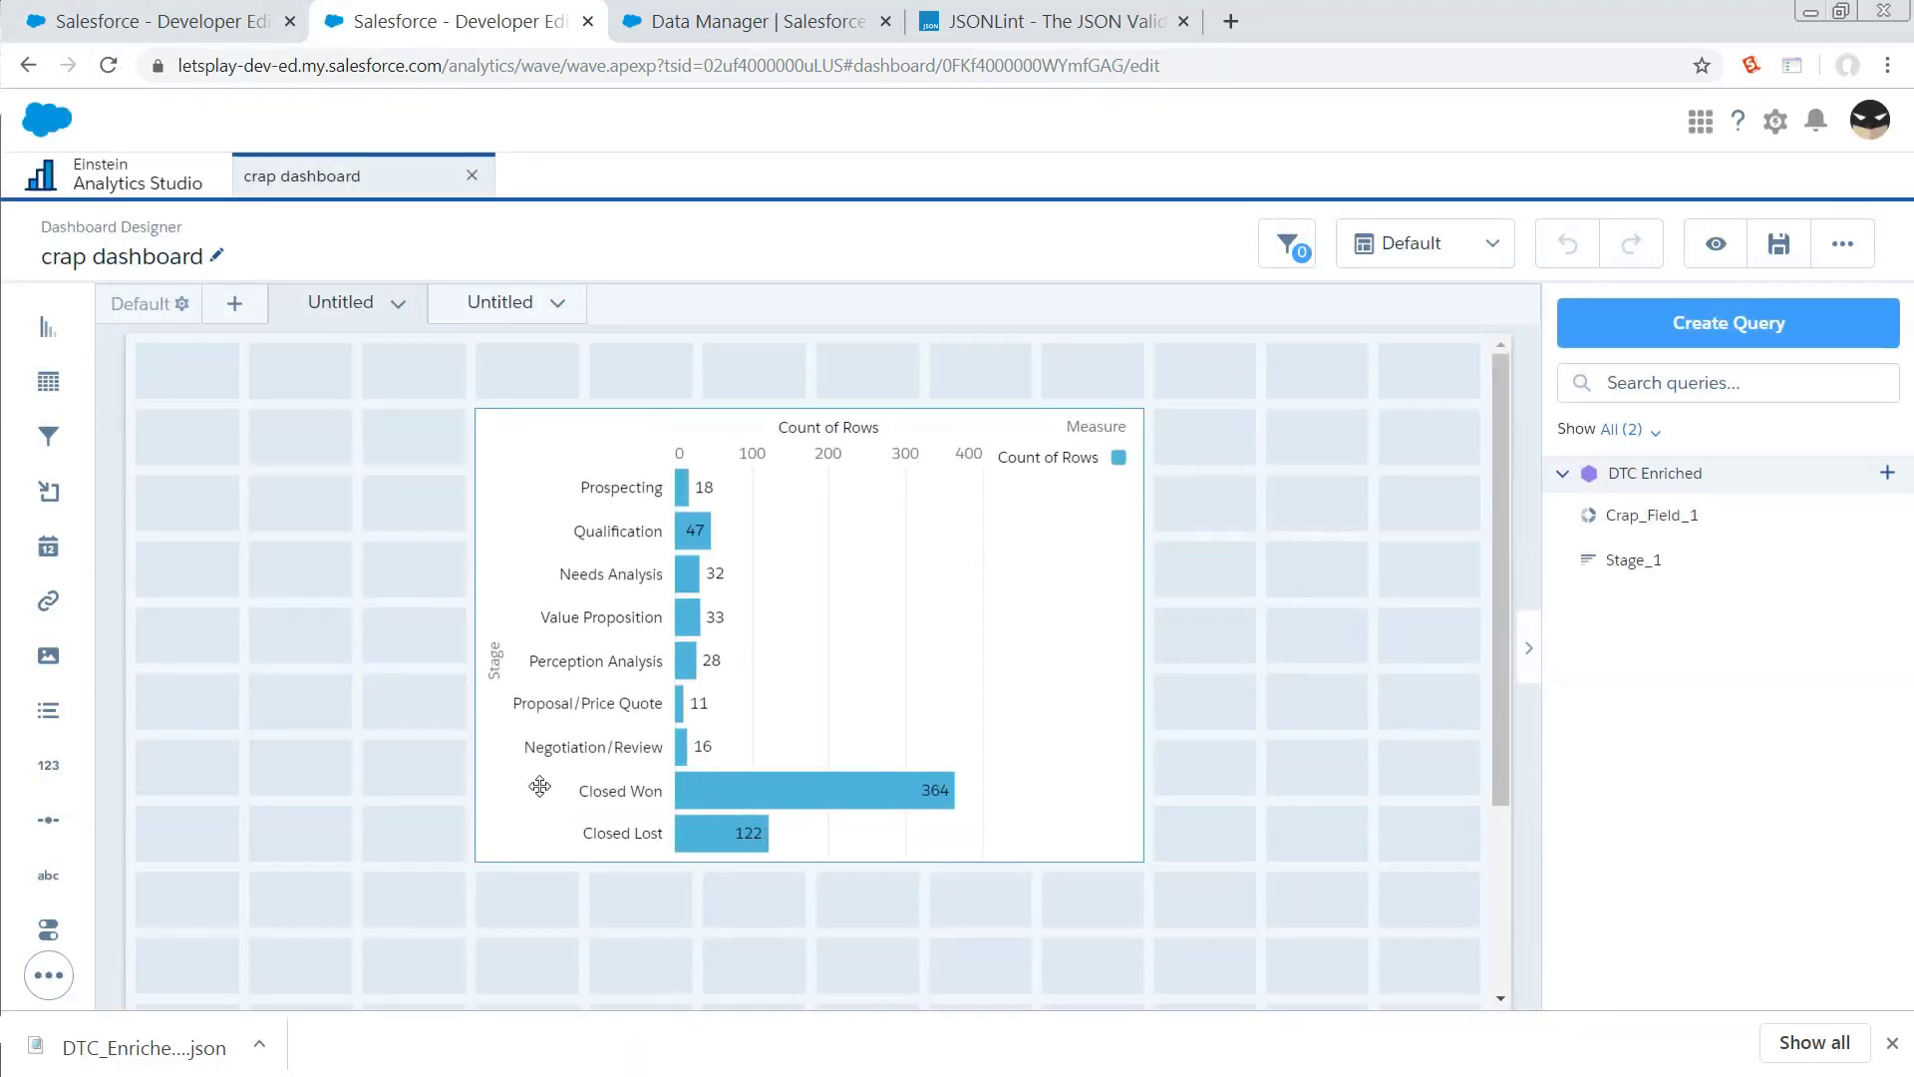
pyautogui.click(513, 305)
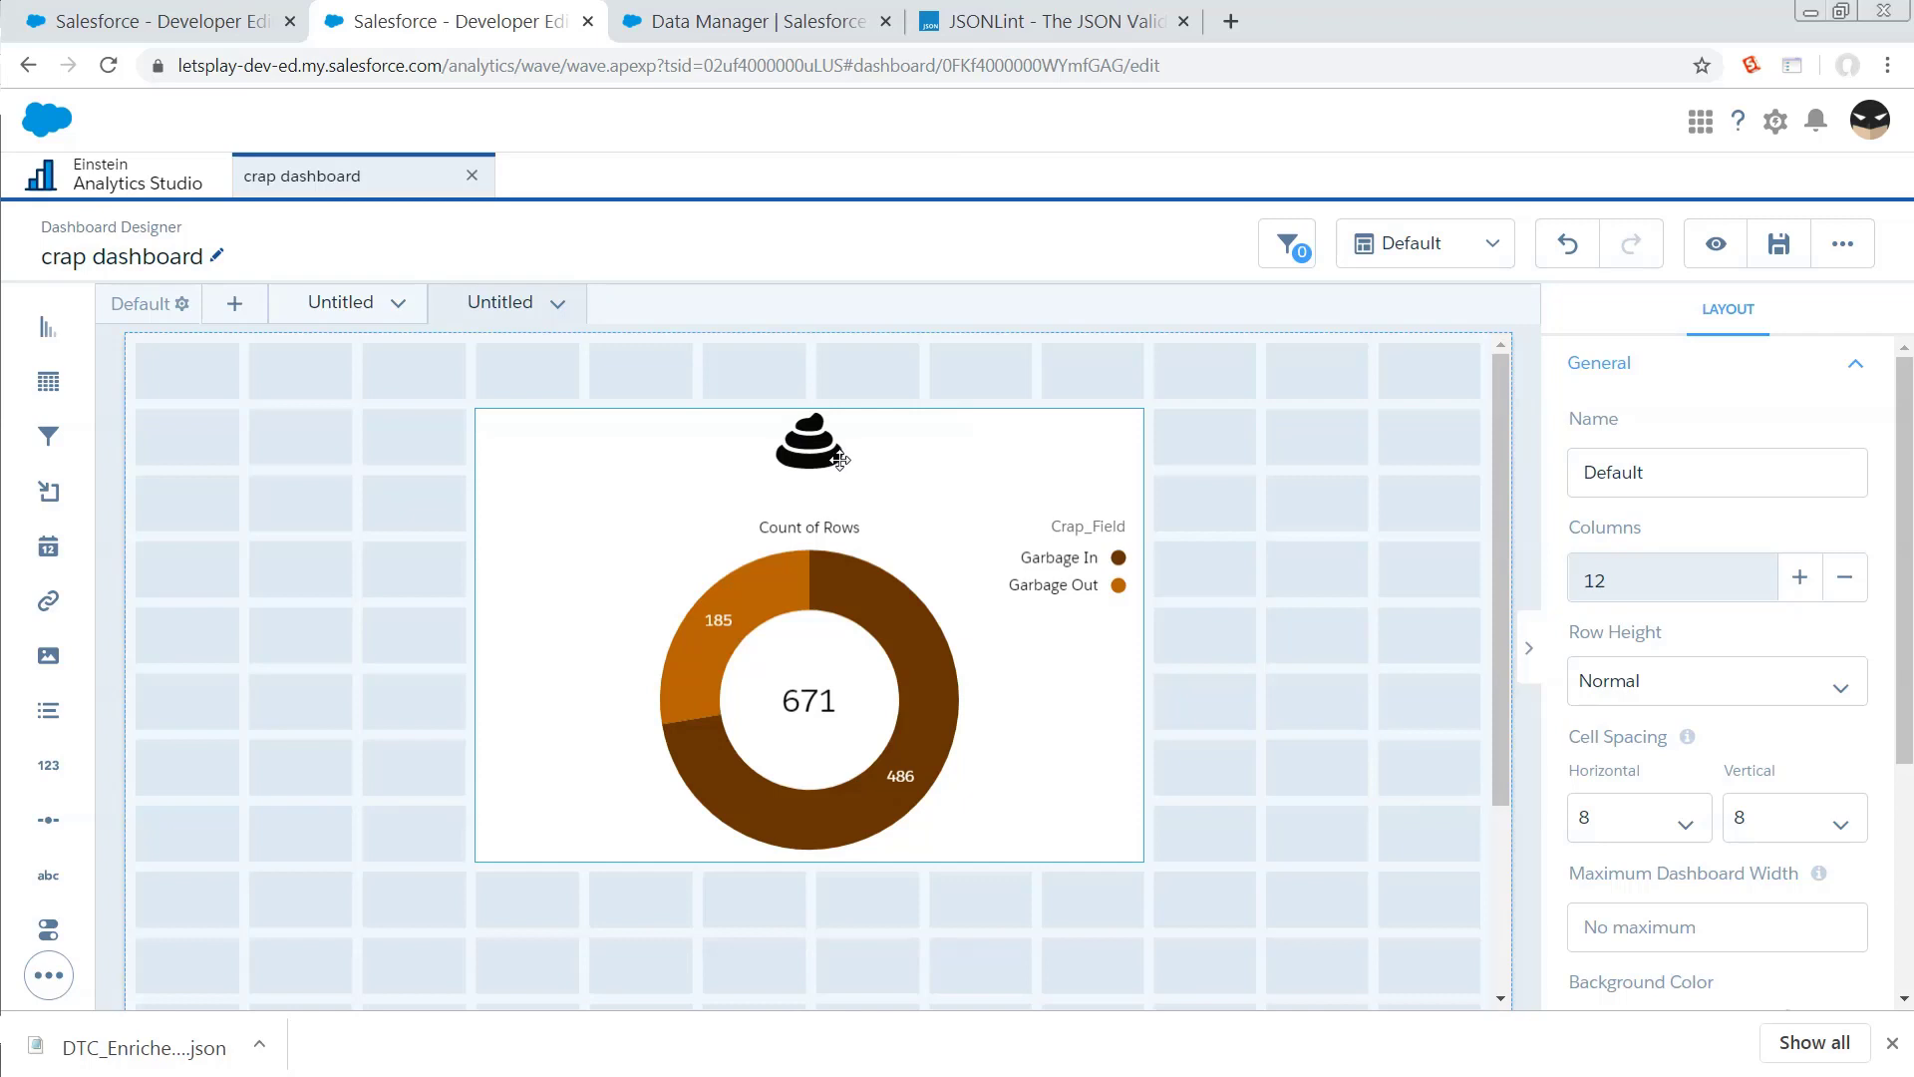
# - Go back to the Stage bar chart page, dismiss the downloads bar and preview the dashboard
pyautogui.click(322, 299)
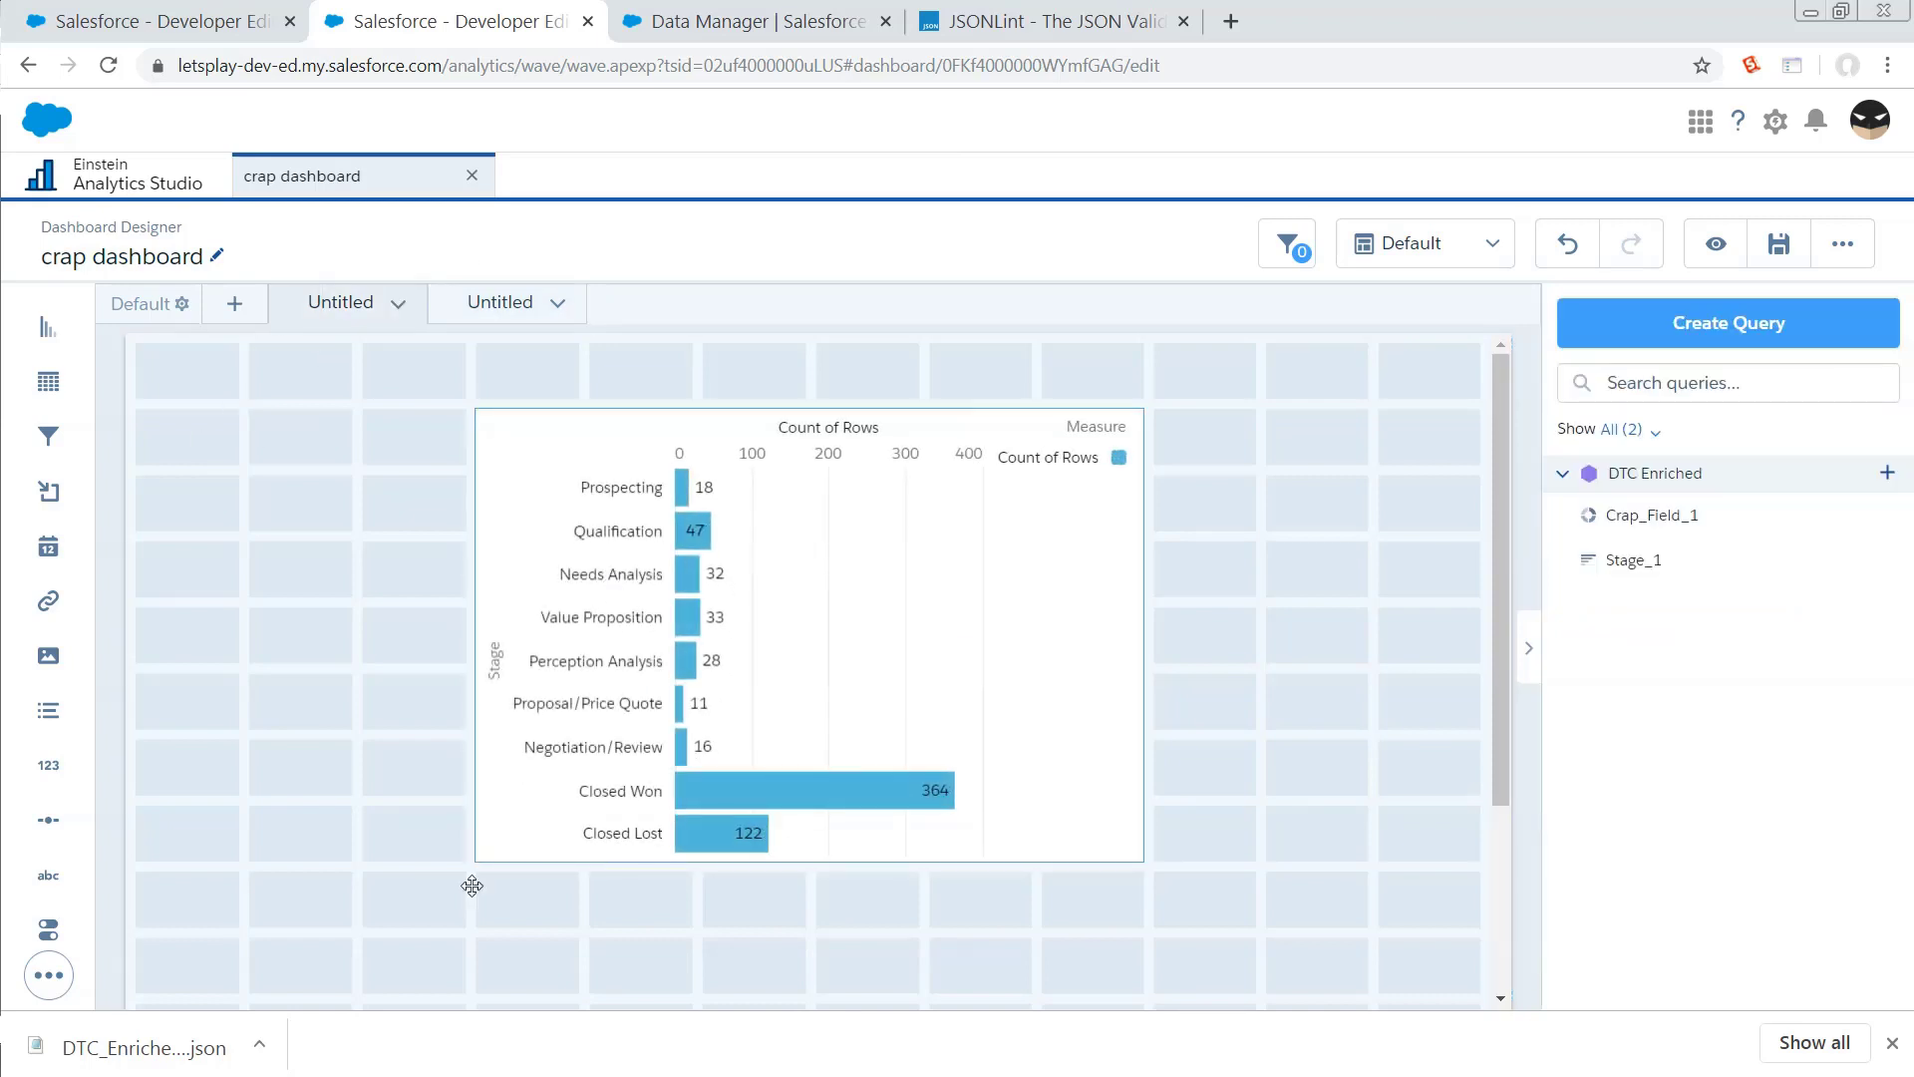
pyautogui.click(1897, 1042)
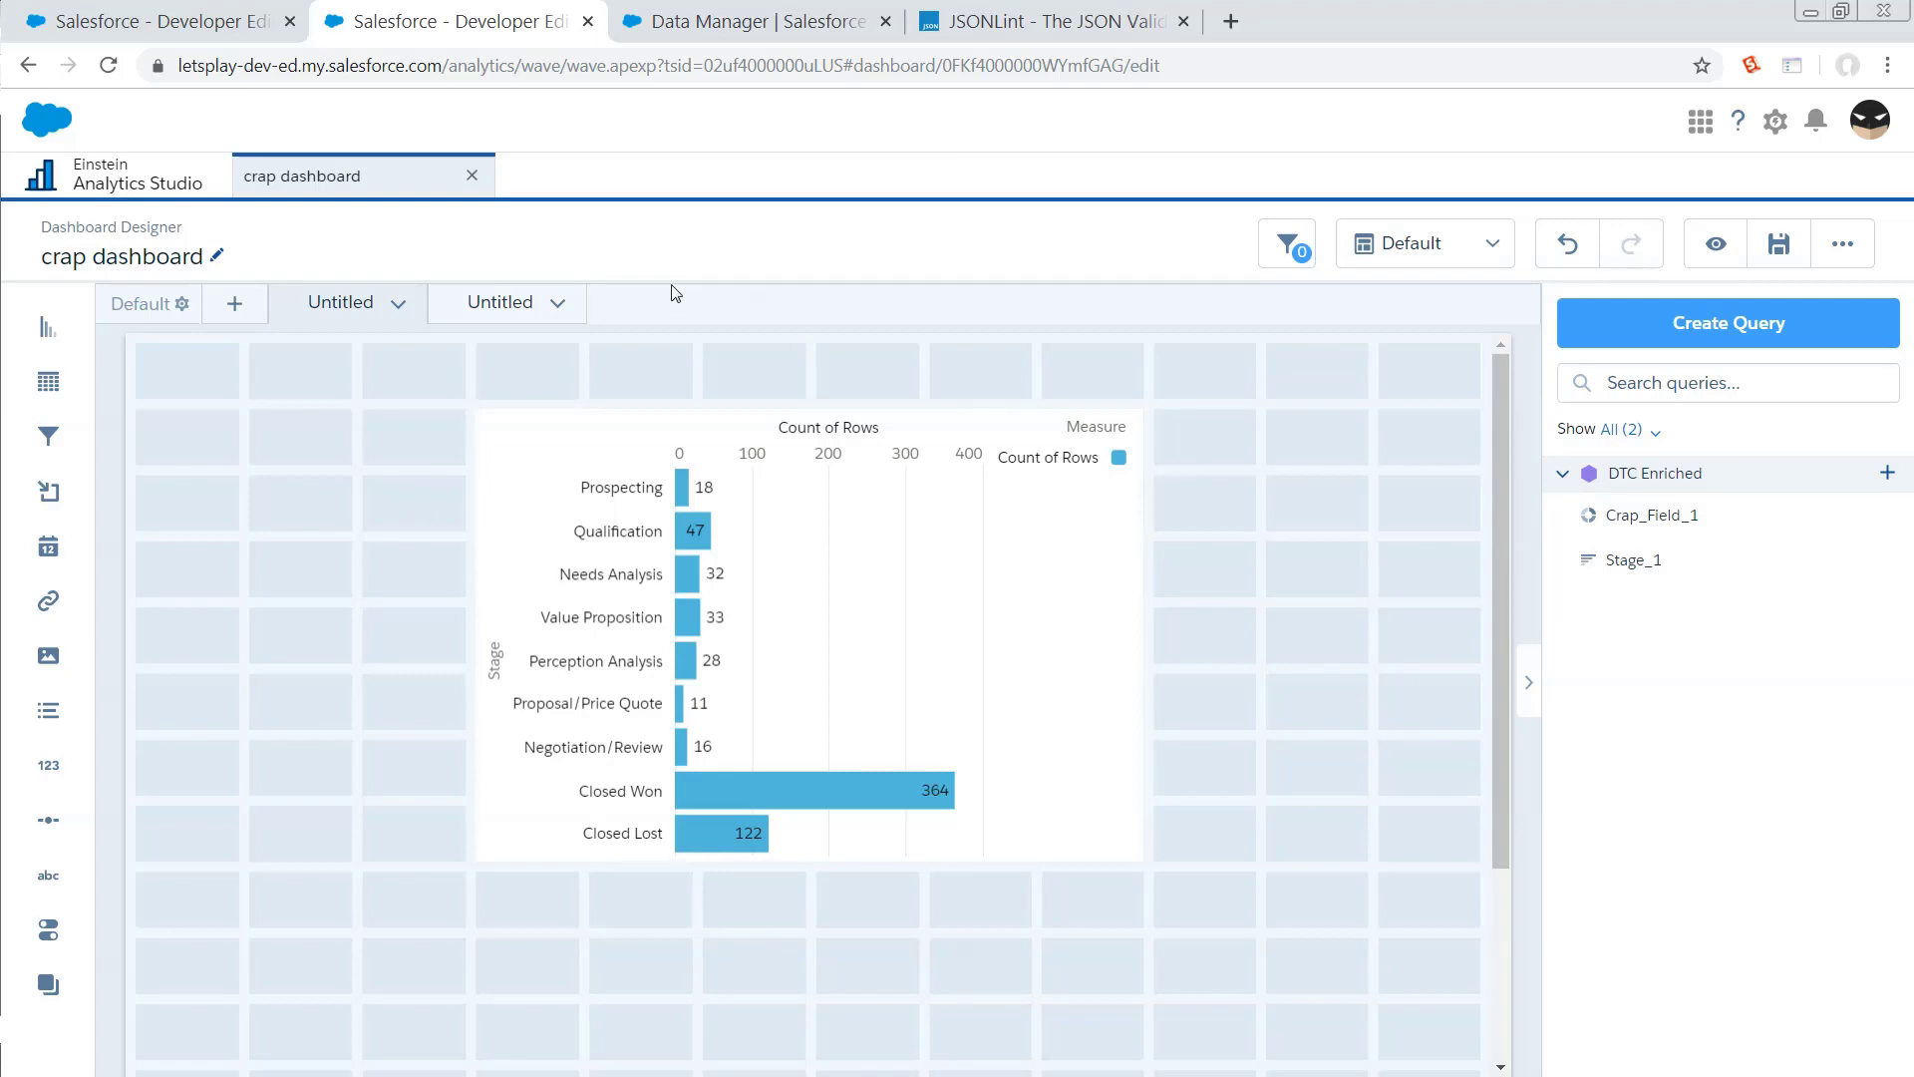
pyautogui.click(1716, 243)
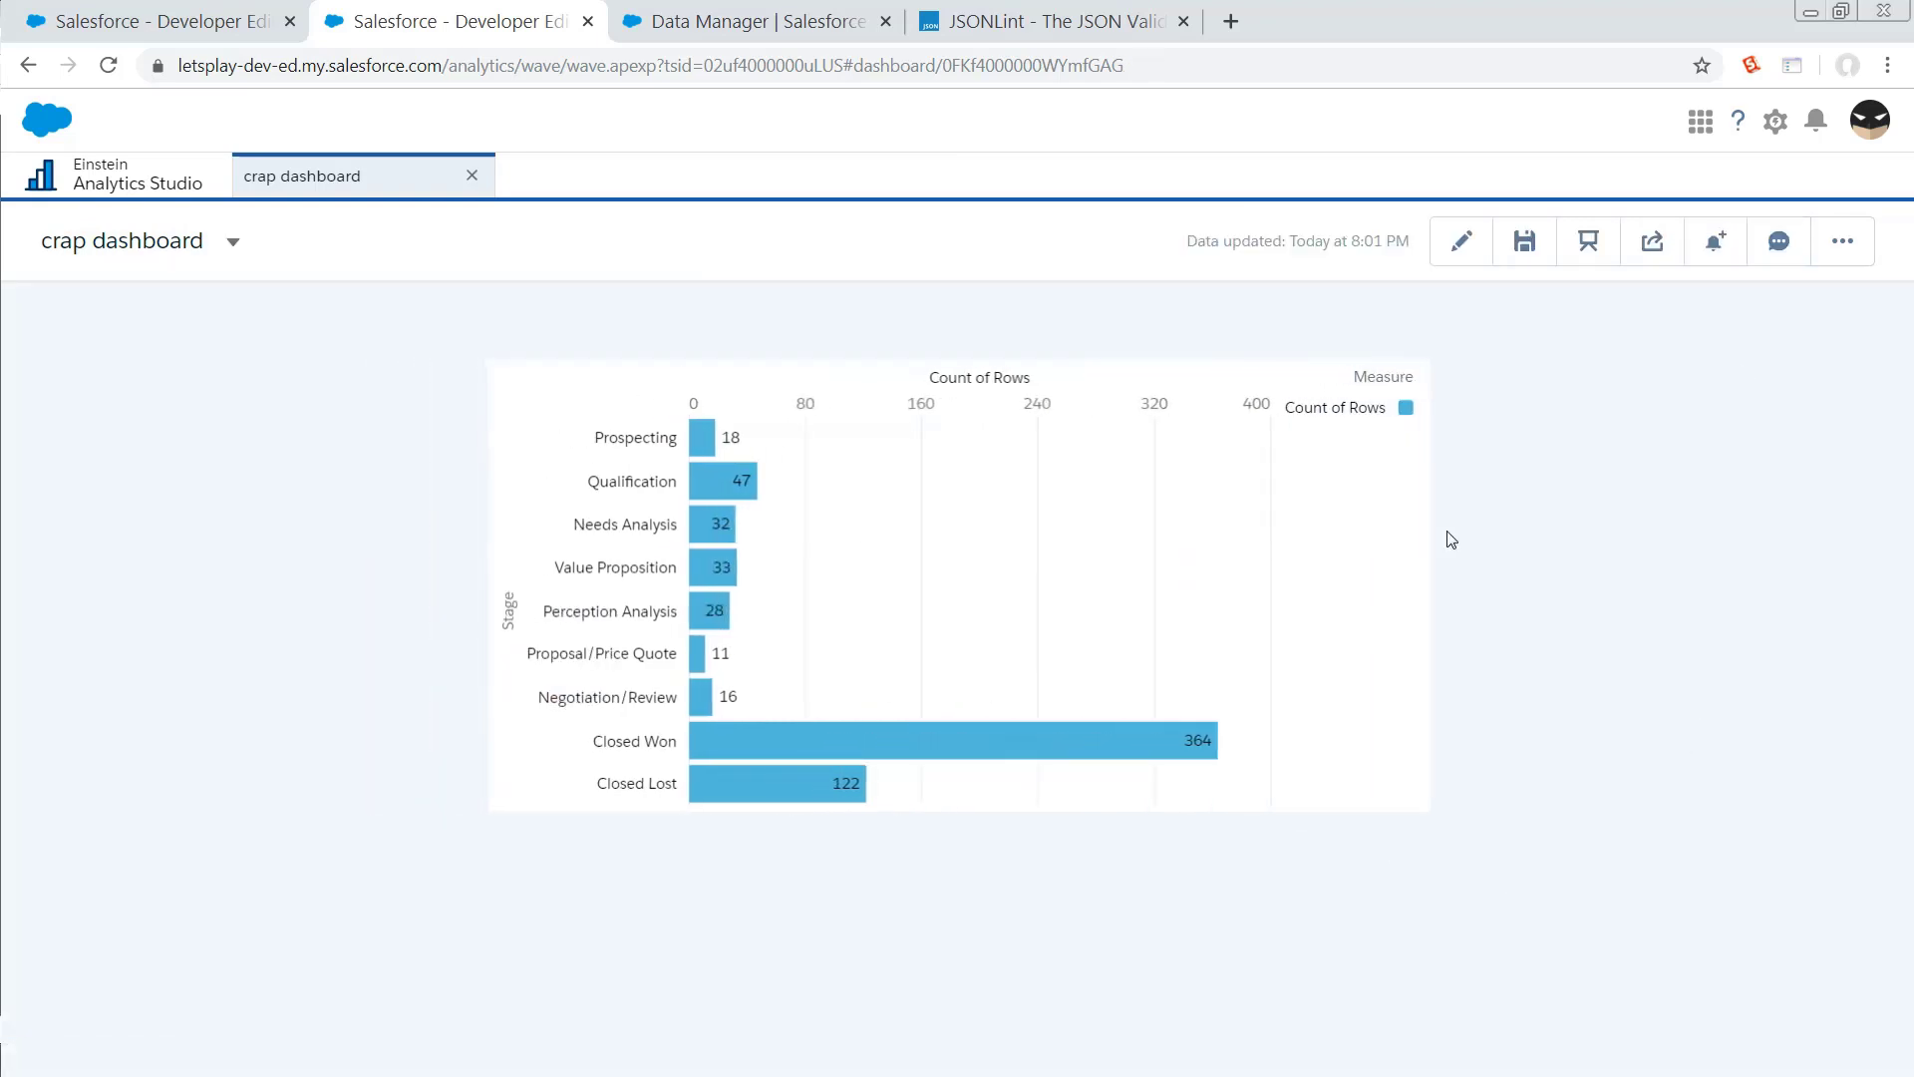
# - Switch the dashboard to the Crap_Field donut page, preview it and explore the donut as a new lens
pyautogui.click(1408, 381)
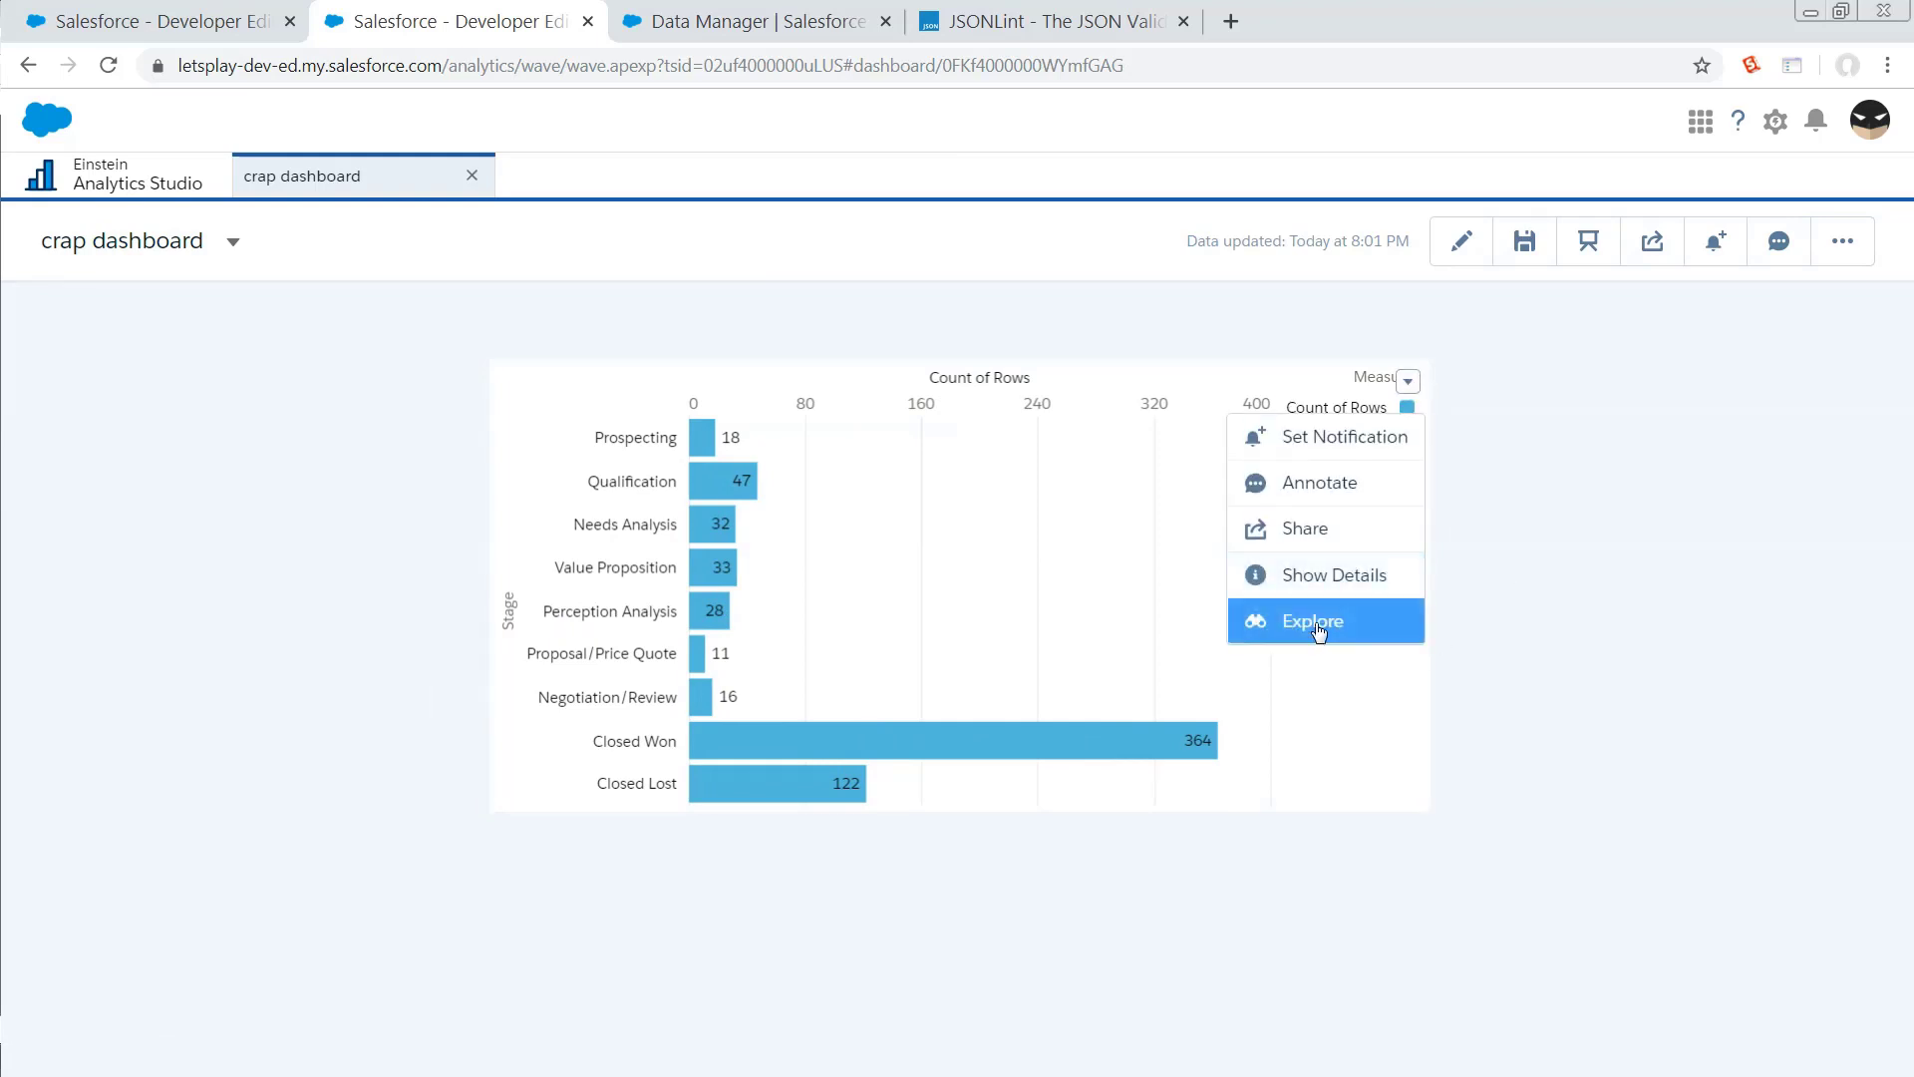
pyautogui.click(1757, 497)
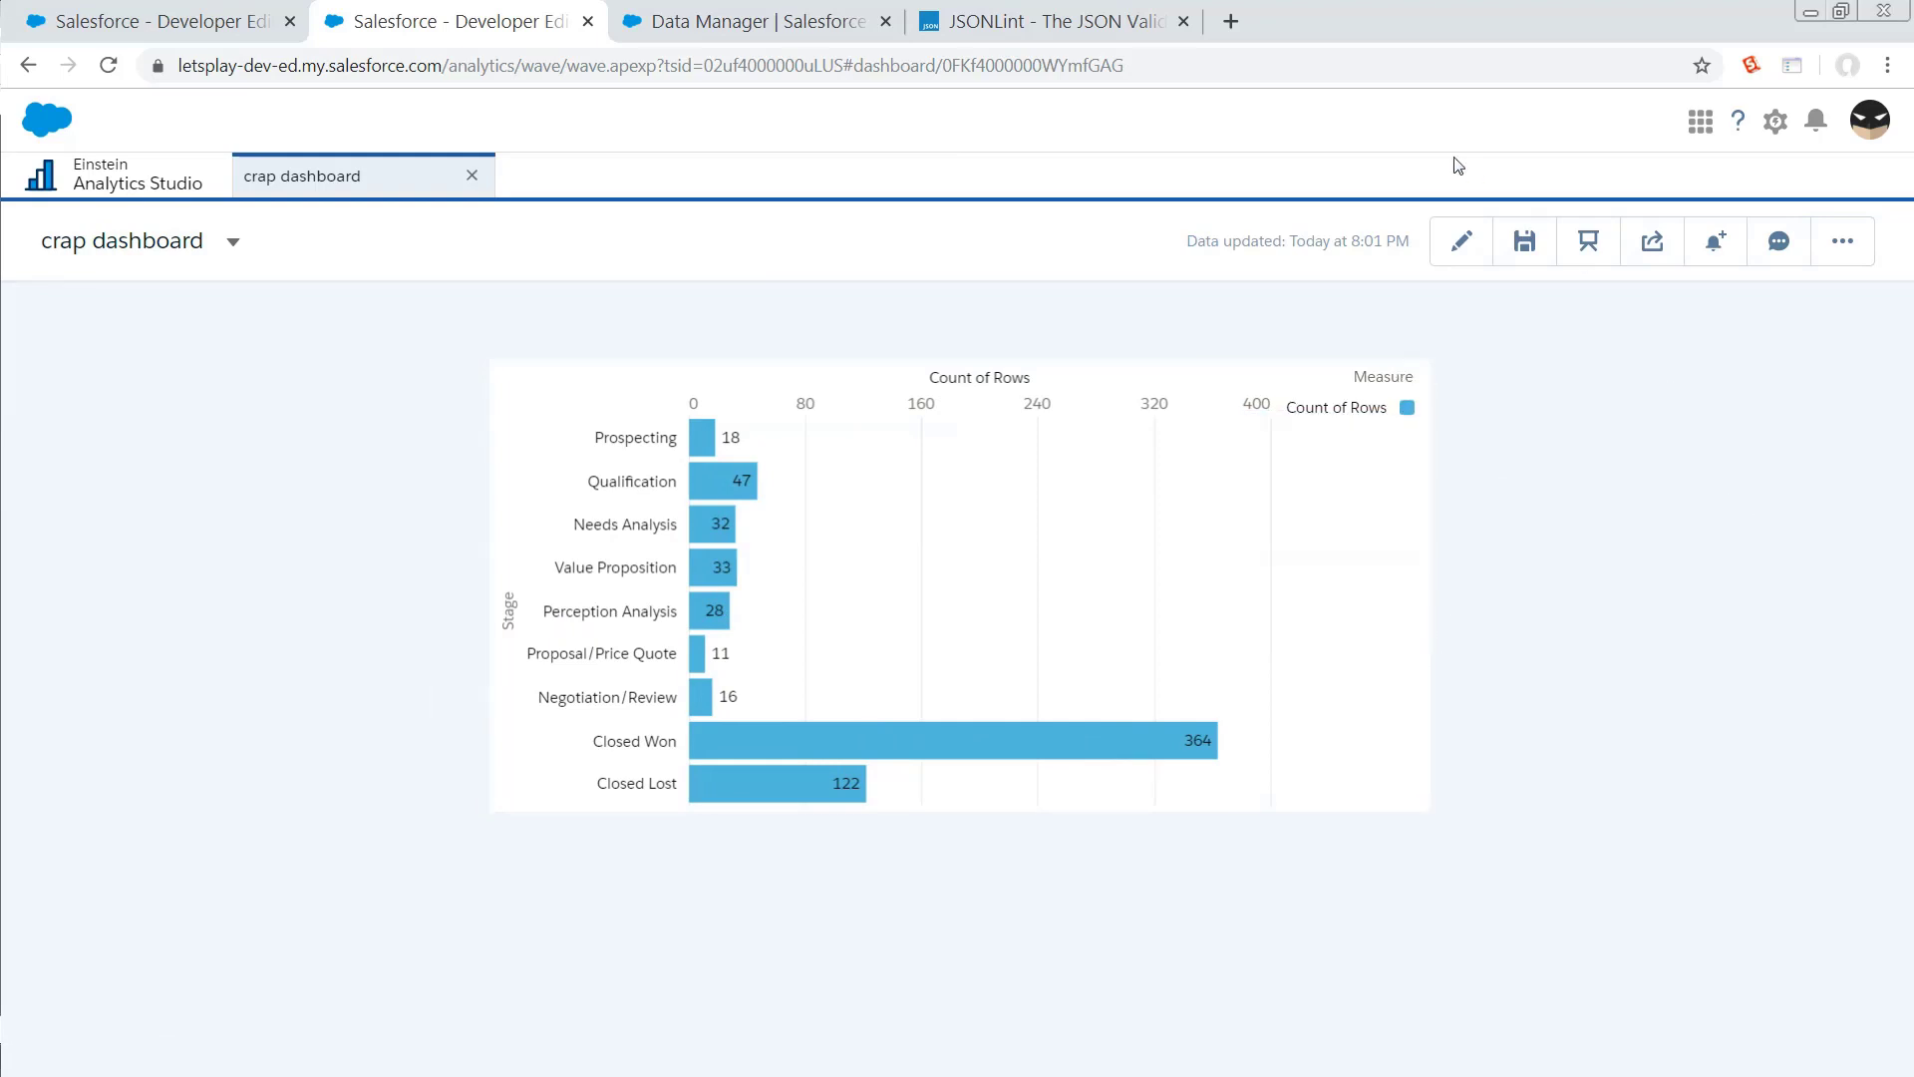
pyautogui.click(1440, 248)
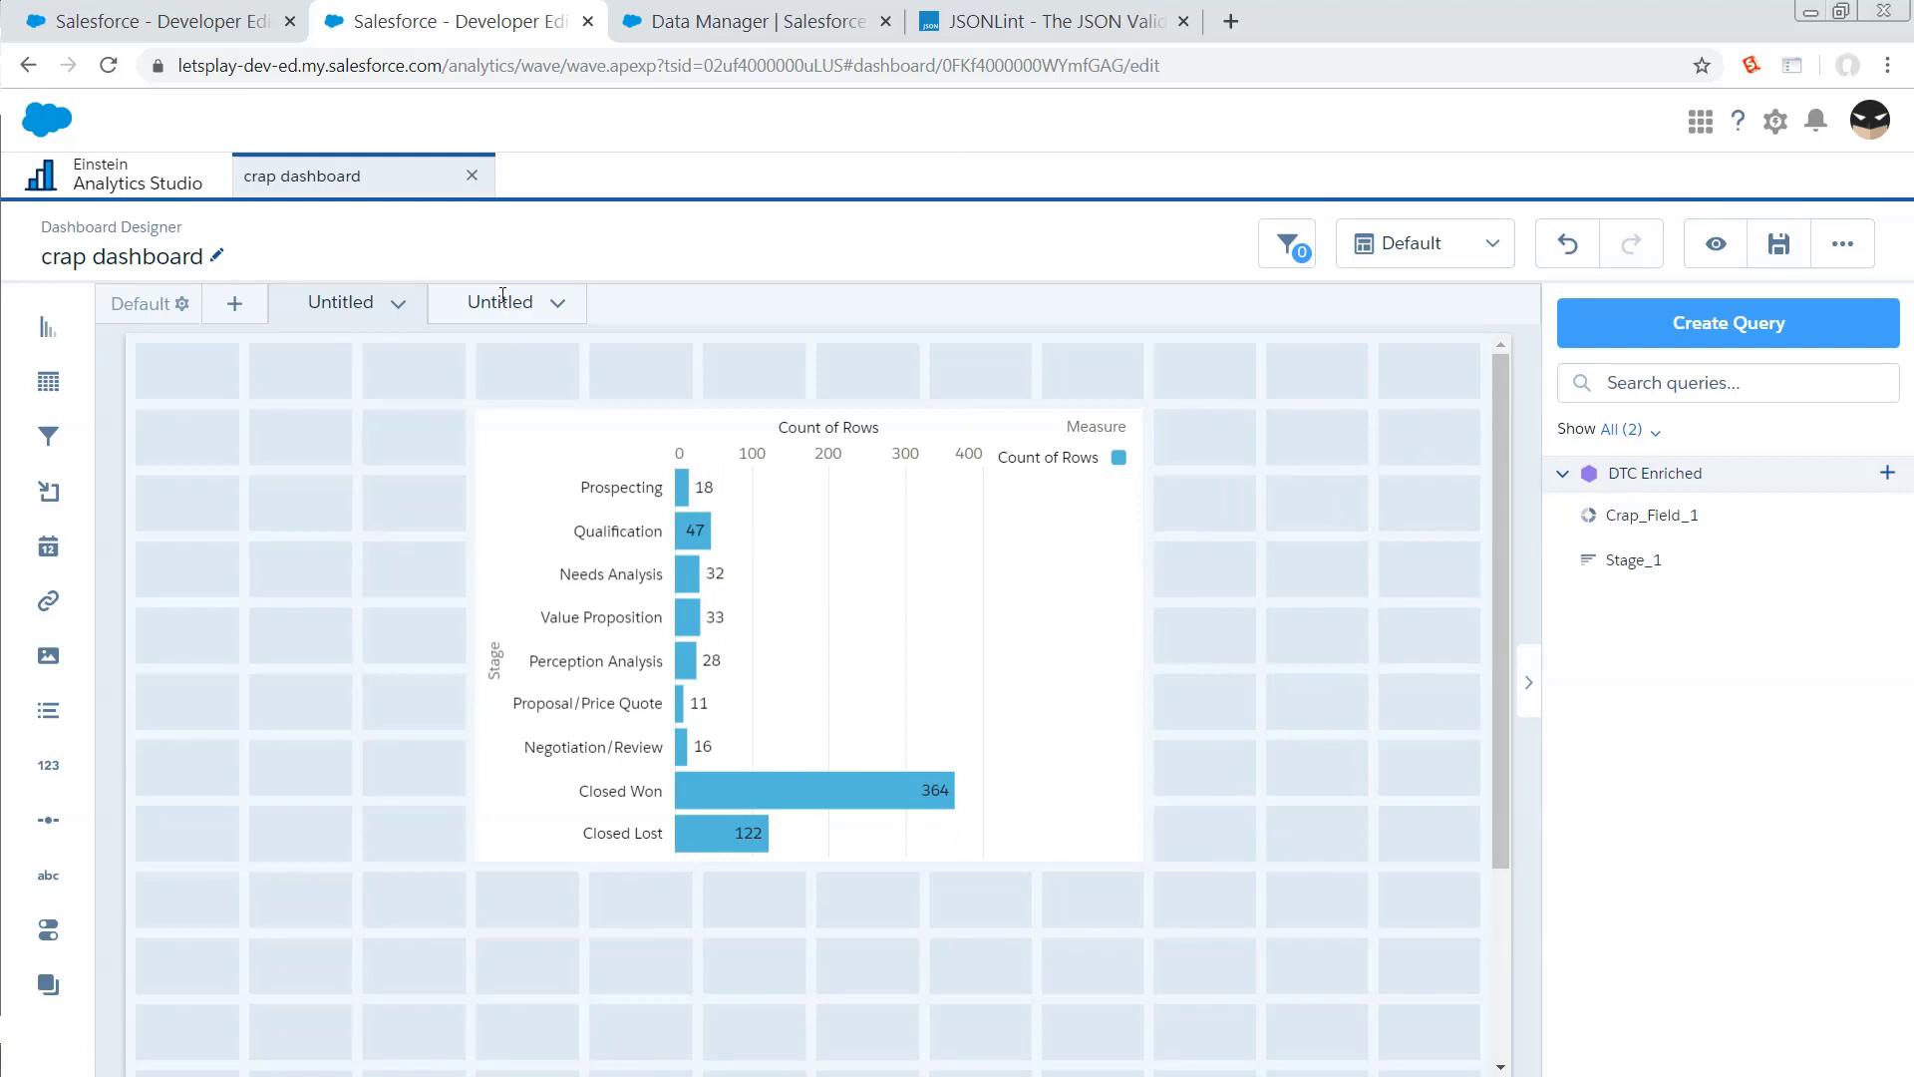
pyautogui.click(1715, 243)
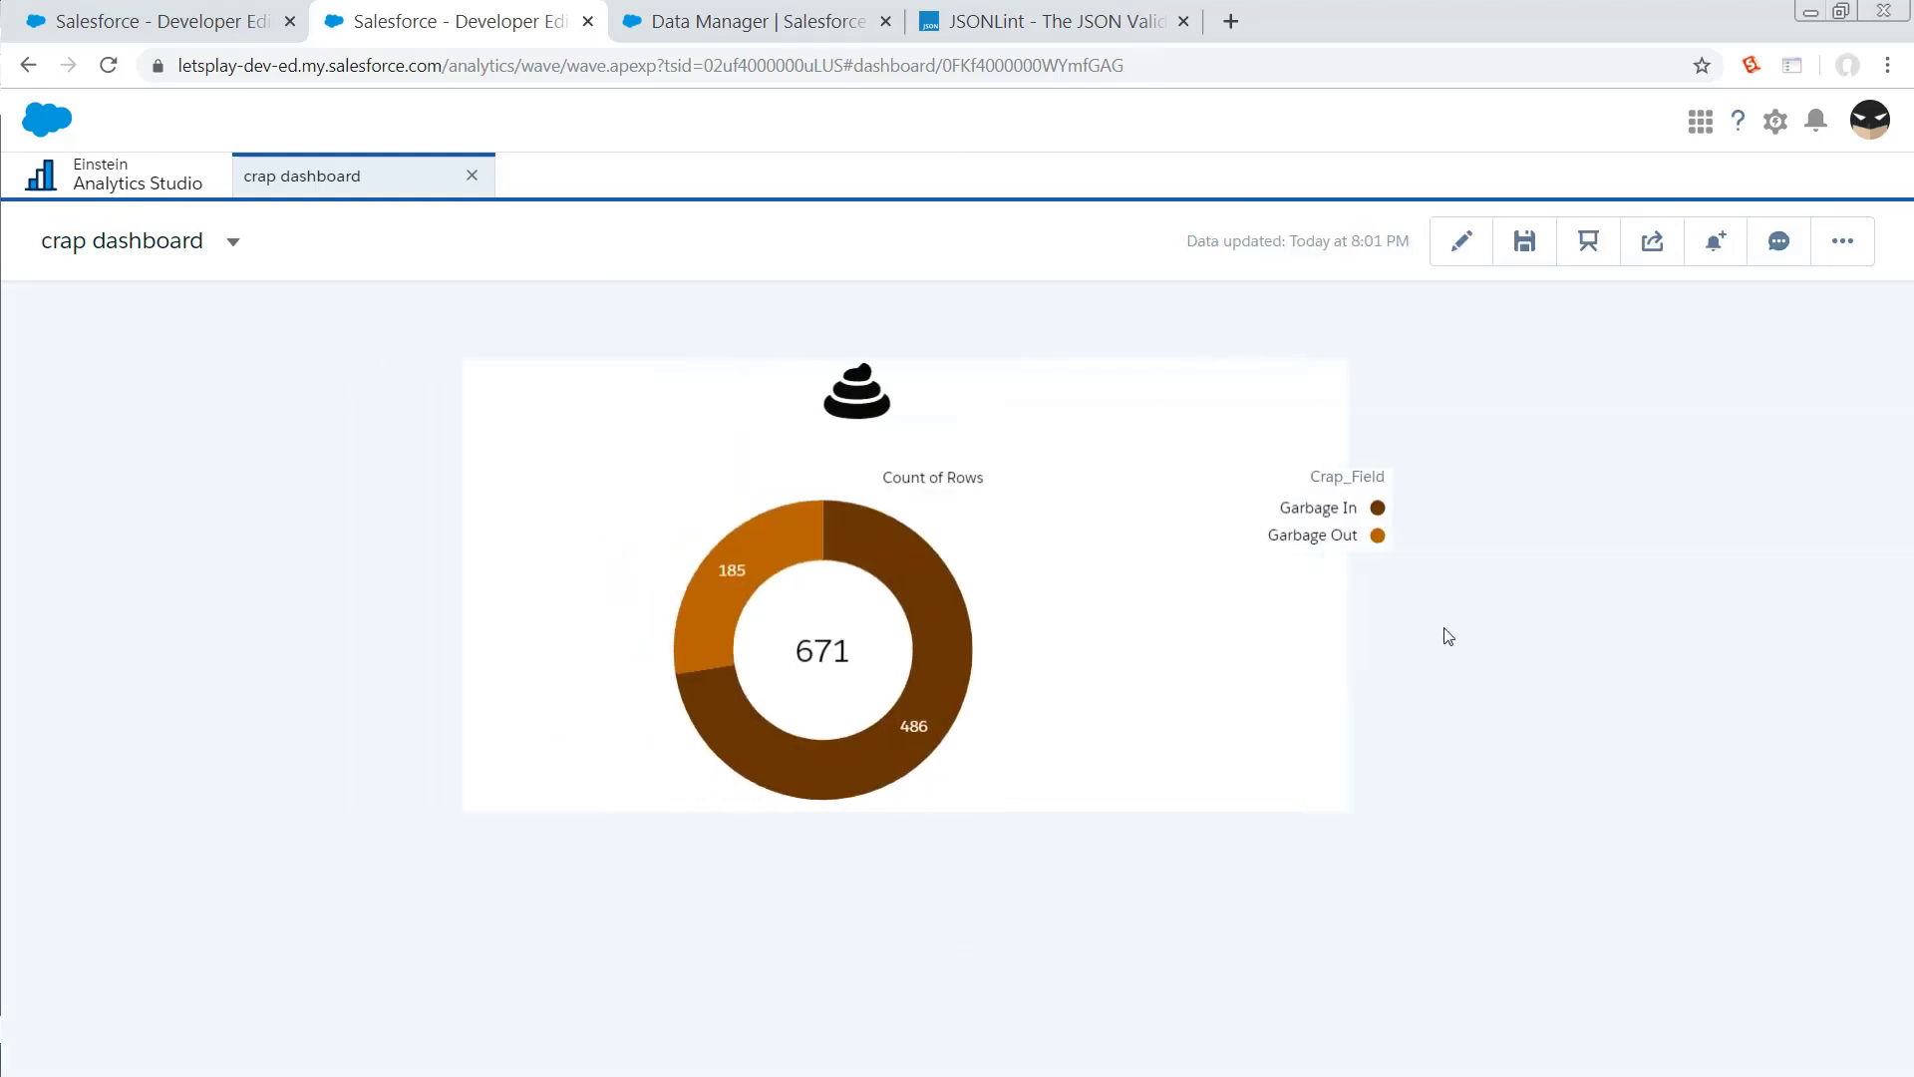
pyautogui.click(1408, 382)
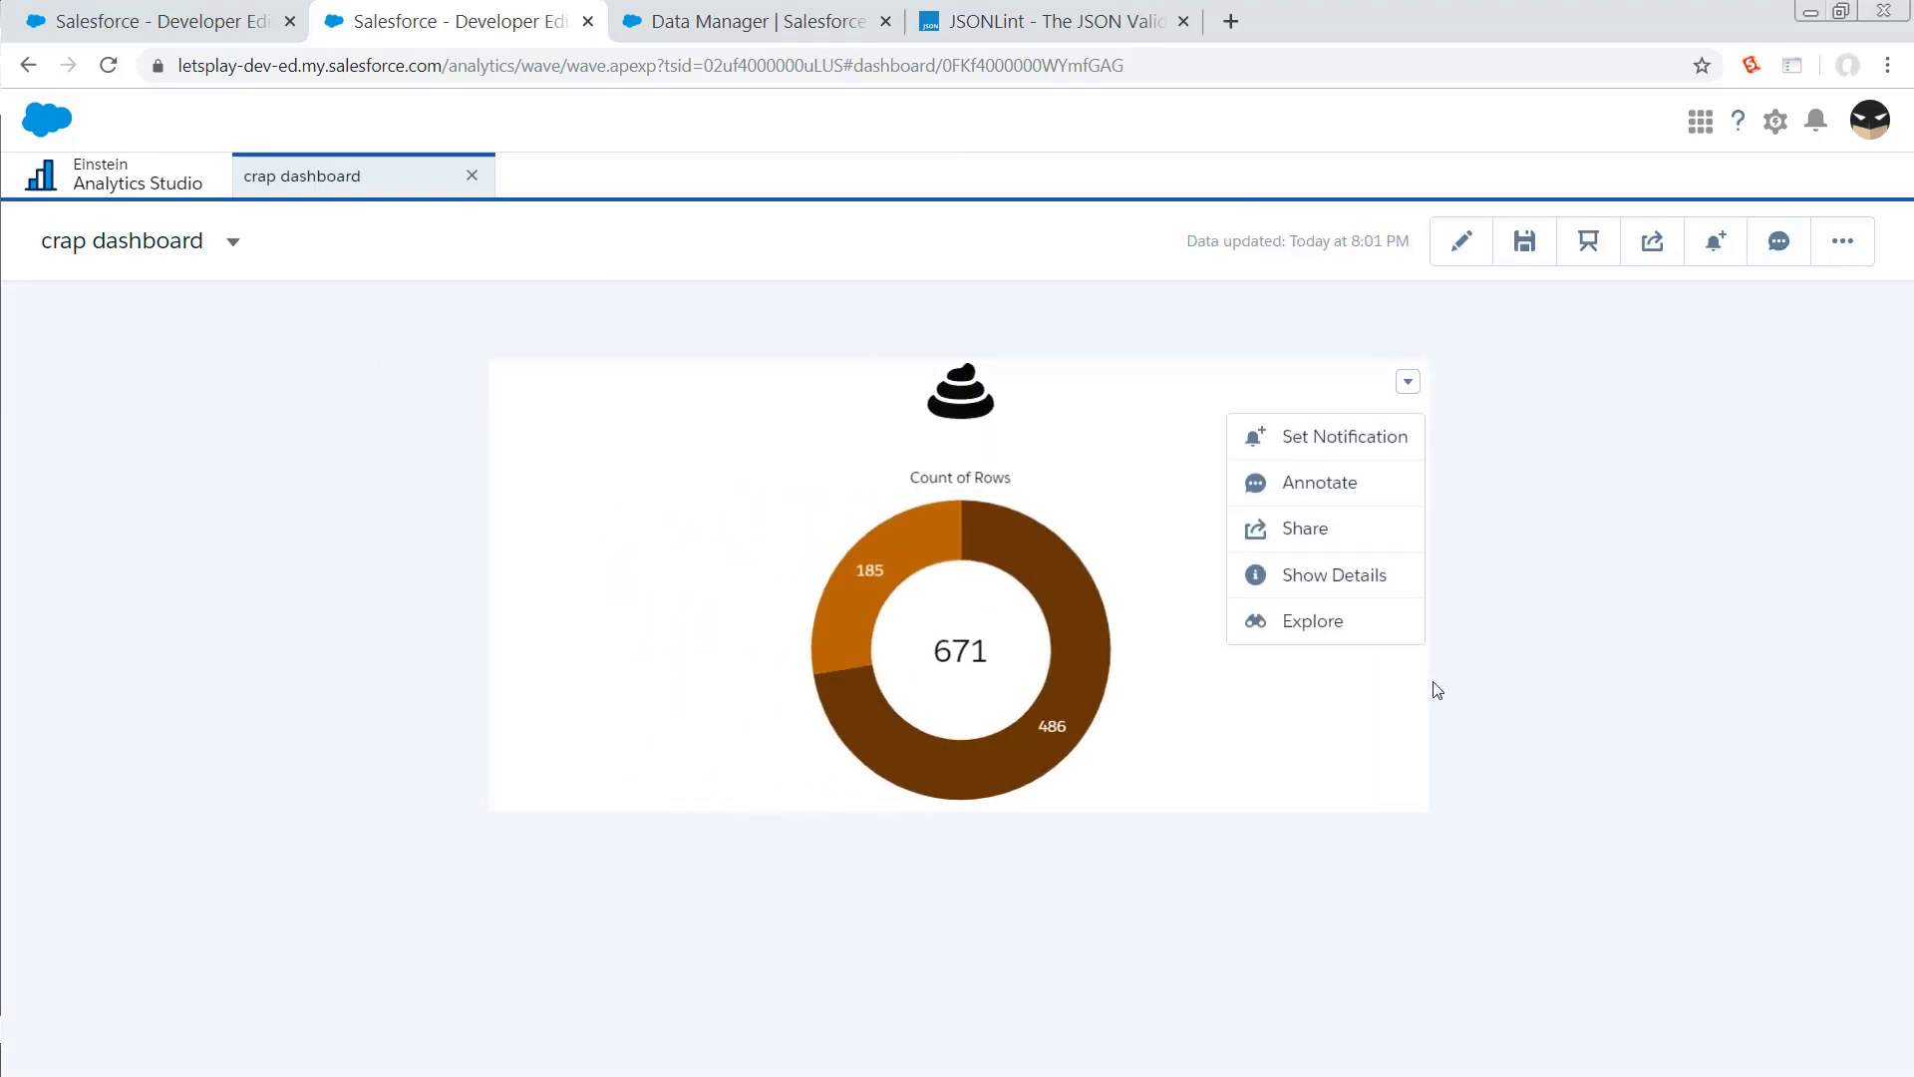
pyautogui.click(1343, 619)
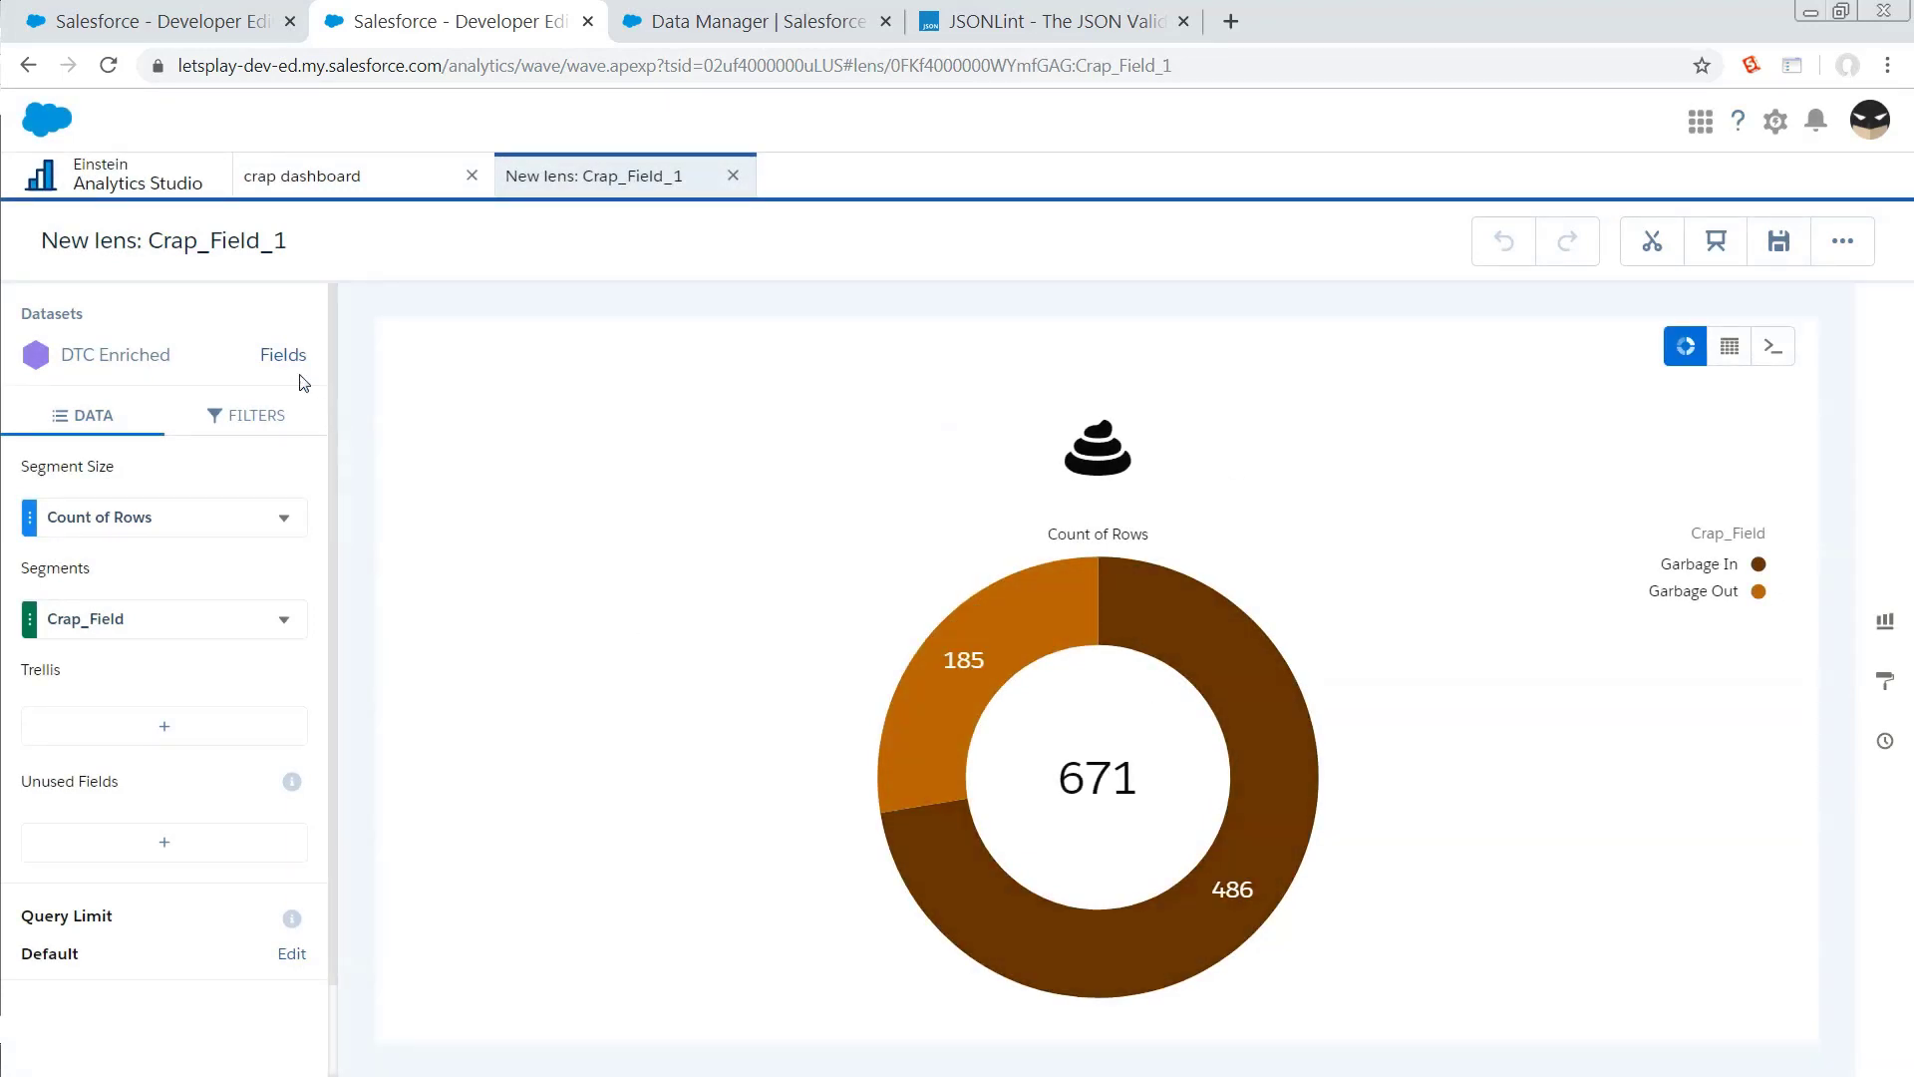
# - Show the DTC Enriched dataset's fields and rename the Crap_Field dimension as Crap Field
pyautogui.click(282, 355)
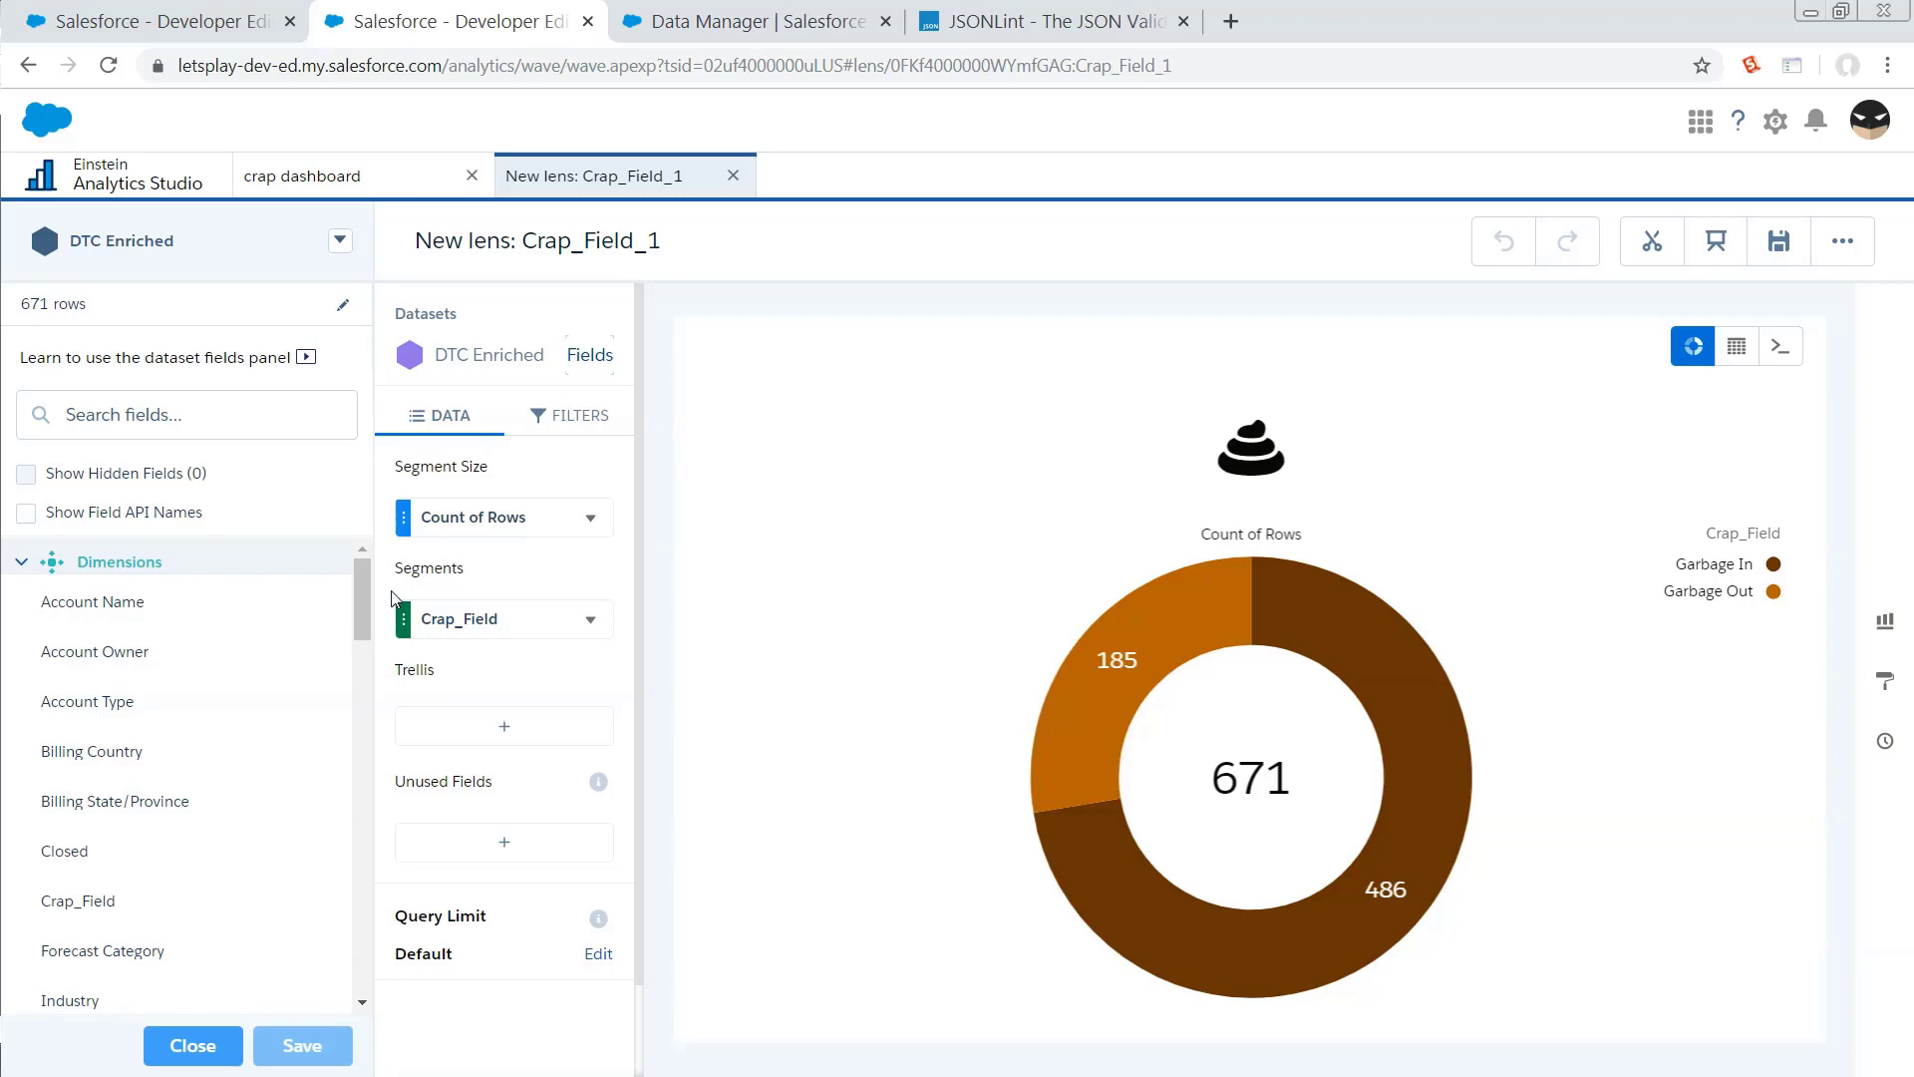
pyautogui.click(137, 903)
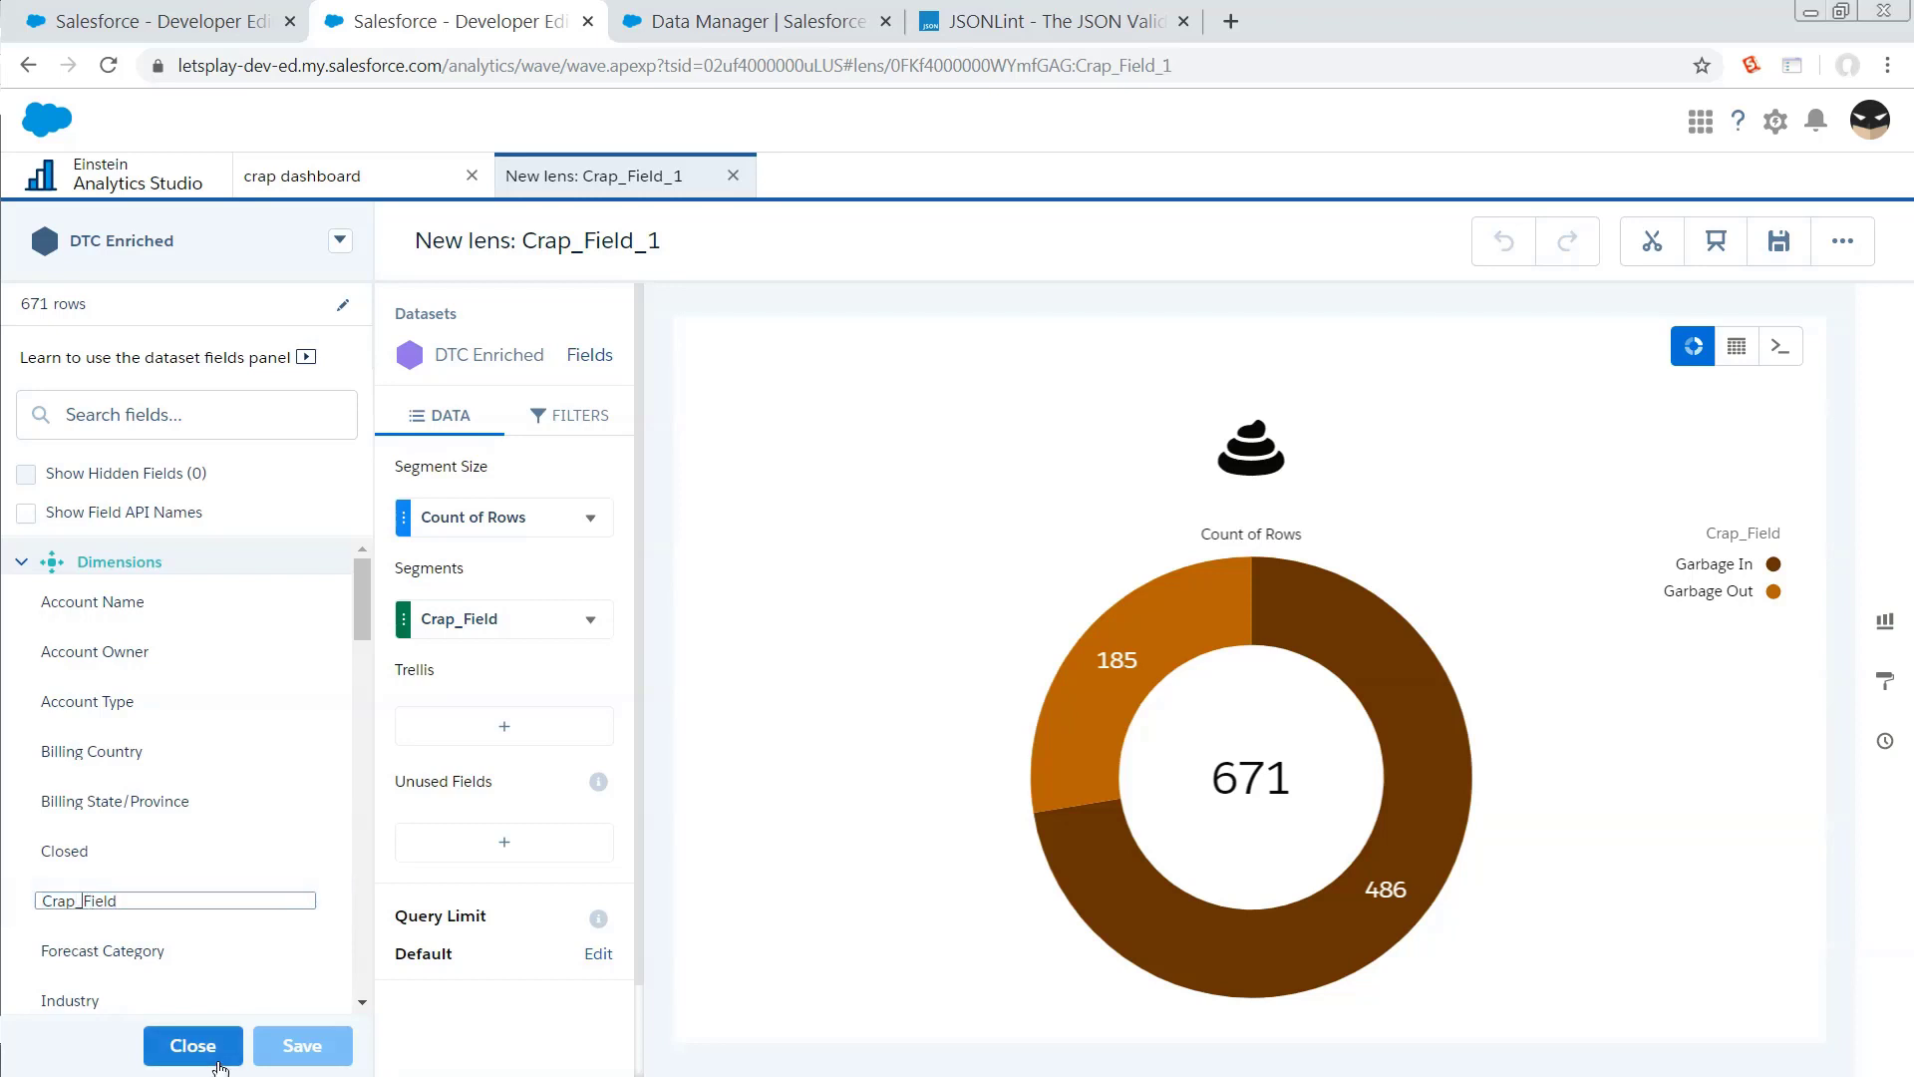
pyautogui.press('BackSpace')
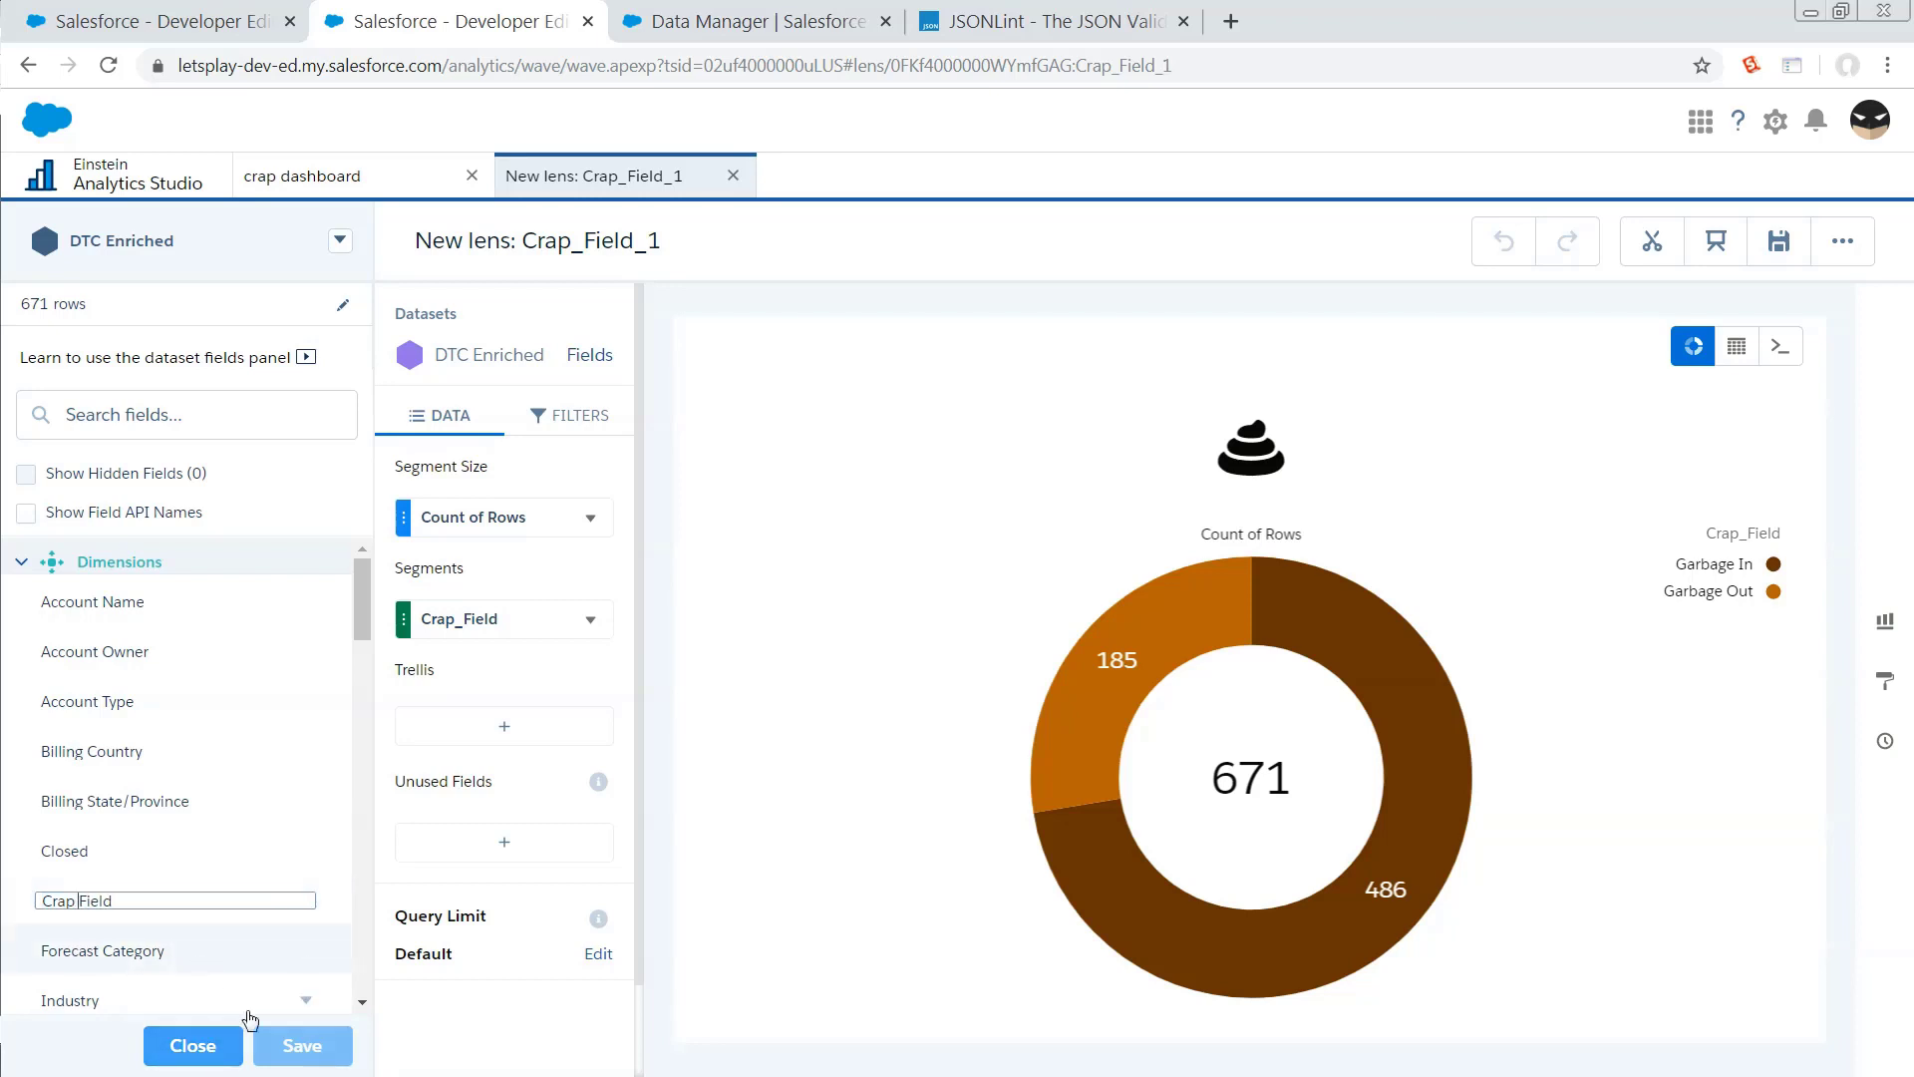
pyautogui.click(299, 751)
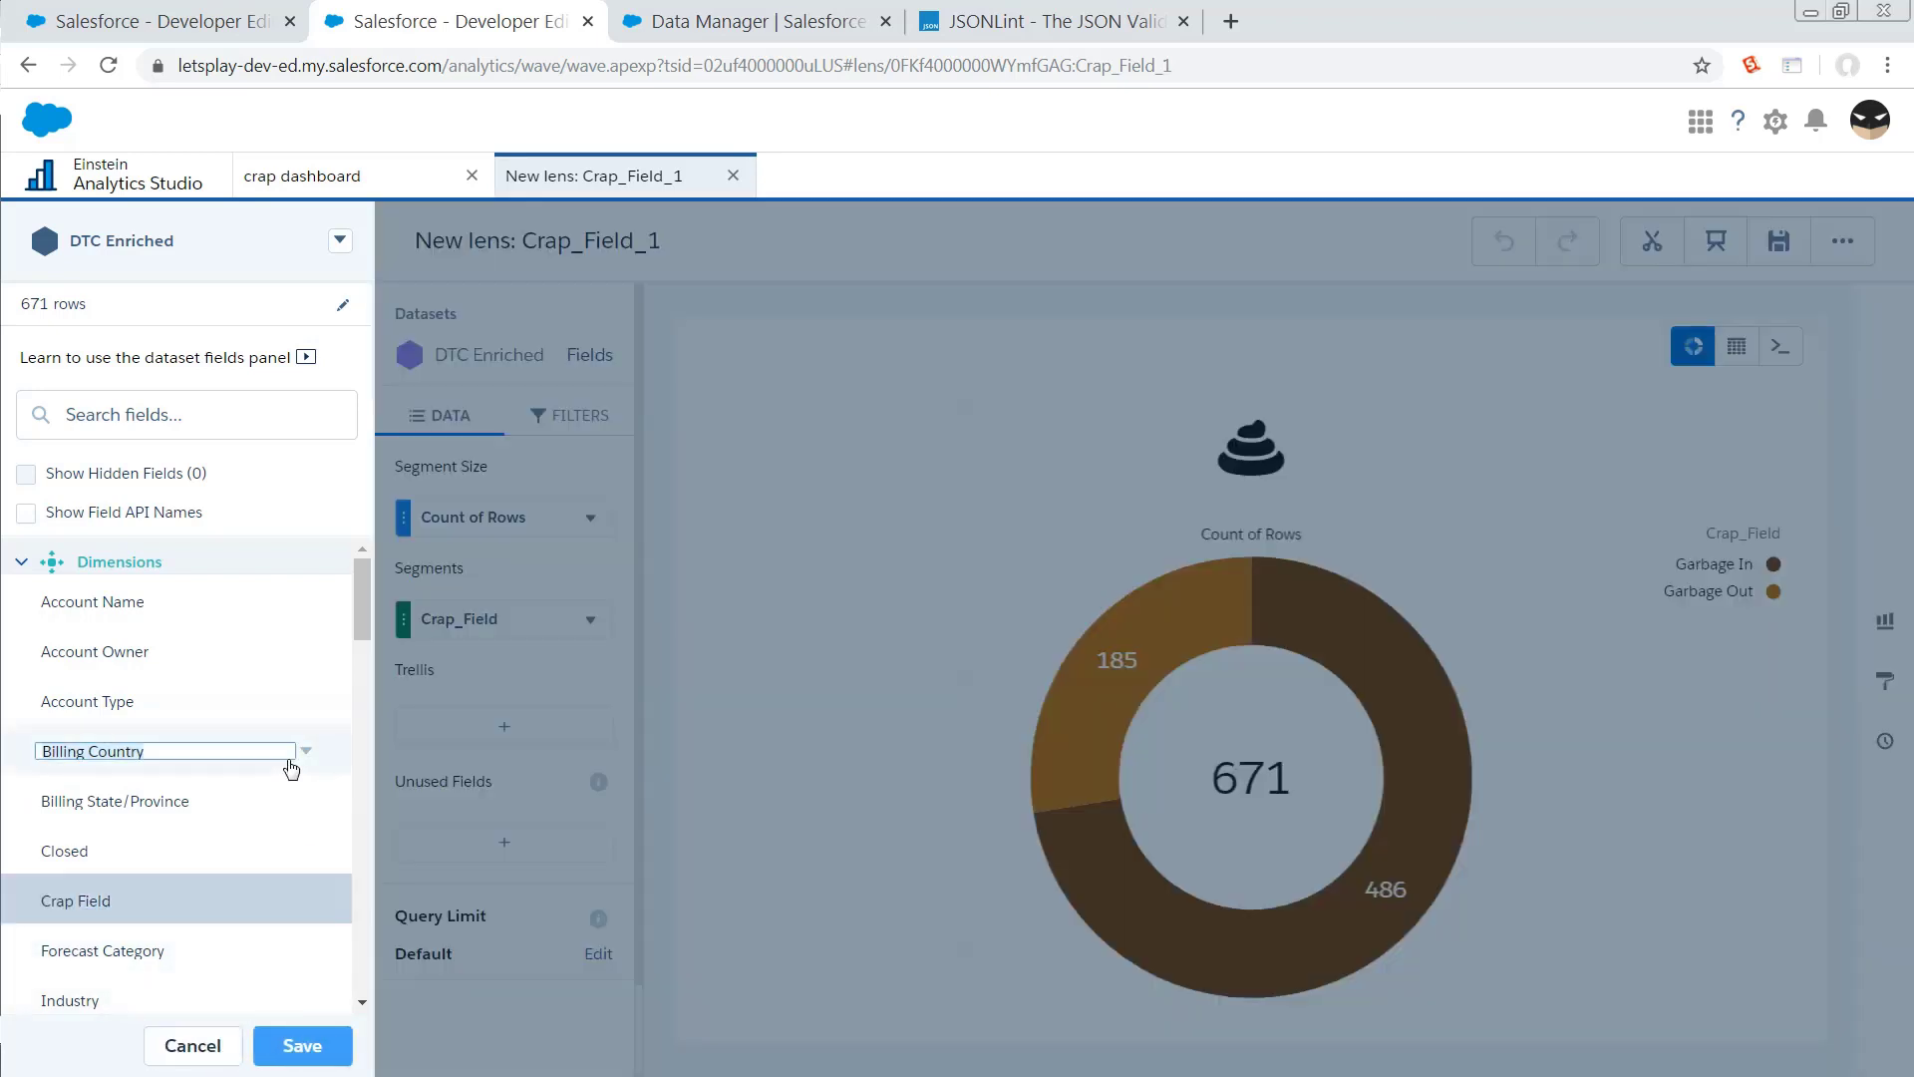
# - Examine the value labels and colours of the Crap Field dimension, then return to the field list
pyautogui.click(315, 900)
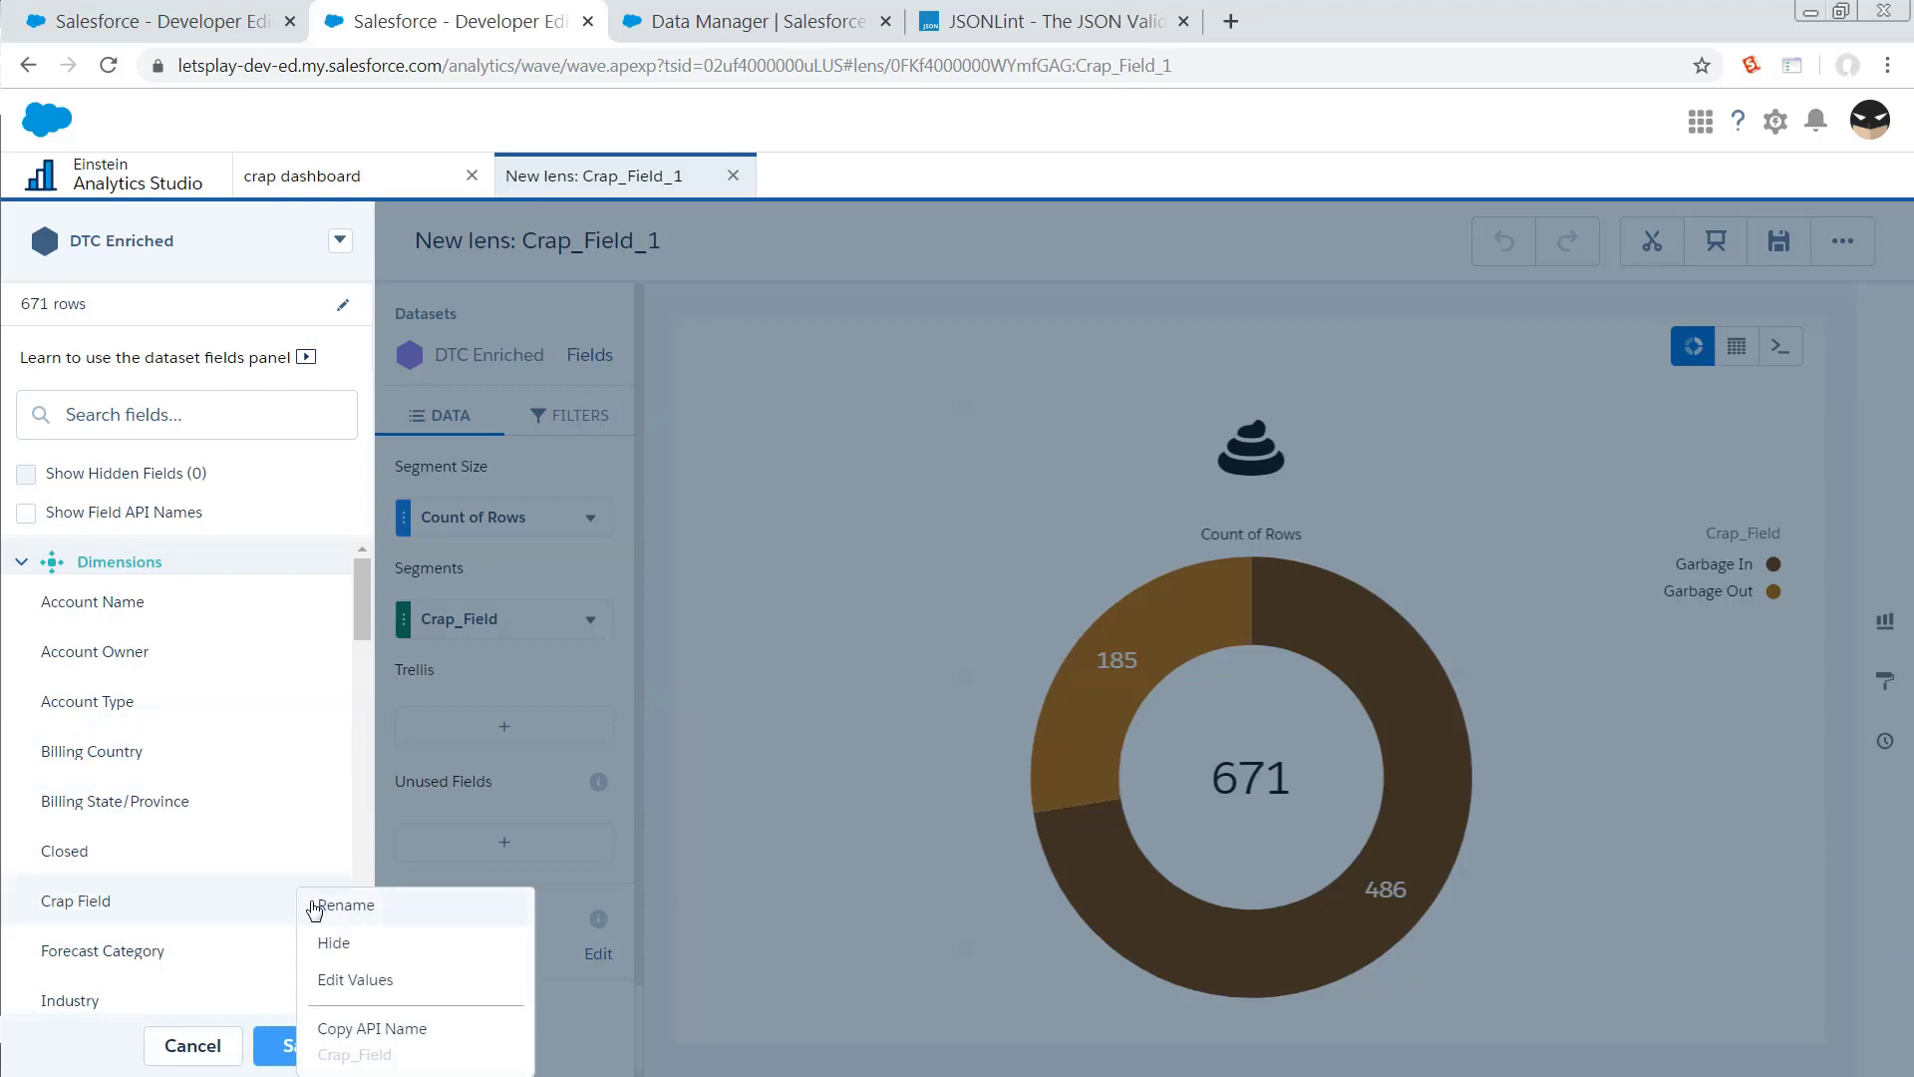
pyautogui.click(343, 983)
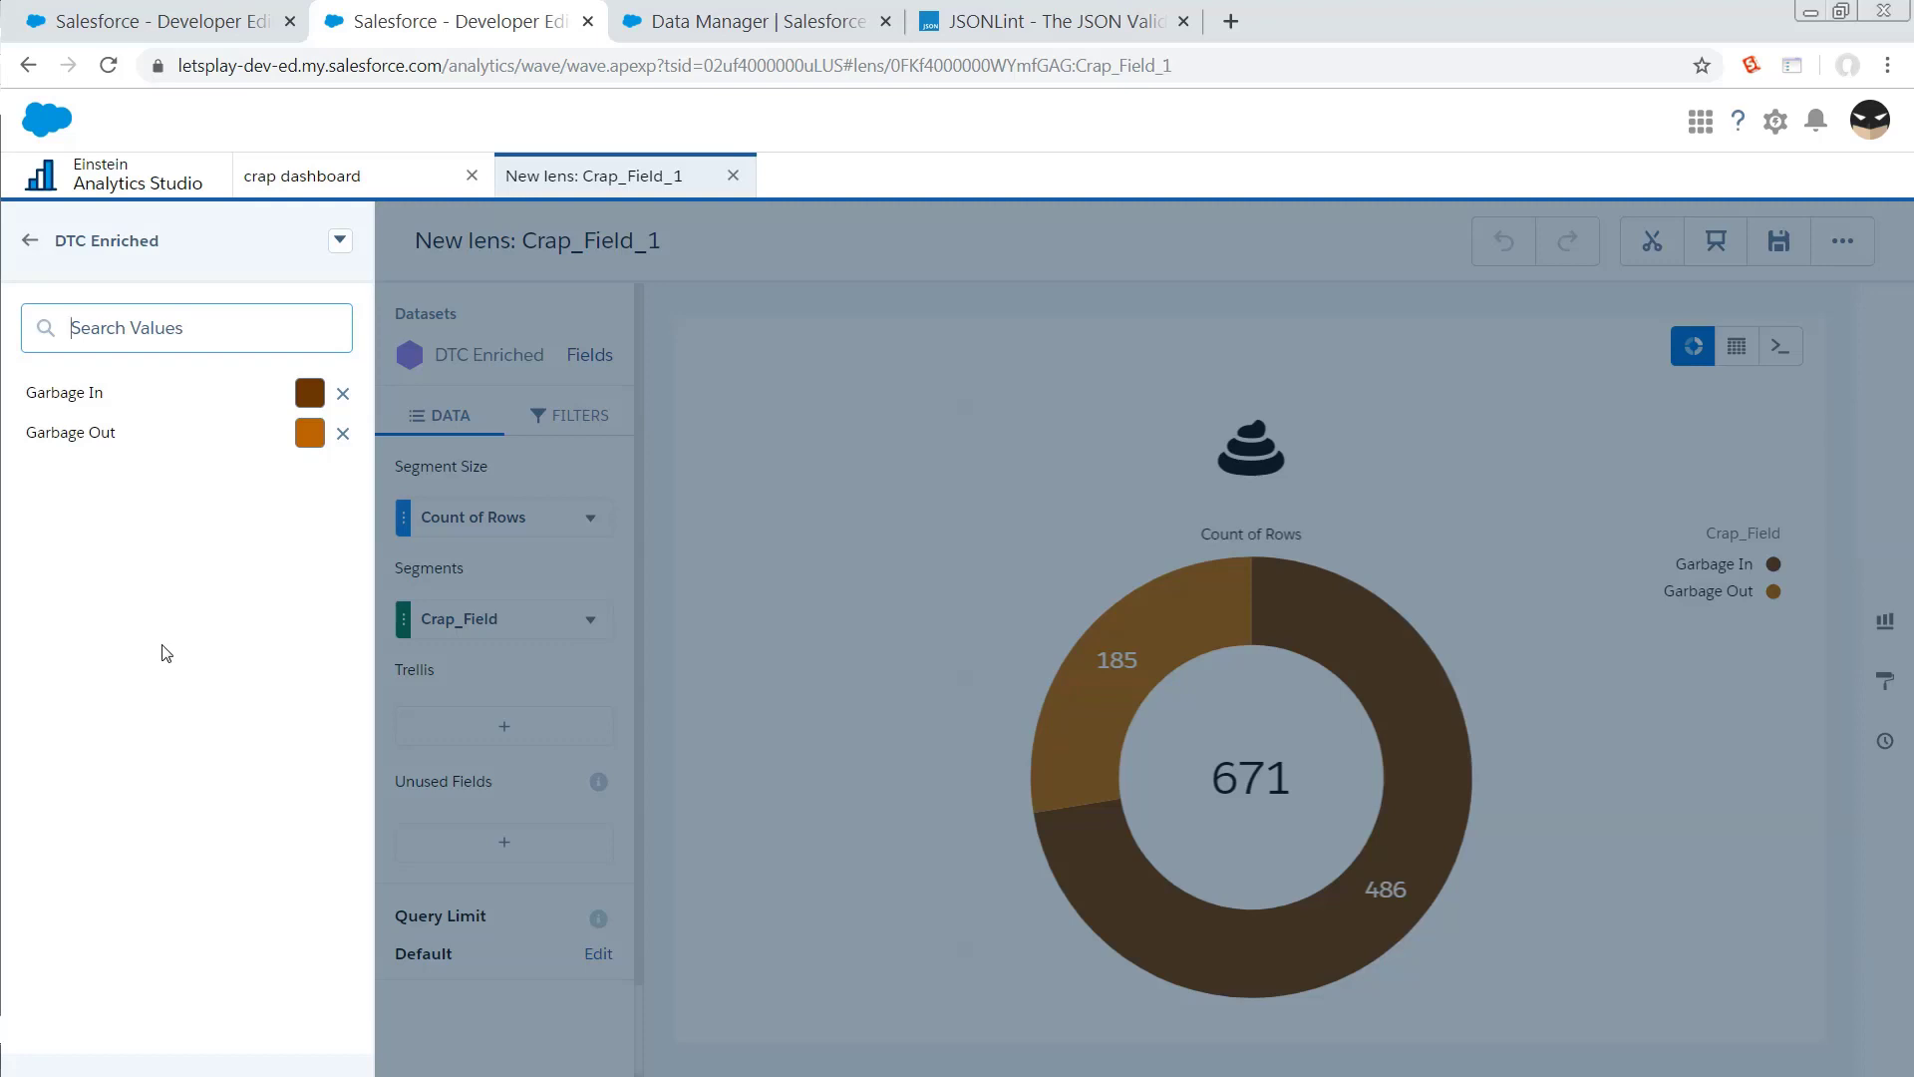
pyautogui.click(28, 241)
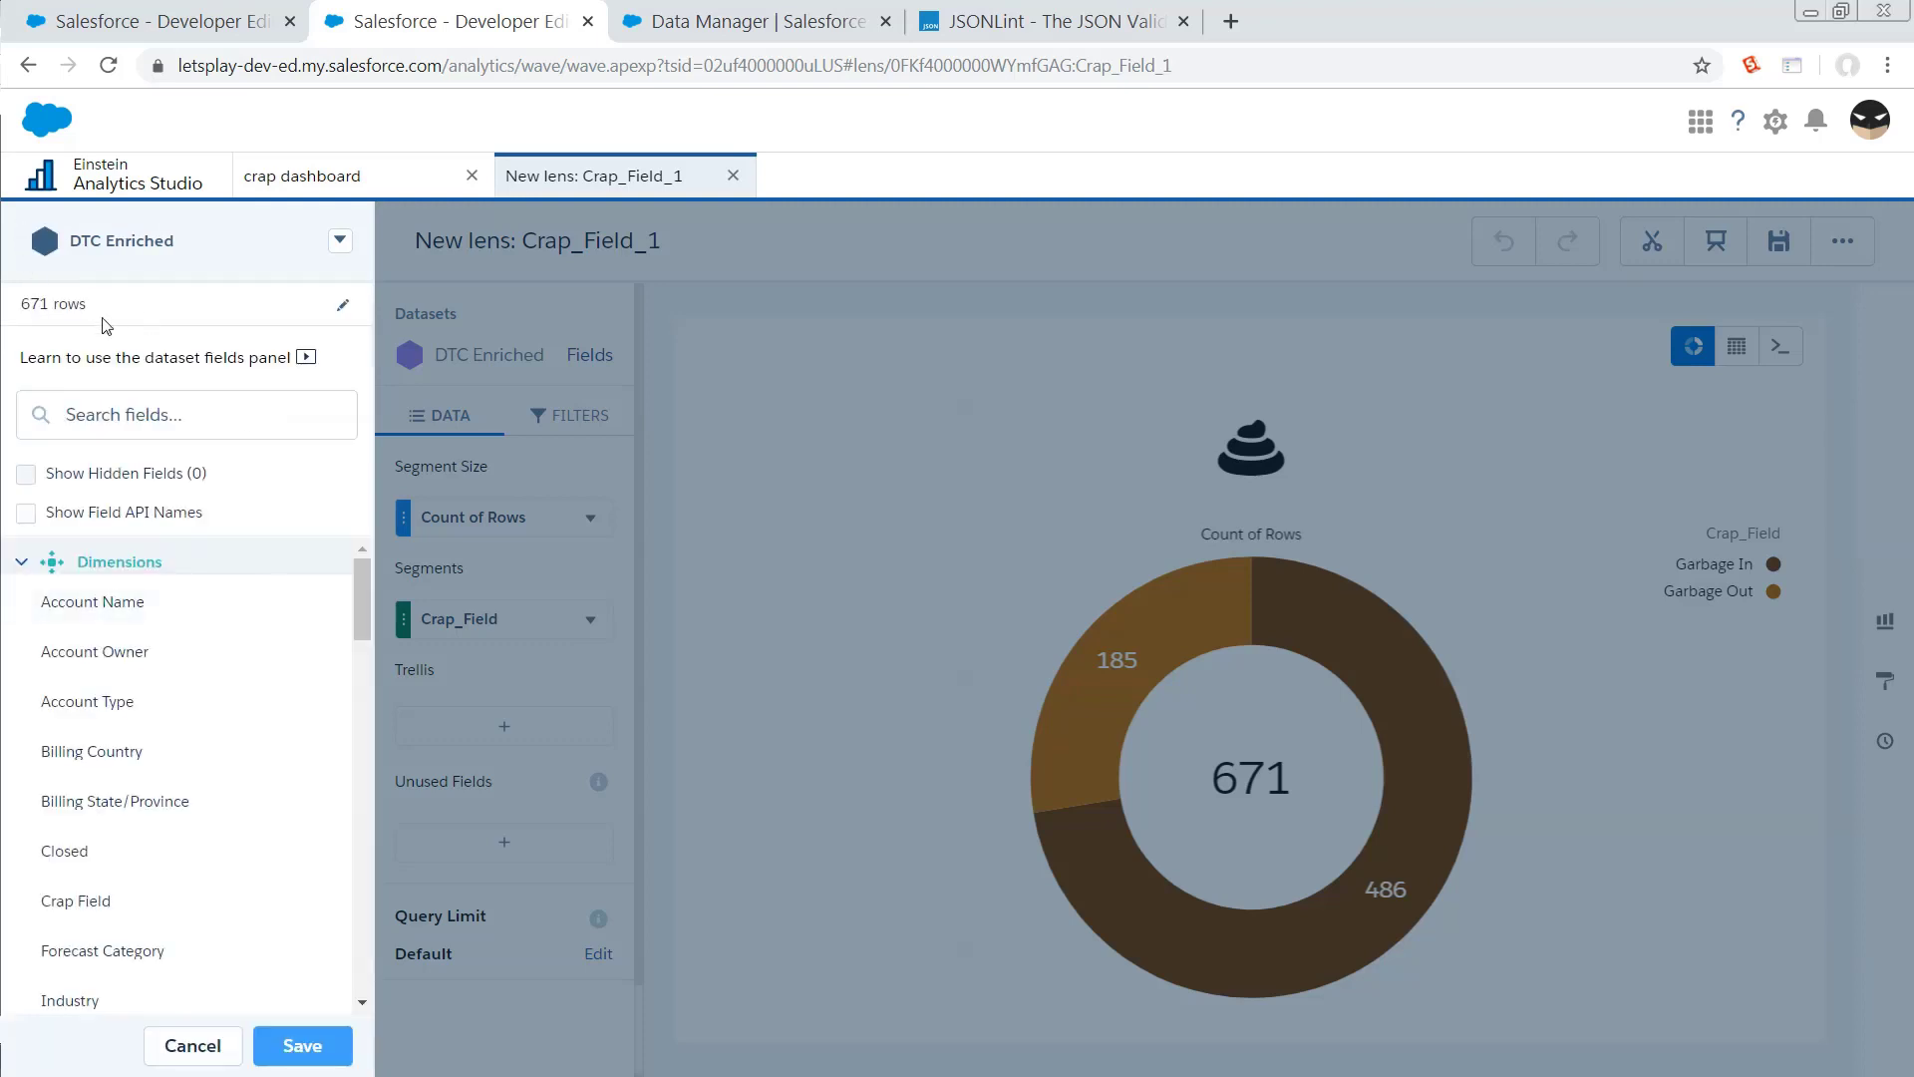
# - Find the Stage dimension in the DTC Enriched field list and examine its value labels and colours
pyautogui.scroll(-2, 231, 691)
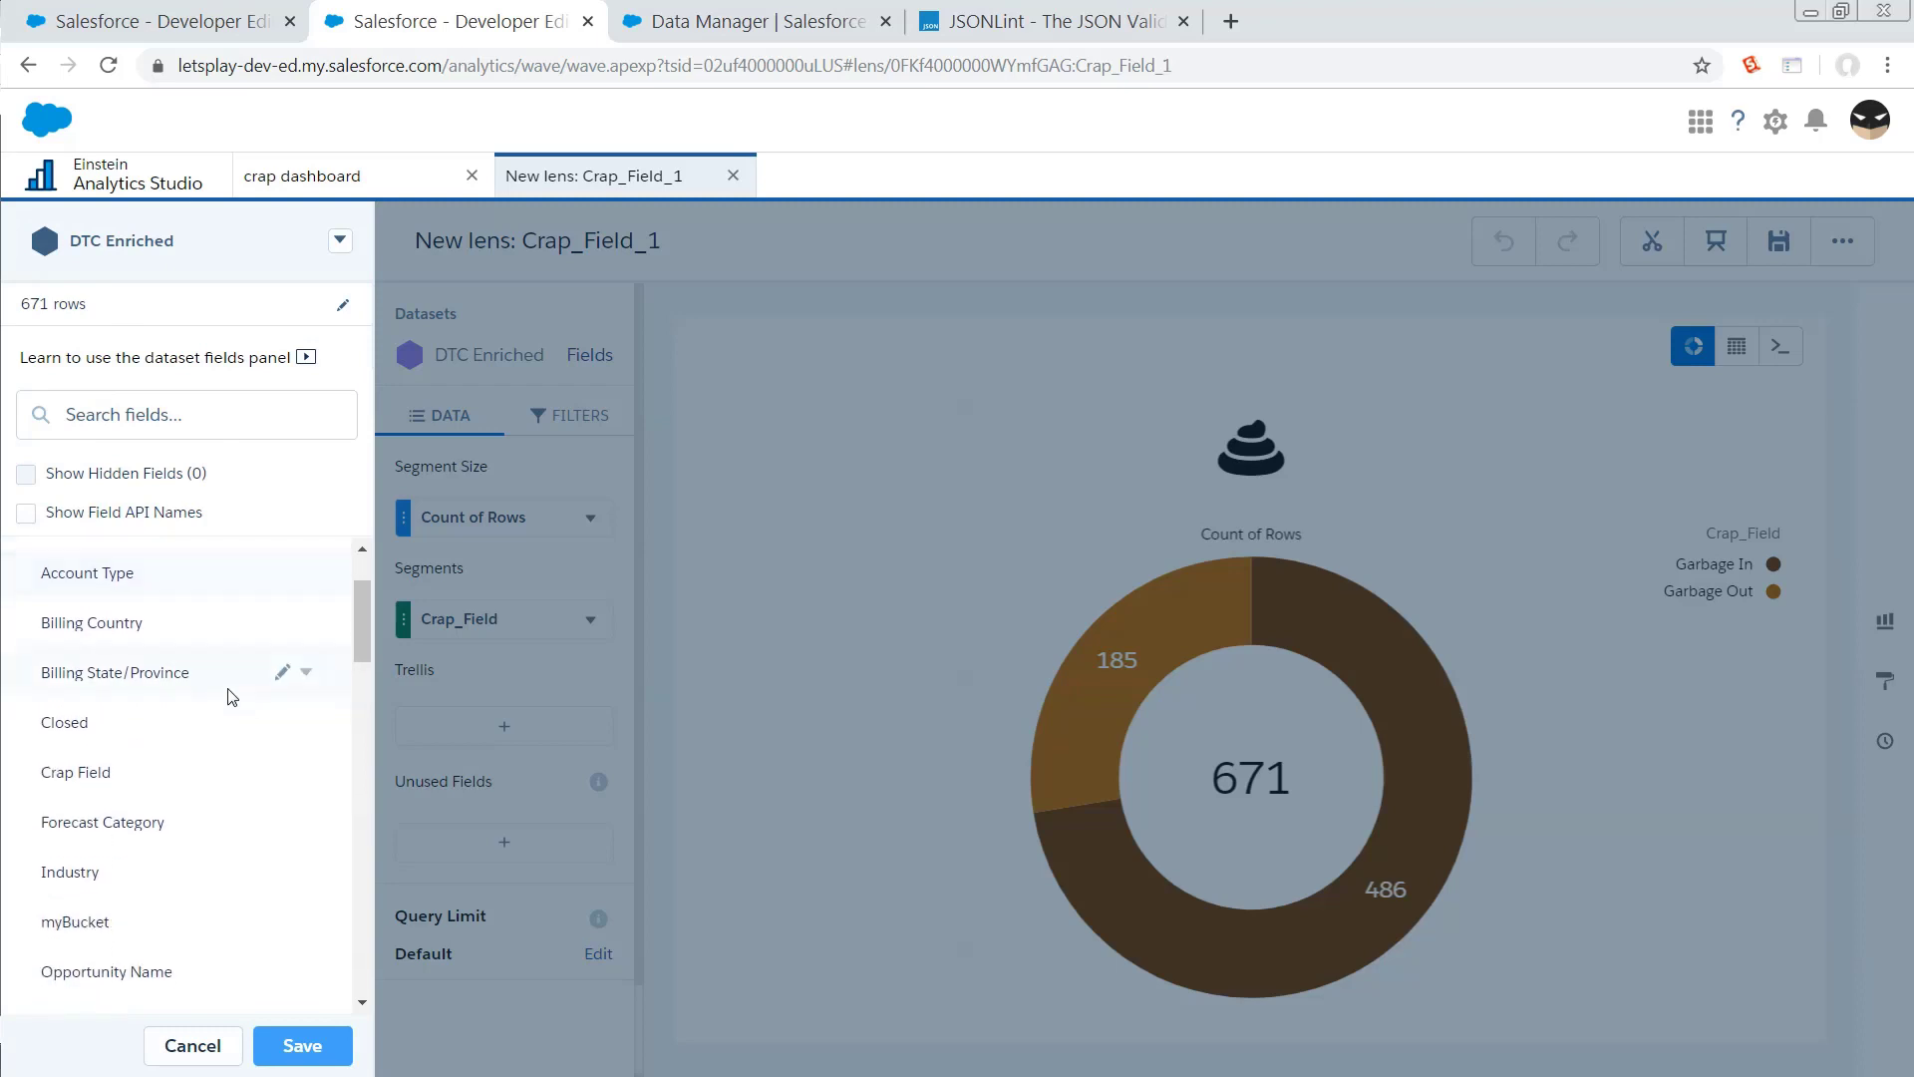
pyautogui.scroll(-3, 257, 804)
pyautogui.scroll(-4, 253, 835)
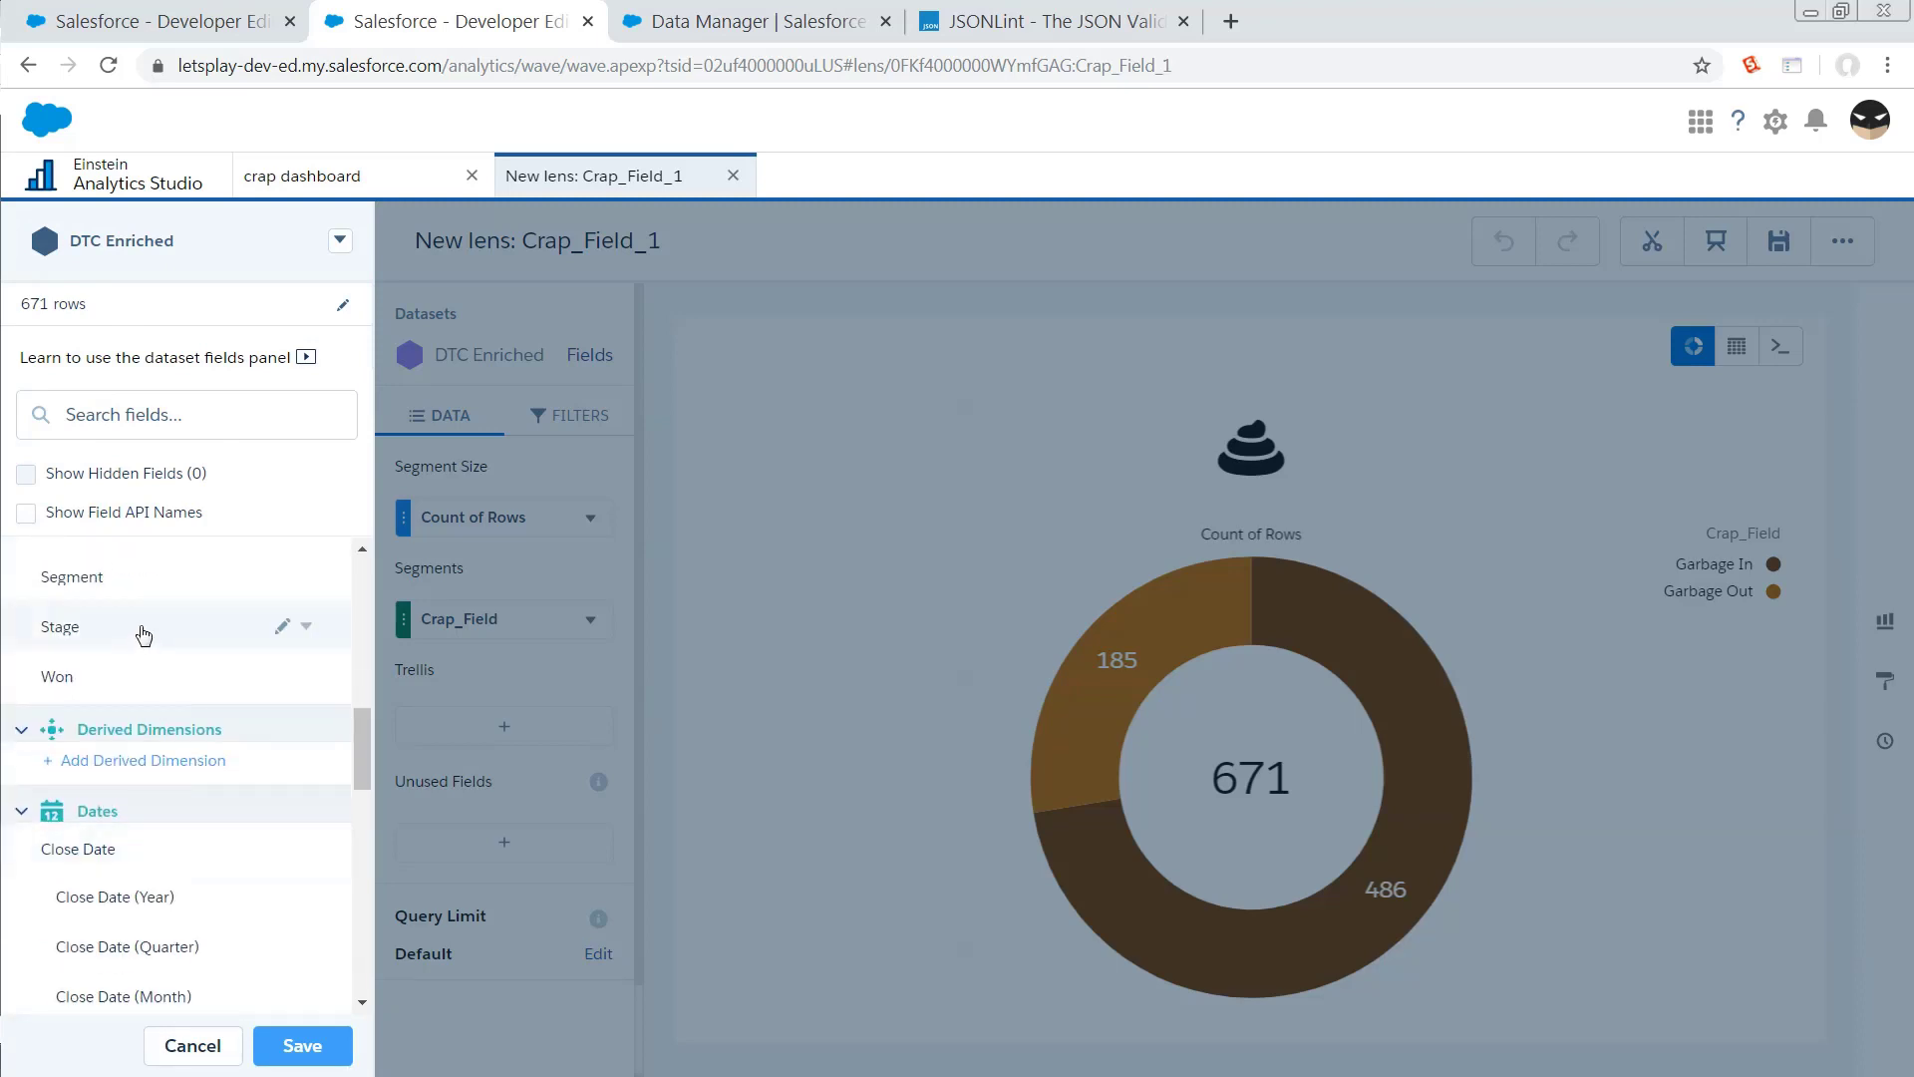
pyautogui.click(312, 630)
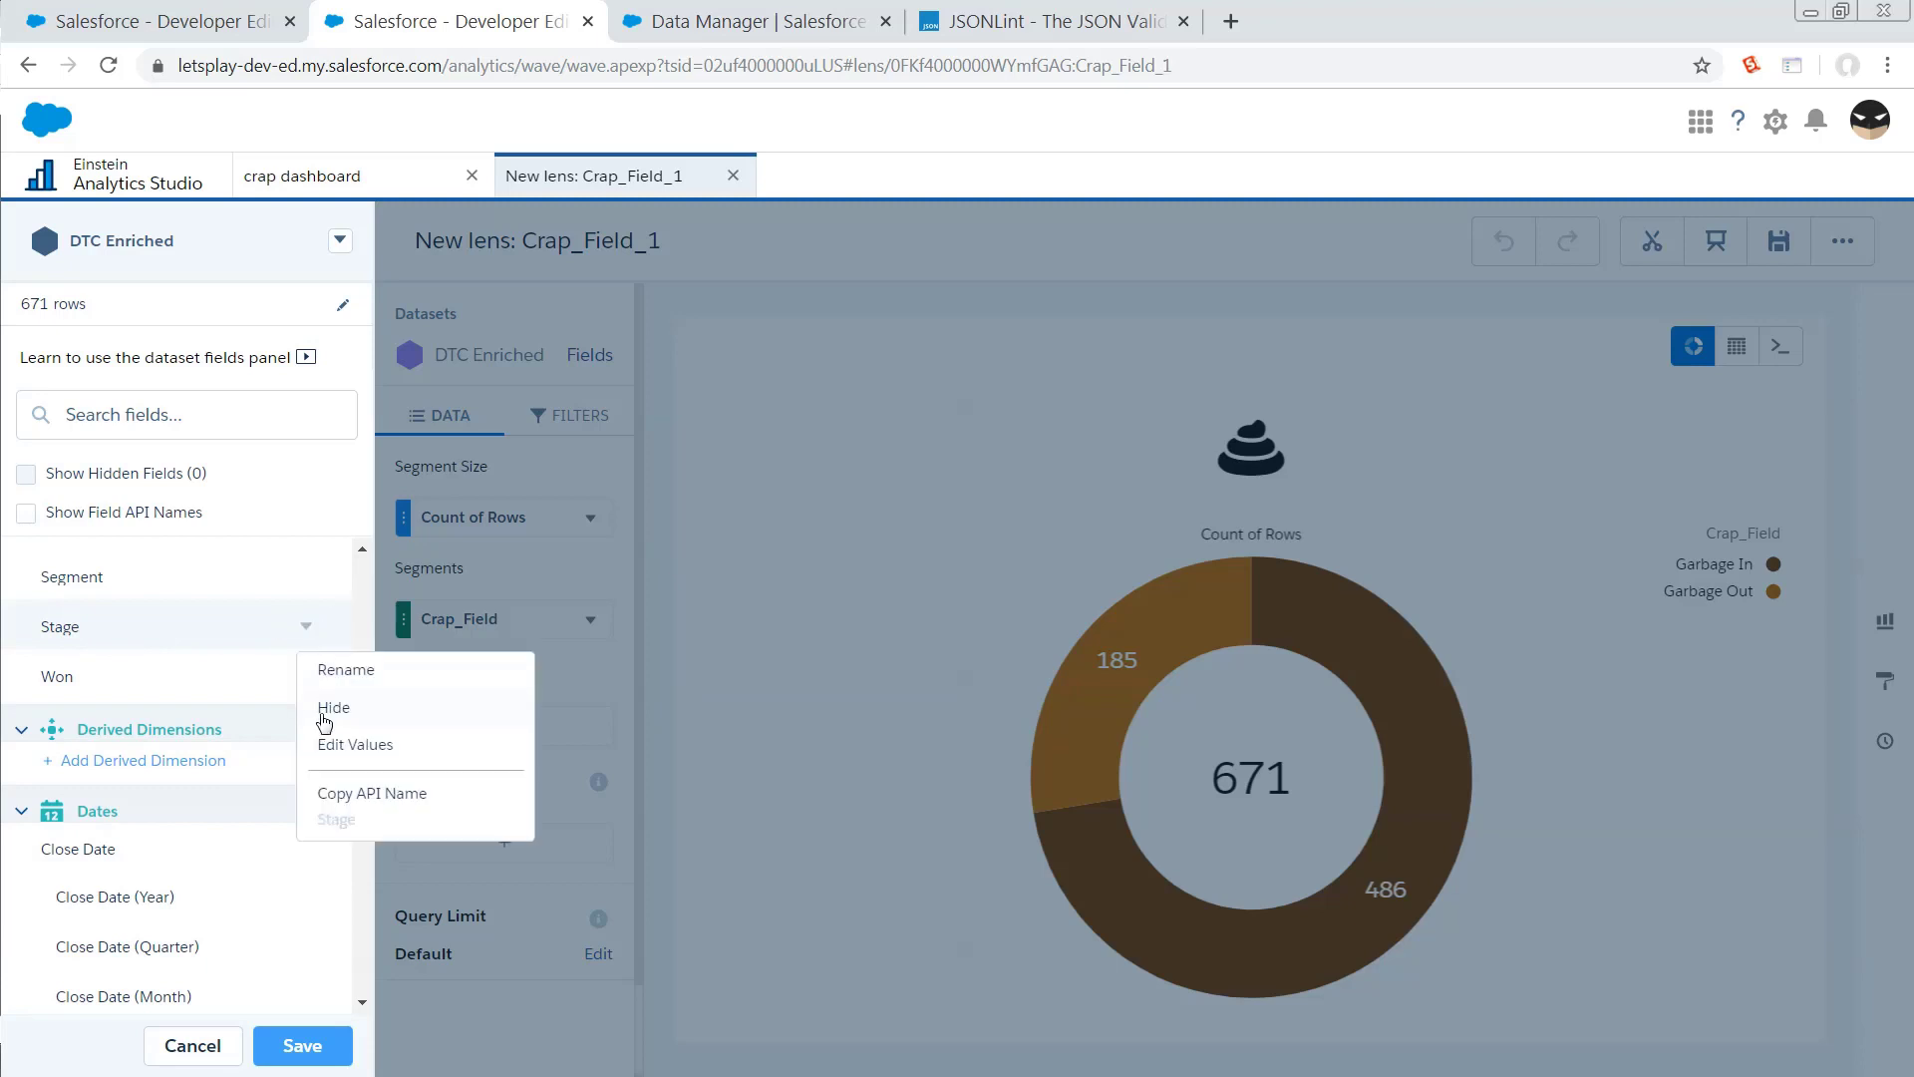
pyautogui.click(337, 746)
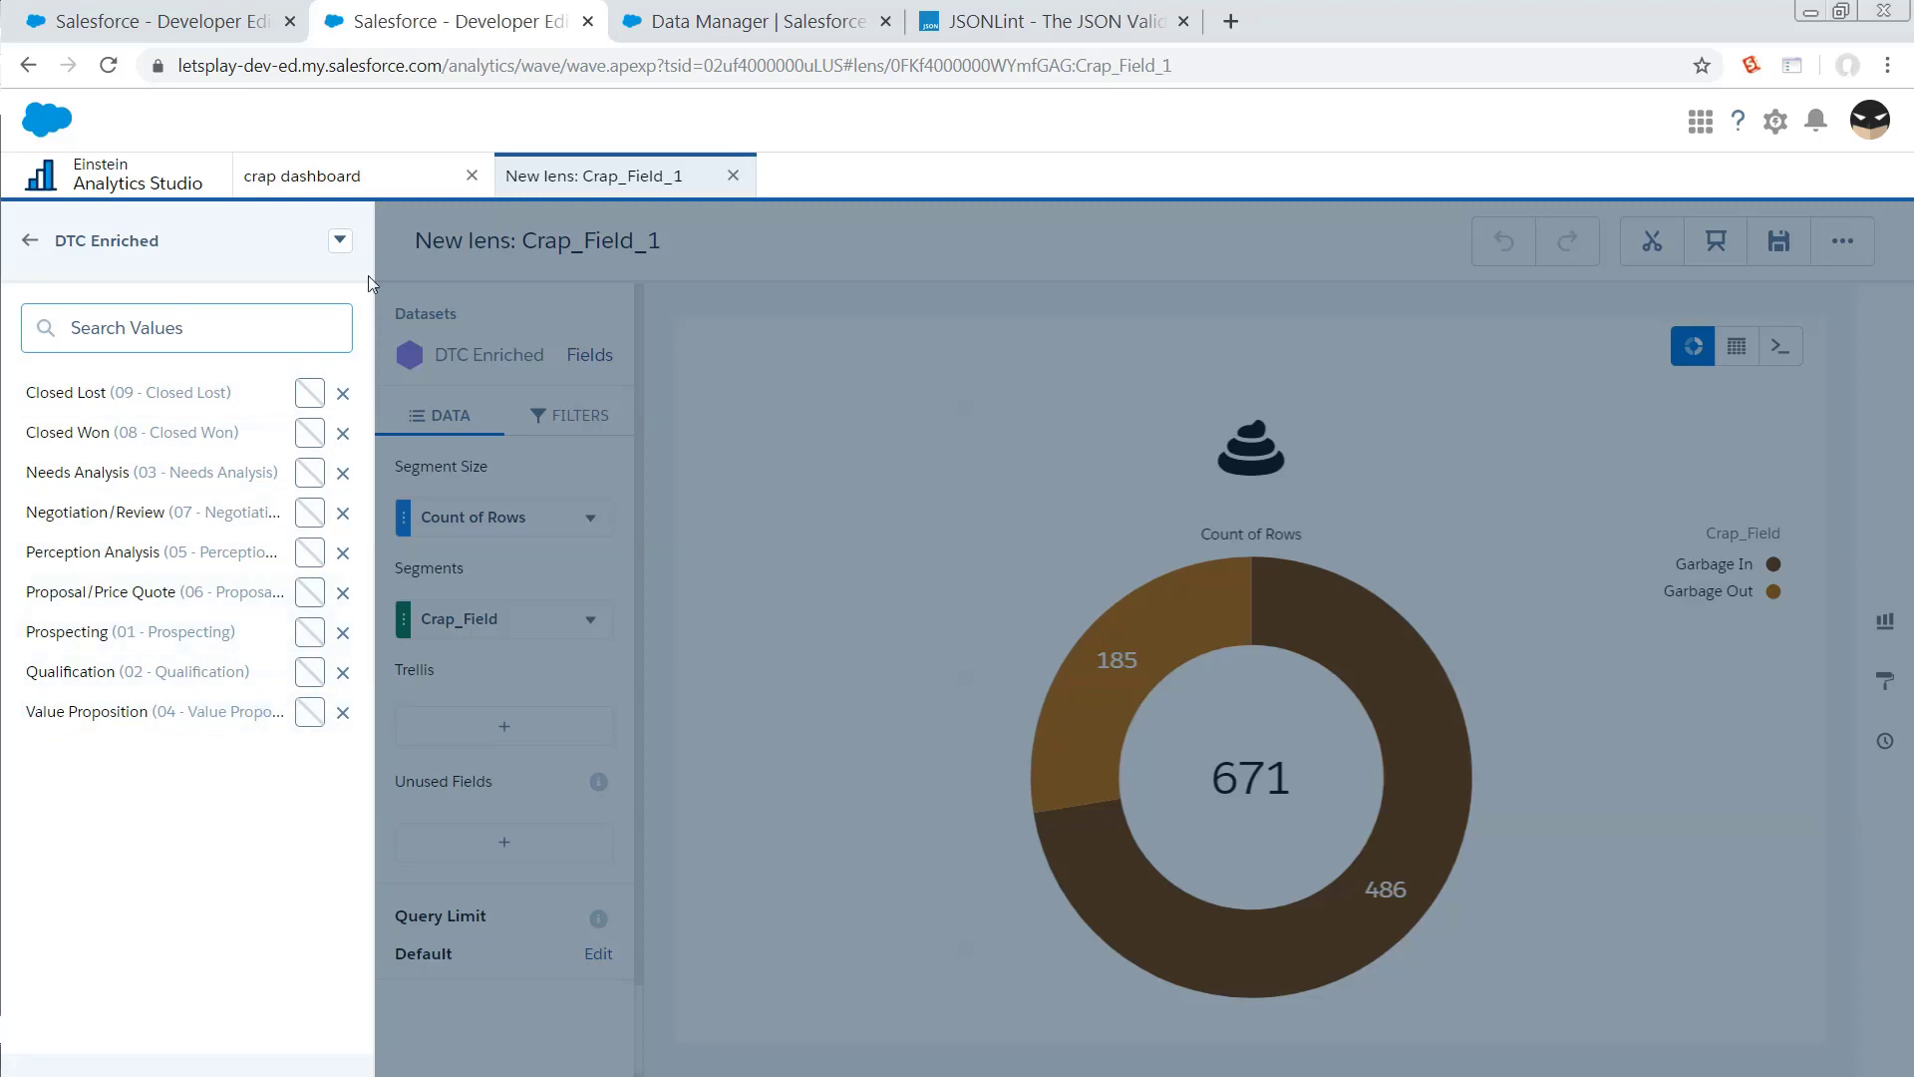
# - Go back to editing the crap dashboard, select the Stage bar chart and compare it with the dashboard in the other browser tab
pyautogui.click(309, 176)
pyautogui.click(1464, 243)
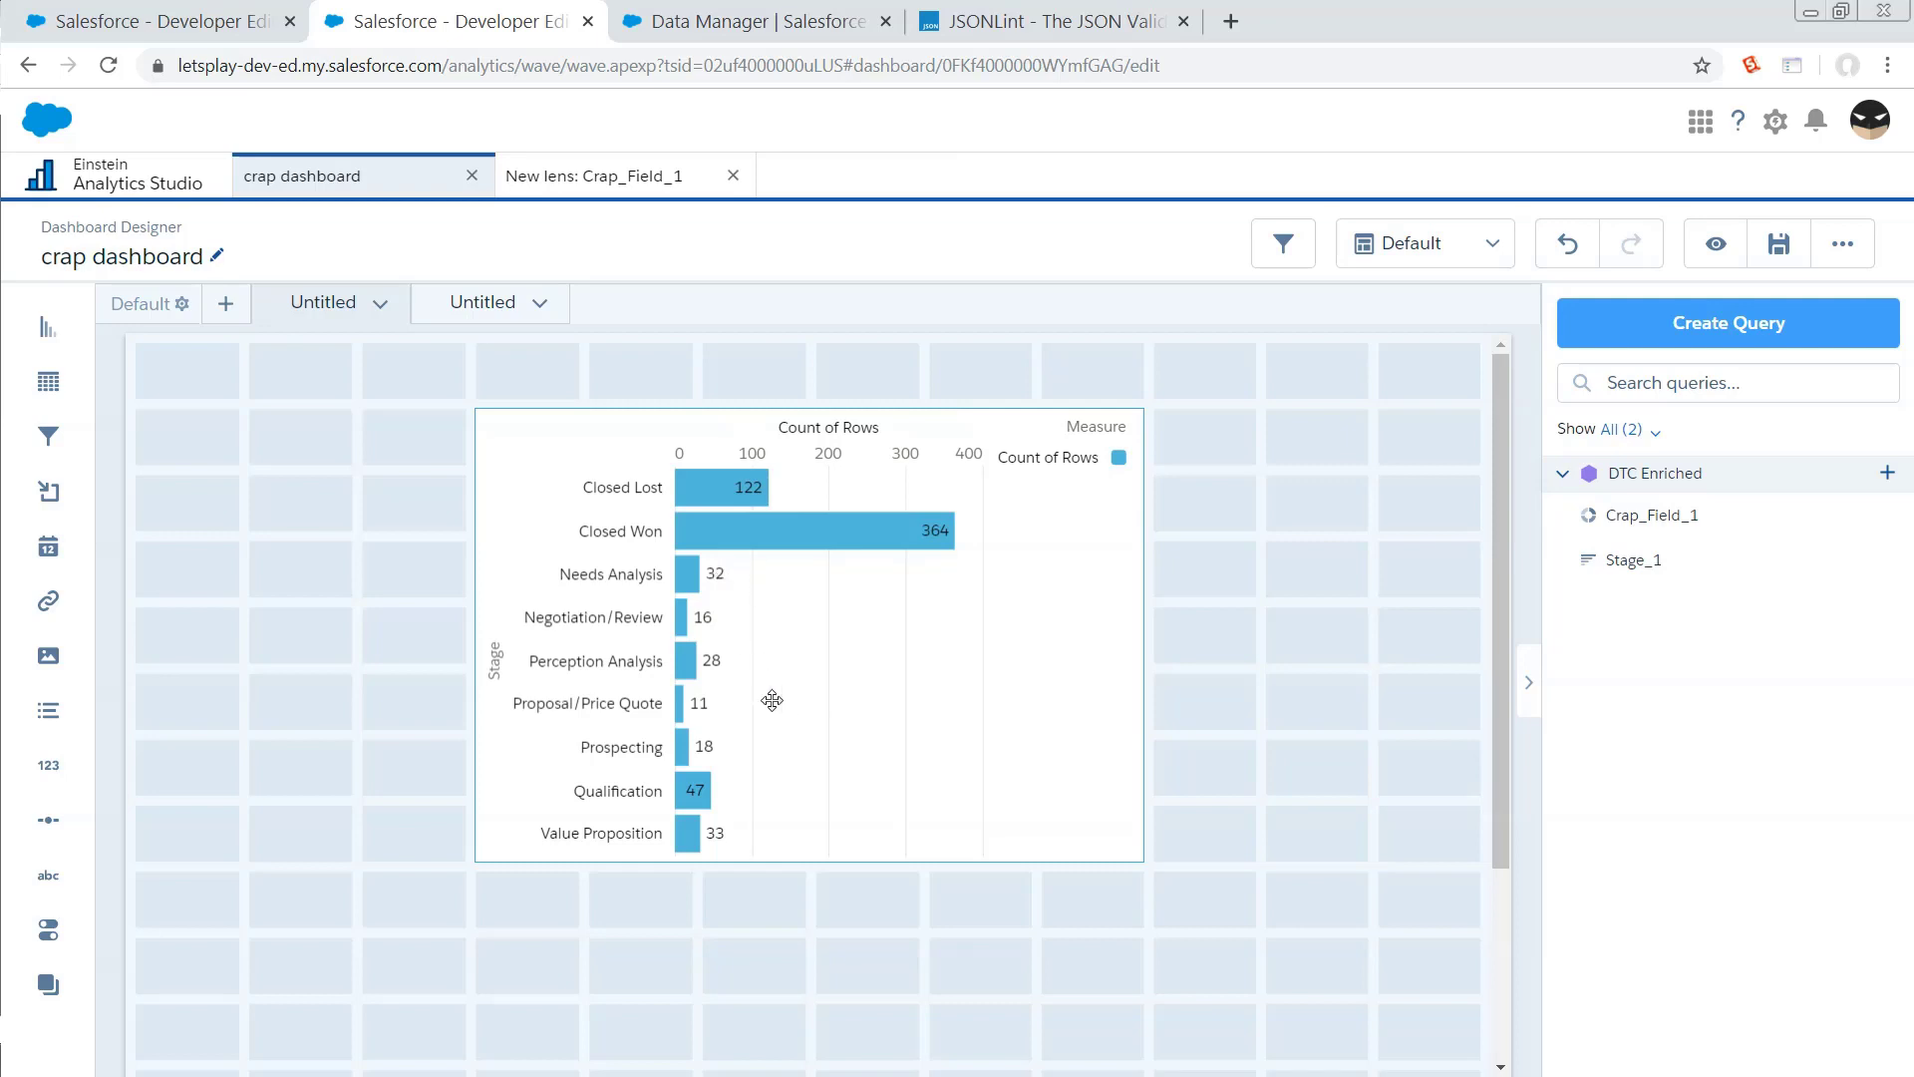
pyautogui.click(809, 719)
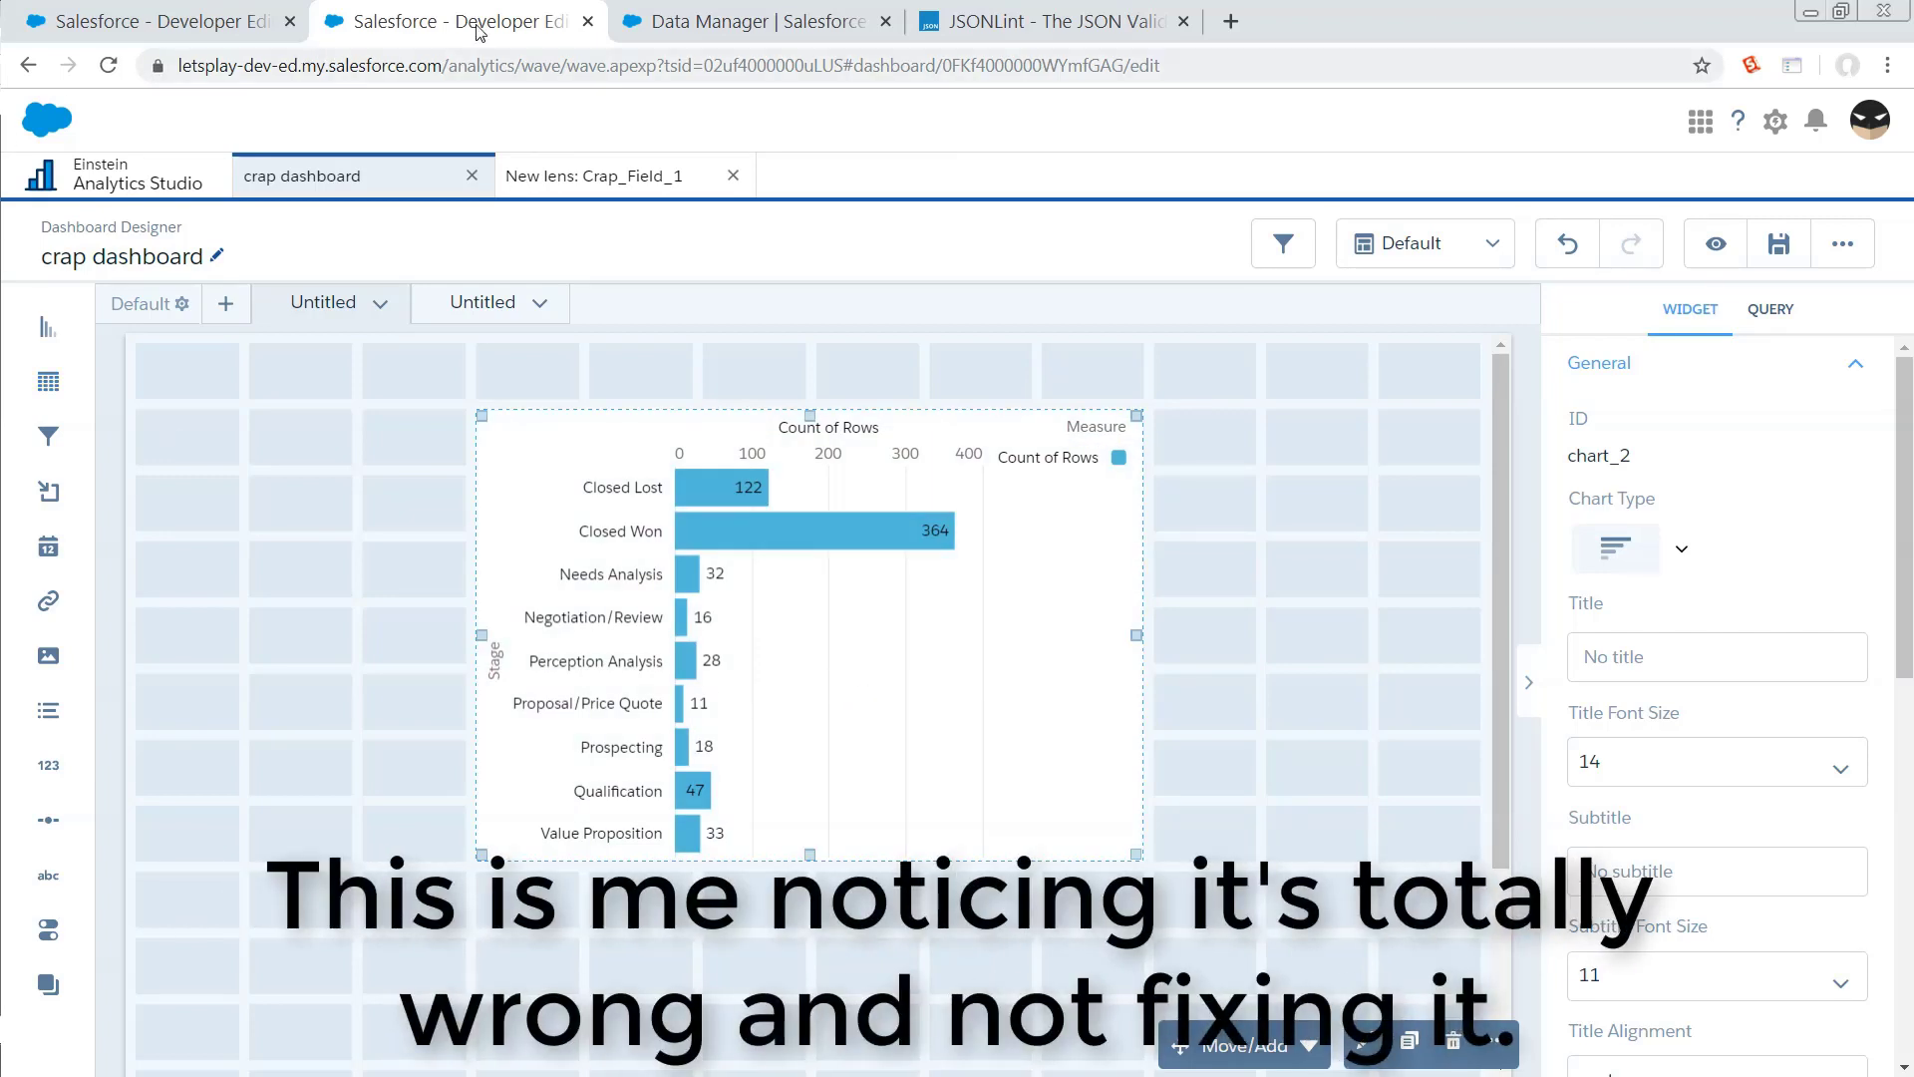
pyautogui.click(710, 22)
pyautogui.click(170, 21)
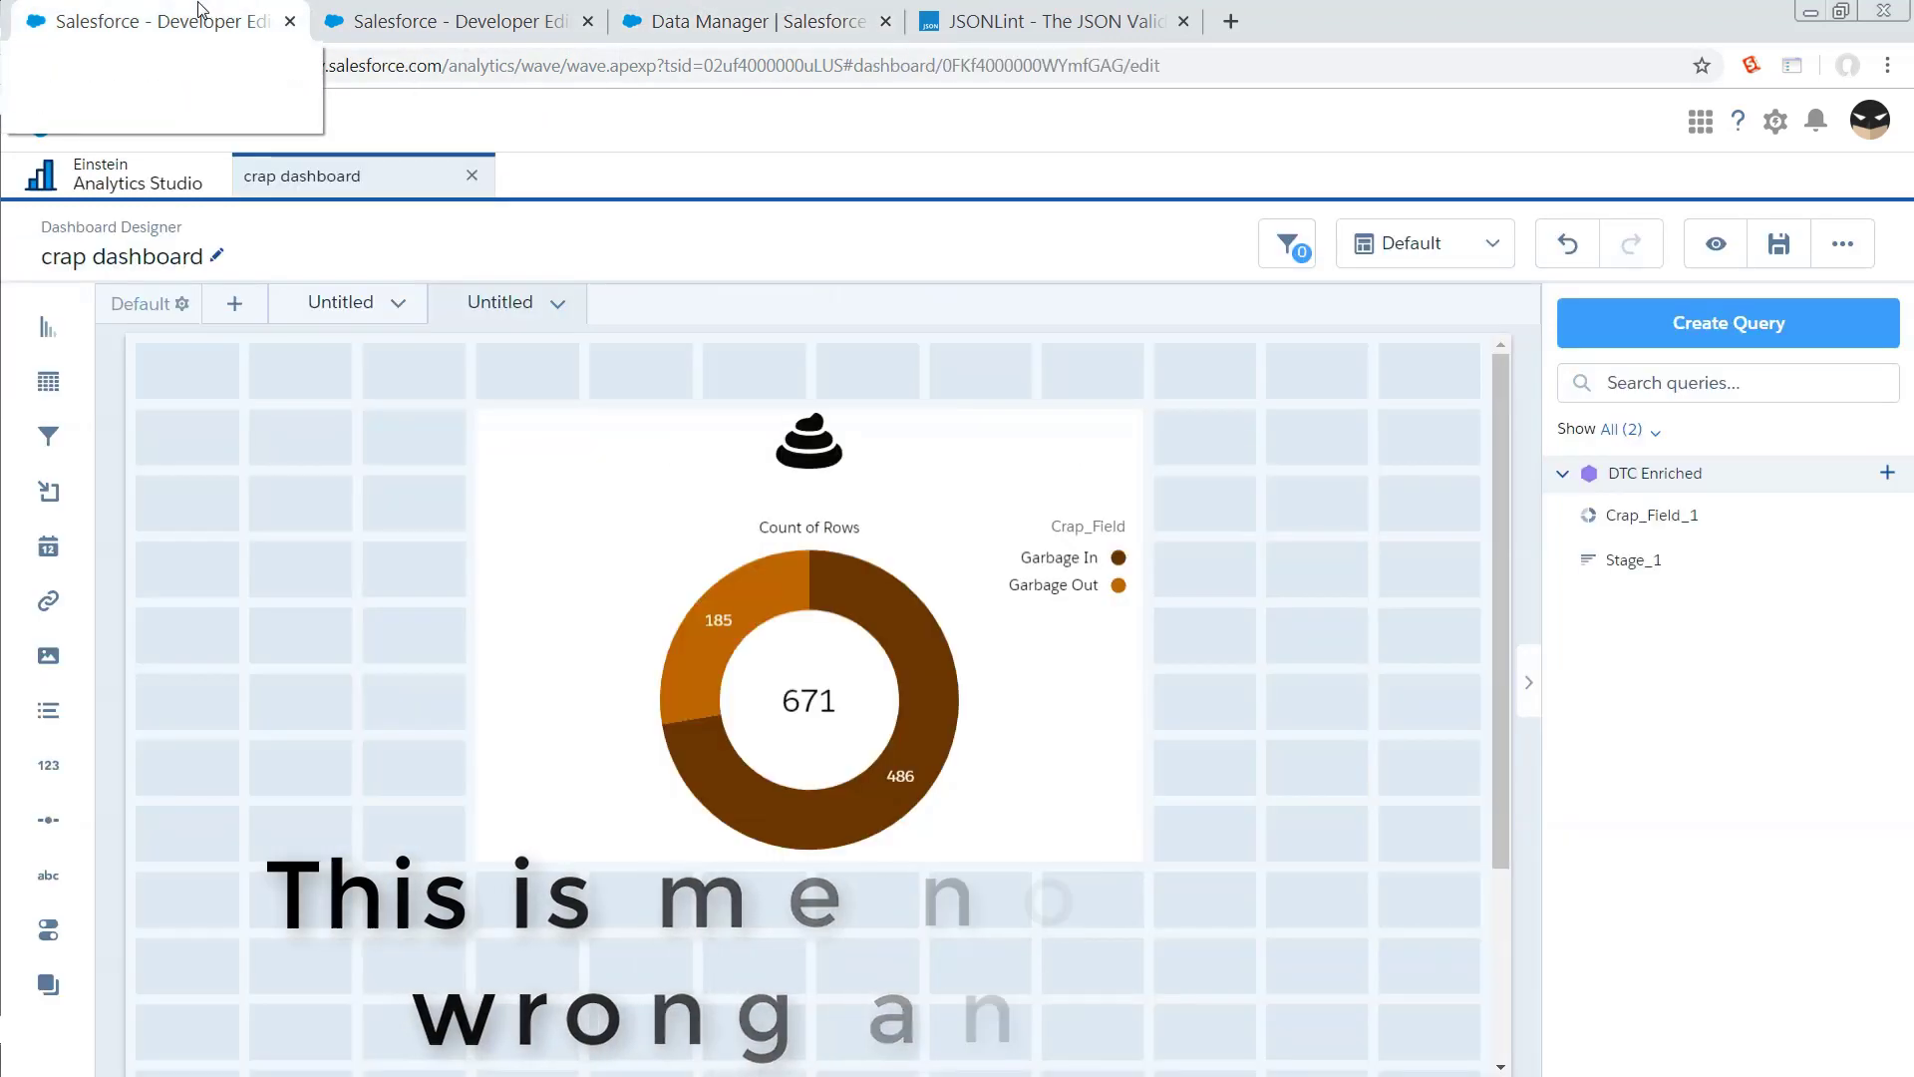
pyautogui.click(391, 10)
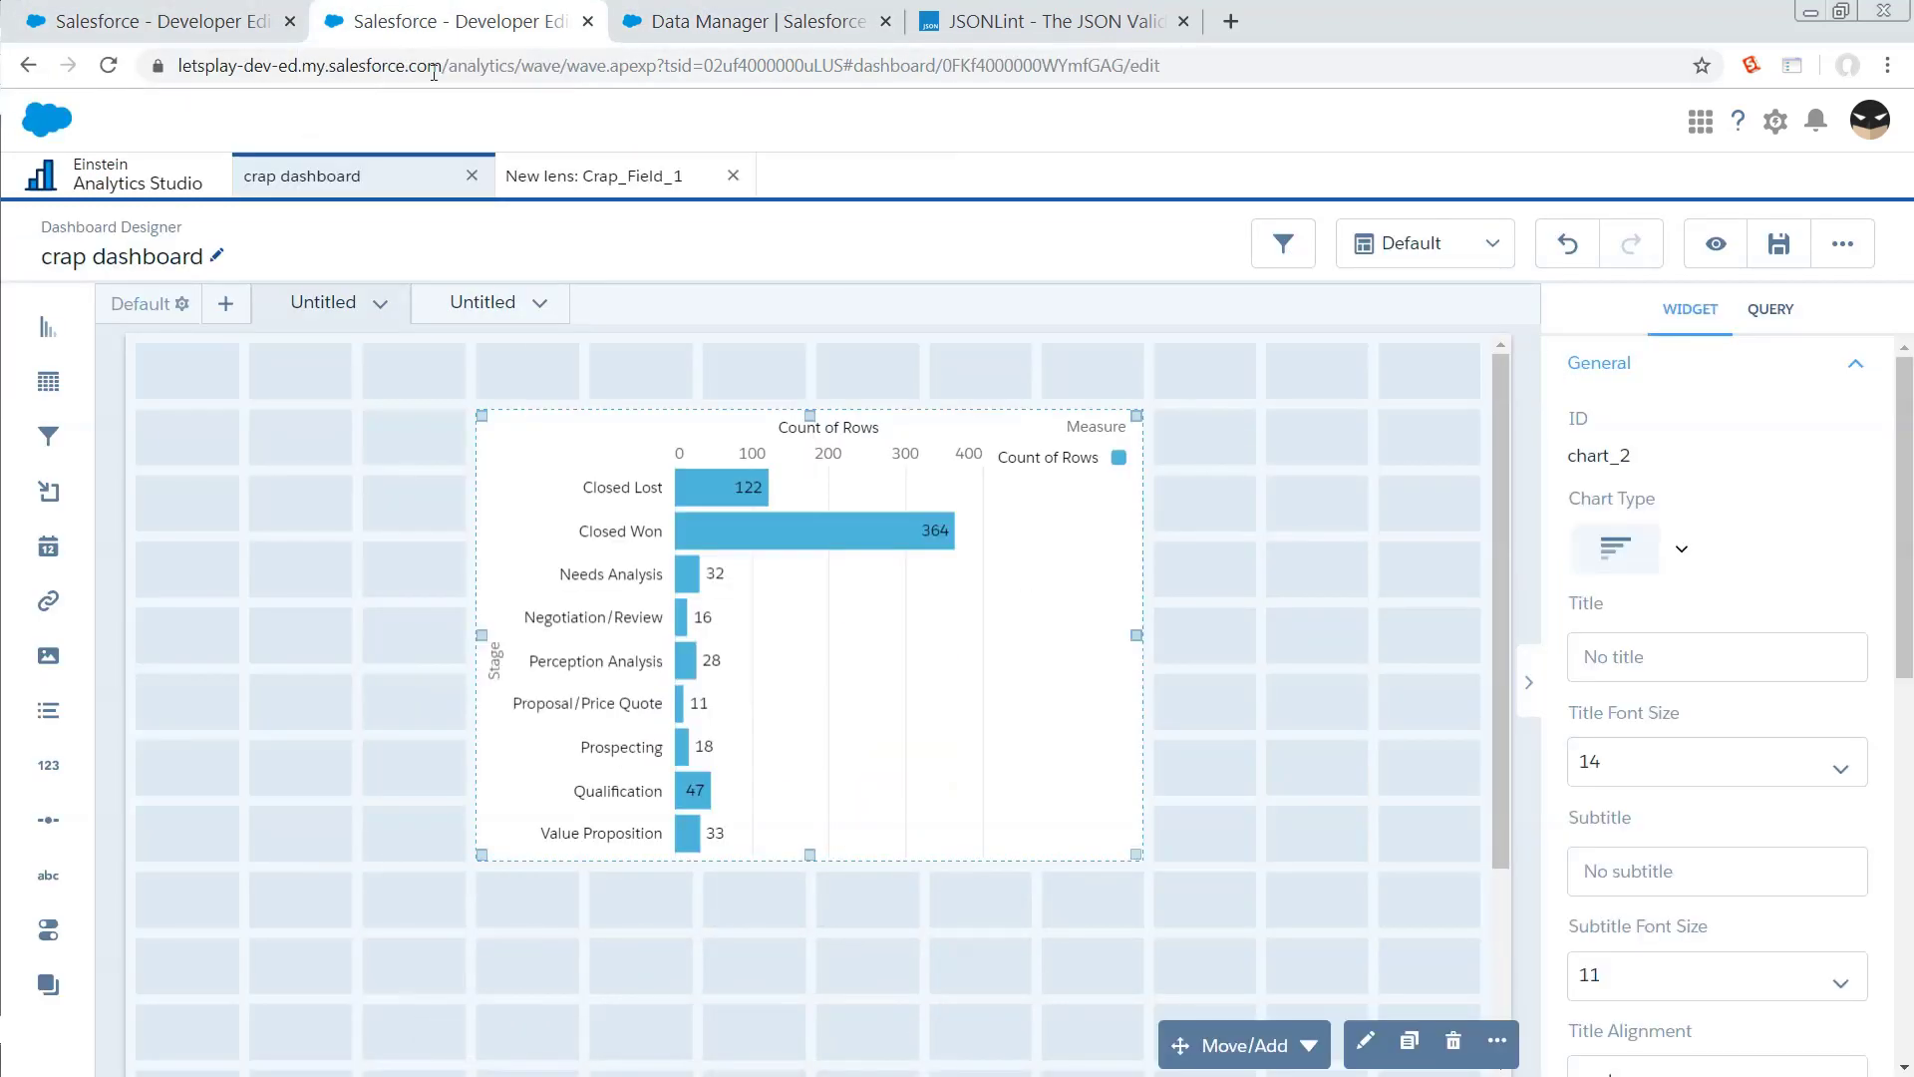
# - Return to the Crap_Field_1 lens, dismiss the application error and go back to the DTC Enriched field list
pyautogui.click(597, 185)
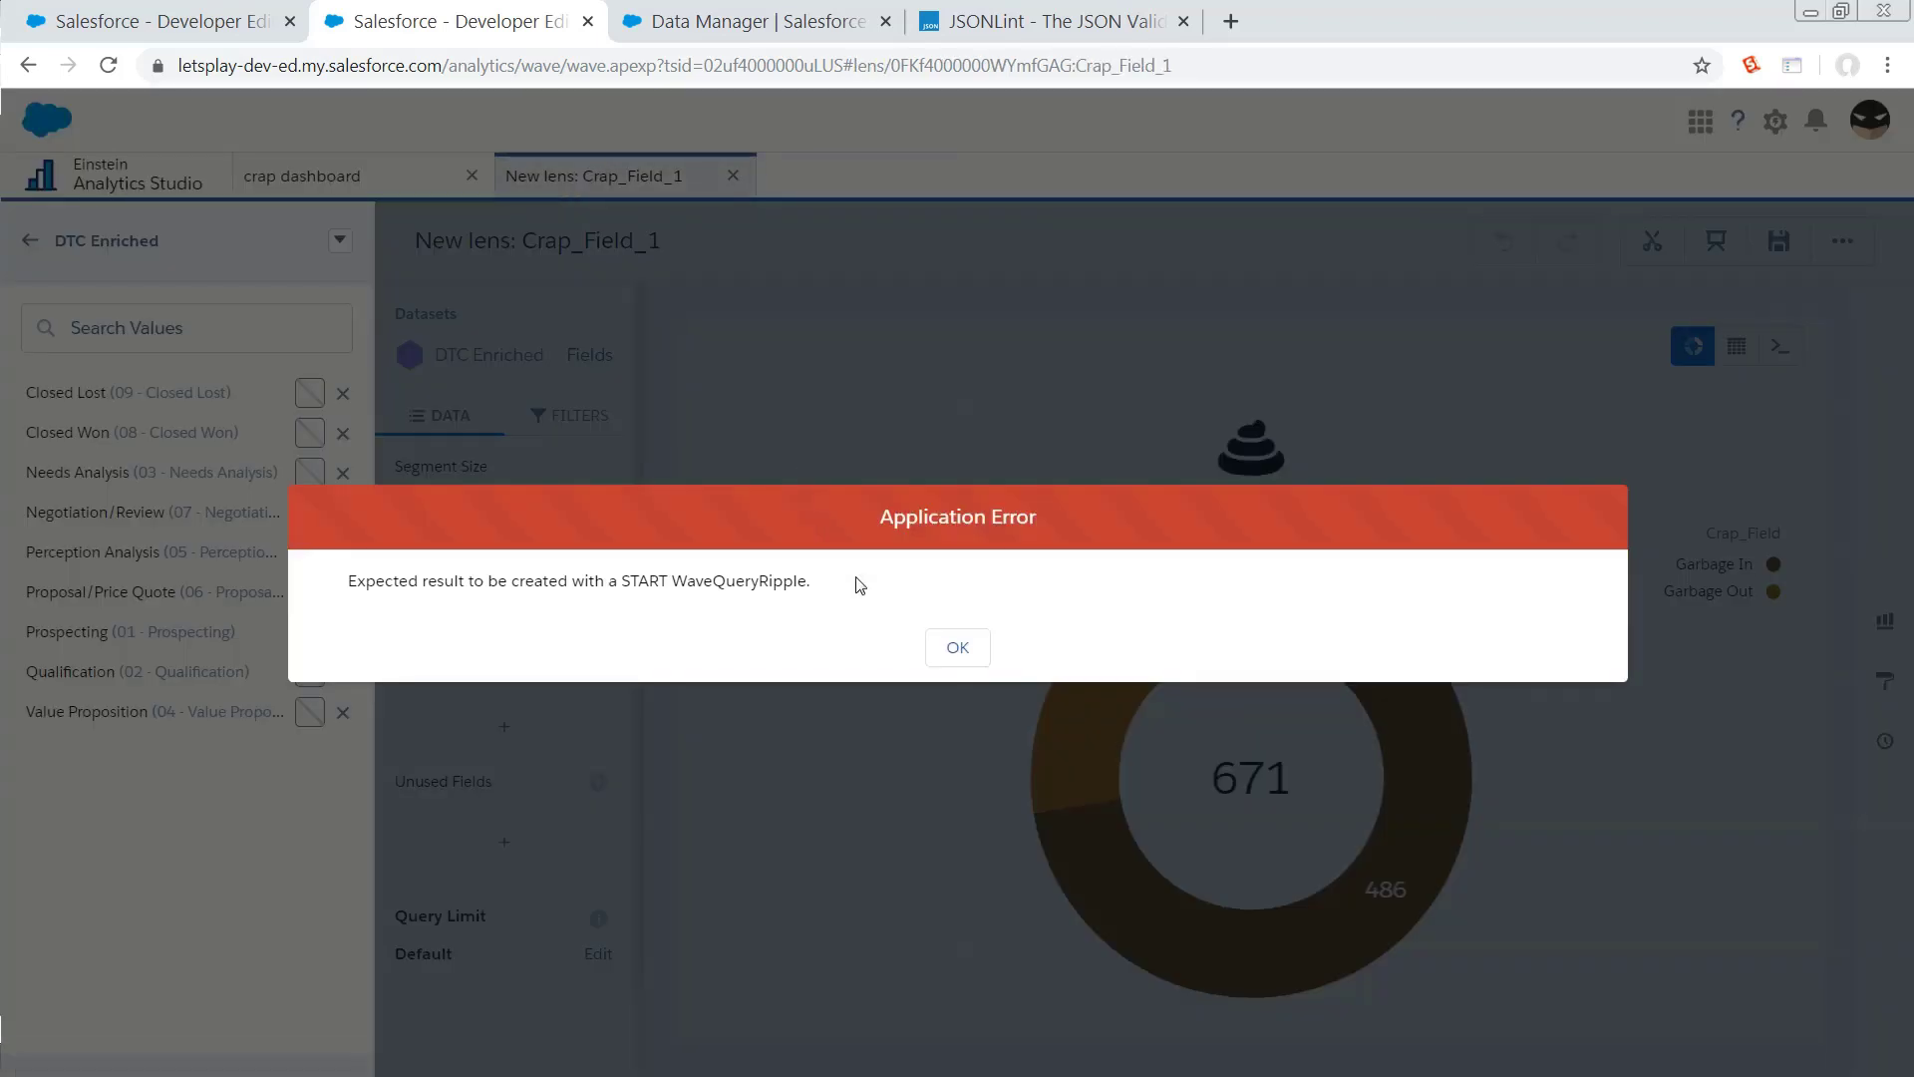
pyautogui.click(959, 649)
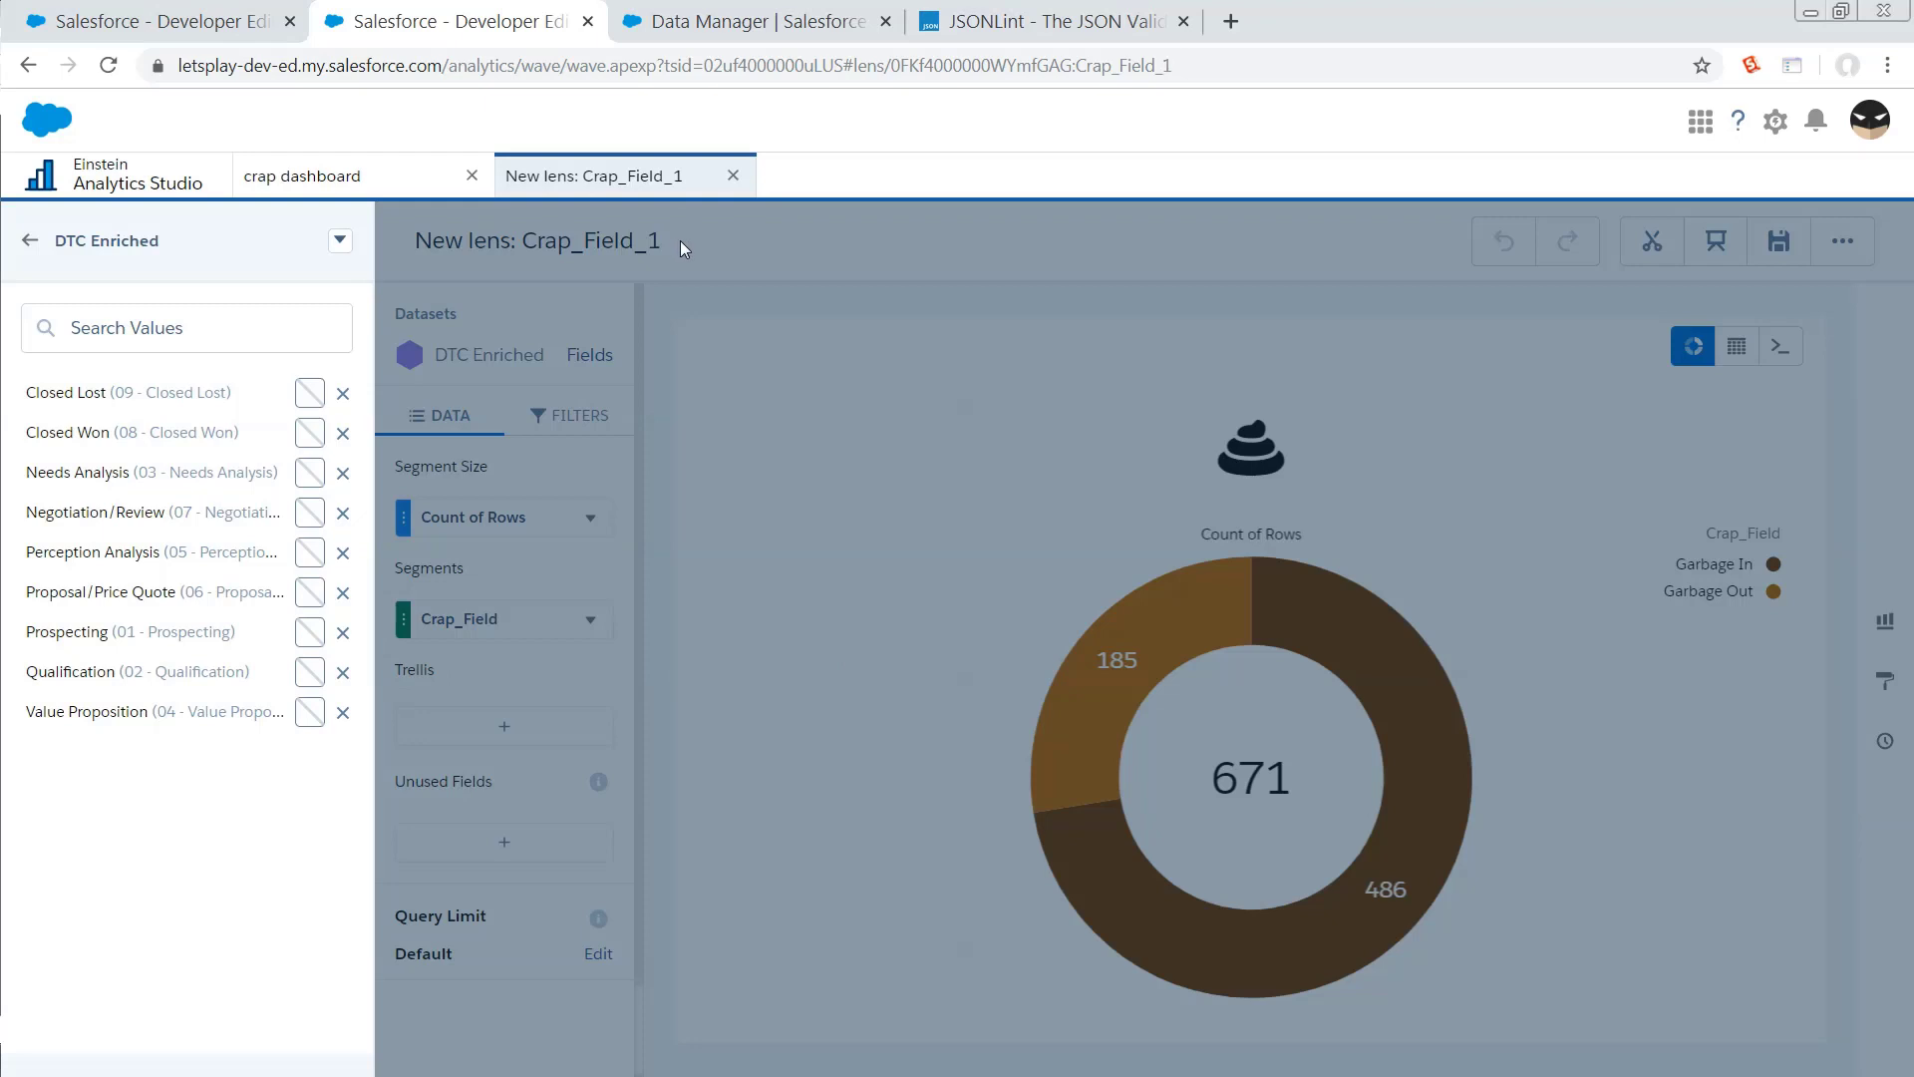
pyautogui.click(25, 243)
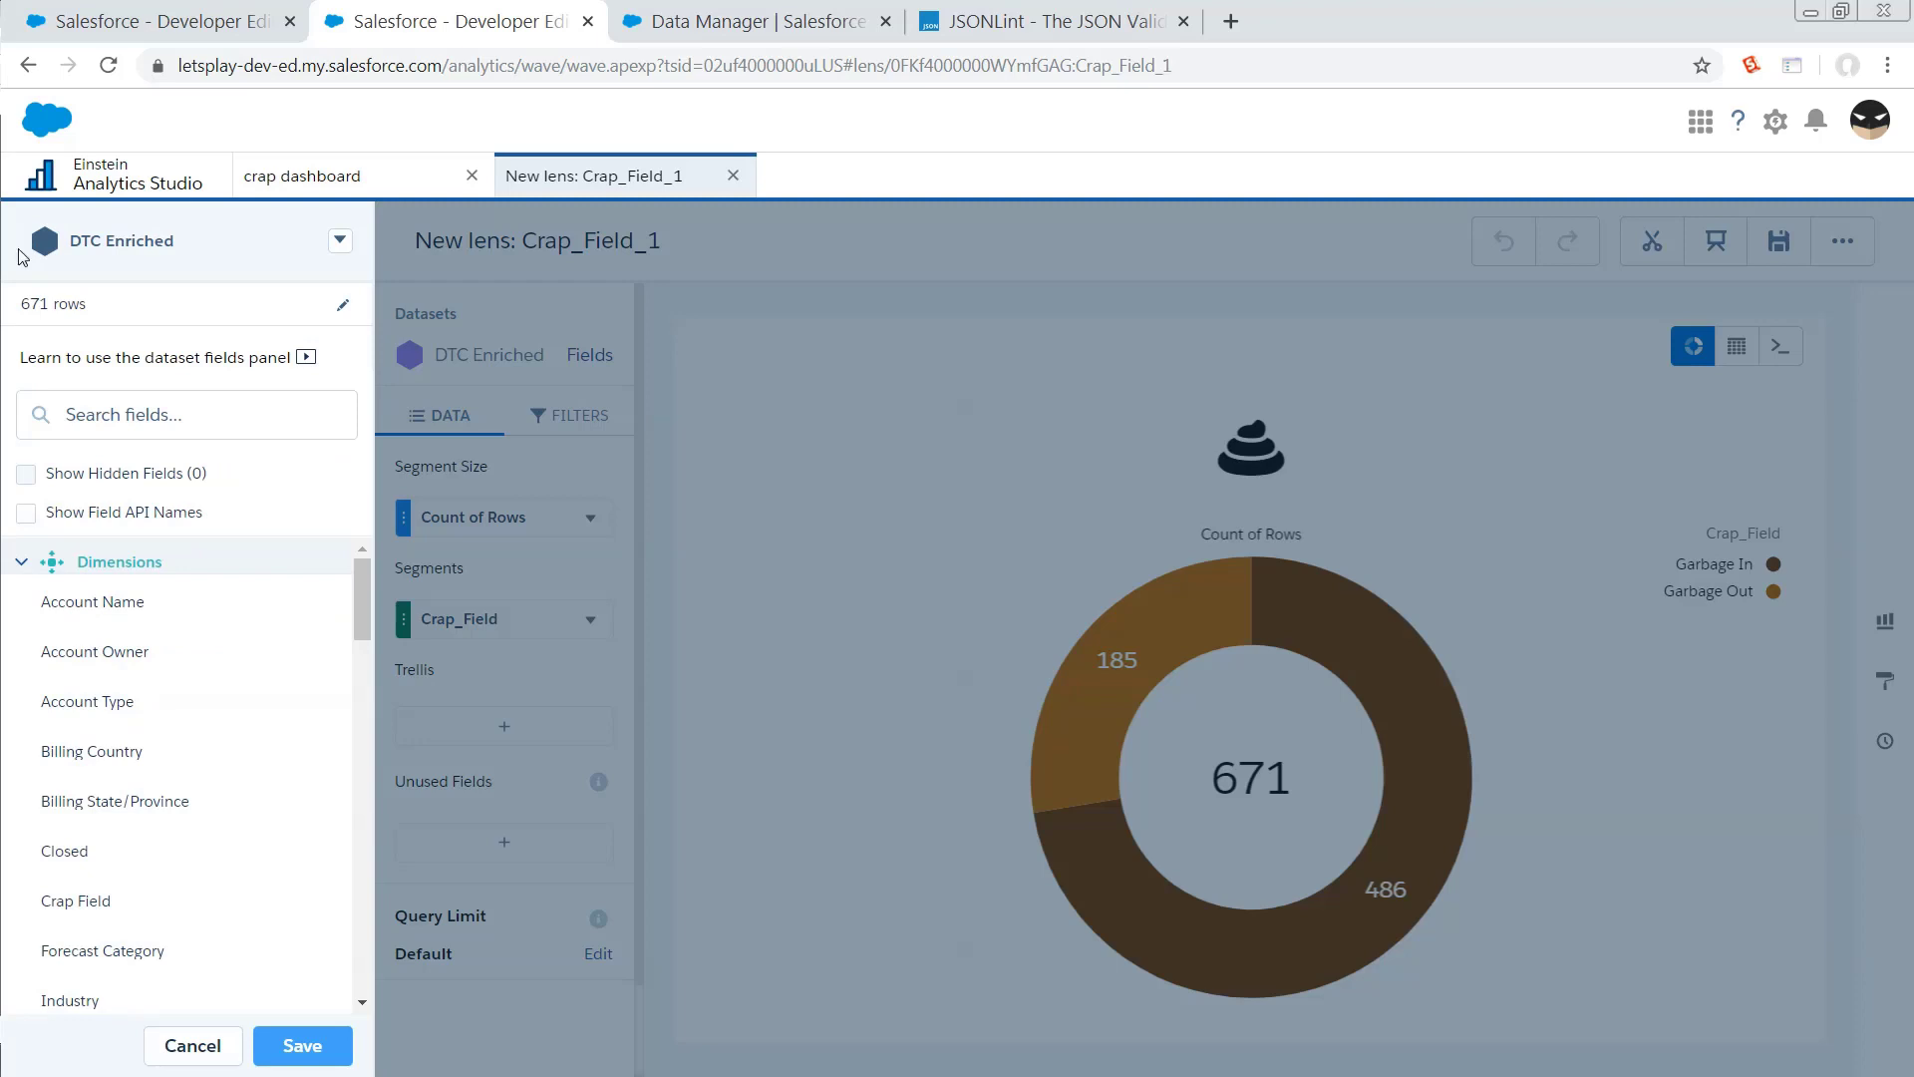
# - Add a derived measure to the DTC Enriched dataset with the API name myMeasure
pyautogui.scroll(-6, 193, 766)
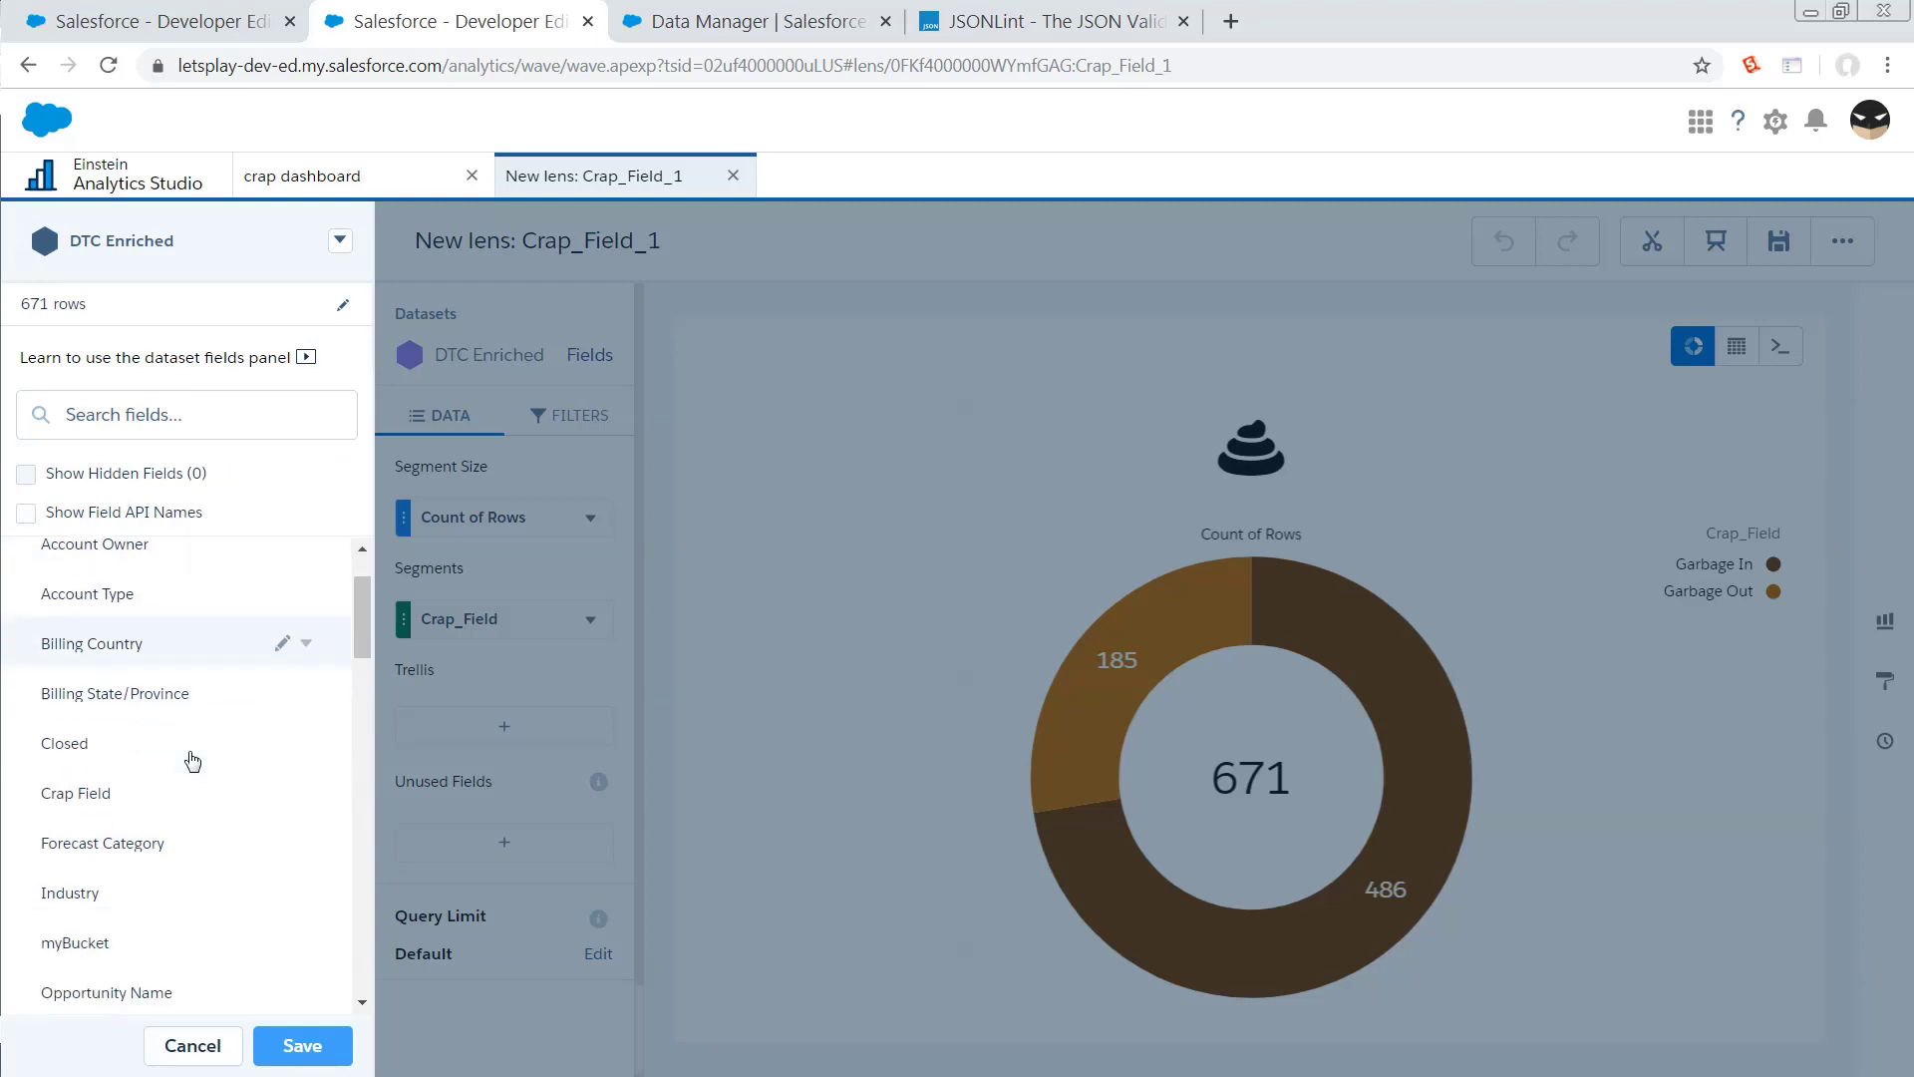
pyautogui.scroll(-4, 192, 766)
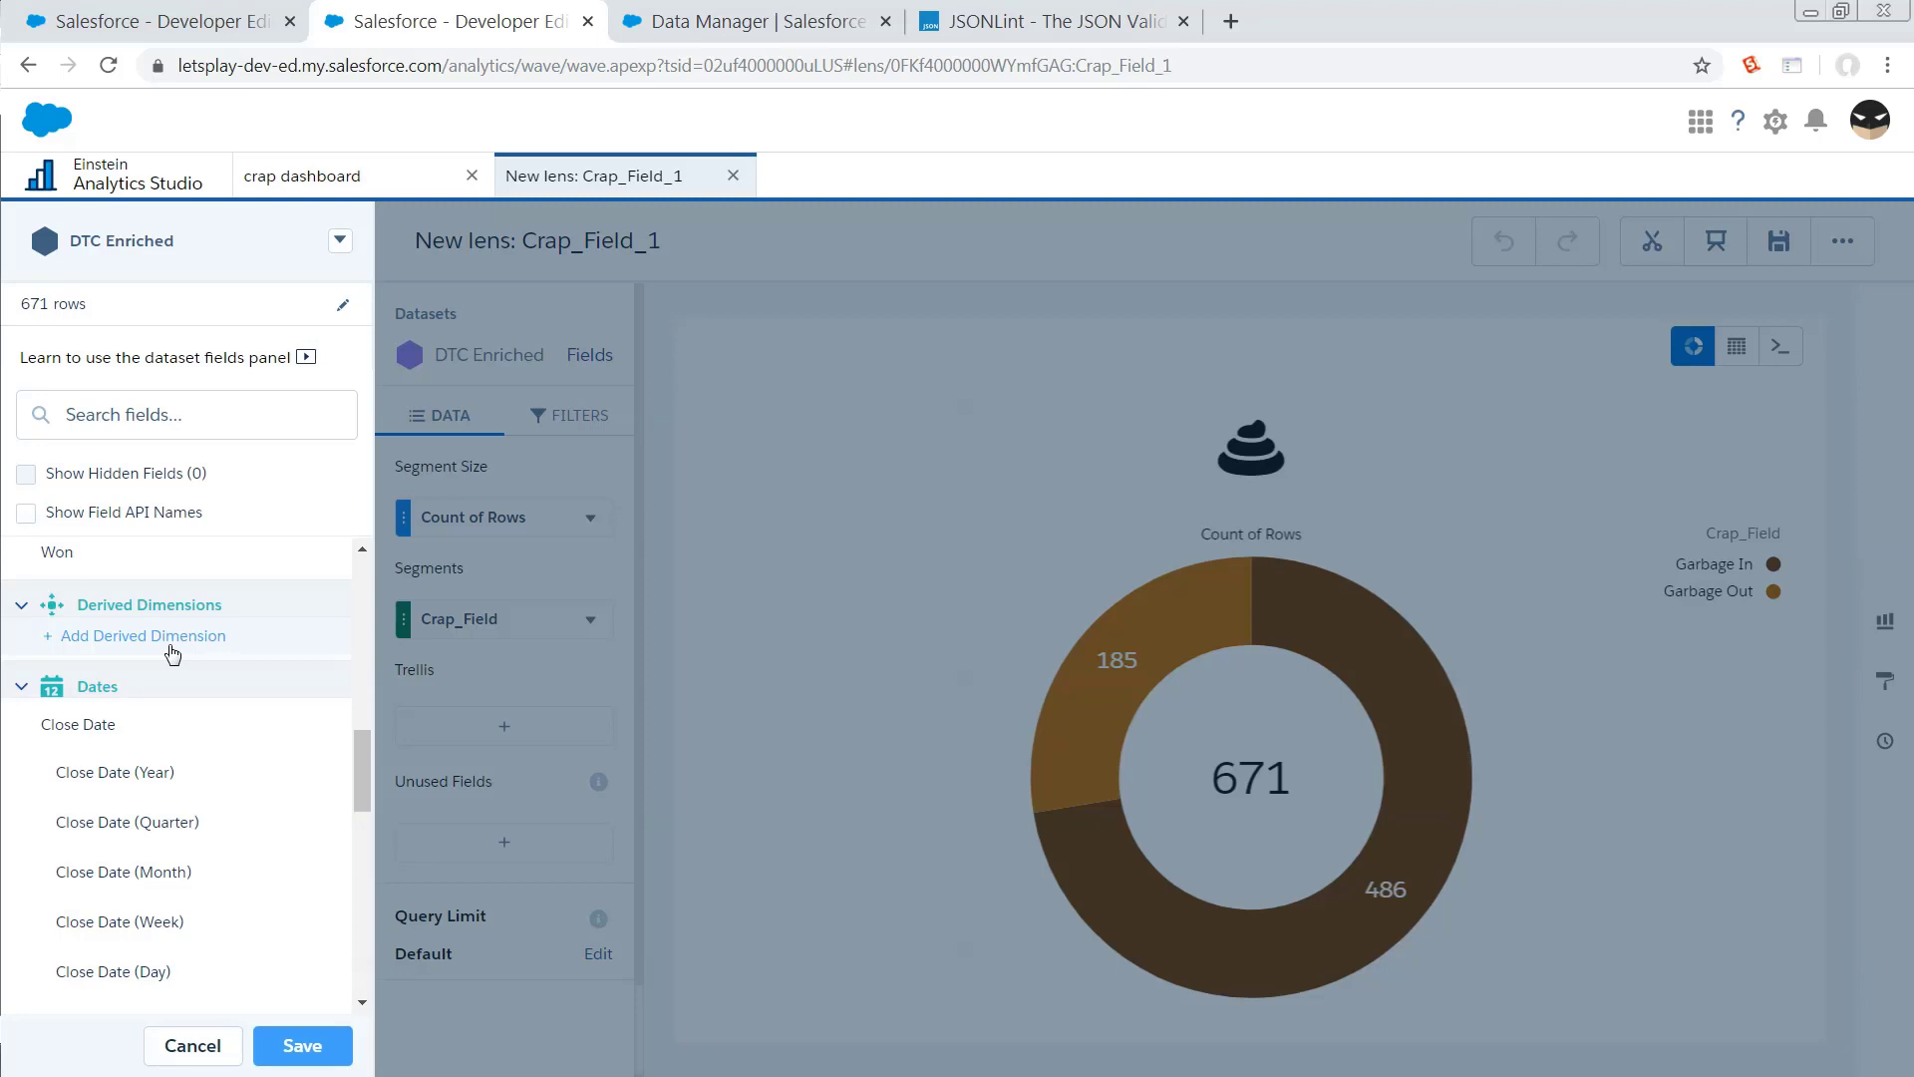
pyautogui.scroll(-12, 172, 653)
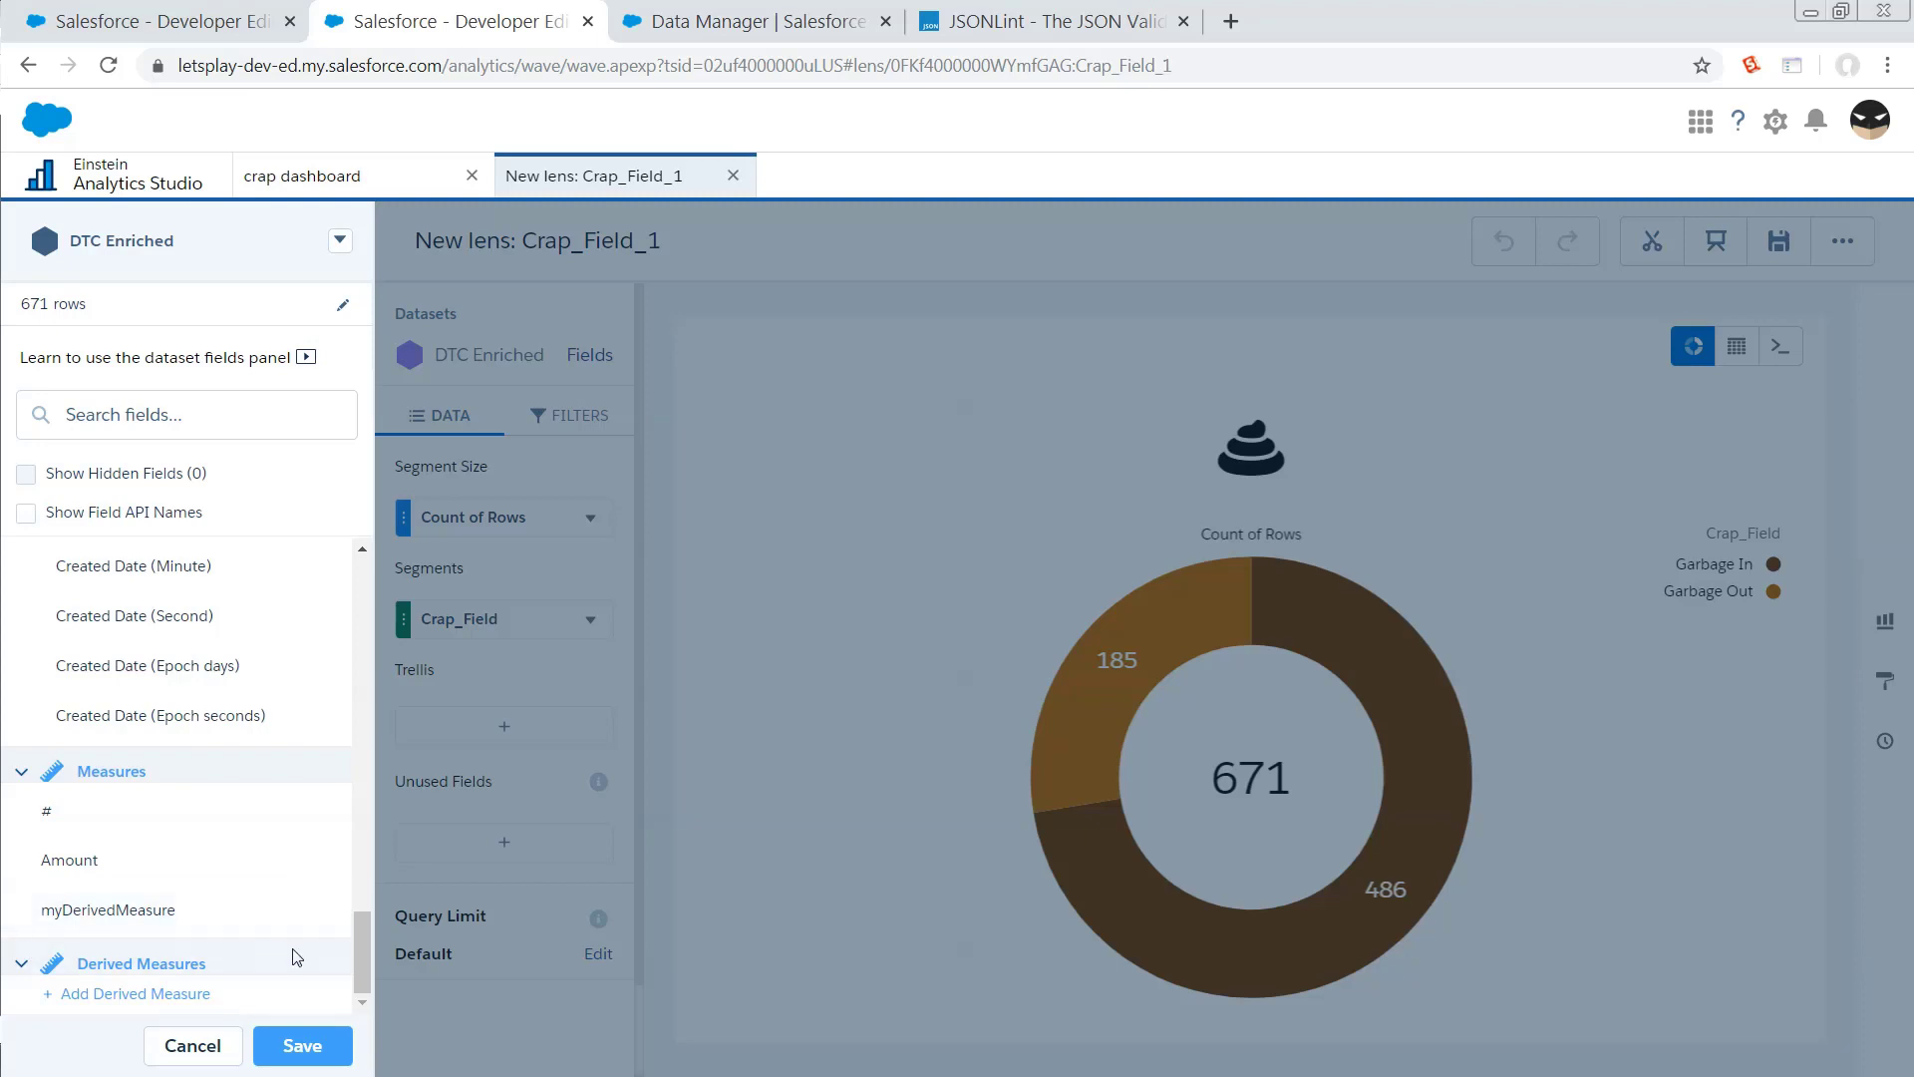
pyautogui.click(185, 997)
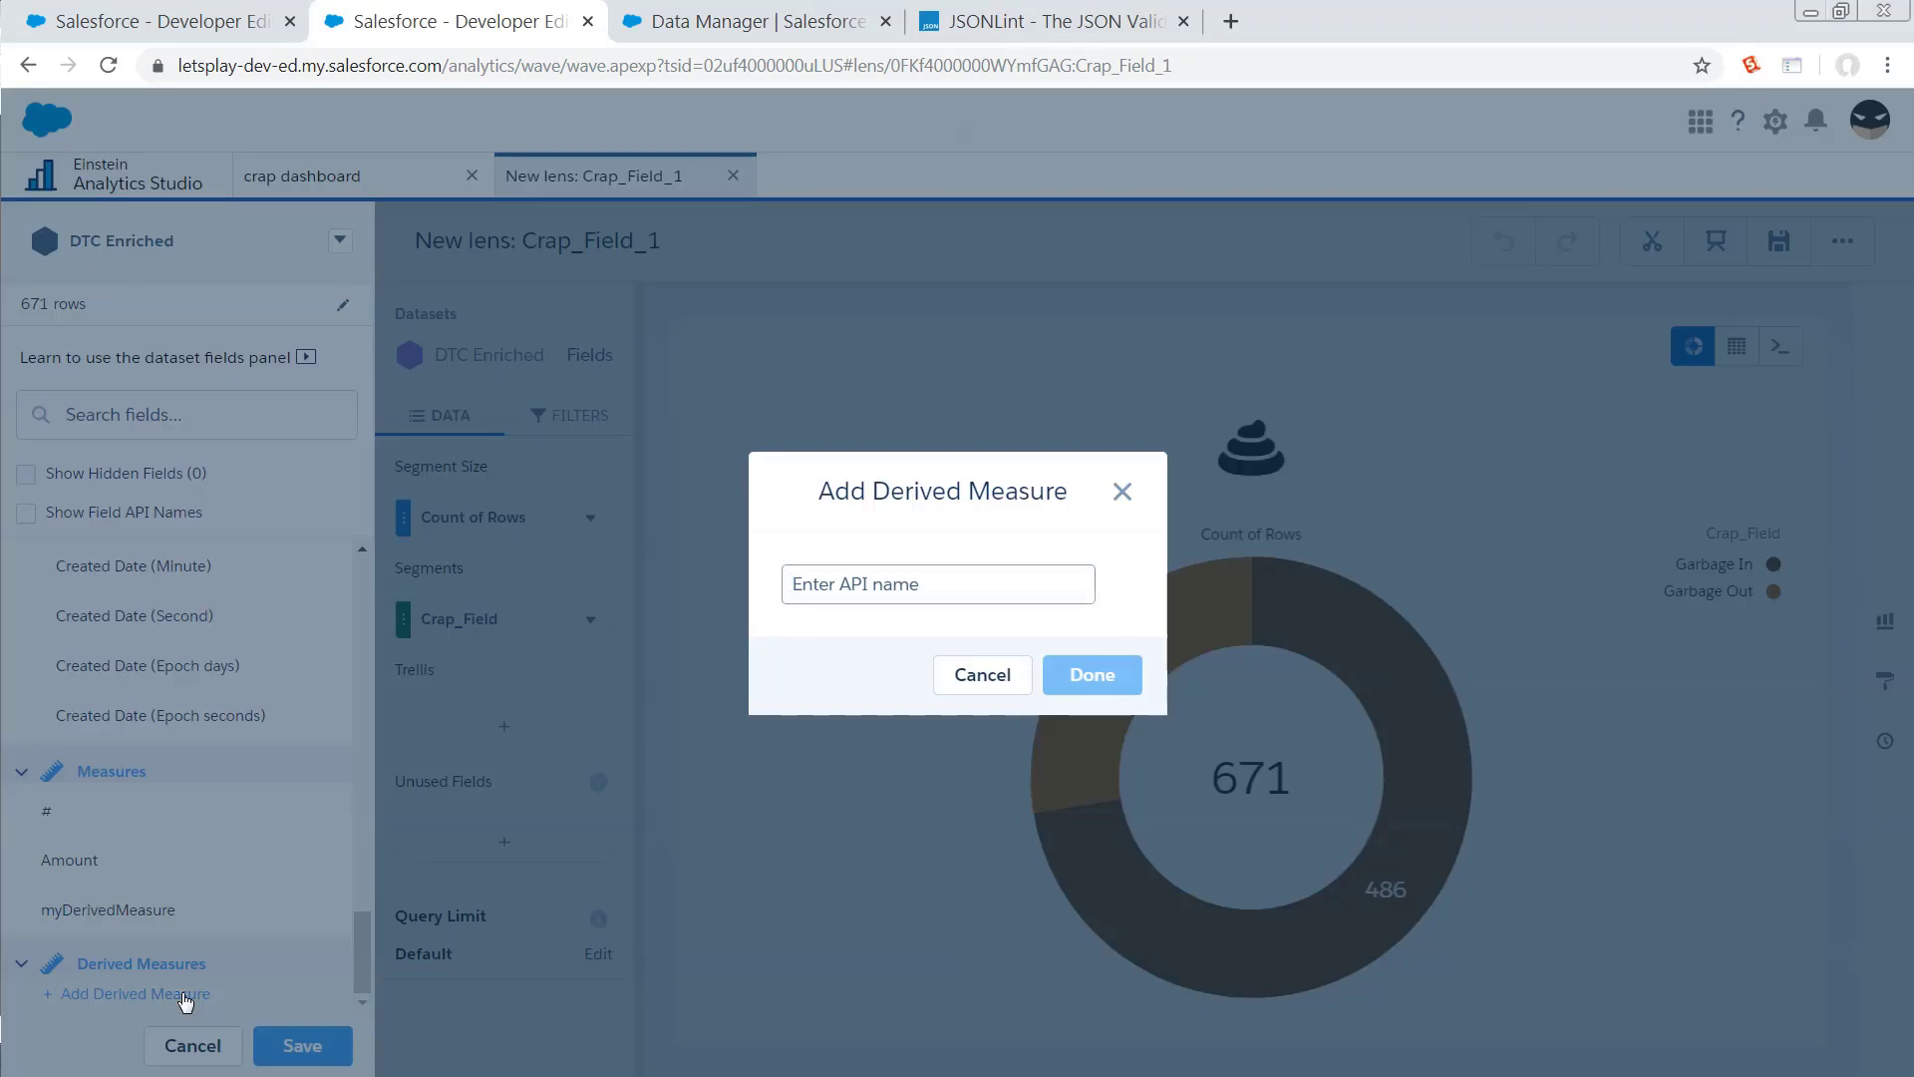
pyautogui.write('myMease')
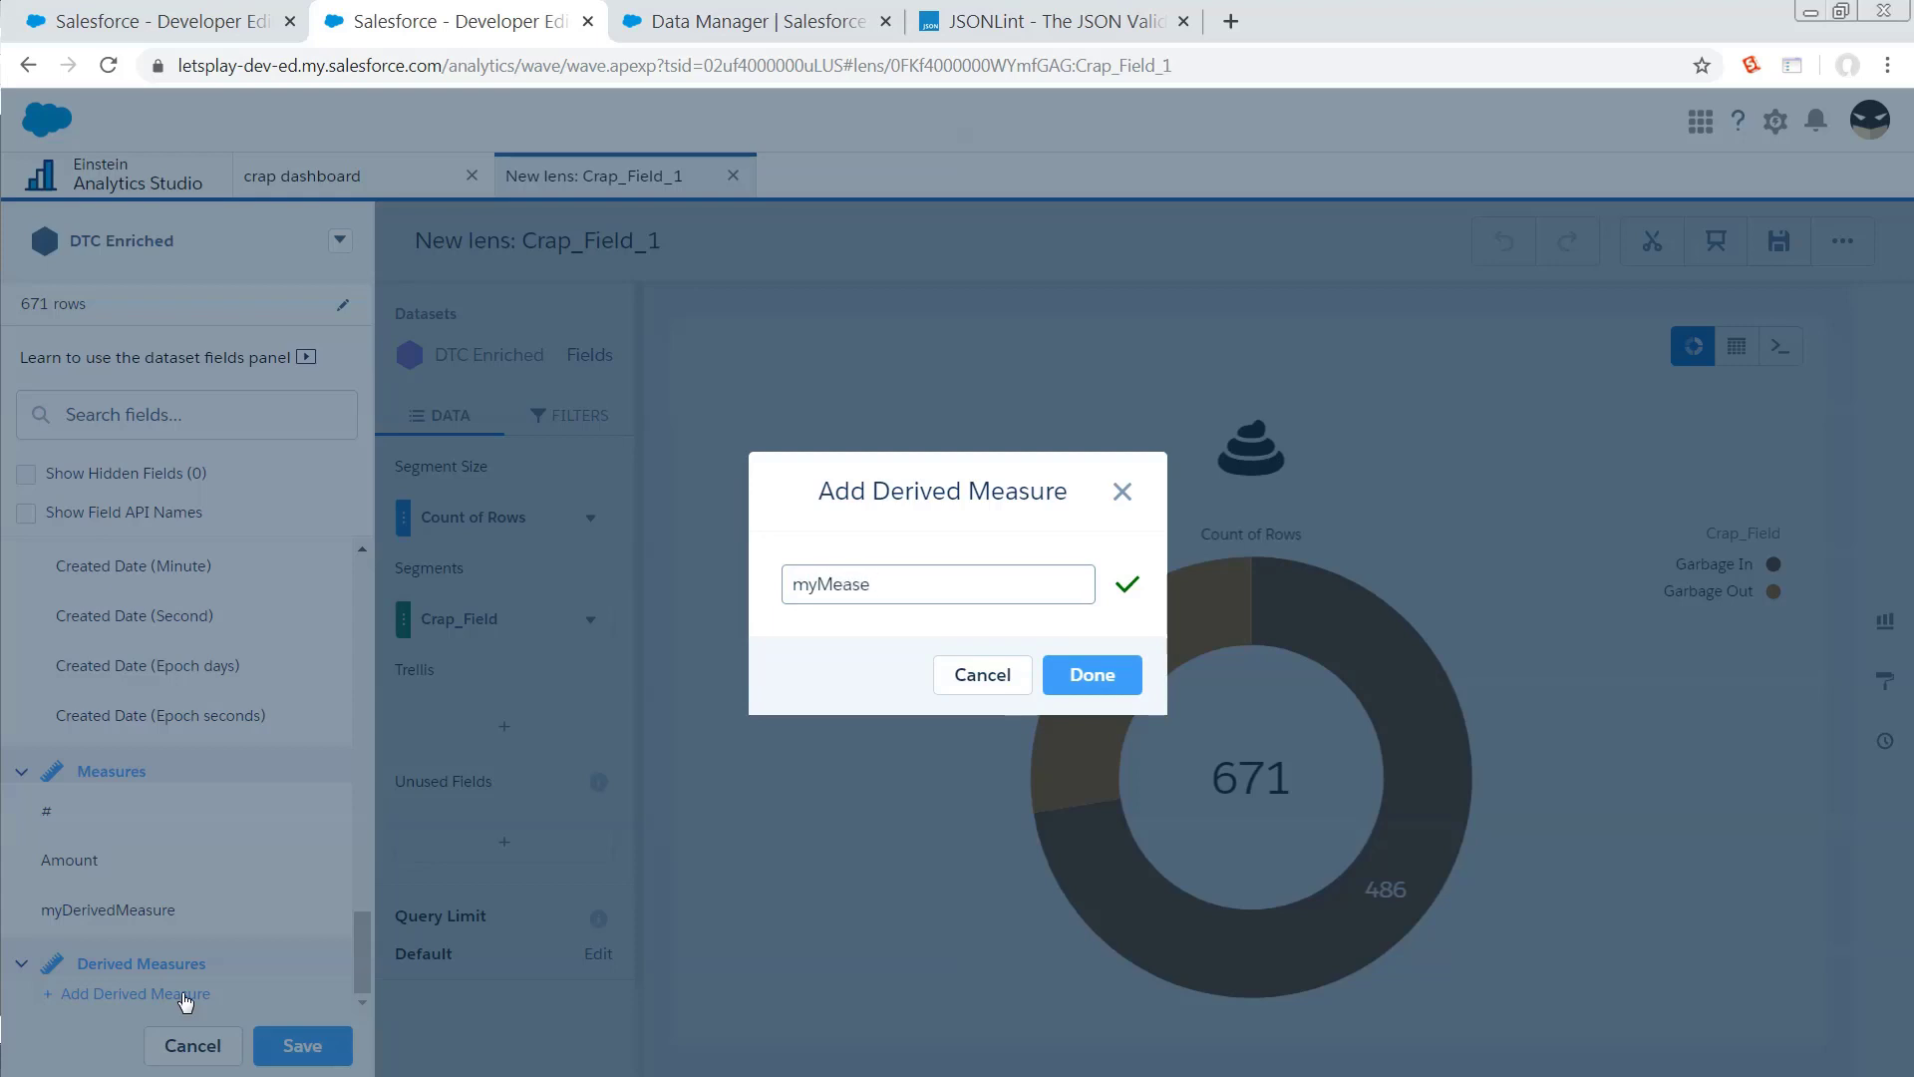
pyautogui.write('rure')
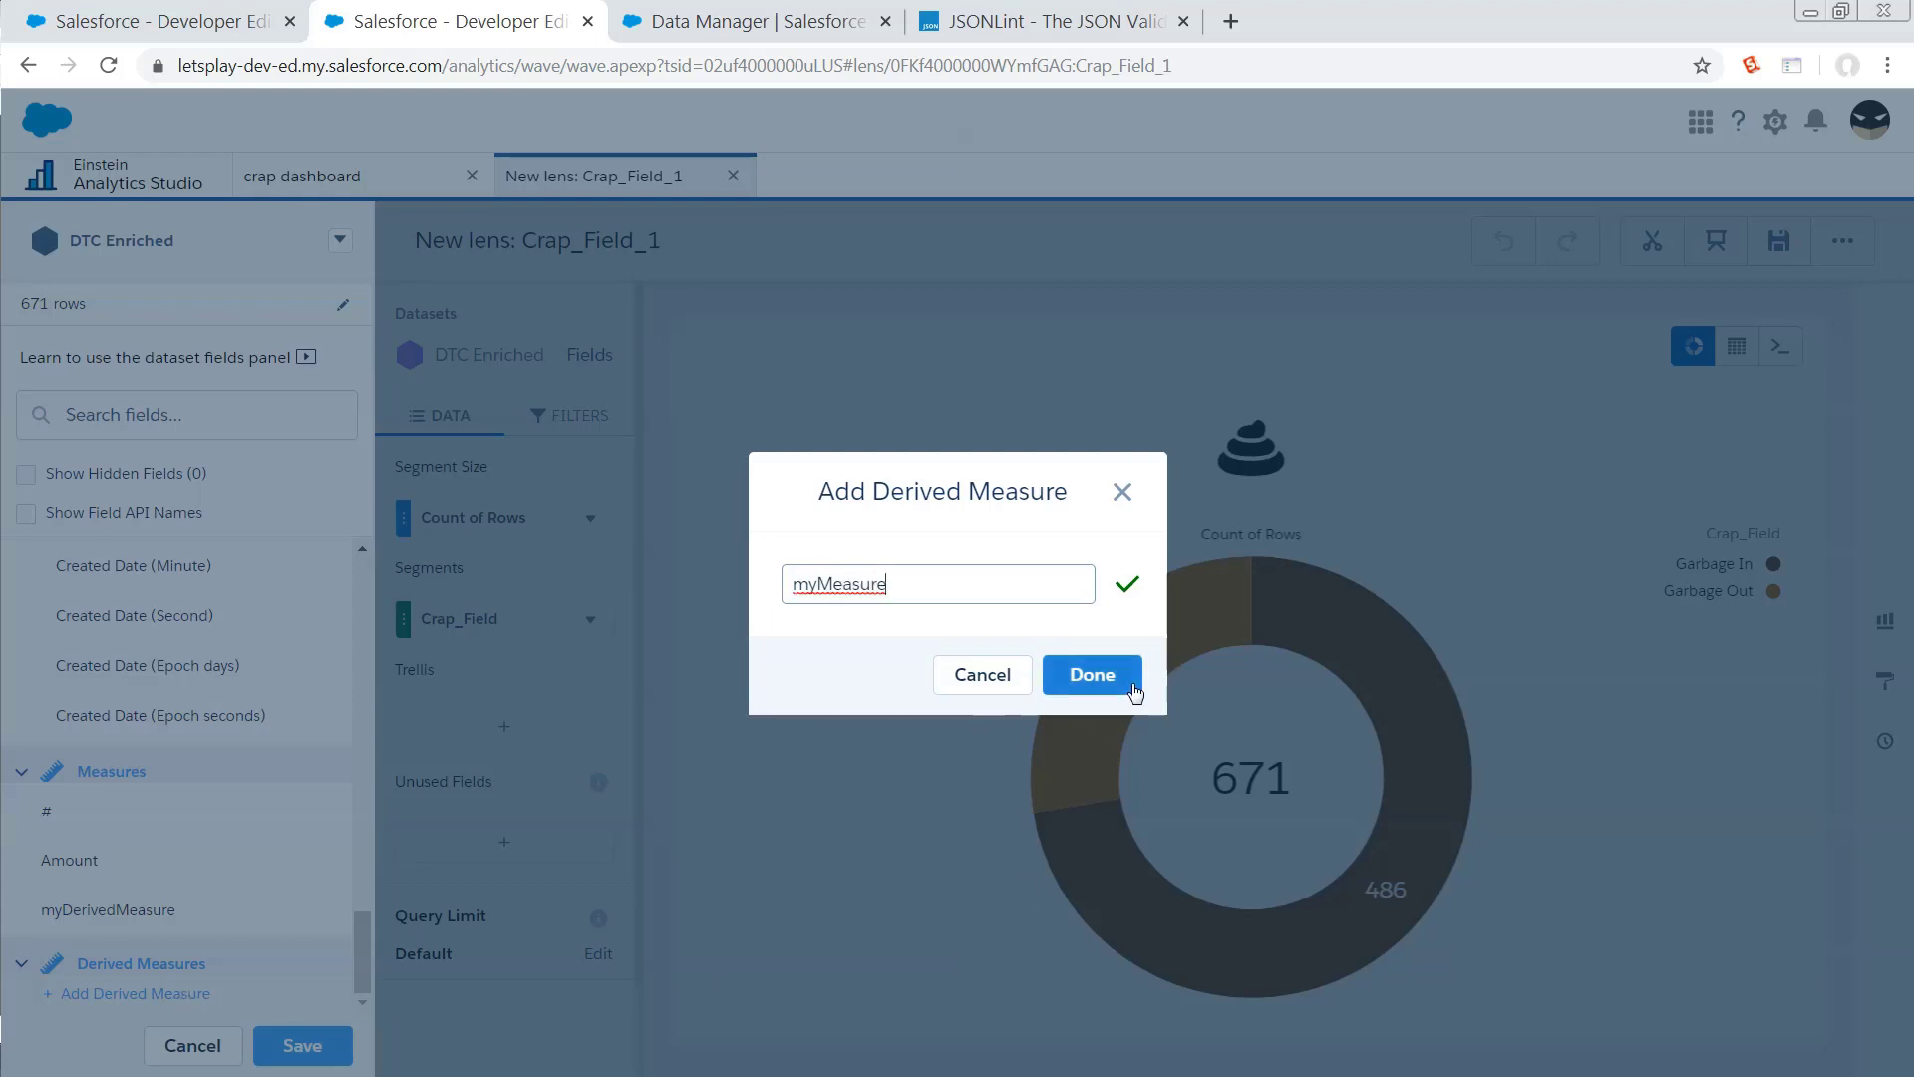
pyautogui.click(1135, 691)
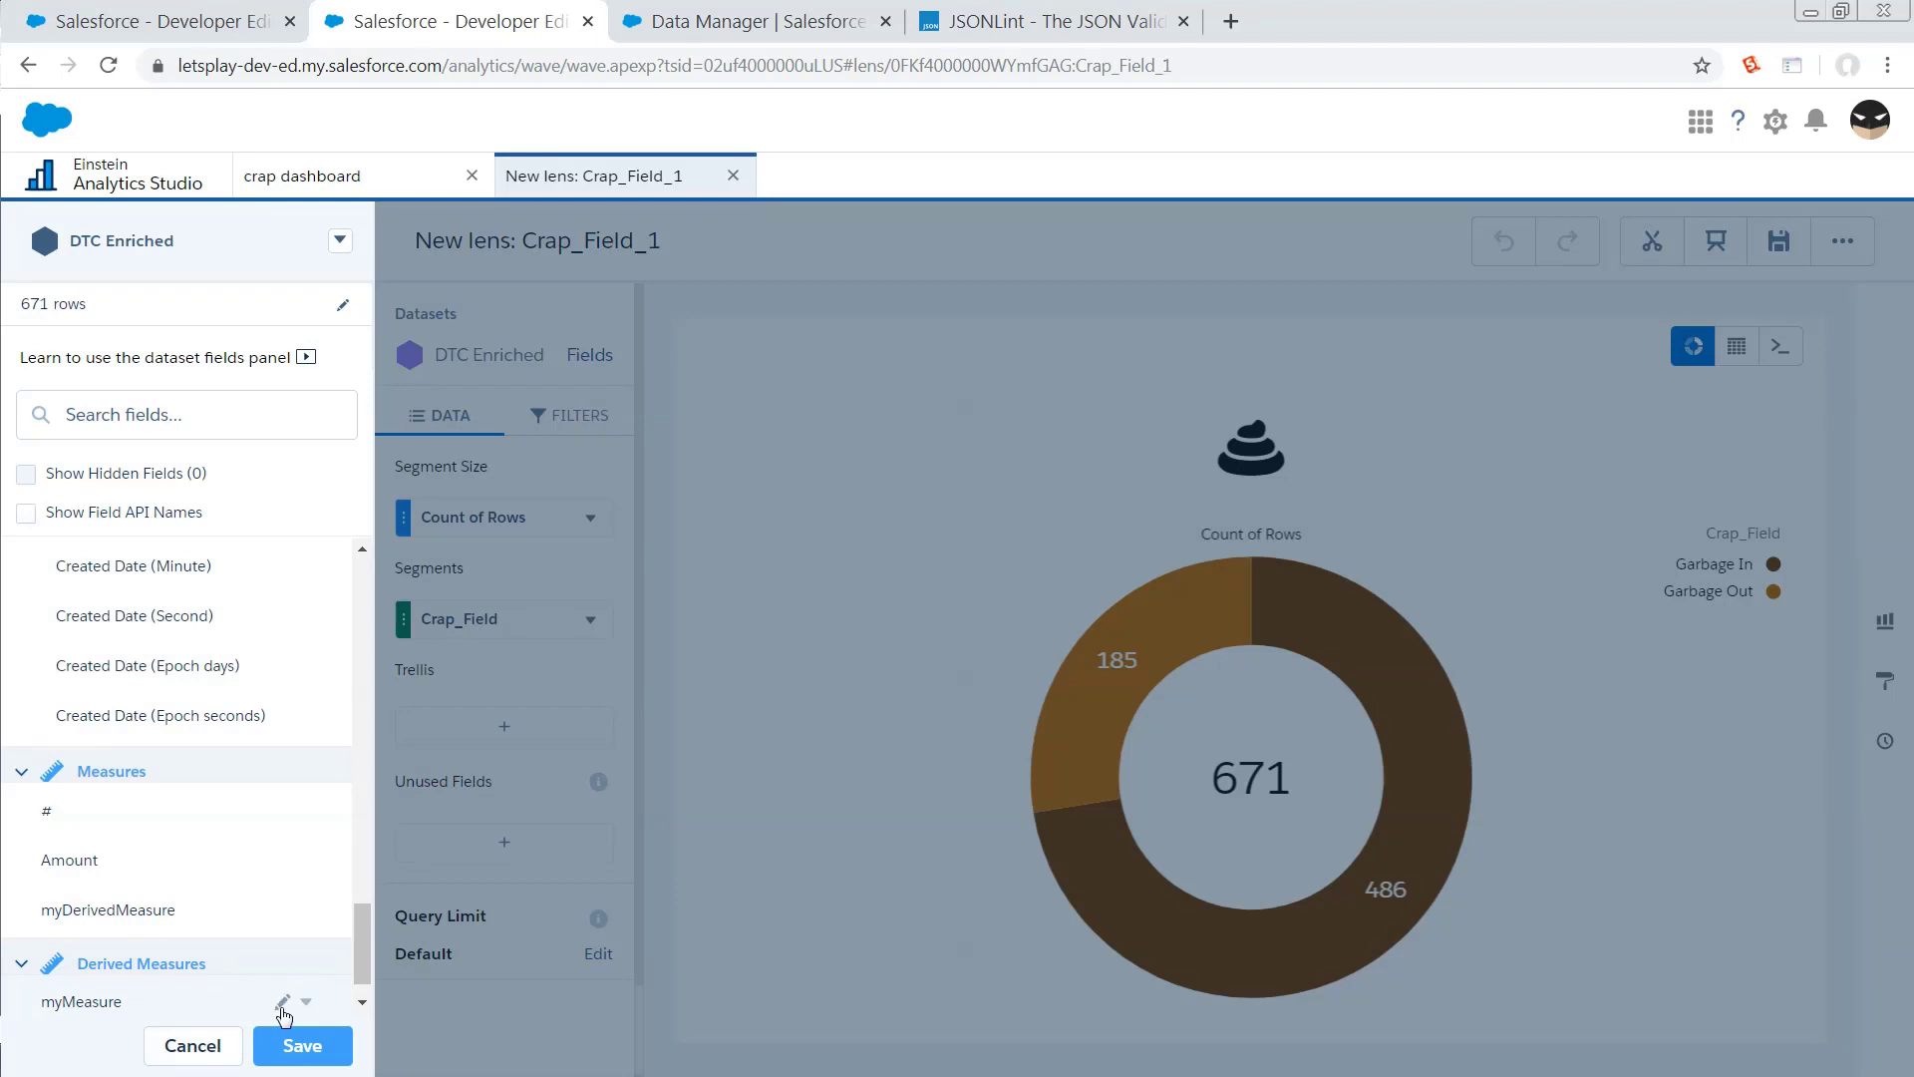
# - Try a custom number format of #### for the myMeasure derived measure and cancel it
pyautogui.click(306, 1001)
pyautogui.moveTo(404, 969)
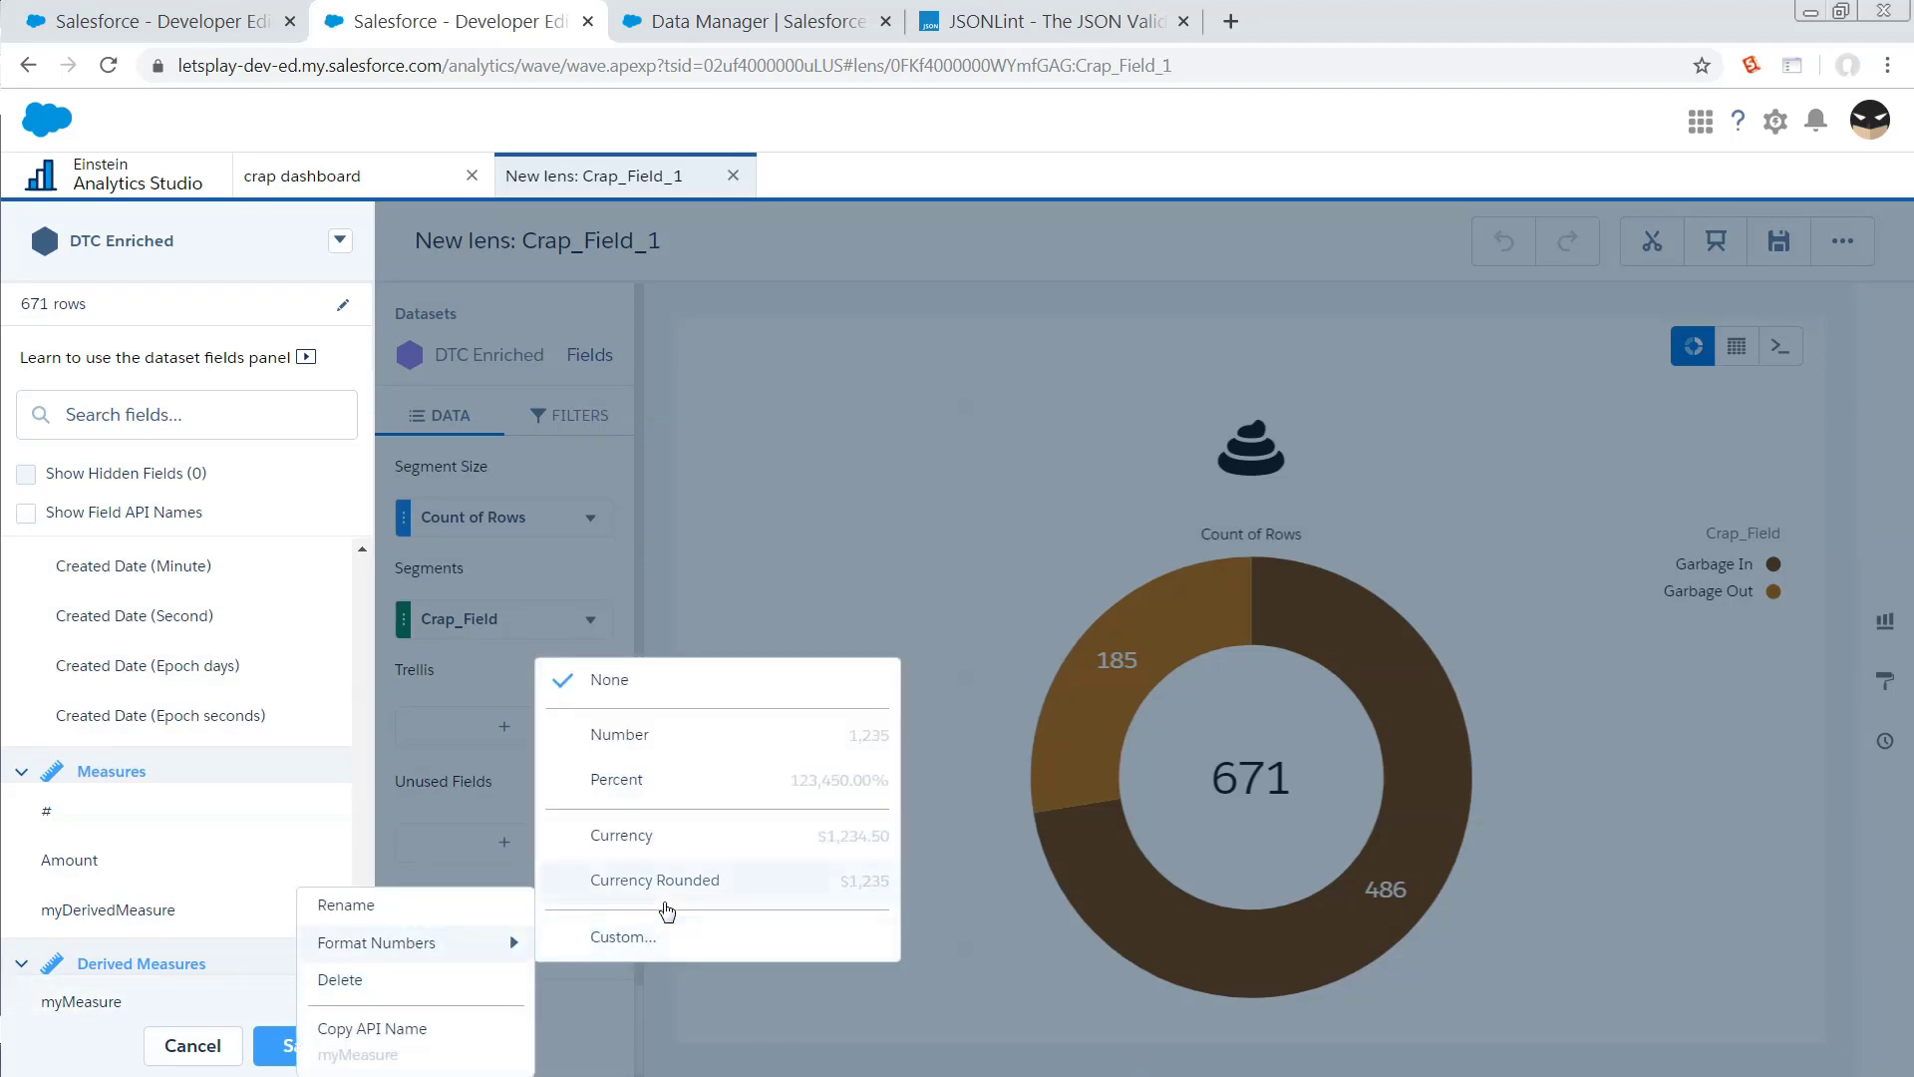
pyautogui.click(632, 937)
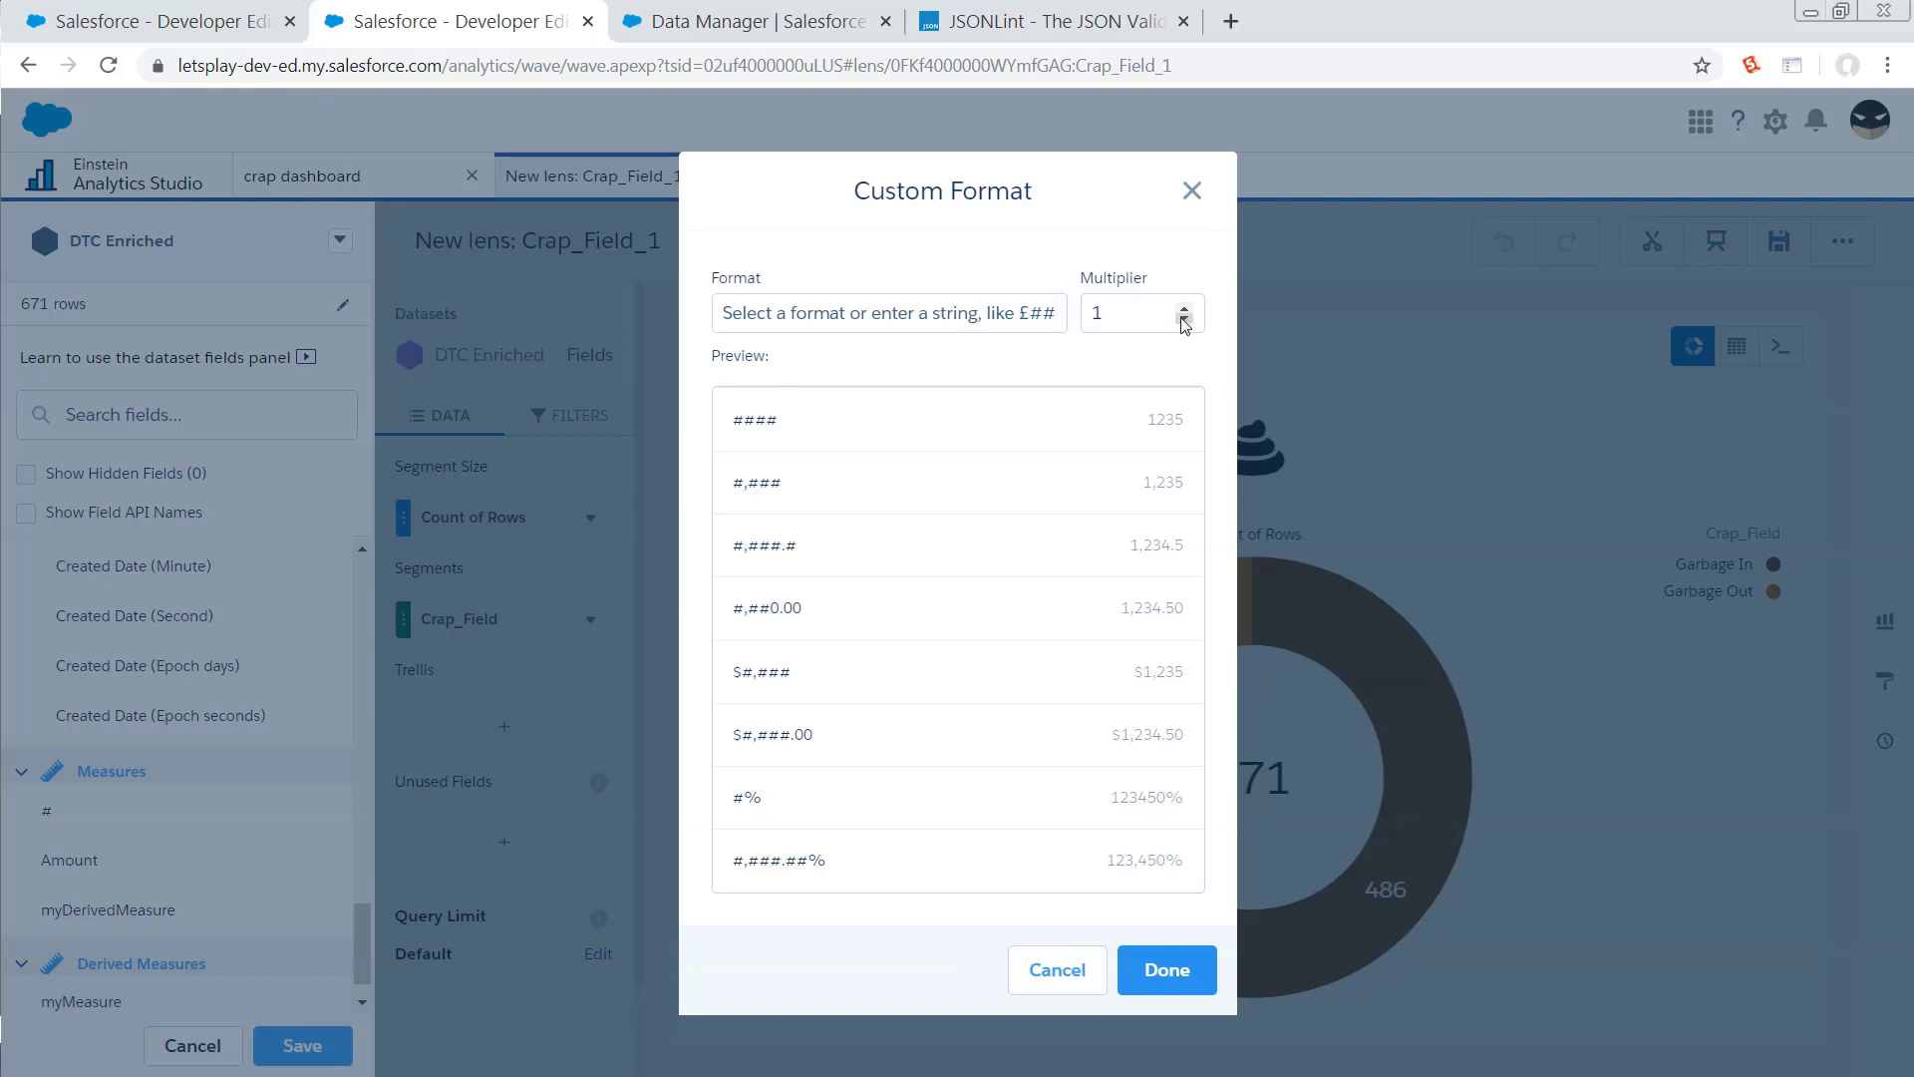
pyautogui.click(1185, 321)
pyautogui.click(1185, 321)
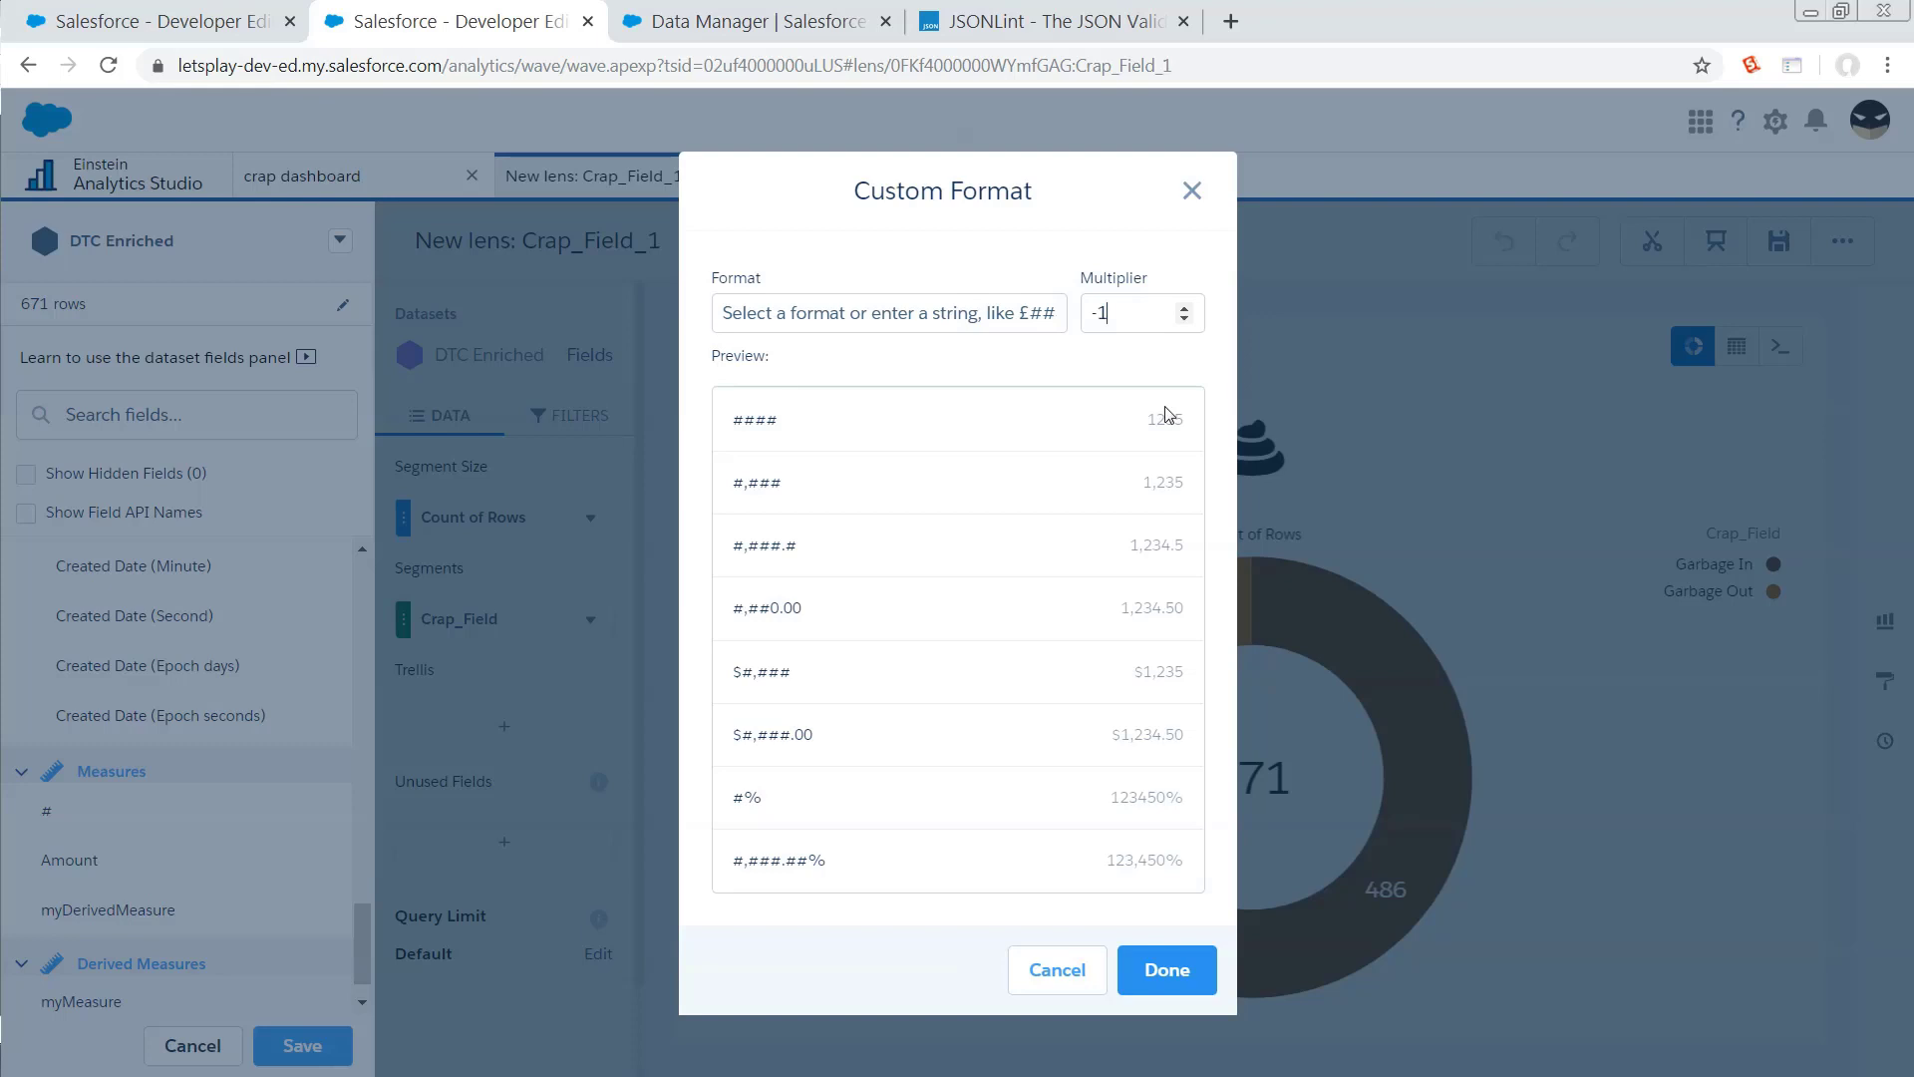
pyautogui.click(958, 312)
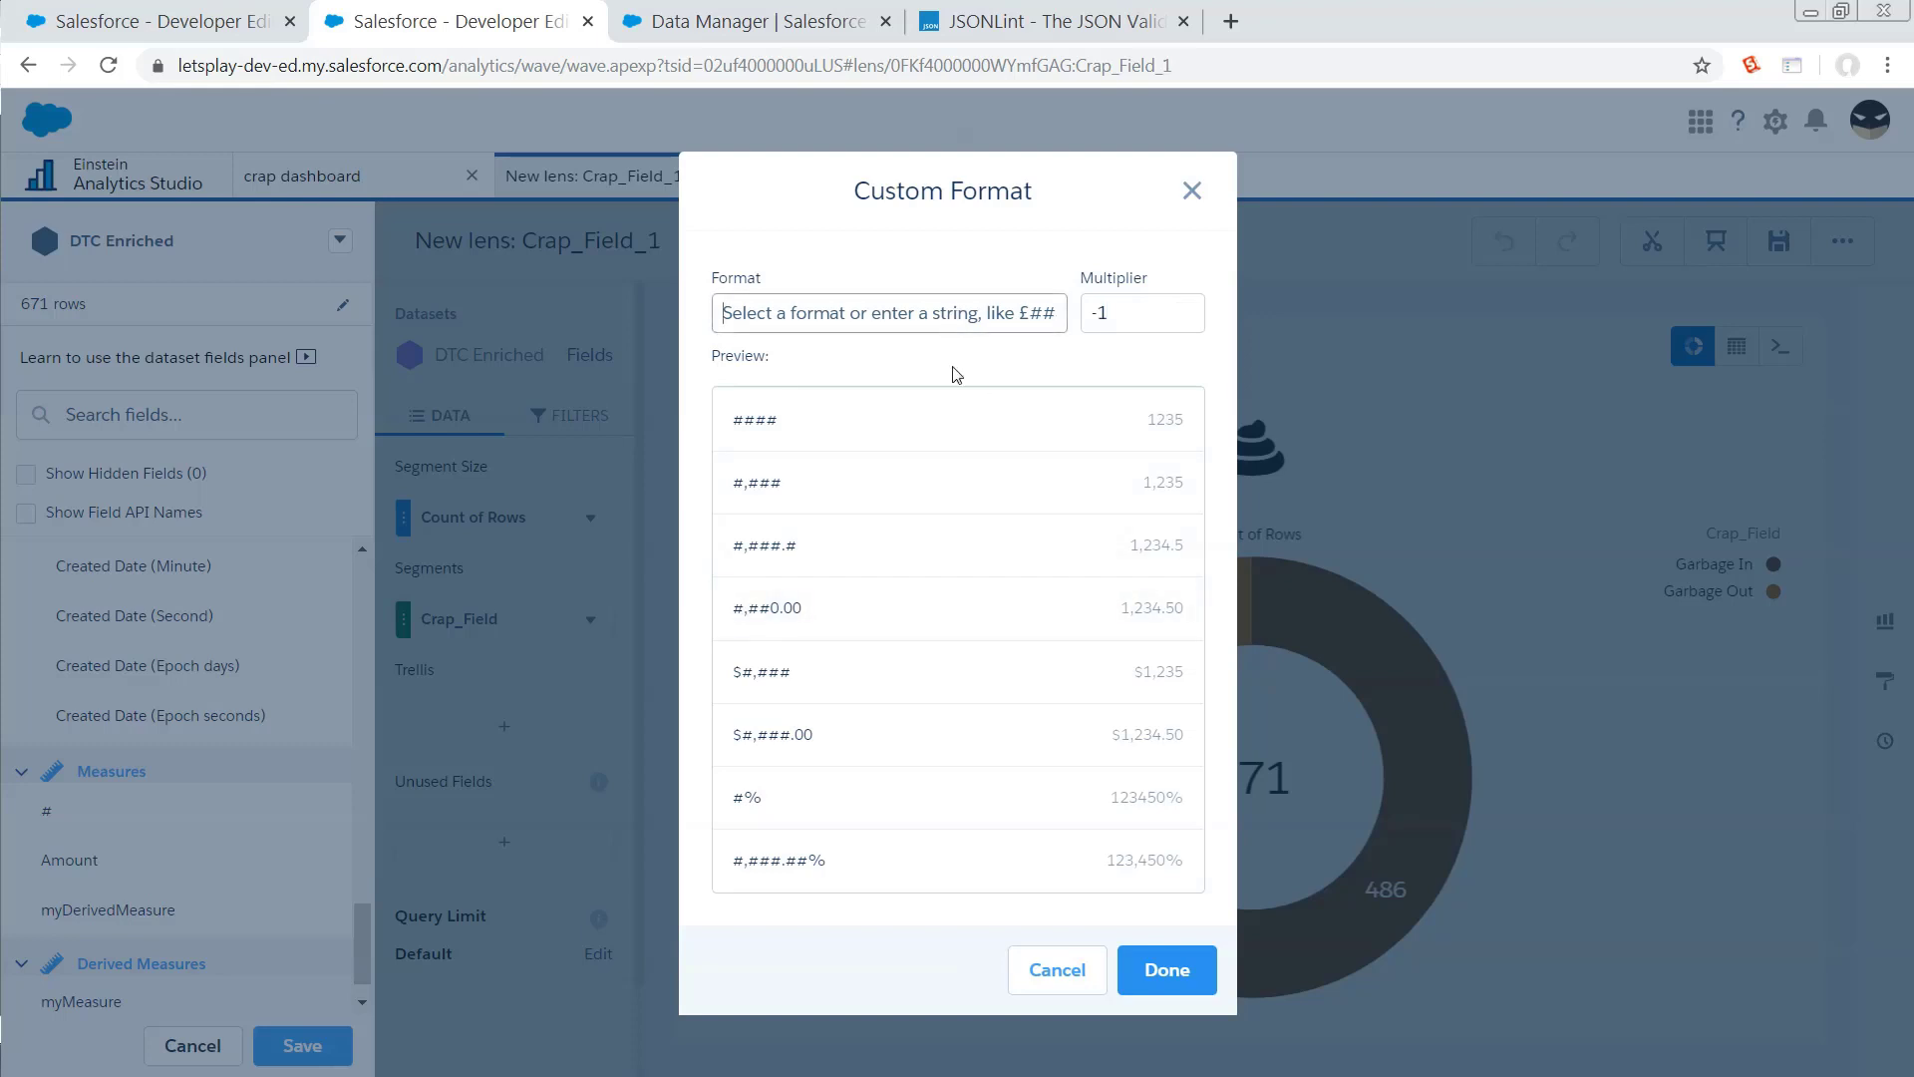
pyautogui.click(751, 426)
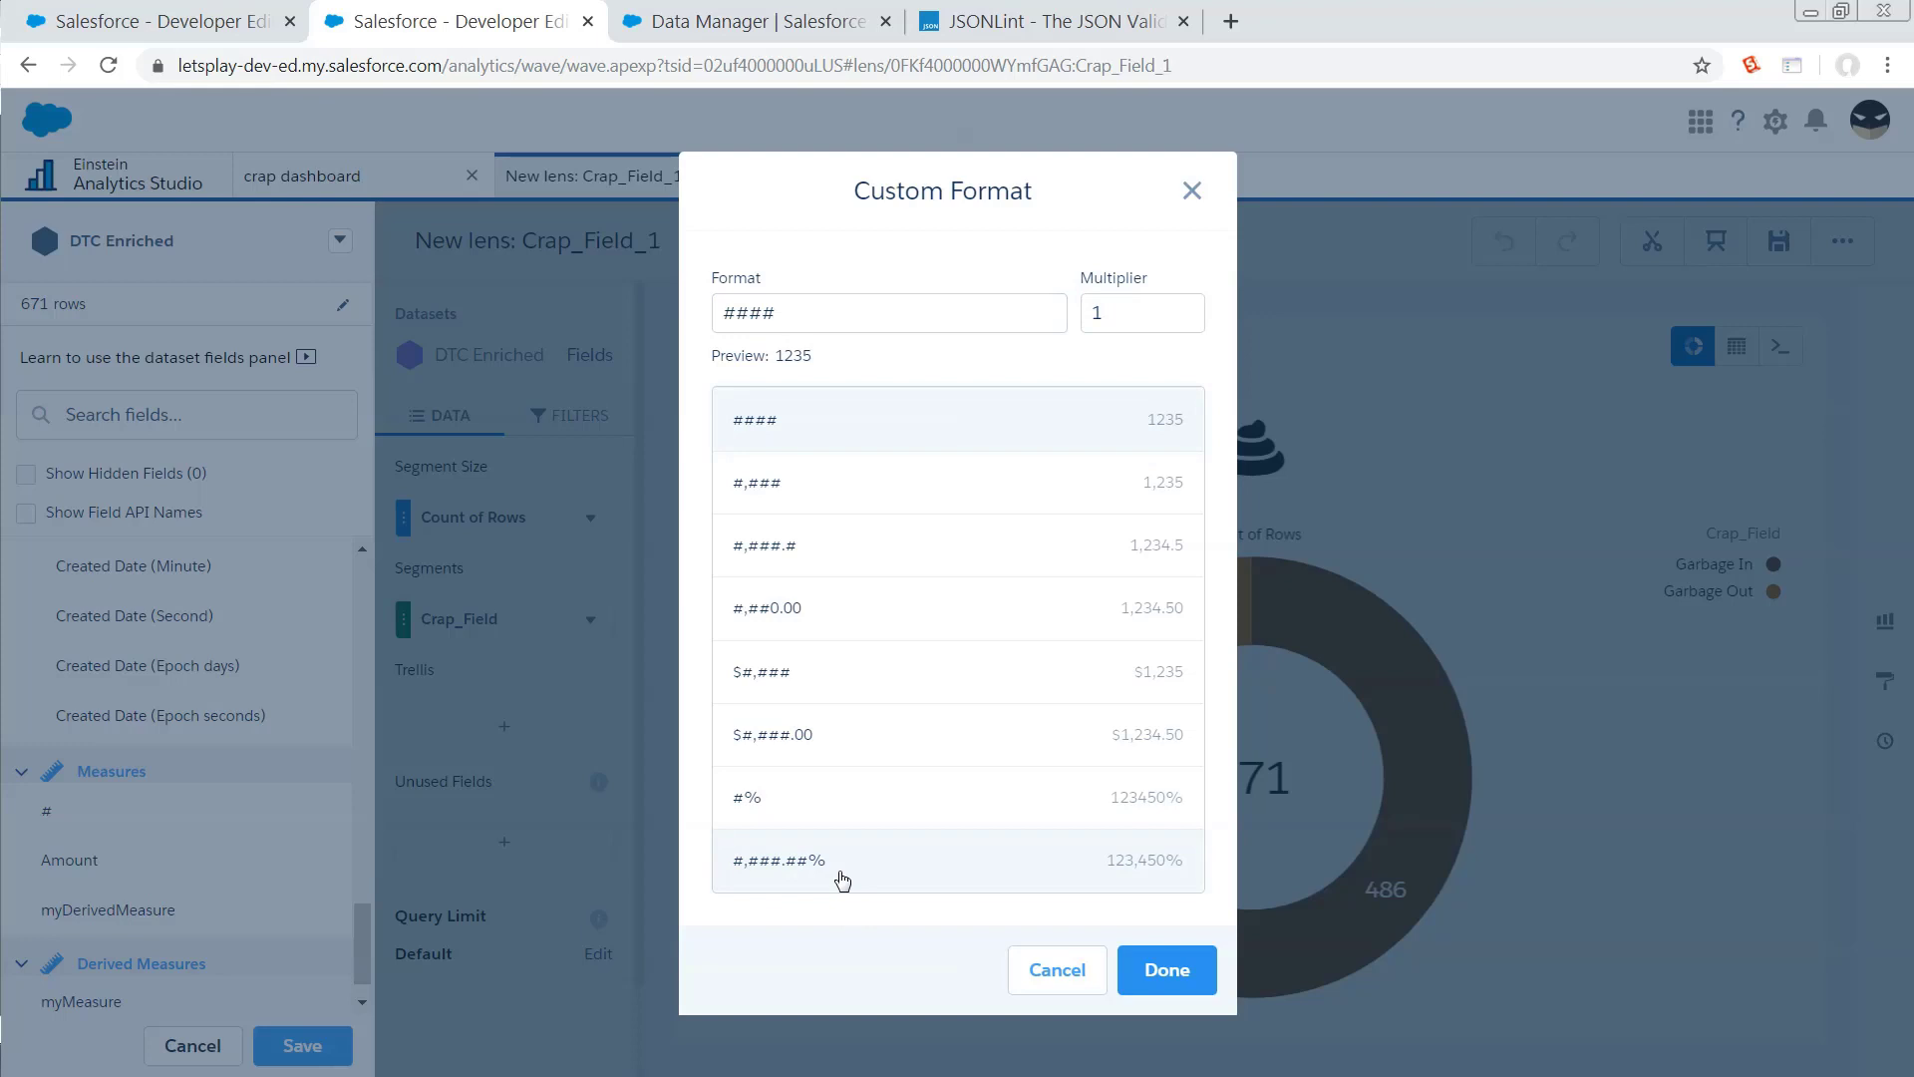
pyautogui.click(1055, 967)
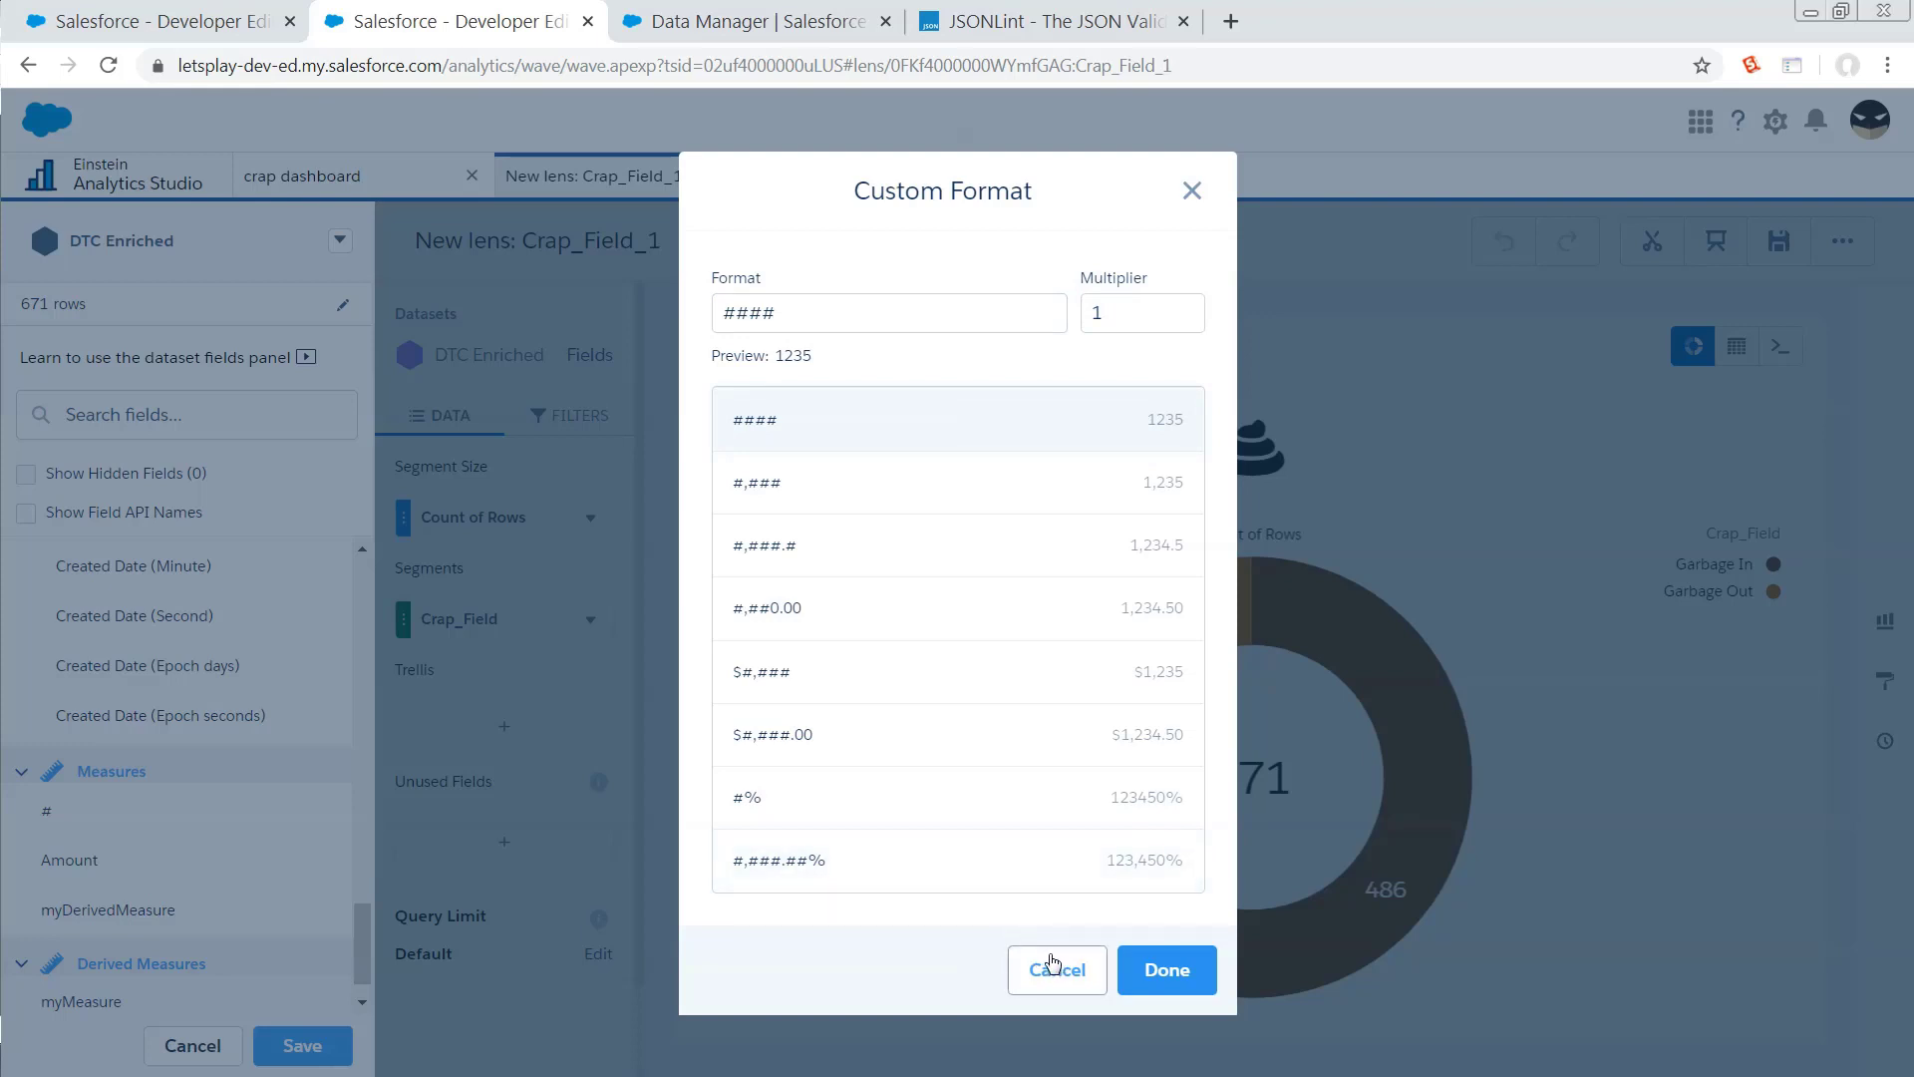
# - Examine the default fields settings of the DTC Enriched dataset and close them without changes
pyautogui.scroll(-1, 200, 828)
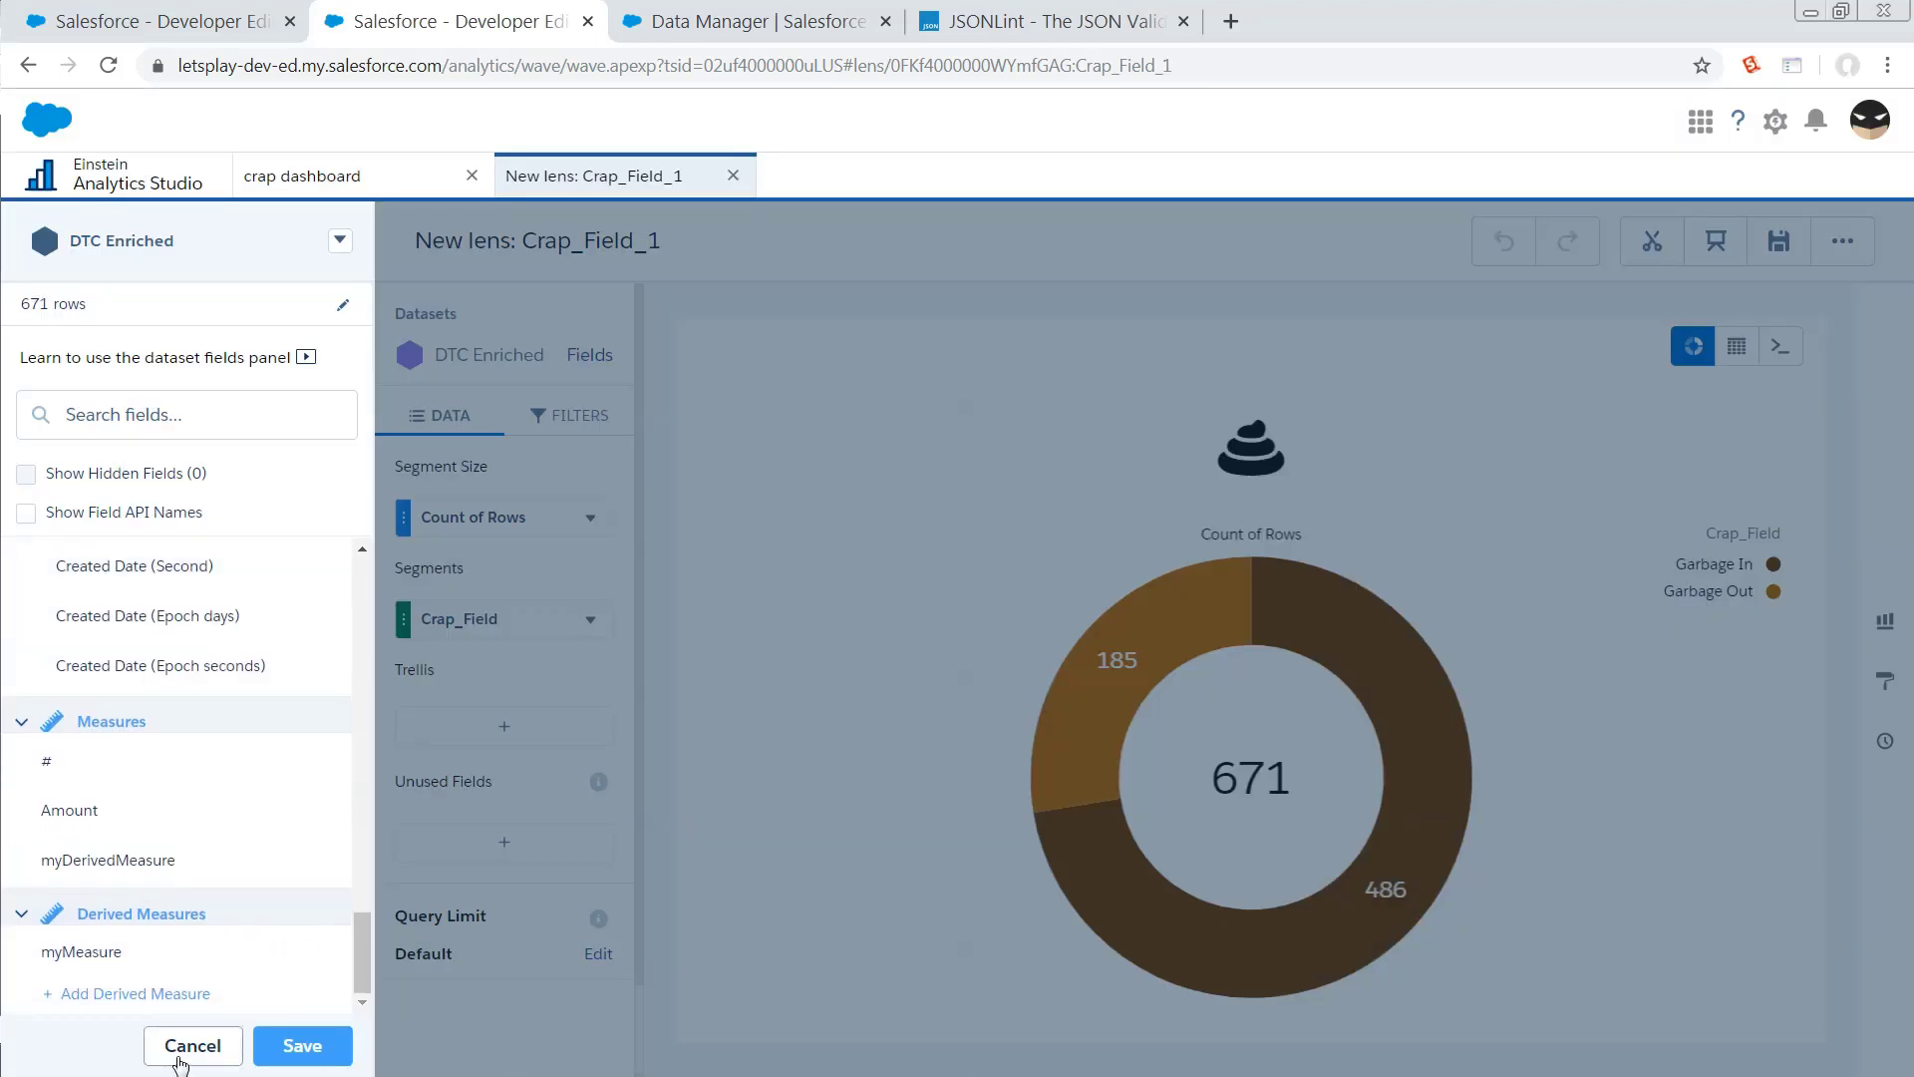
pyautogui.click(340, 242)
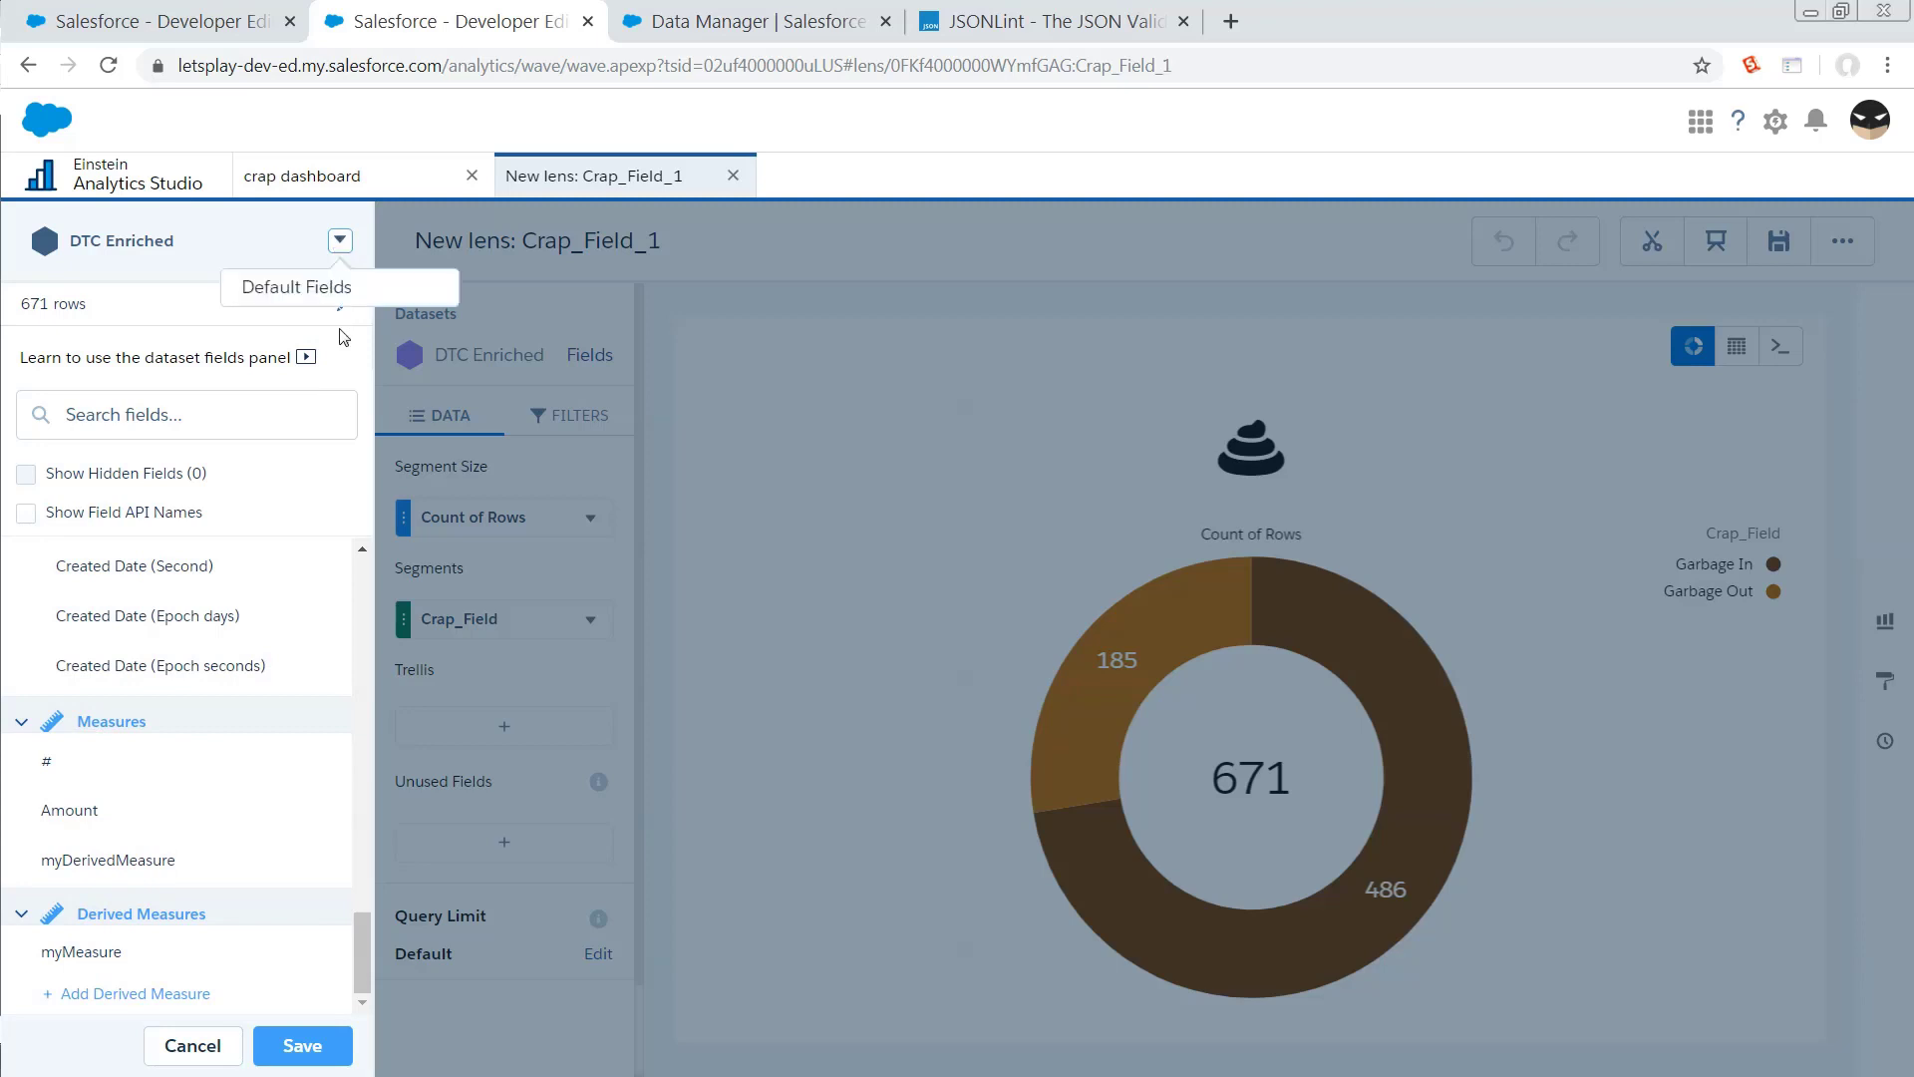
pyautogui.click(321, 285)
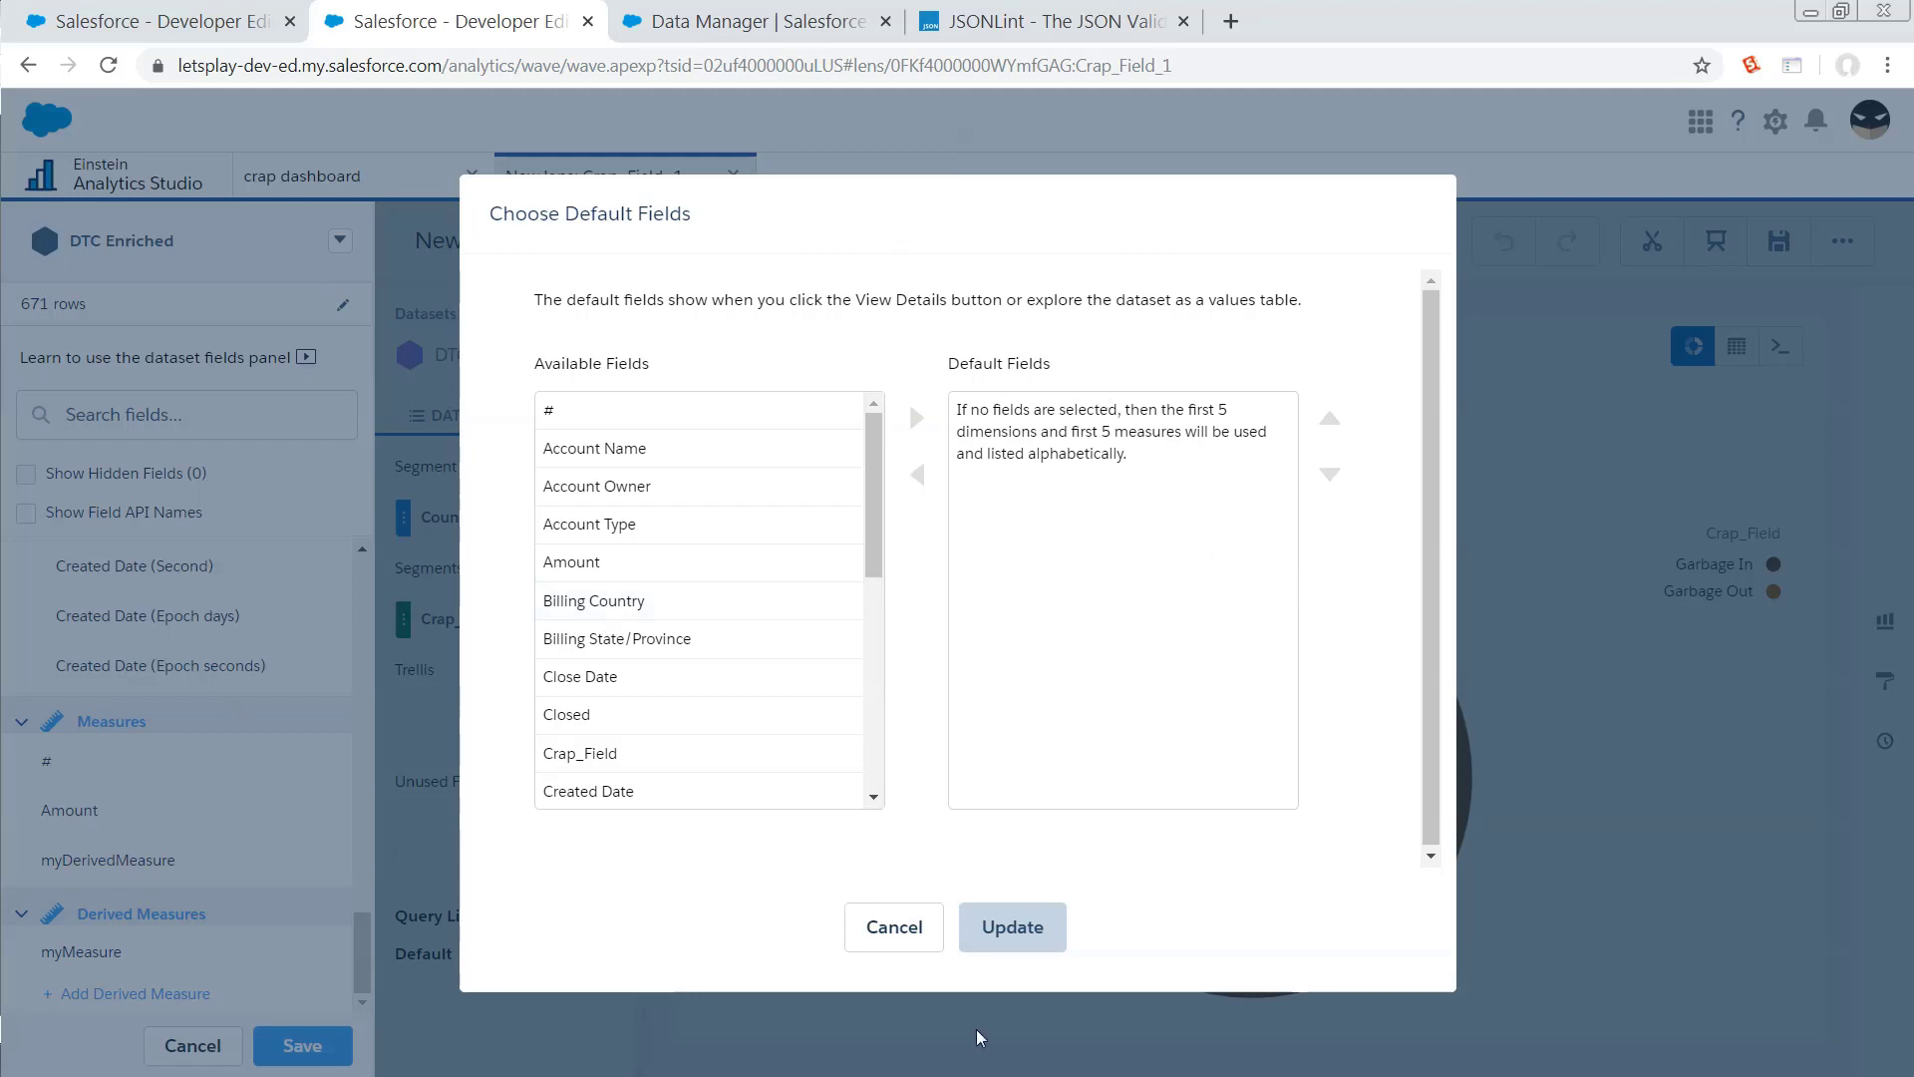
pyautogui.click(898, 928)
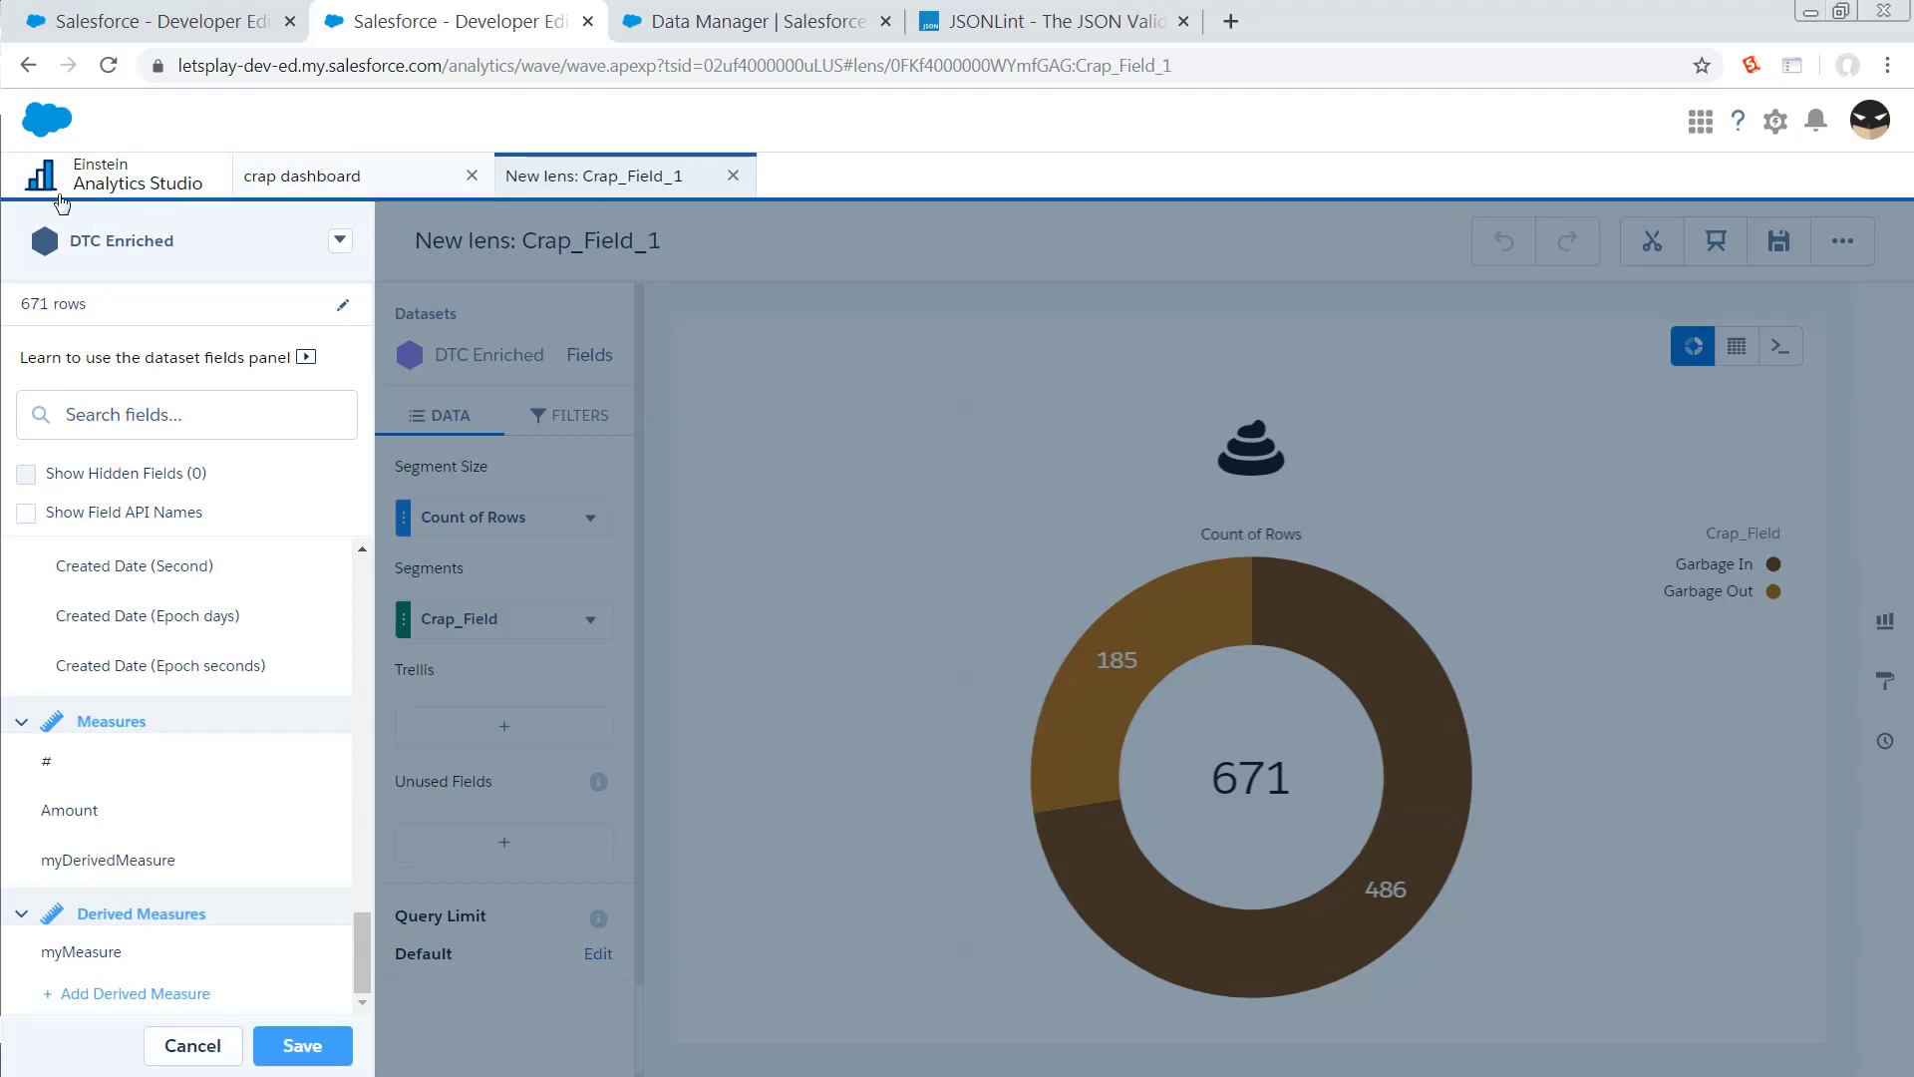
# - Find the DTC Enriched dataset among all Analytics Studio items and open it for editing
pyautogui.click(118, 178)
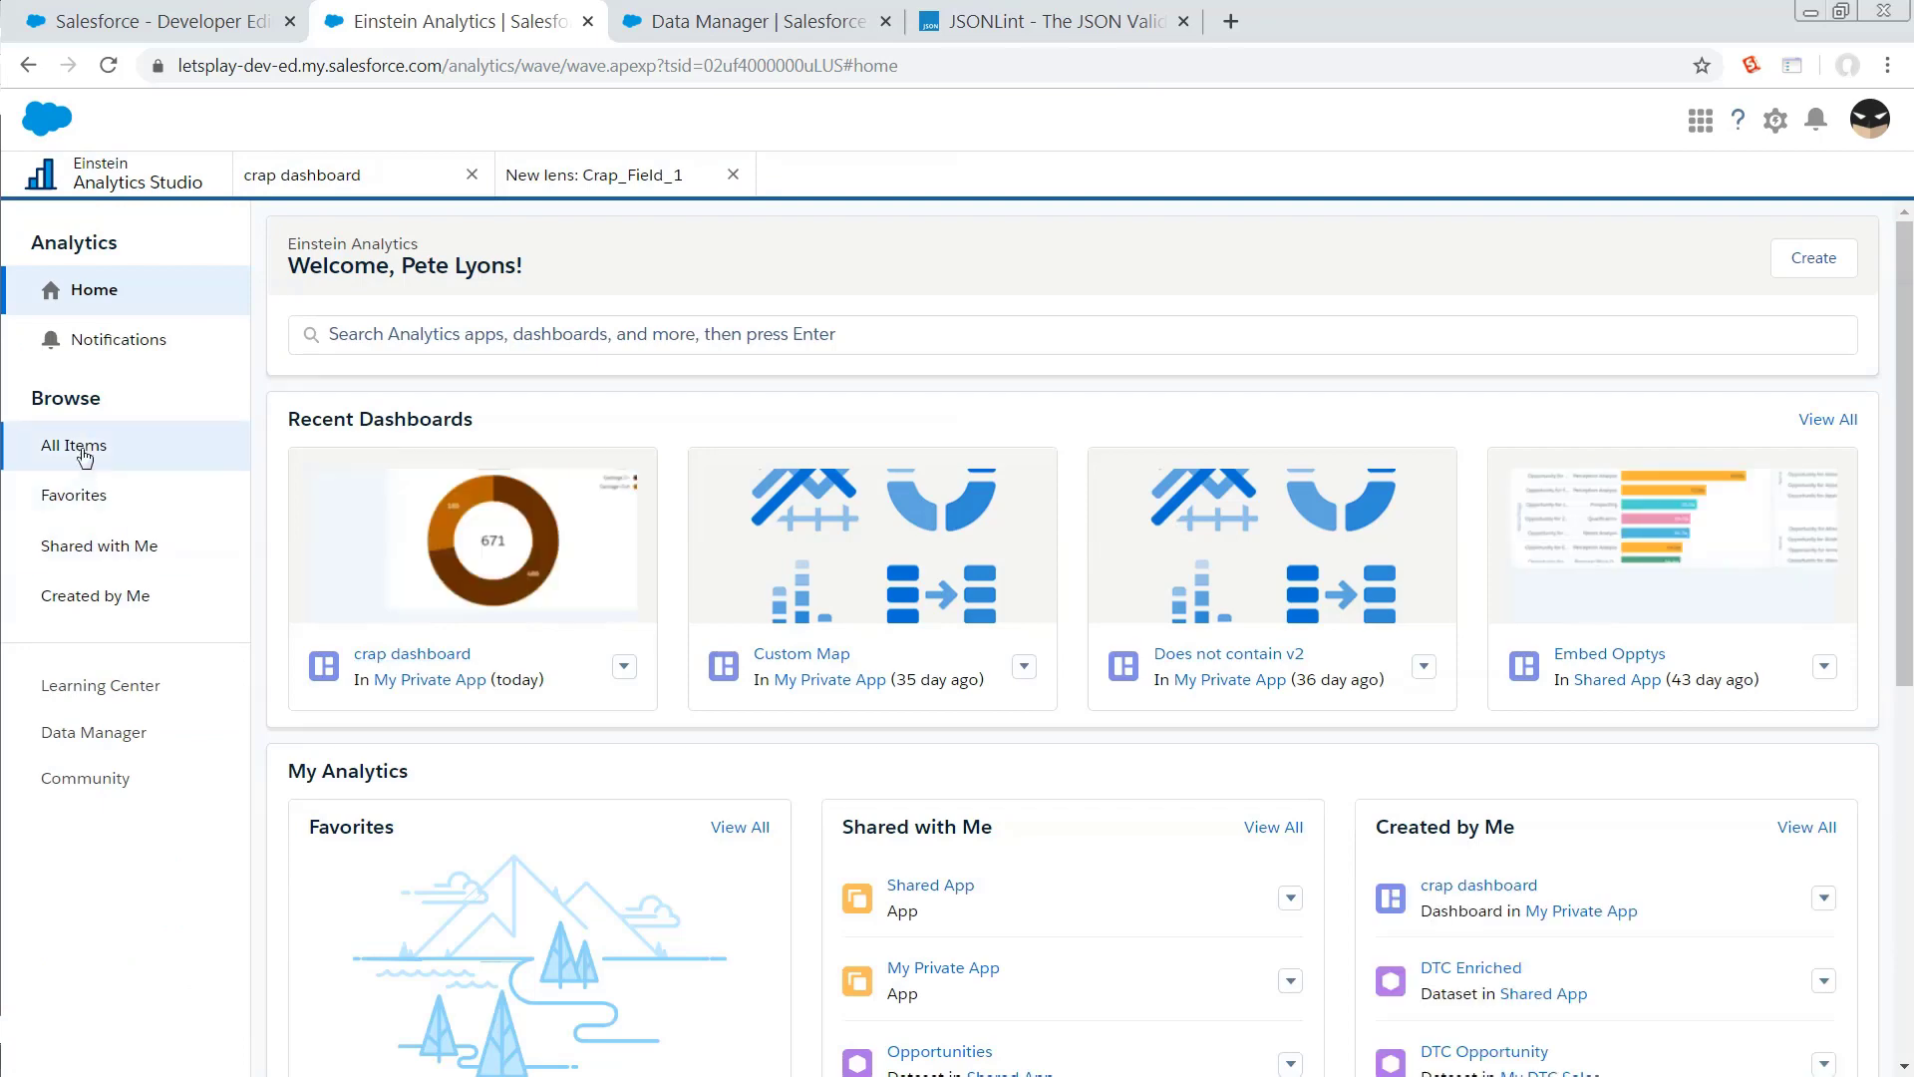
pyautogui.click(84, 446)
pyautogui.scroll(-8, 1426, 621)
pyautogui.click(1840, 843)
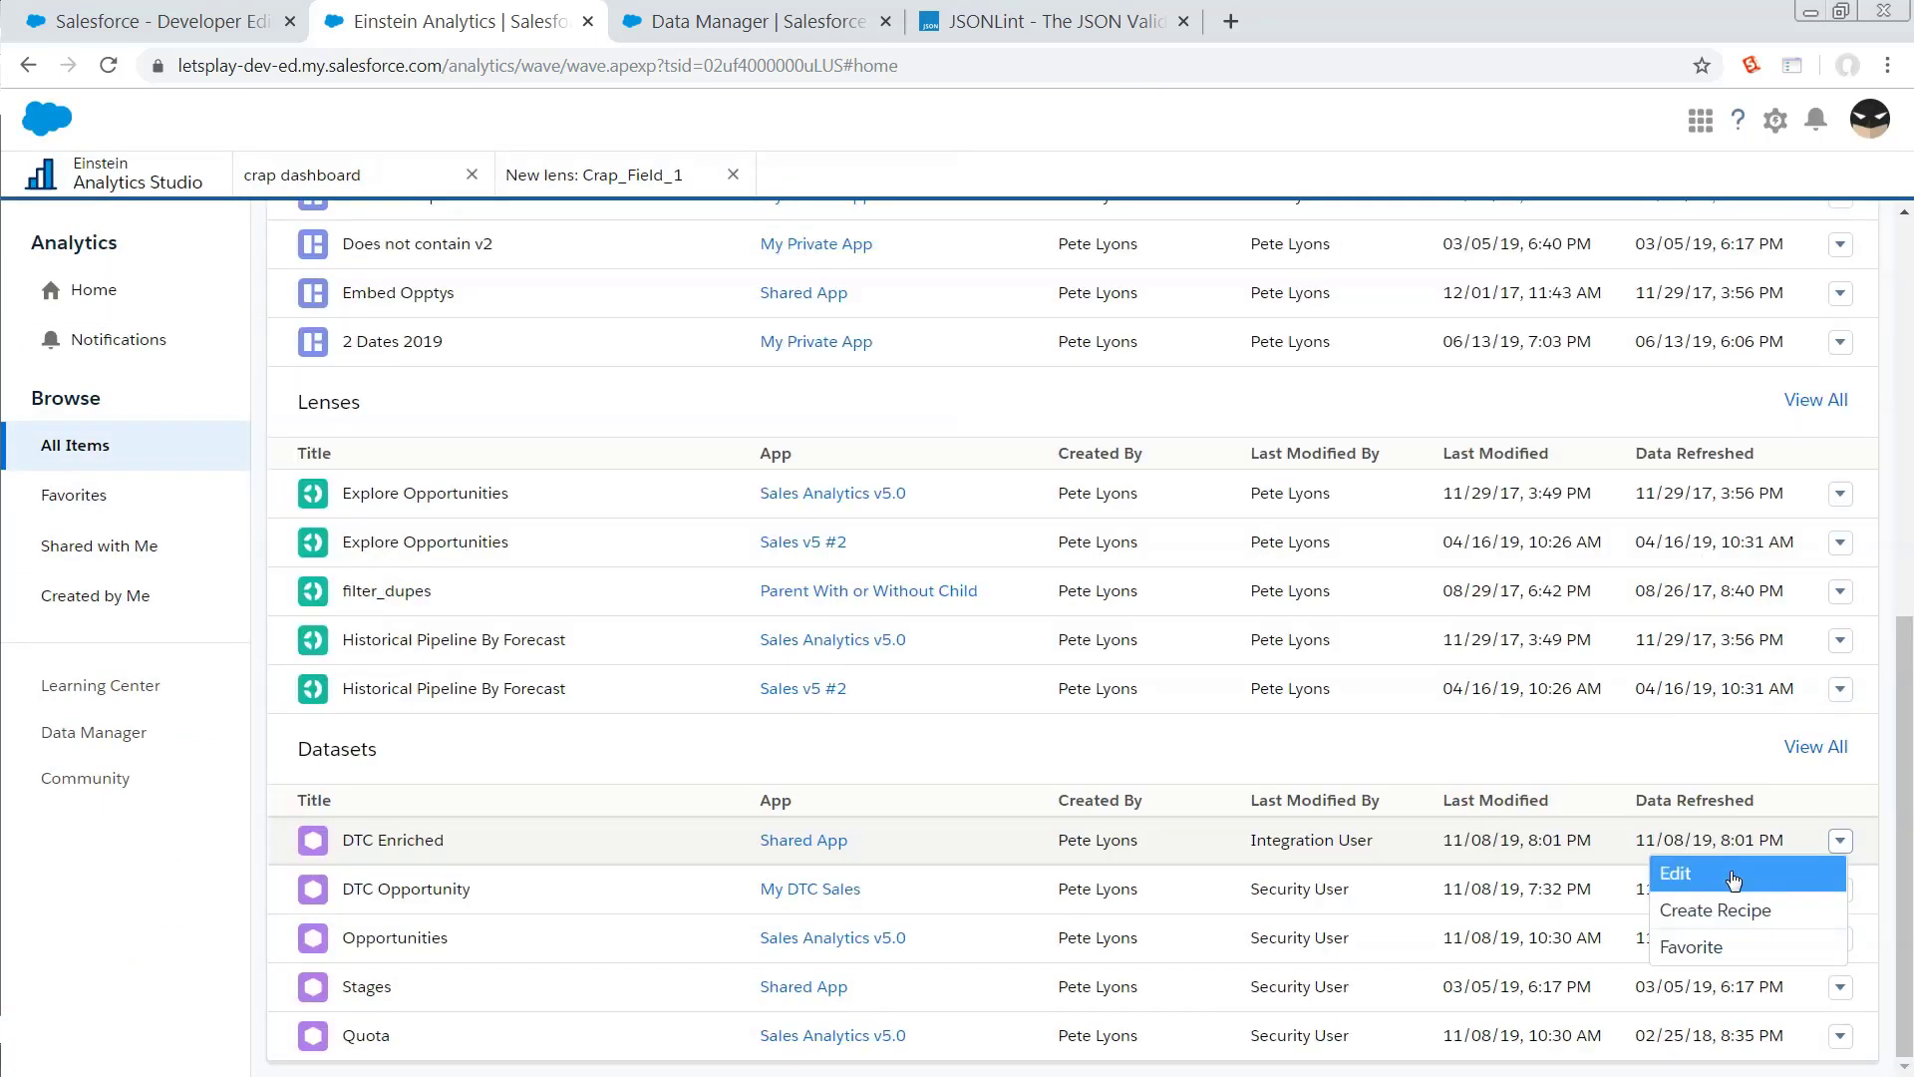
pyautogui.click(1723, 876)
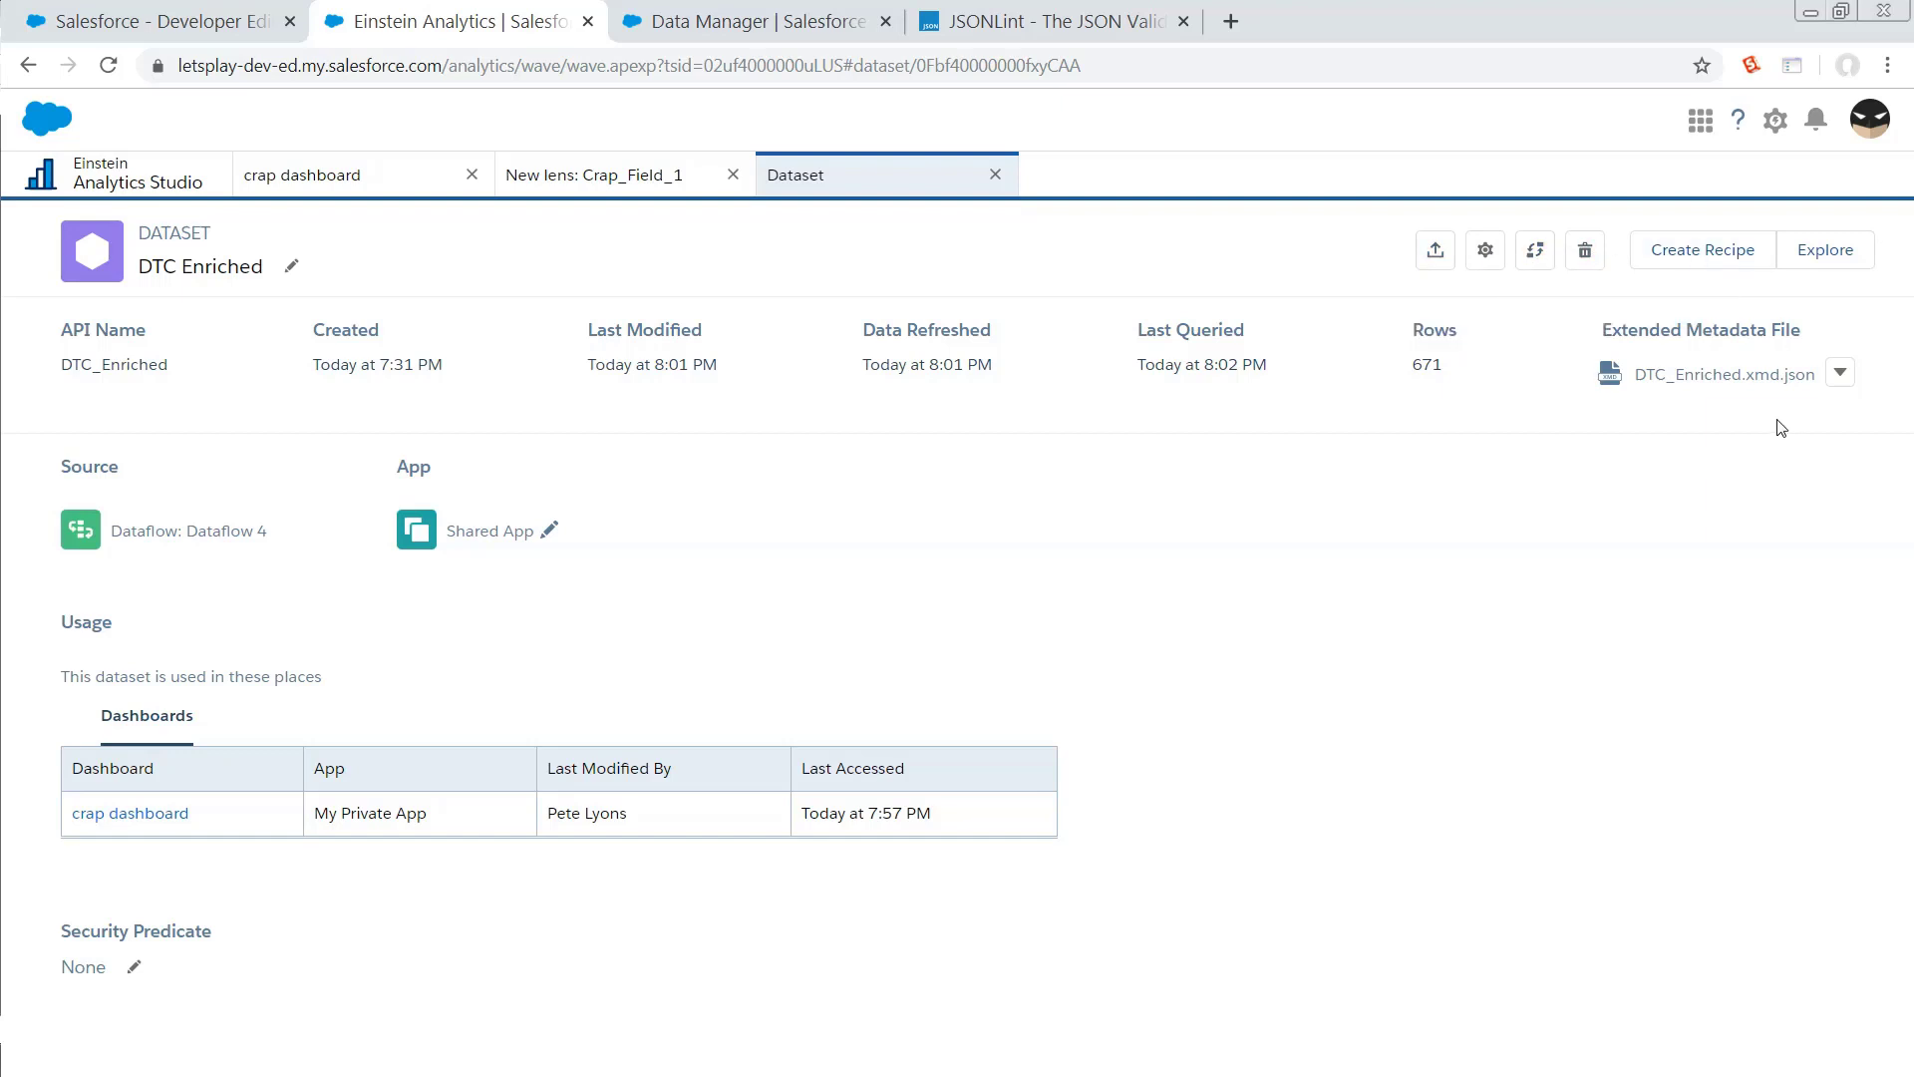
# - Try to configure actions for the Account Name field with Open Salesforce record and Perform Salesforce actions enabled
pyautogui.click(1486, 249)
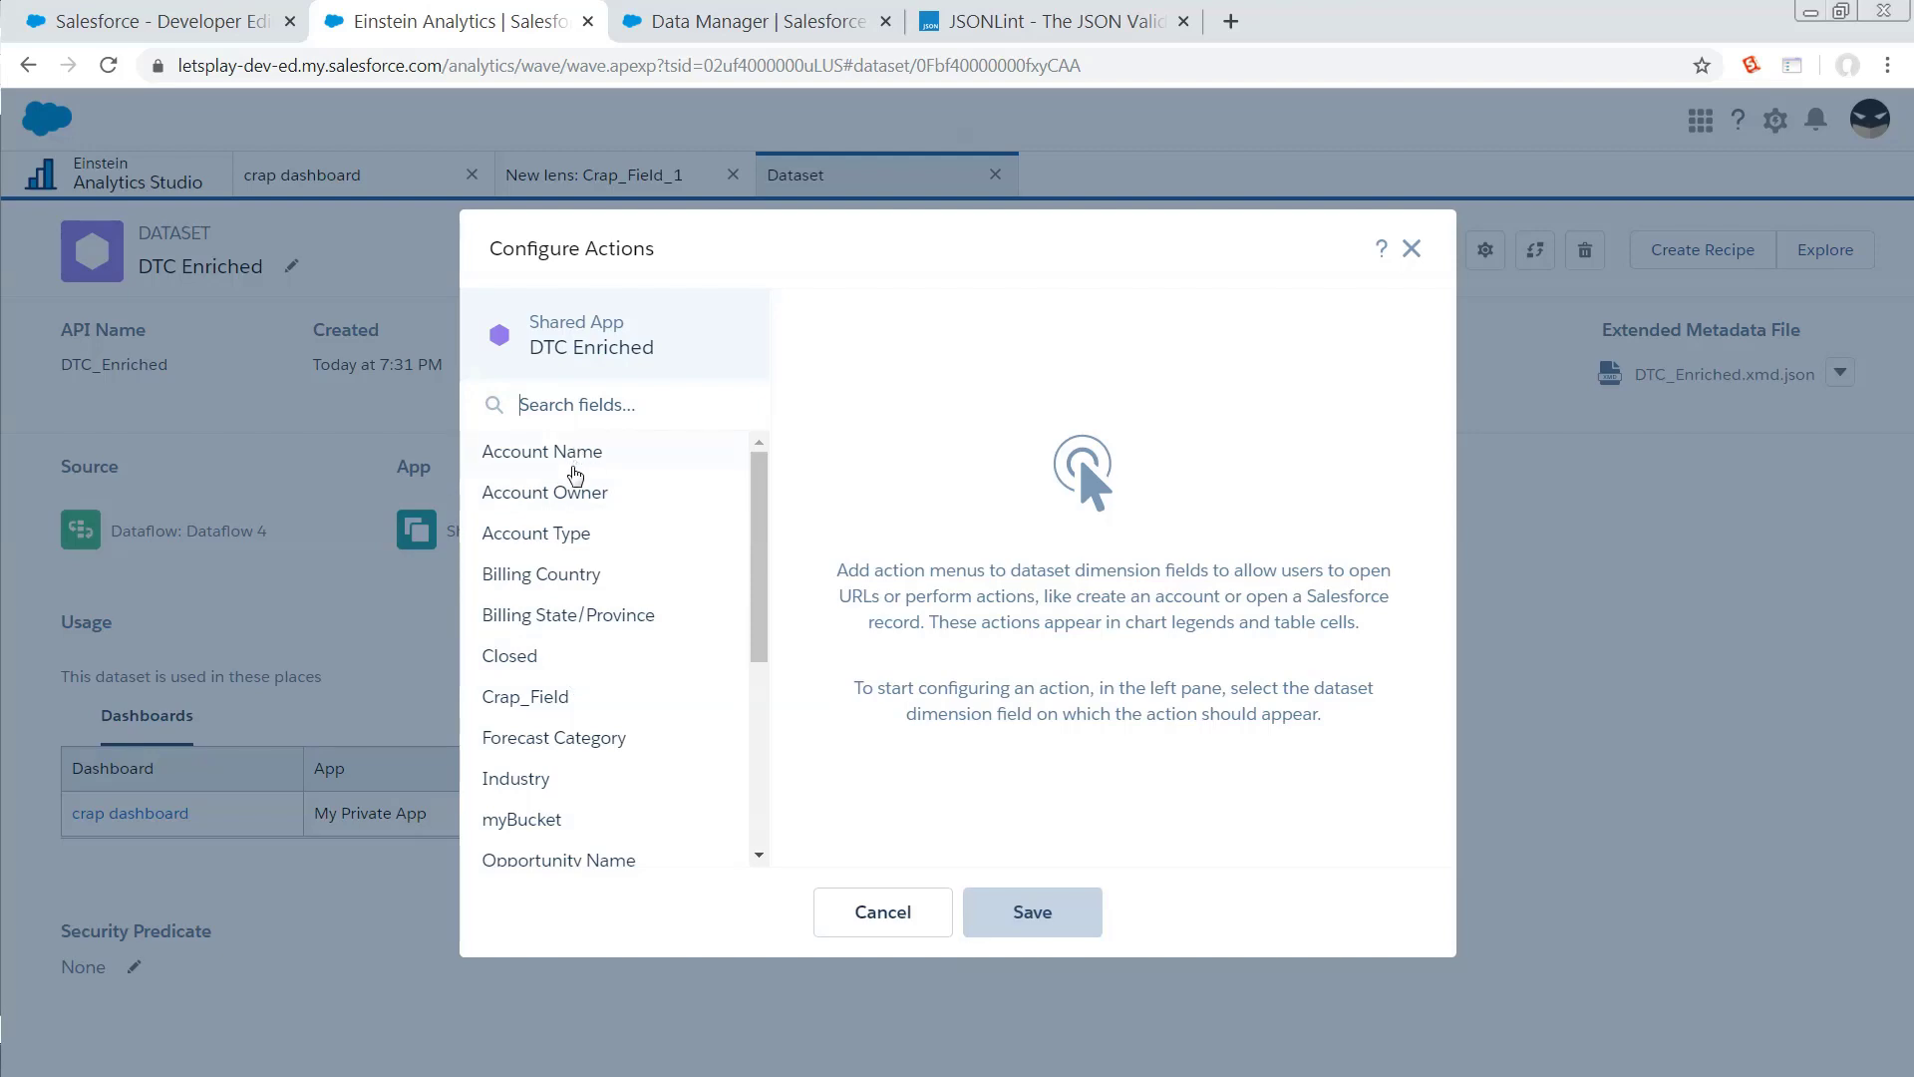
pyautogui.click(577, 461)
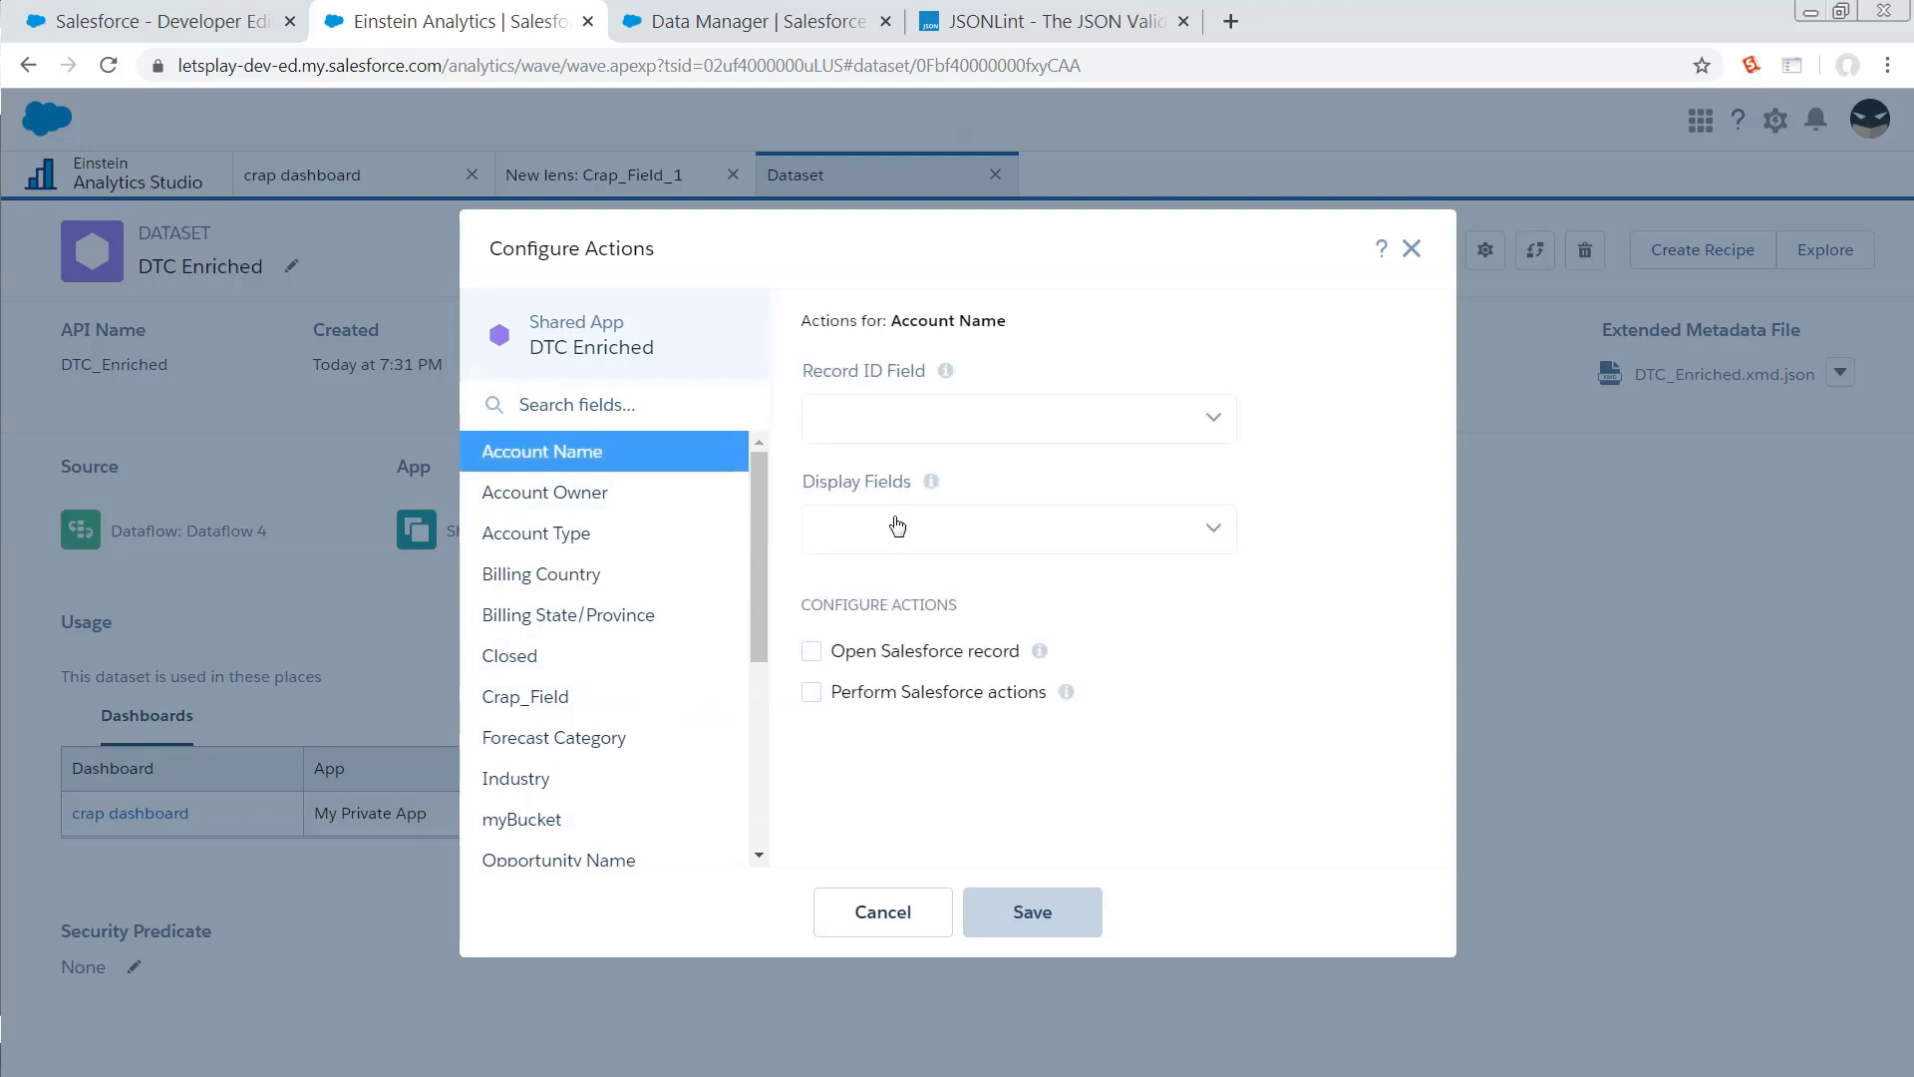
pyautogui.click(896, 421)
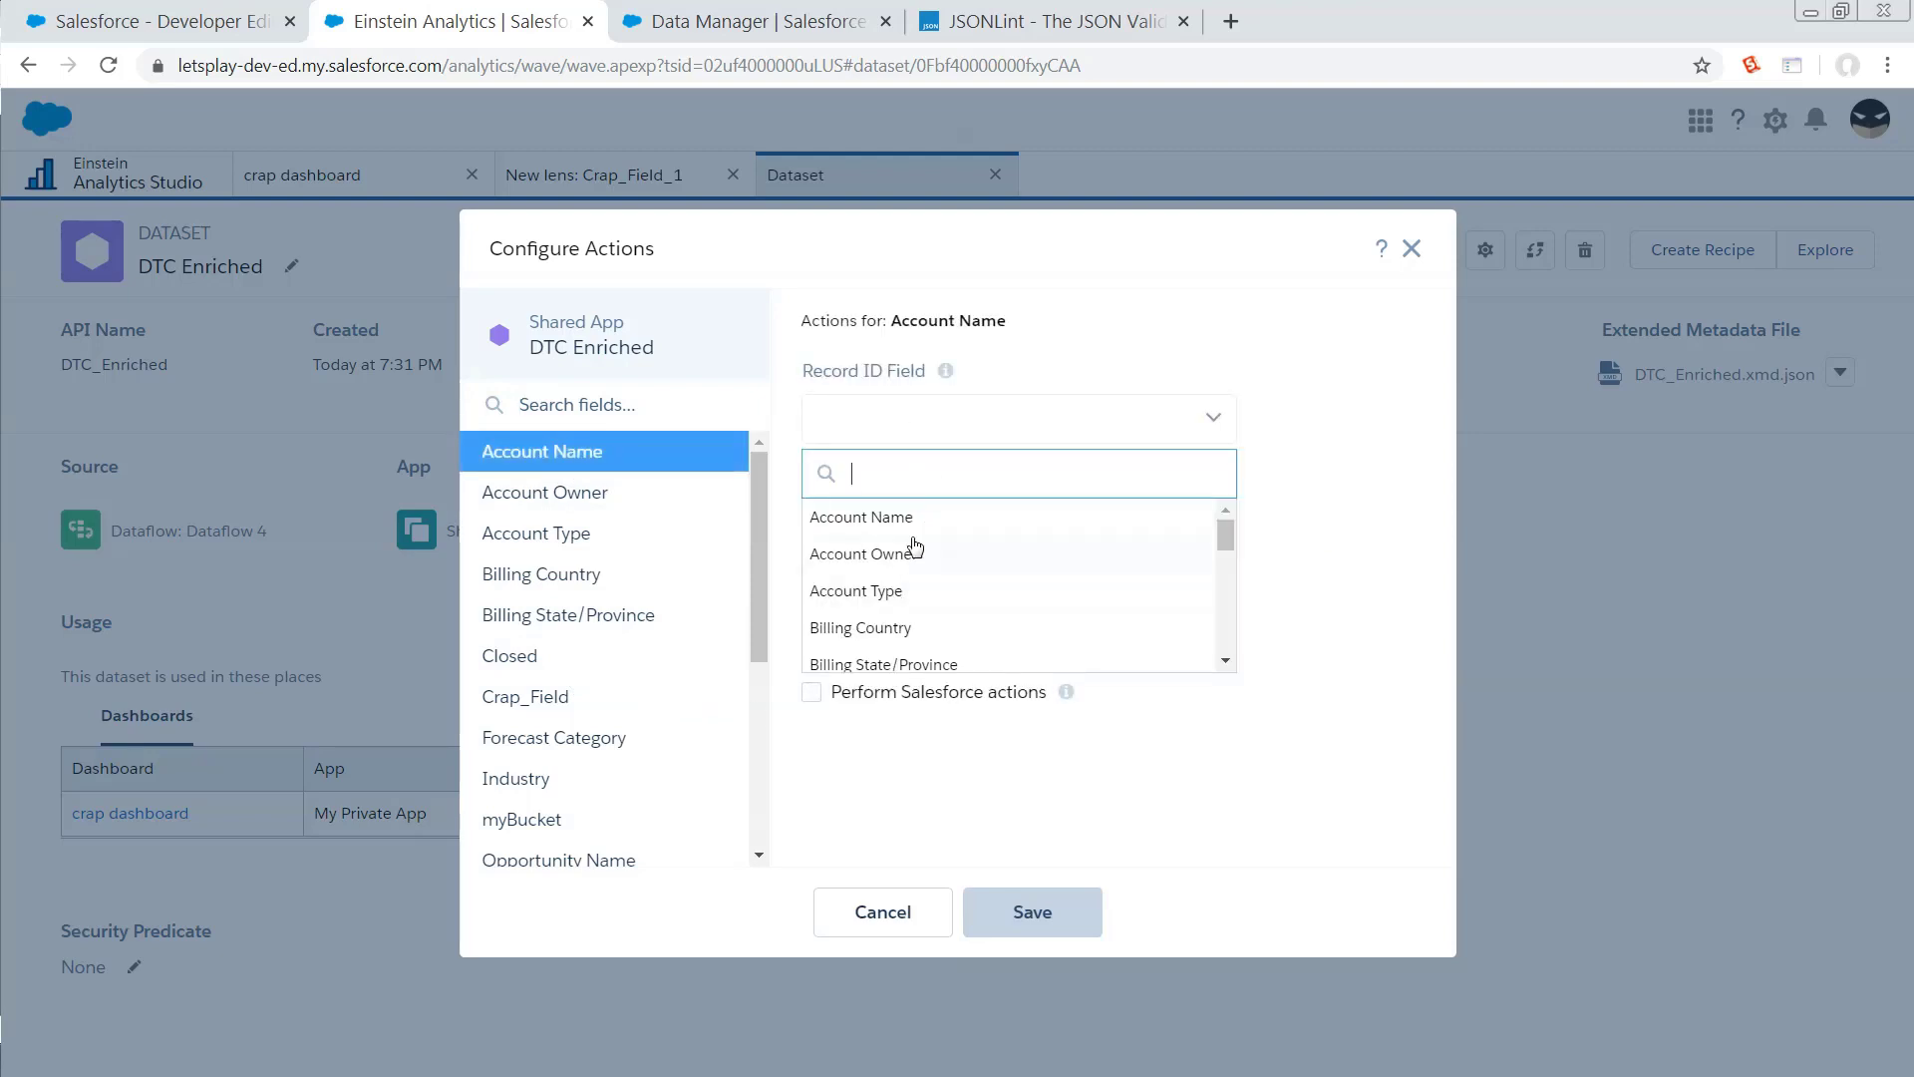
pyautogui.scroll(-4, 911, 559)
pyautogui.click(937, 825)
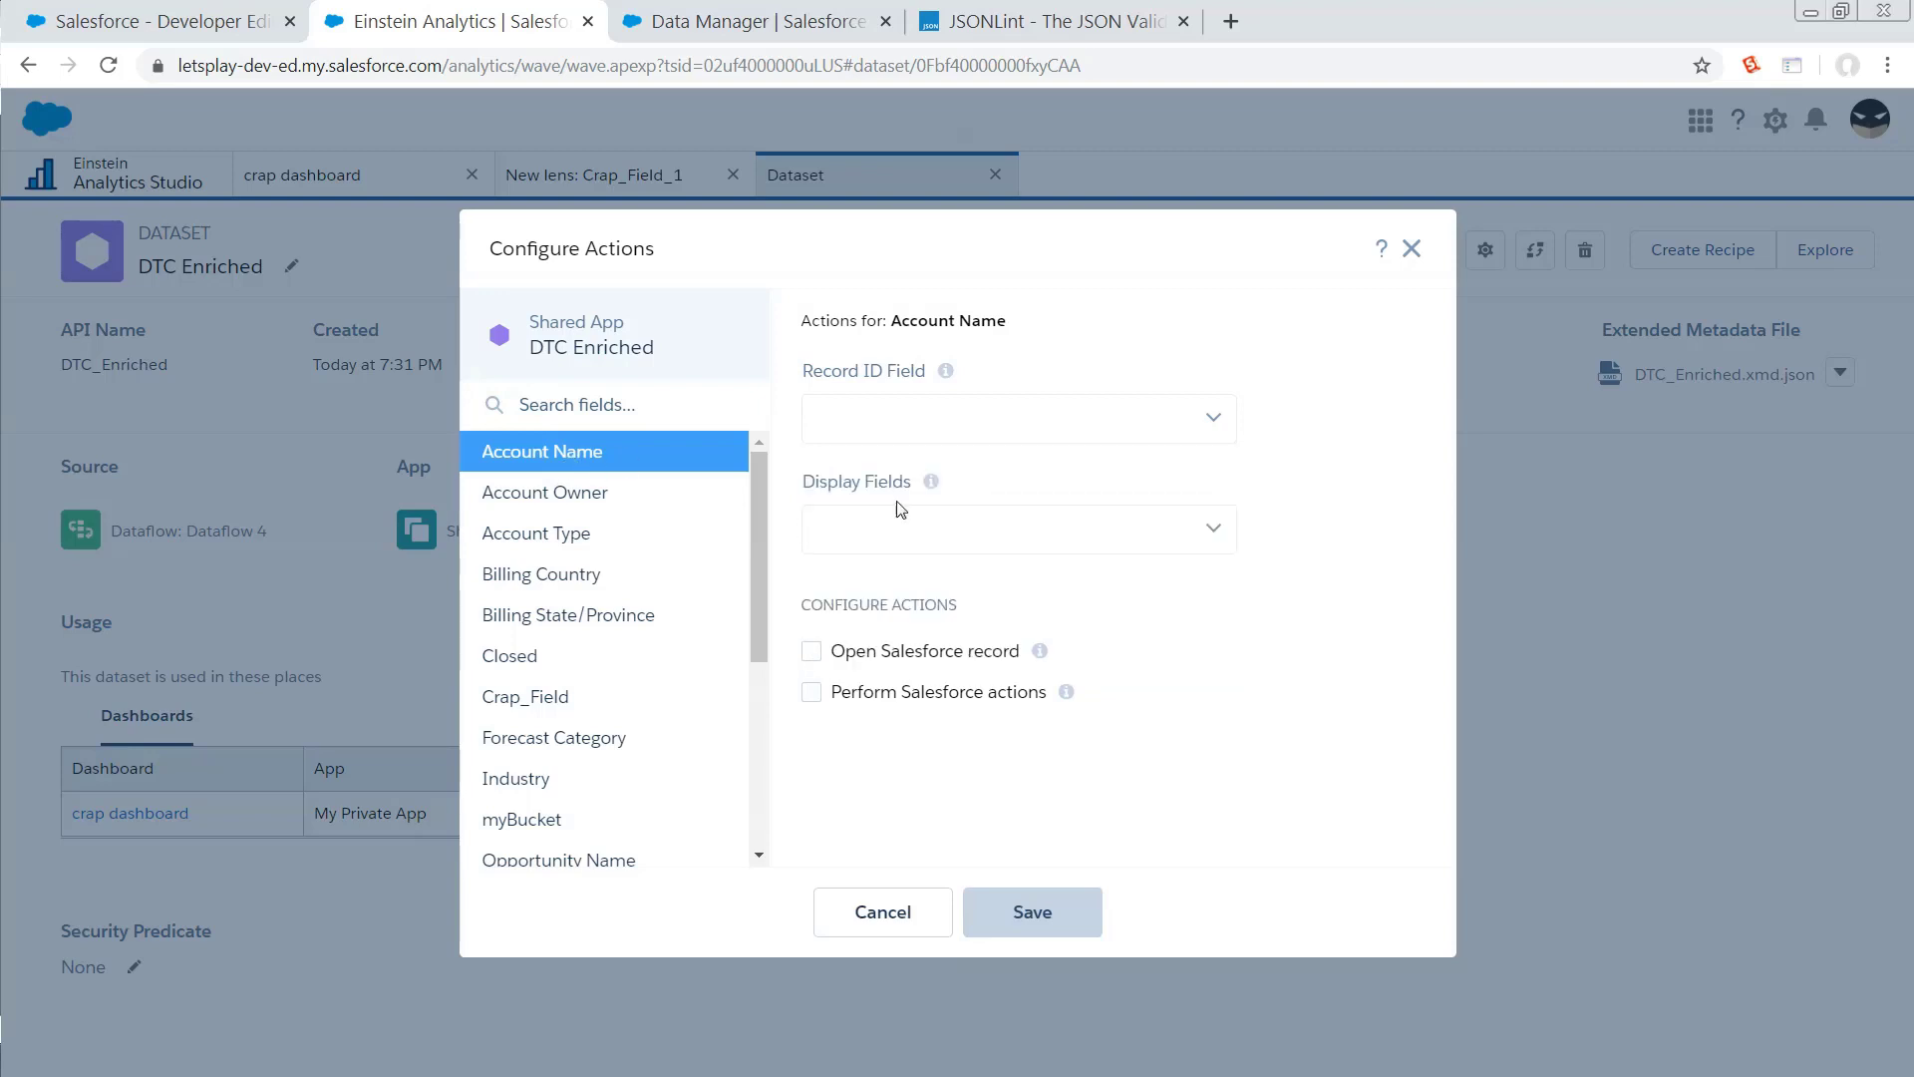
pyautogui.click(902, 691)
pyautogui.click(908, 650)
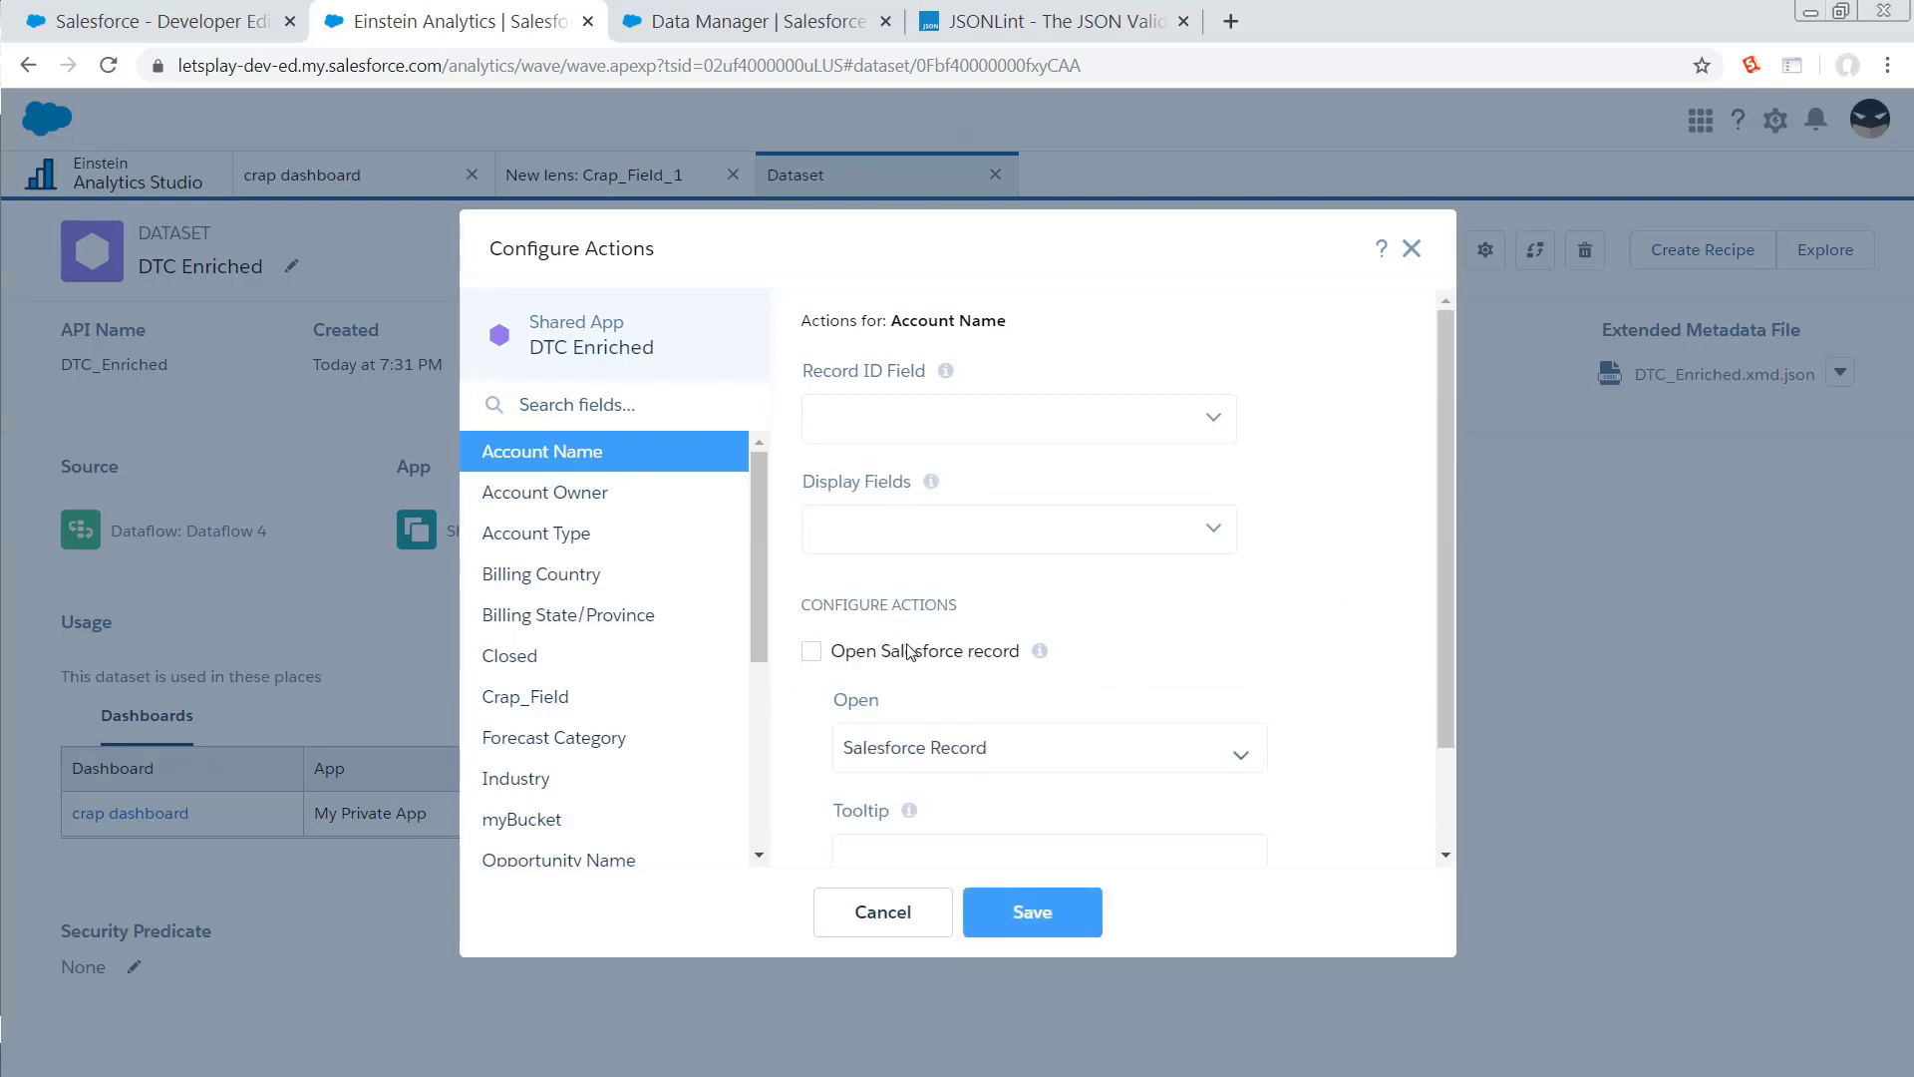
# - Examine the display field choices and the open-target options for Account Name, and cancel the action configuration
pyautogui.click(938, 547)
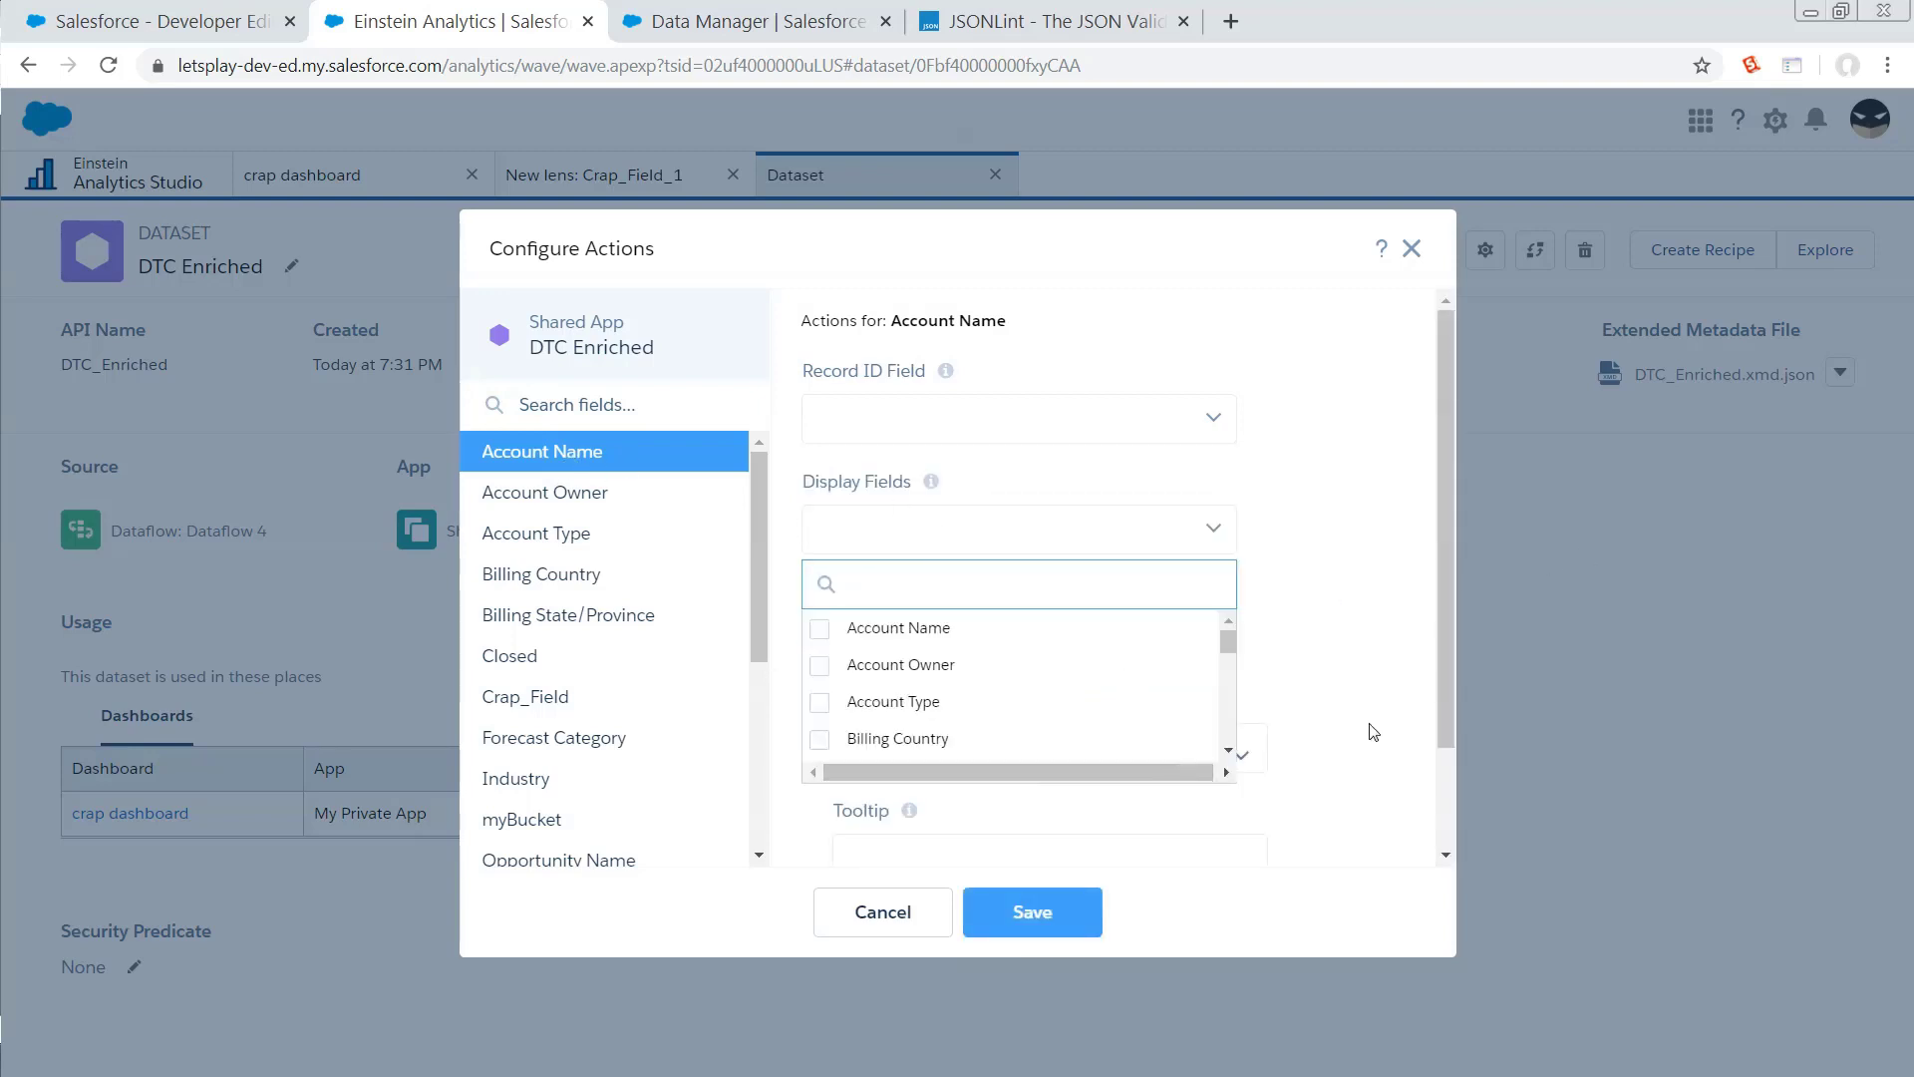
pyautogui.click(1424, 650)
pyautogui.scroll(-1, 1211, 688)
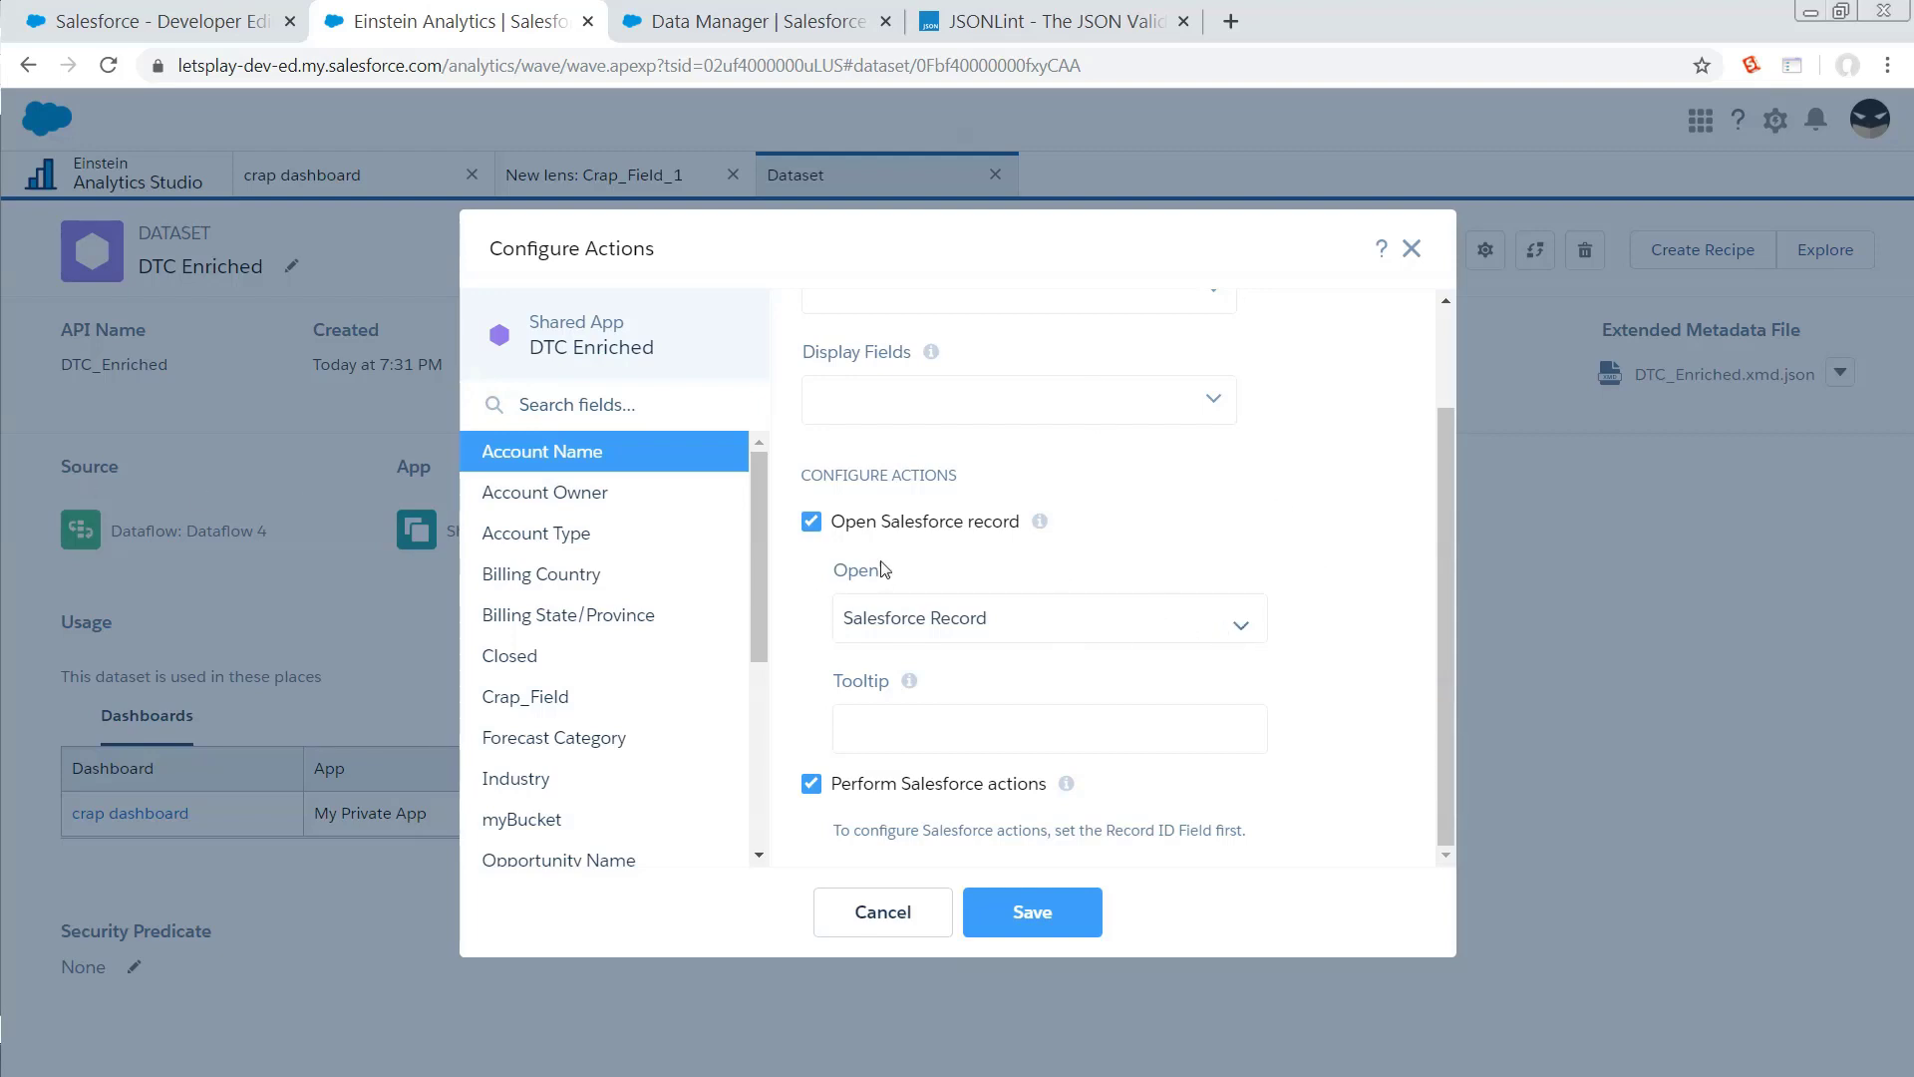
pyautogui.click(1069, 620)
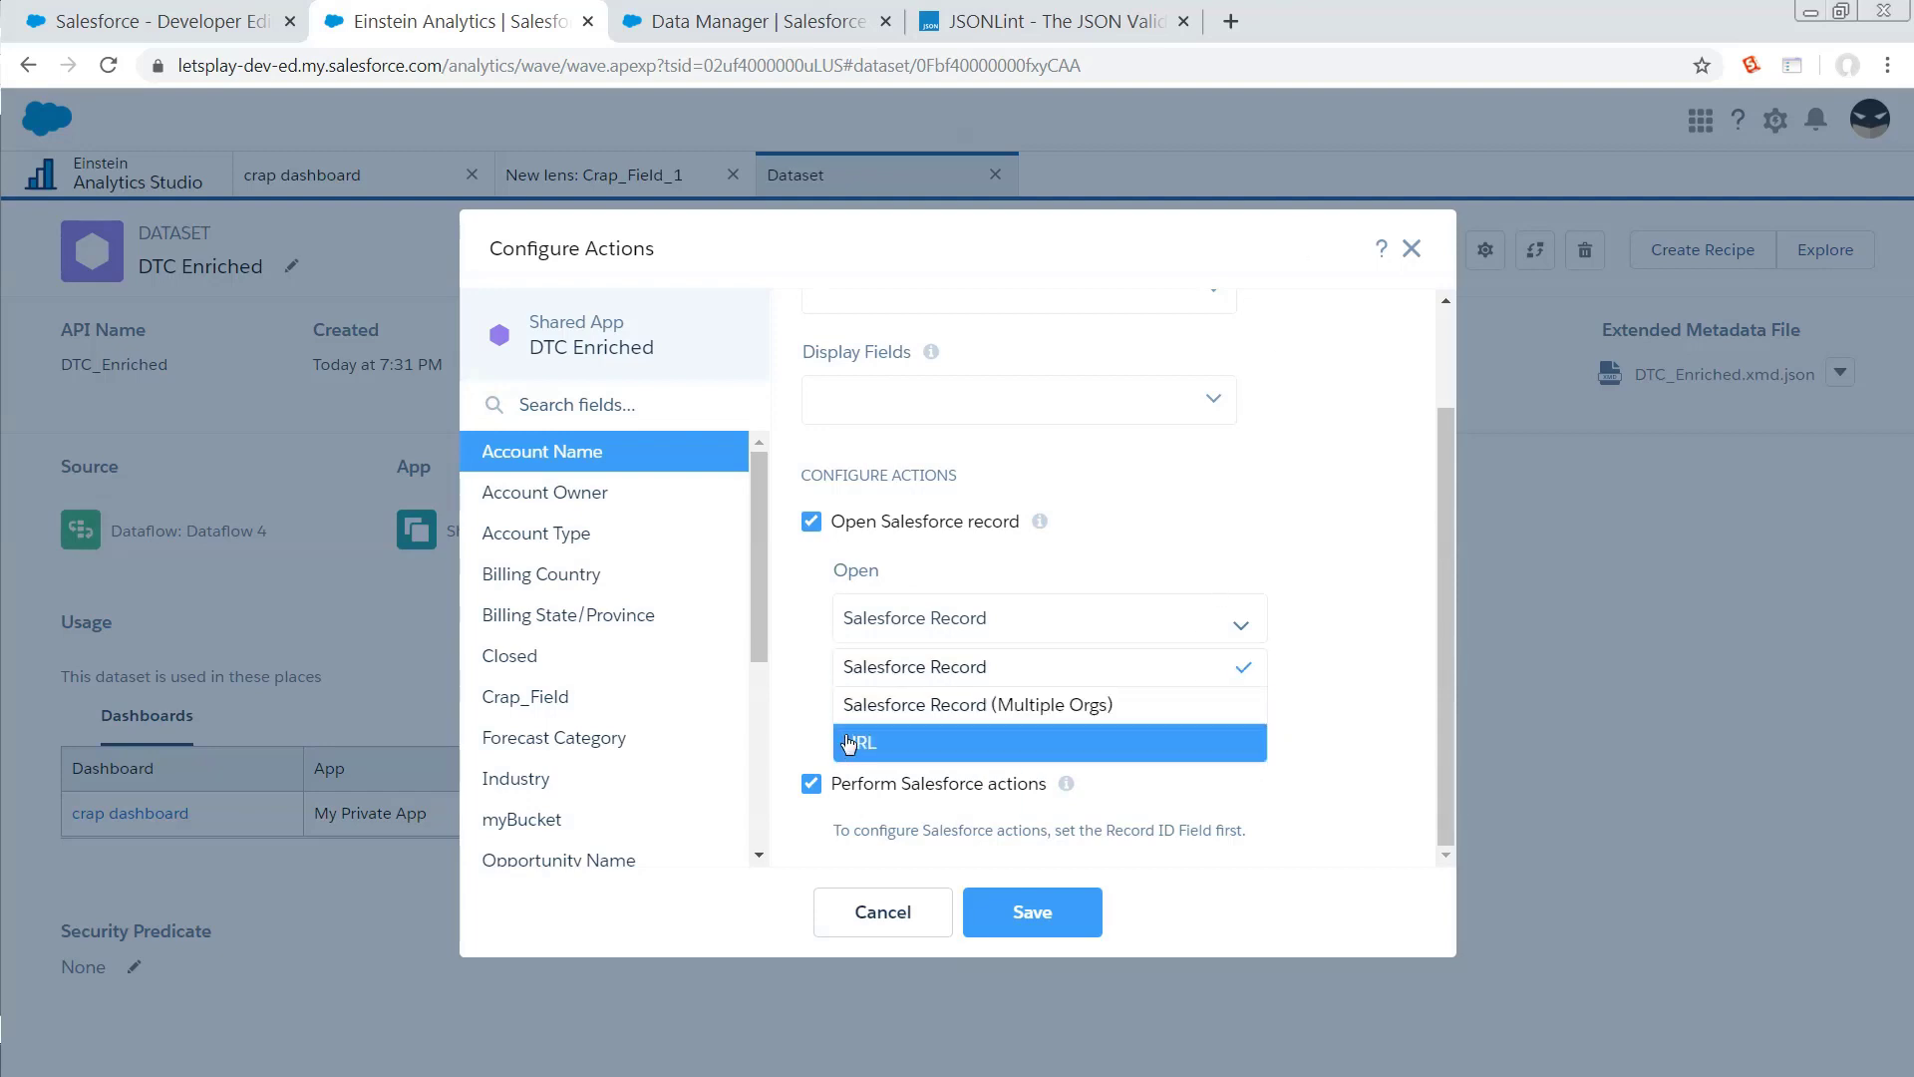
pyautogui.click(817, 684)
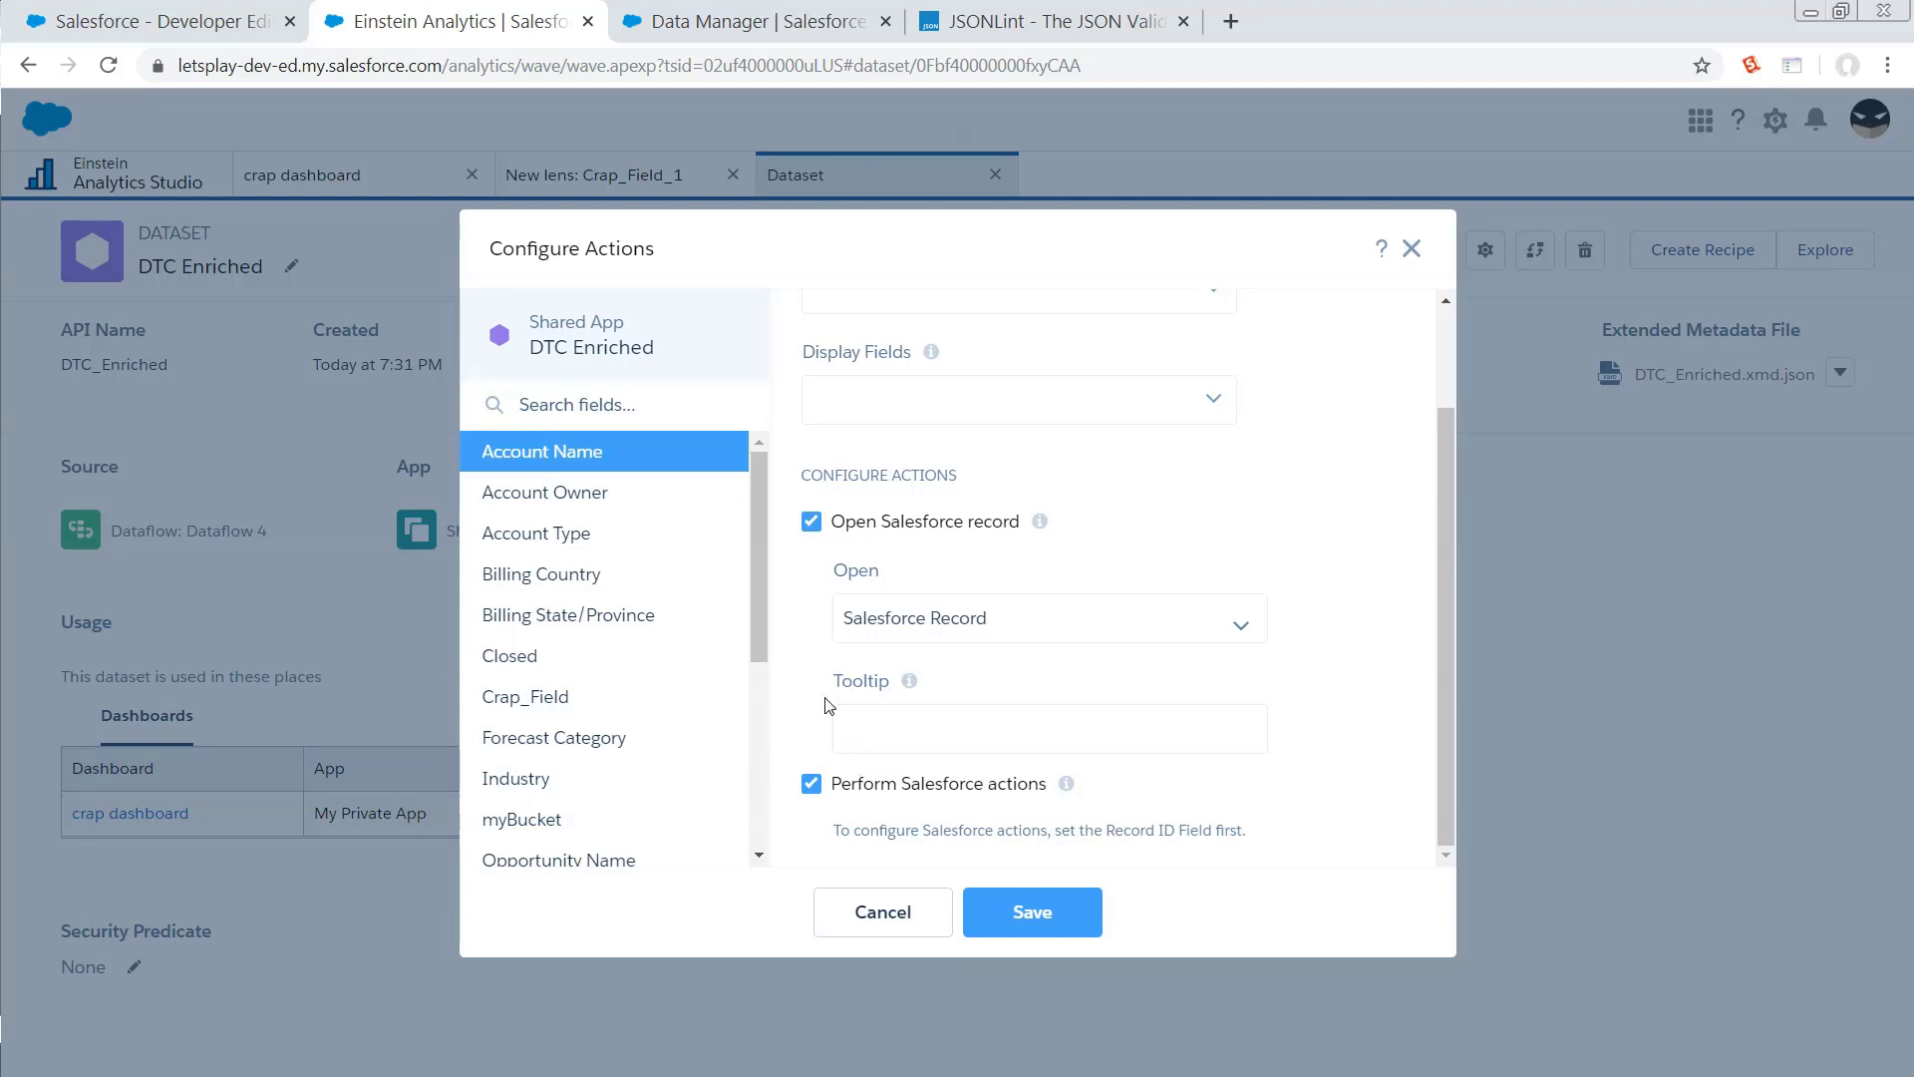
pyautogui.click(898, 633)
pyautogui.click(1362, 588)
pyautogui.click(909, 933)
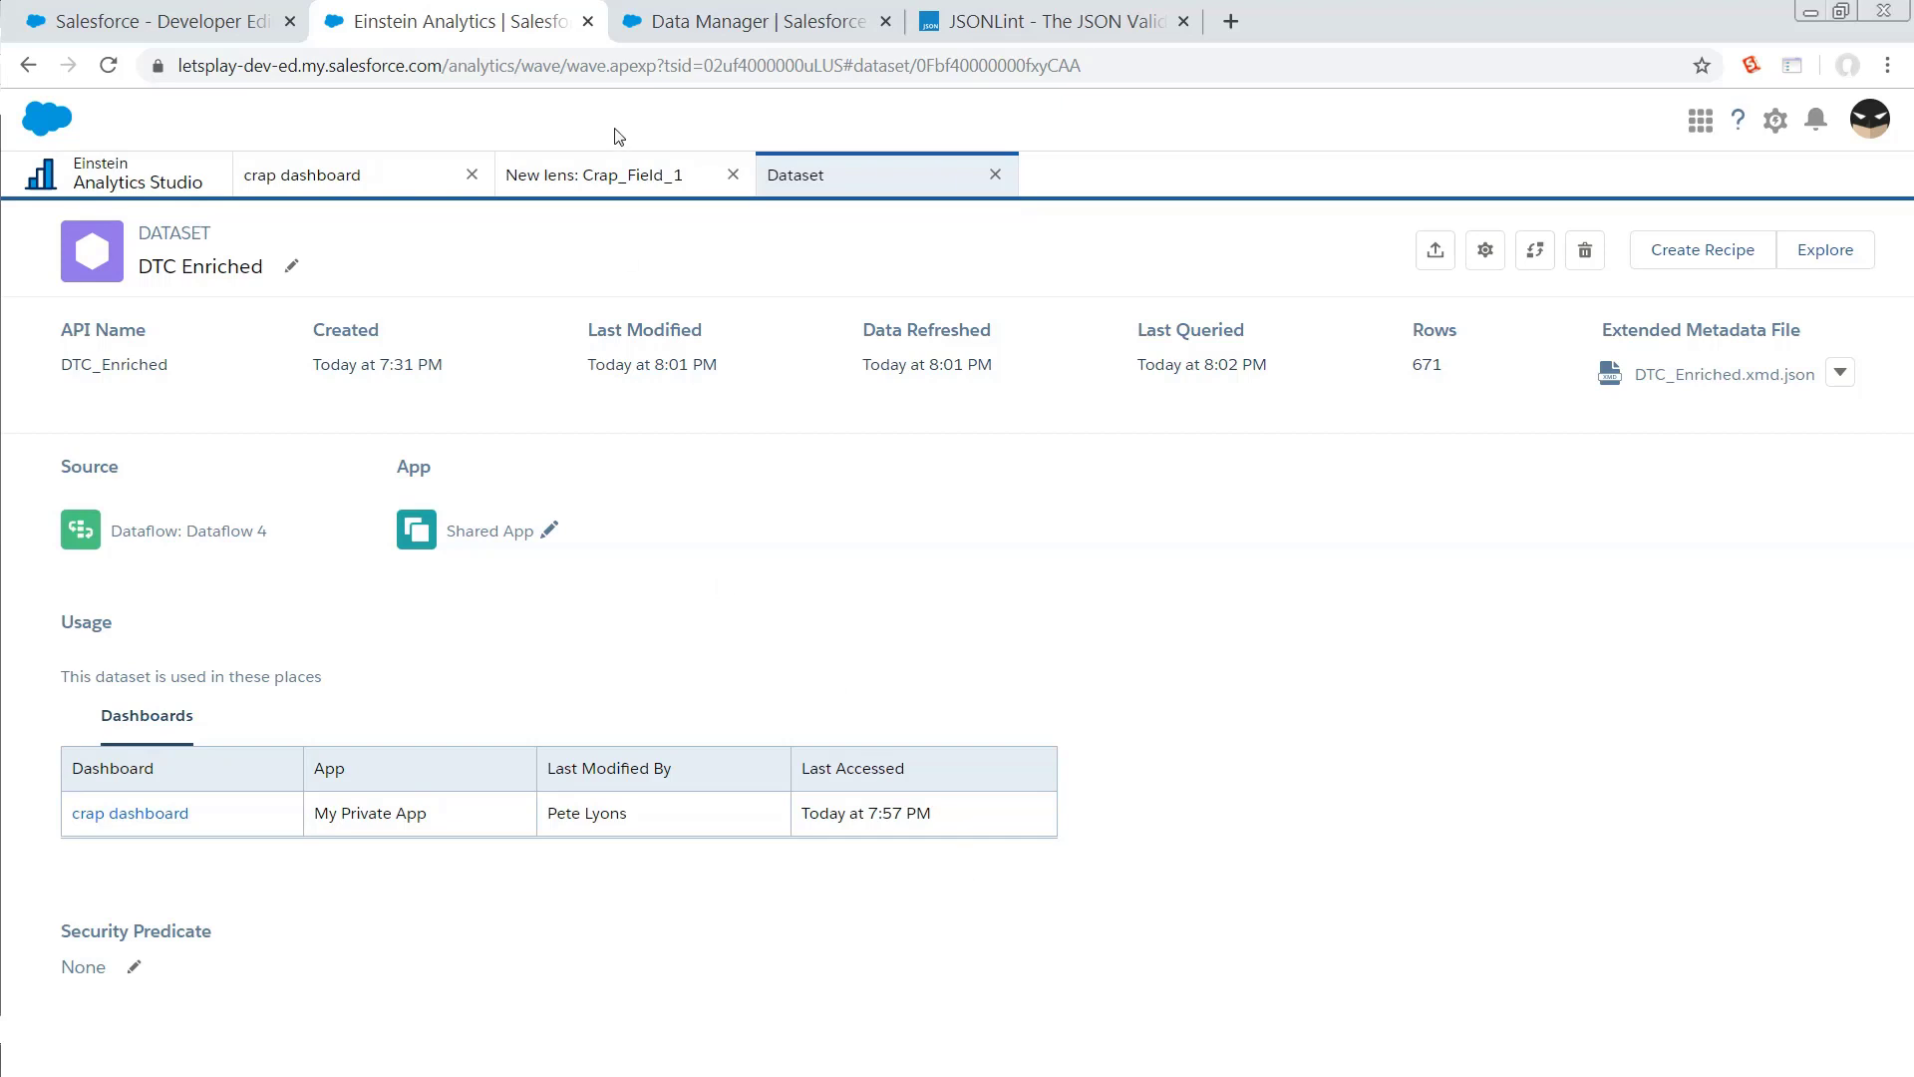
# - Return to the Crap_Field_1 lens and discard the unsaved changes to the DTC Enriched fields
pyautogui.click(618, 189)
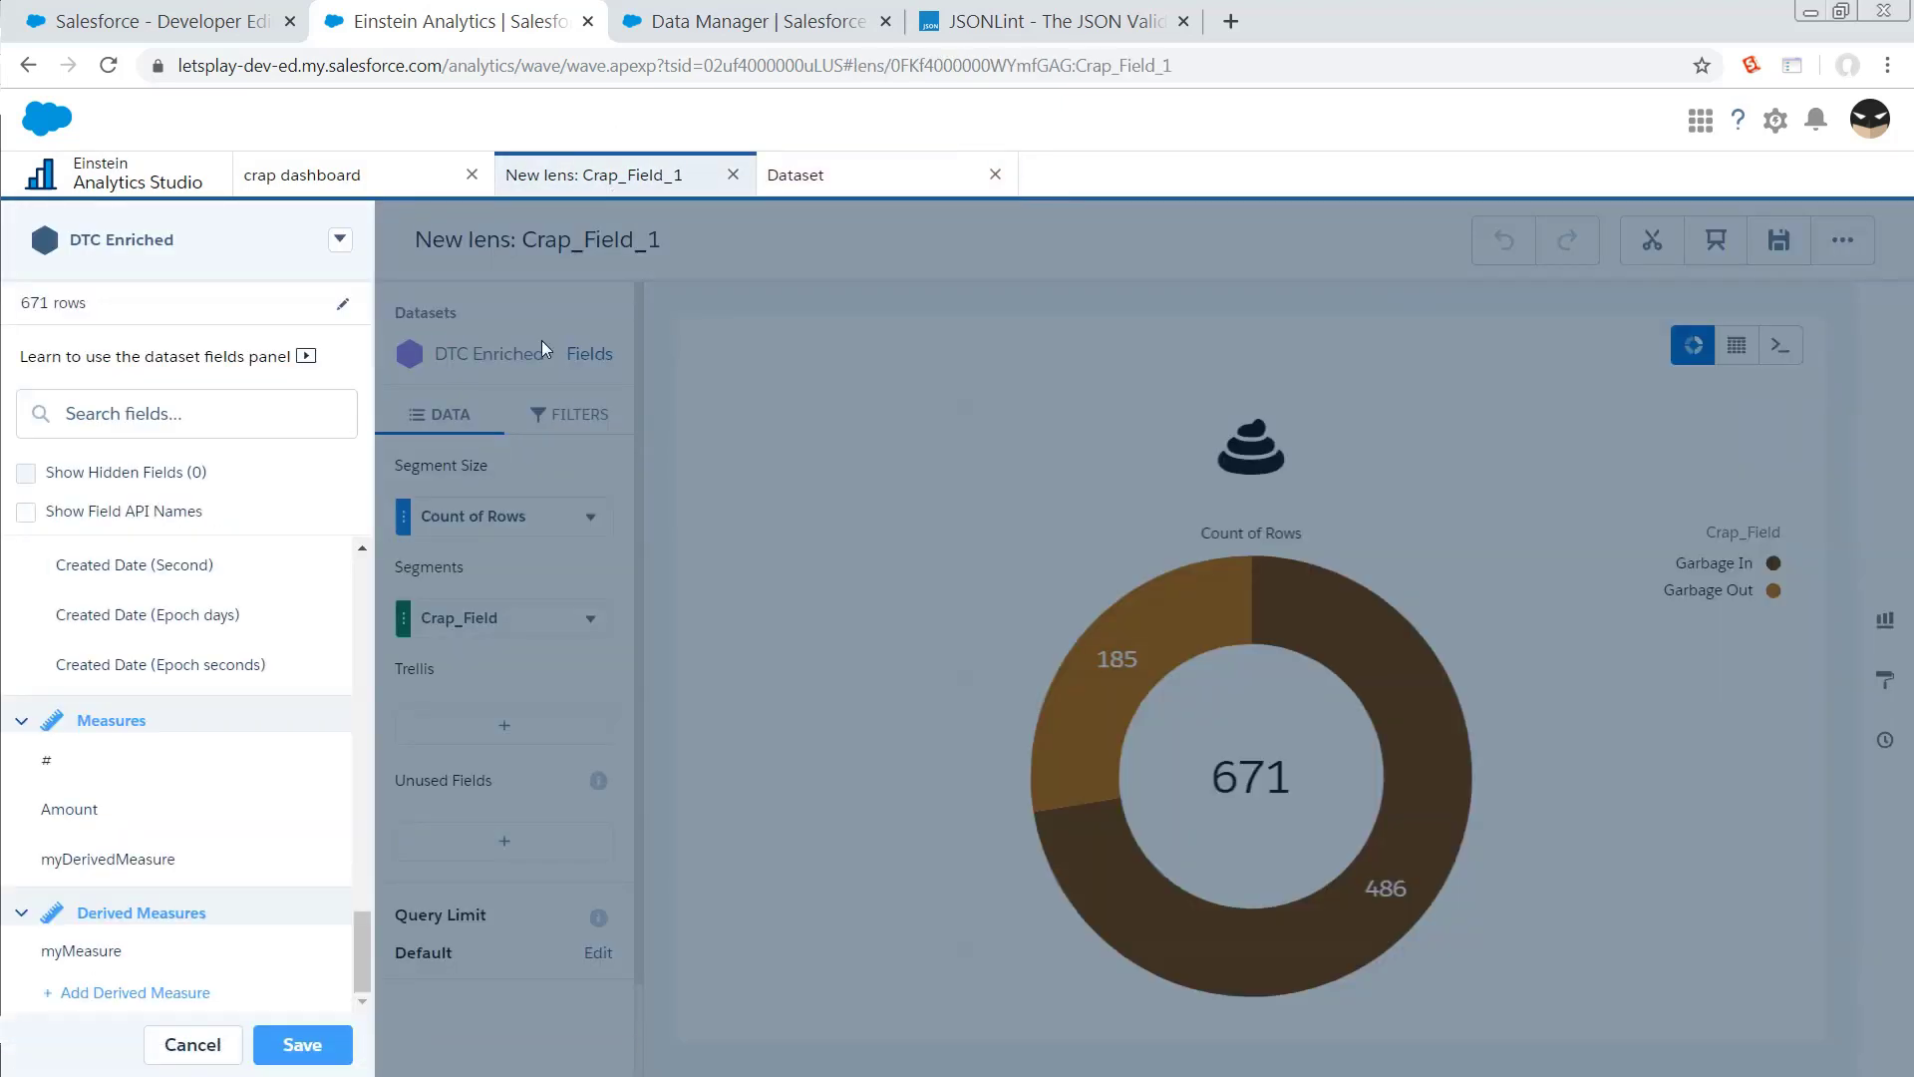
pyautogui.click(197, 1045)
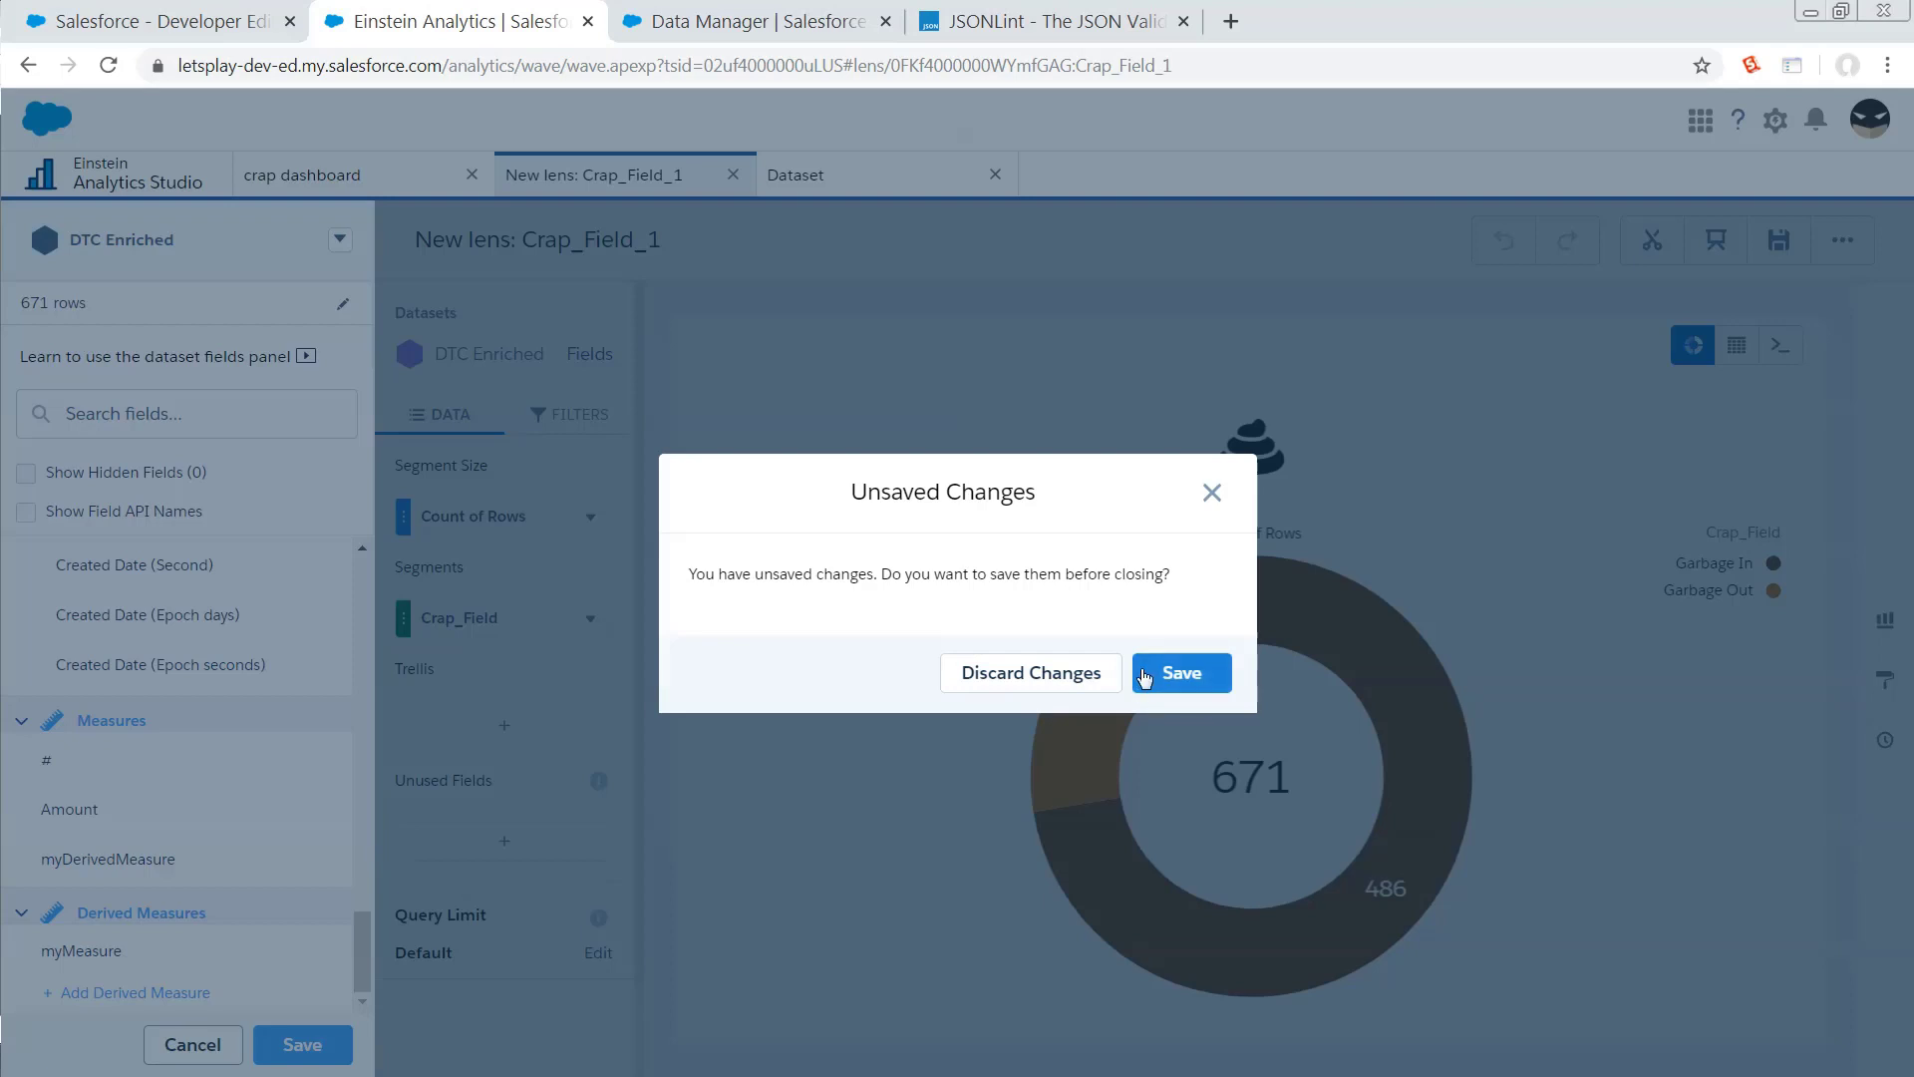
pyautogui.click(1092, 676)
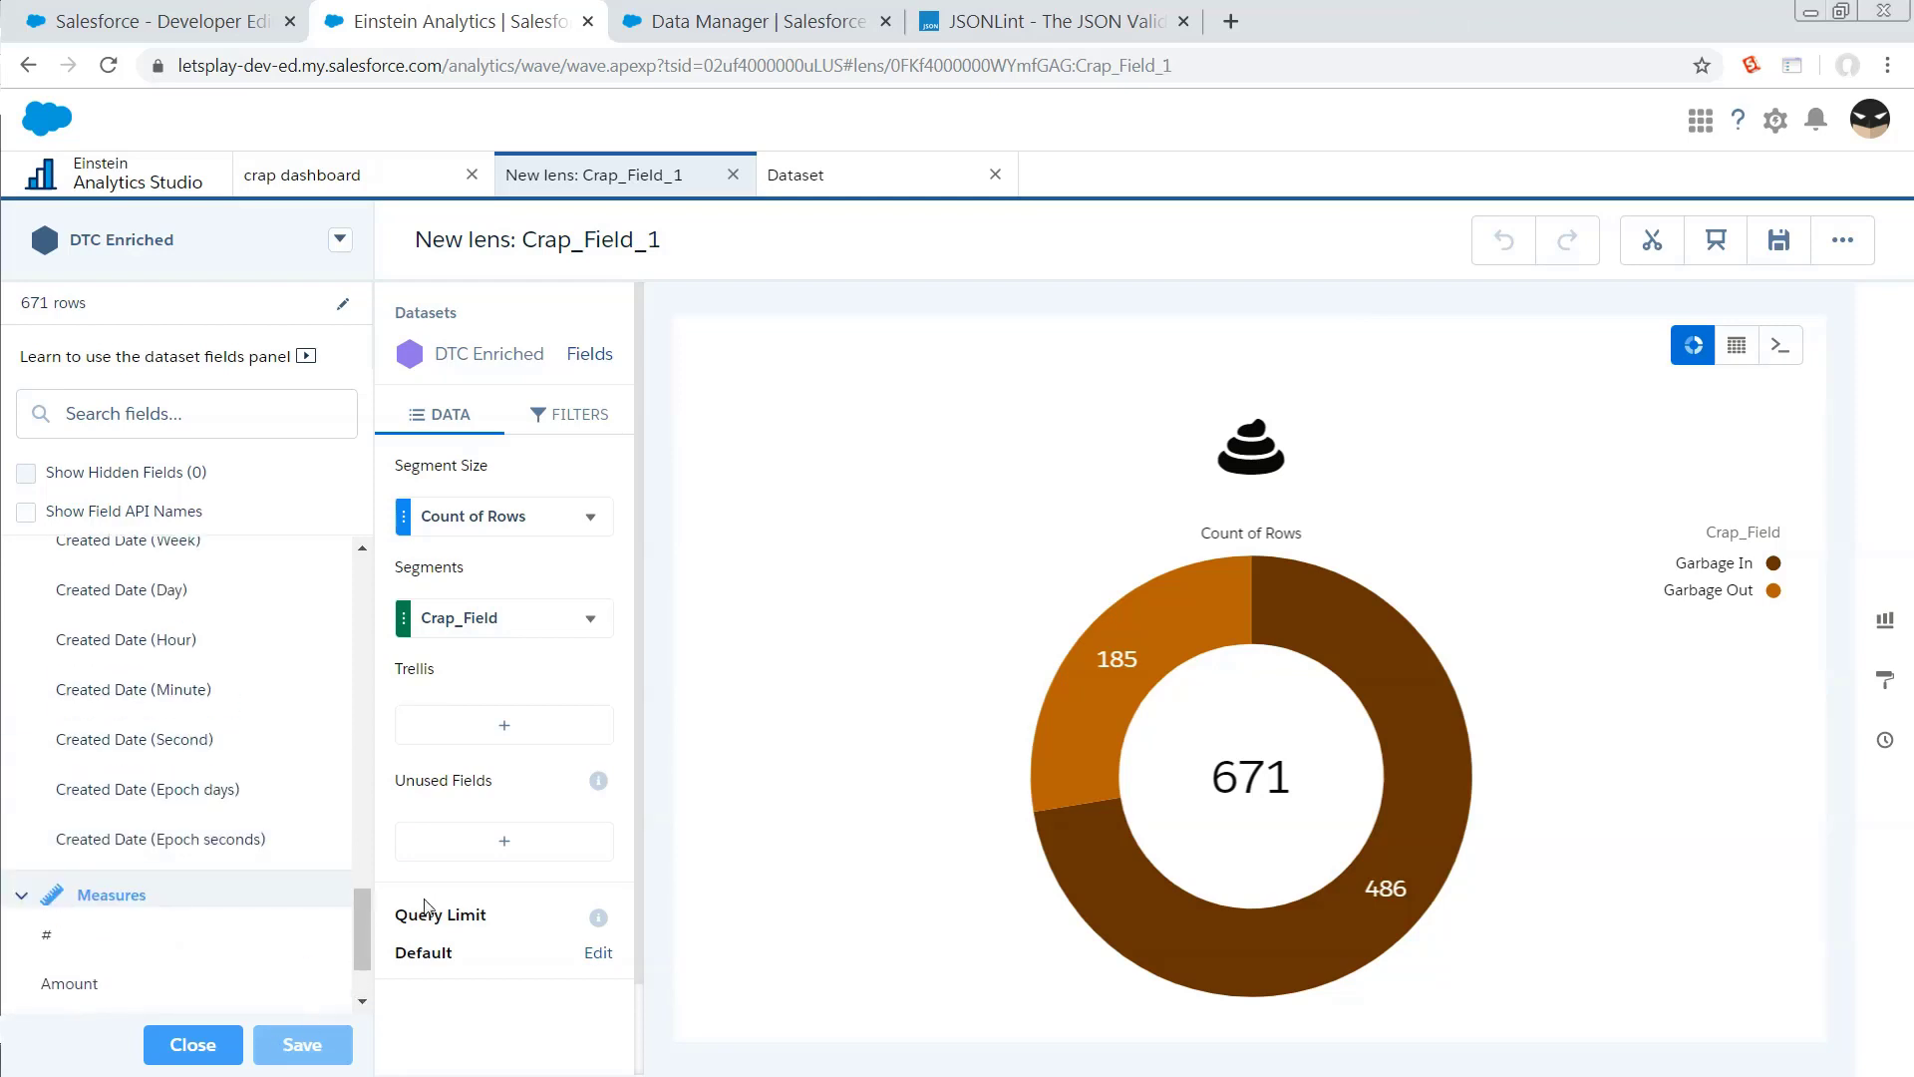
# - Hide the Crap_Field dimension in the DTC Enriched field list and save the dataset changes
pyautogui.scroll(7, 334, 838)
pyautogui.scroll(10, 334, 839)
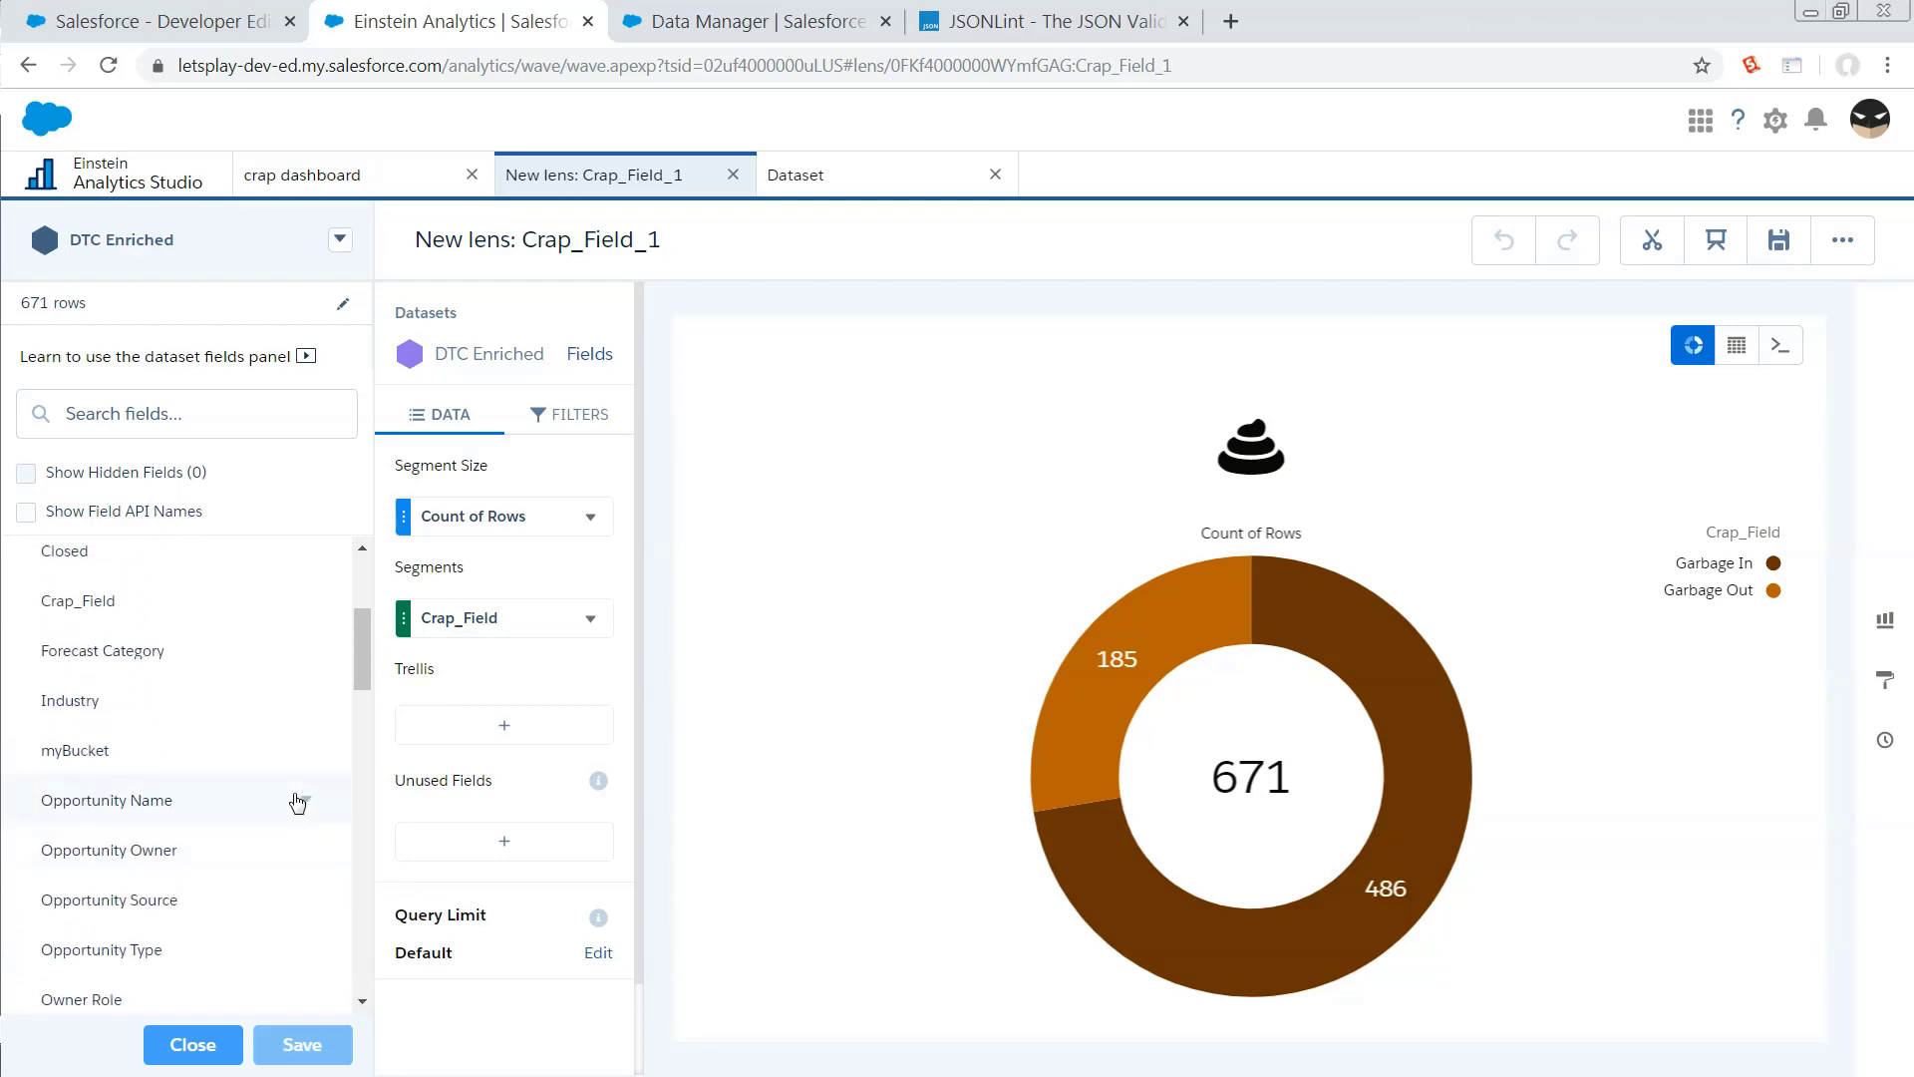
pyautogui.scroll(1, 290, 675)
pyautogui.click(307, 719)
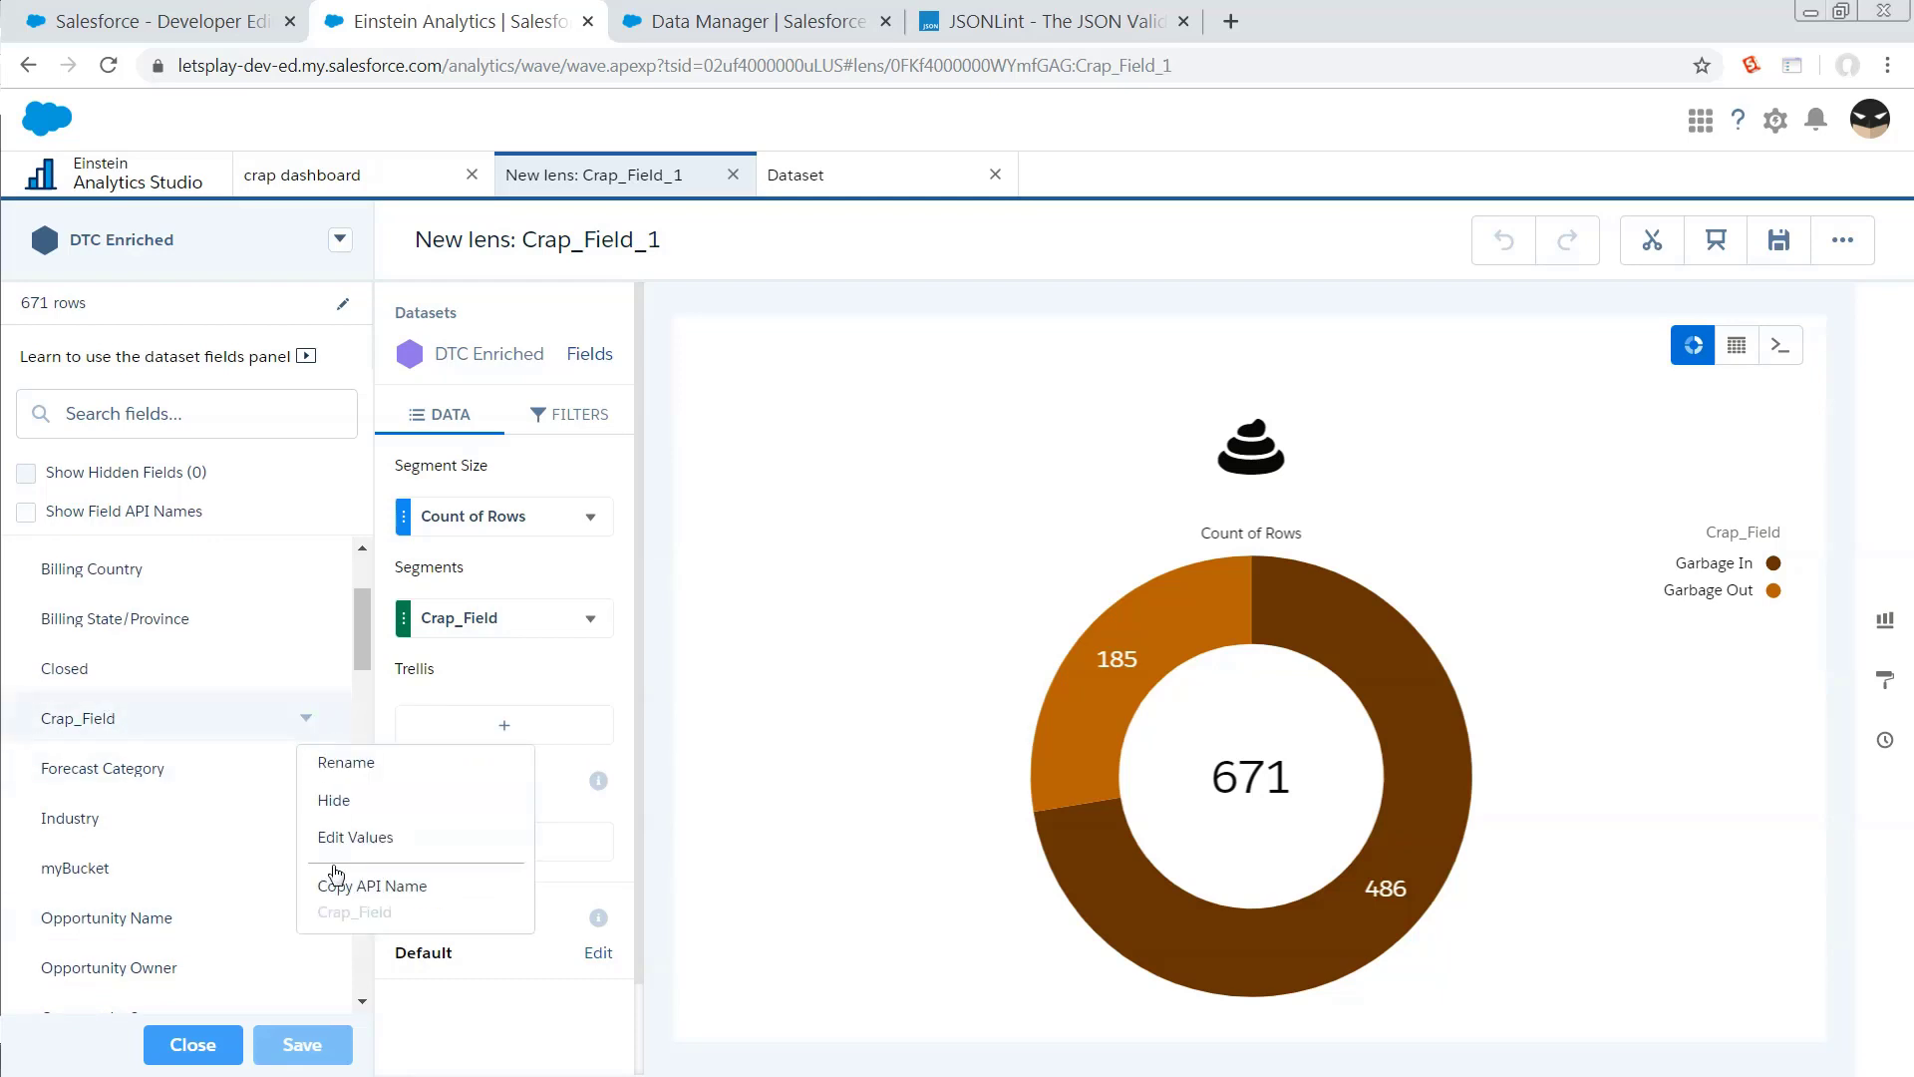
pyautogui.click(317, 795)
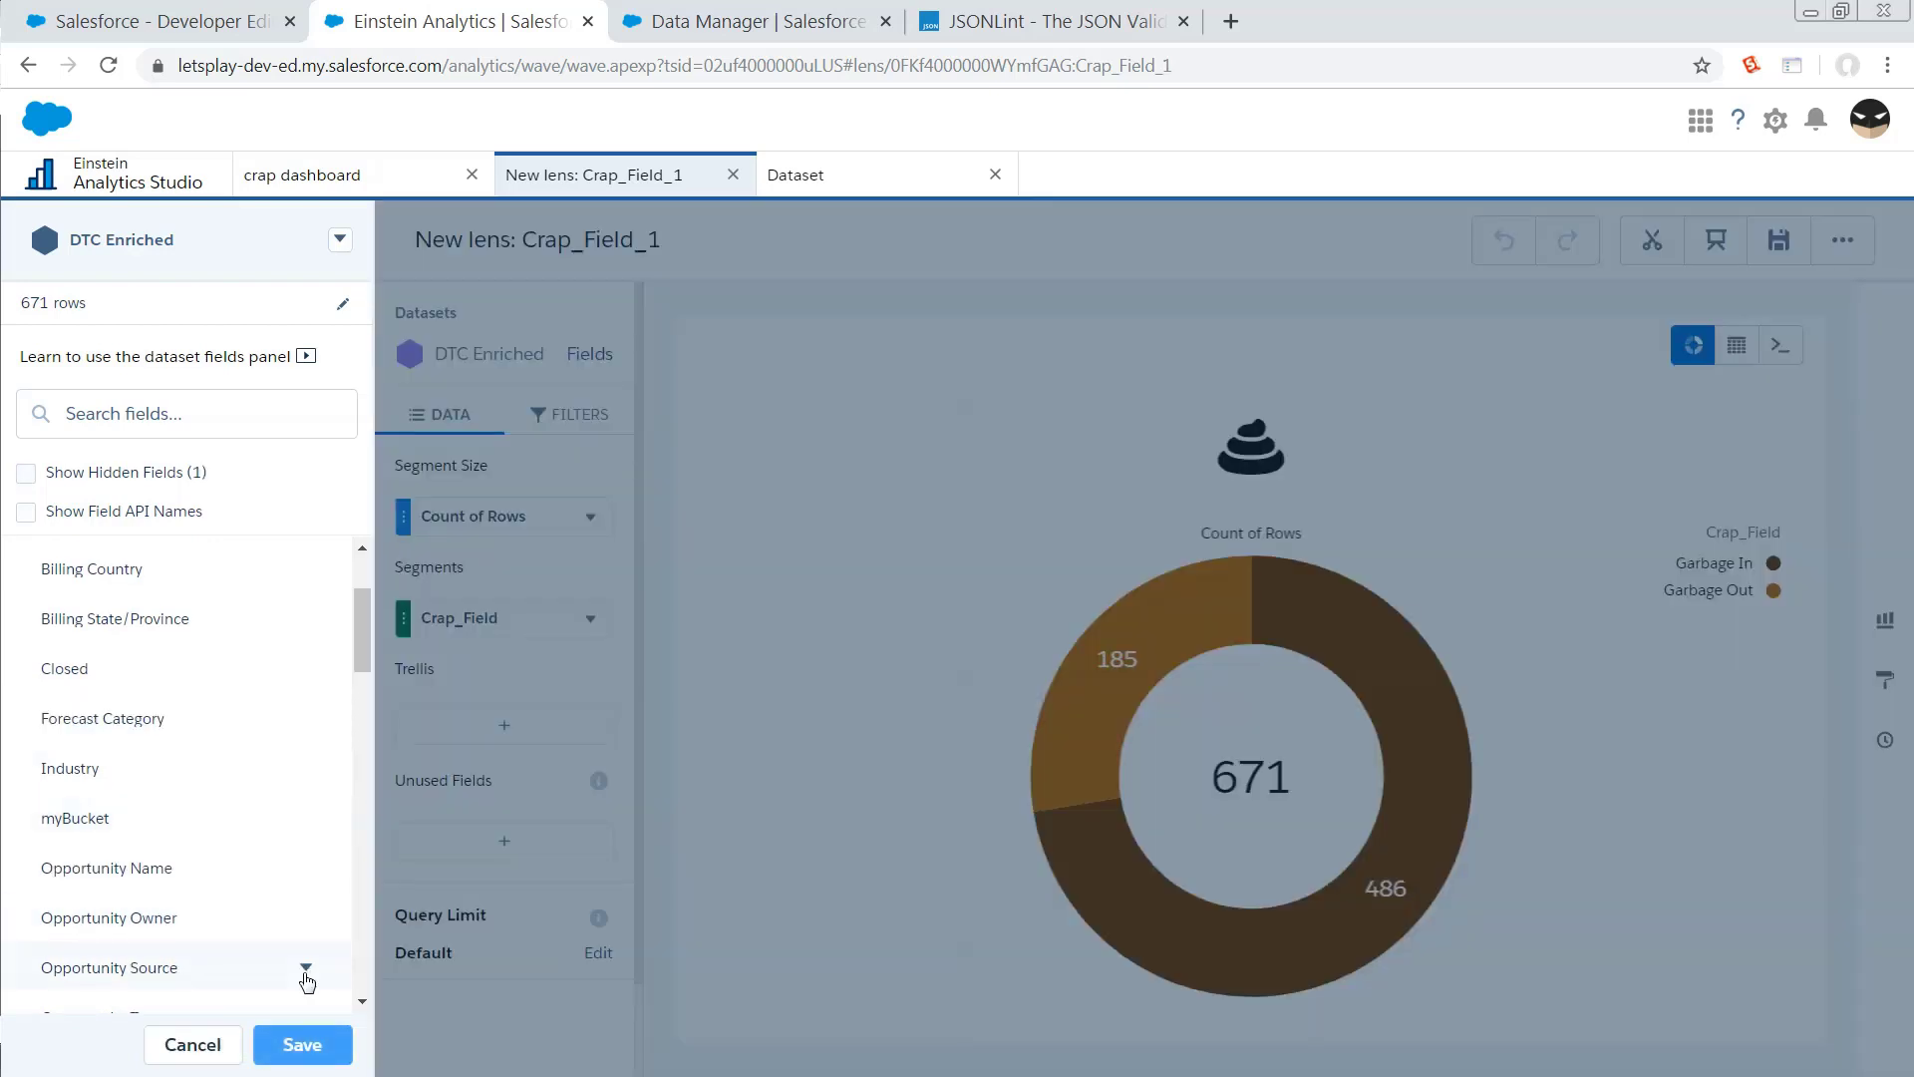
pyautogui.click(300, 1044)
pyautogui.click(1206, 683)
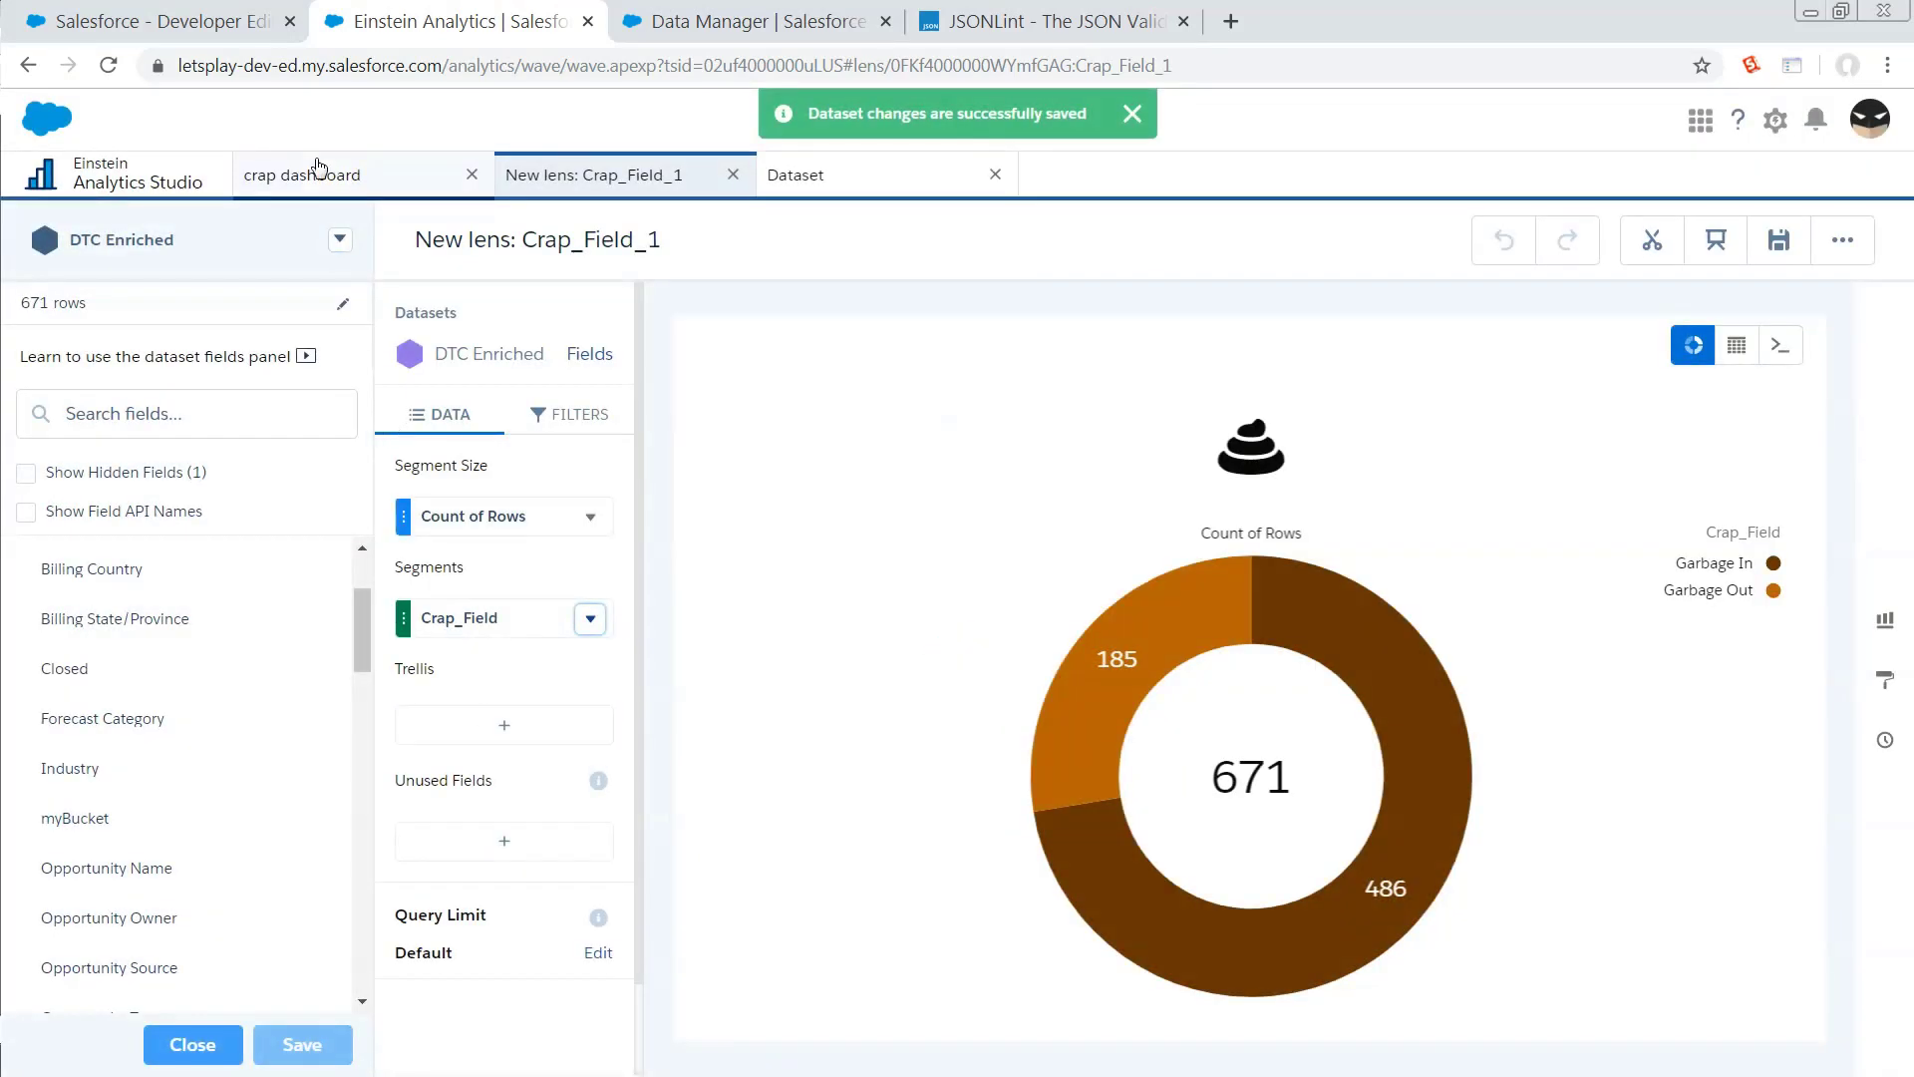
# - Add a chart widget to the crap dashboard beside the Stage bar chart and open its query on DTC Enriched
pyautogui.click(318, 172)
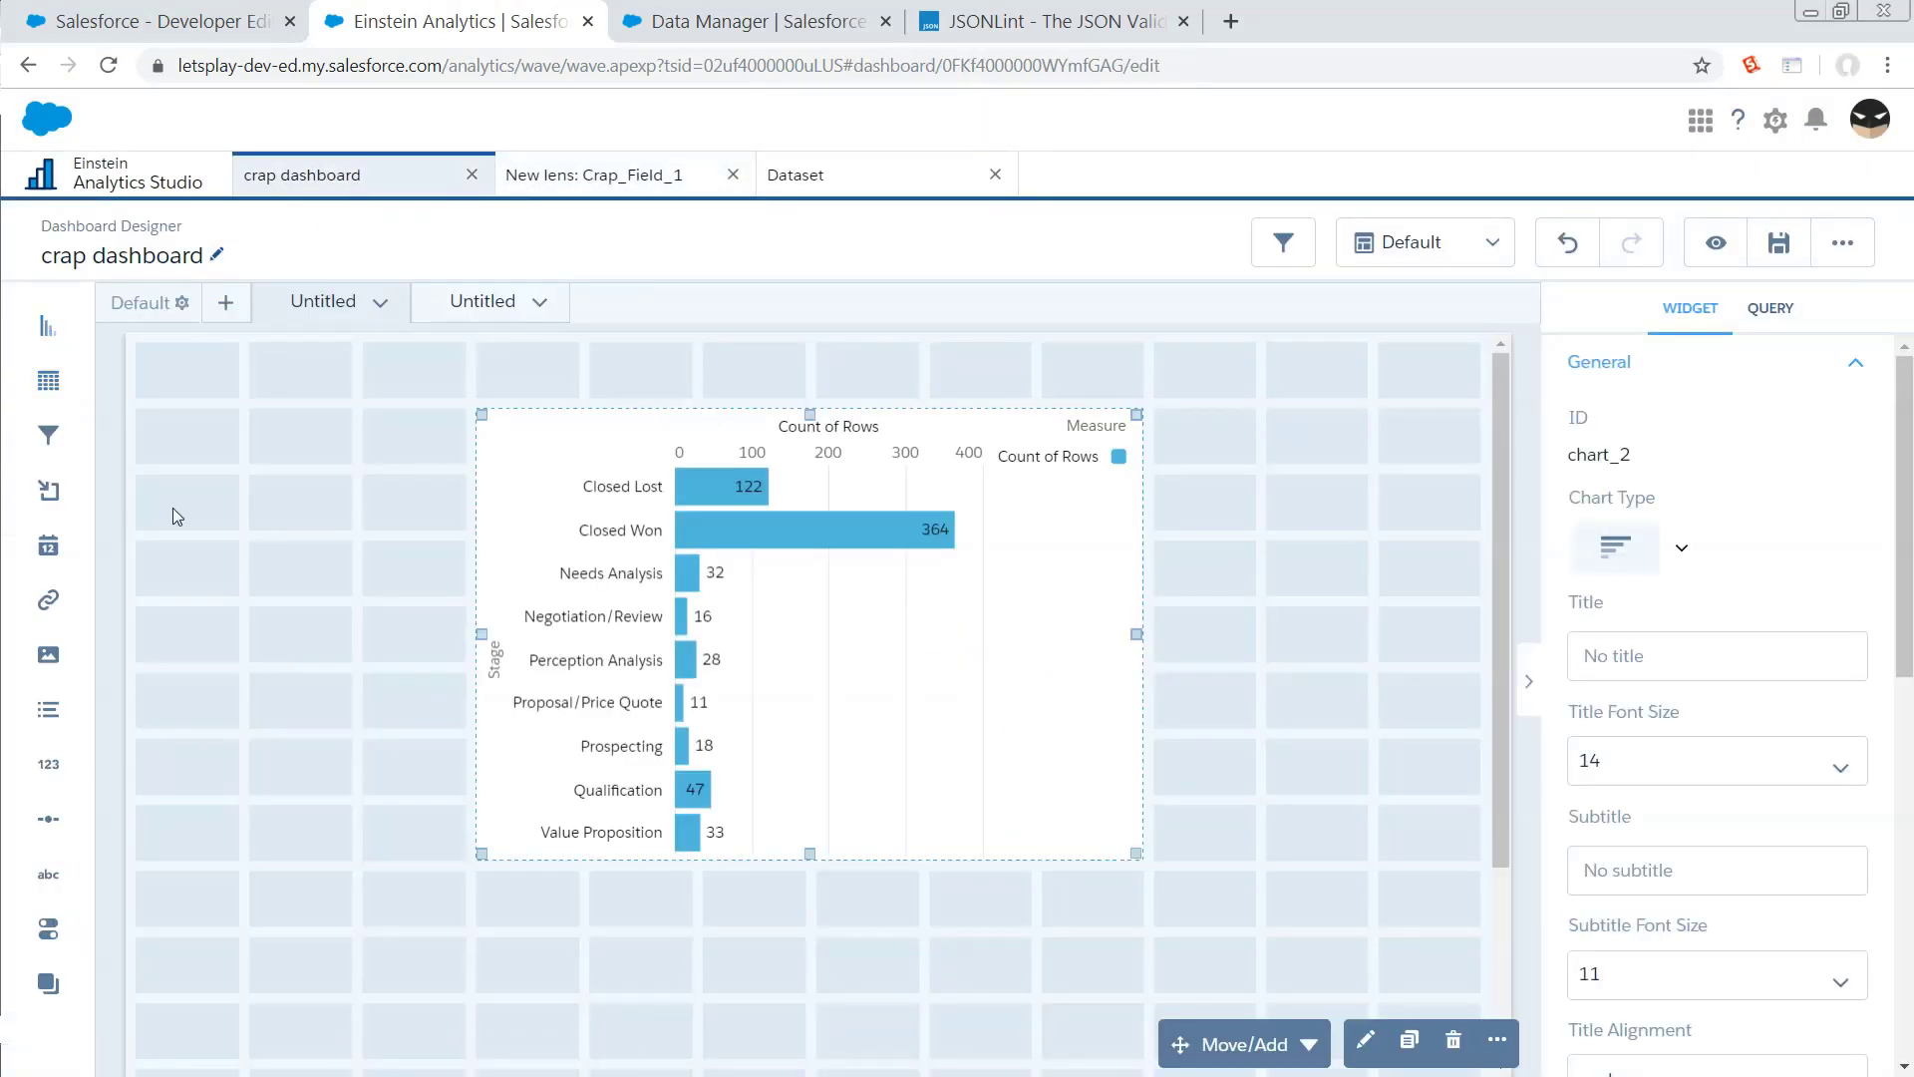
pyautogui.moveTo(54, 322); pyautogui.dragTo(206, 530)
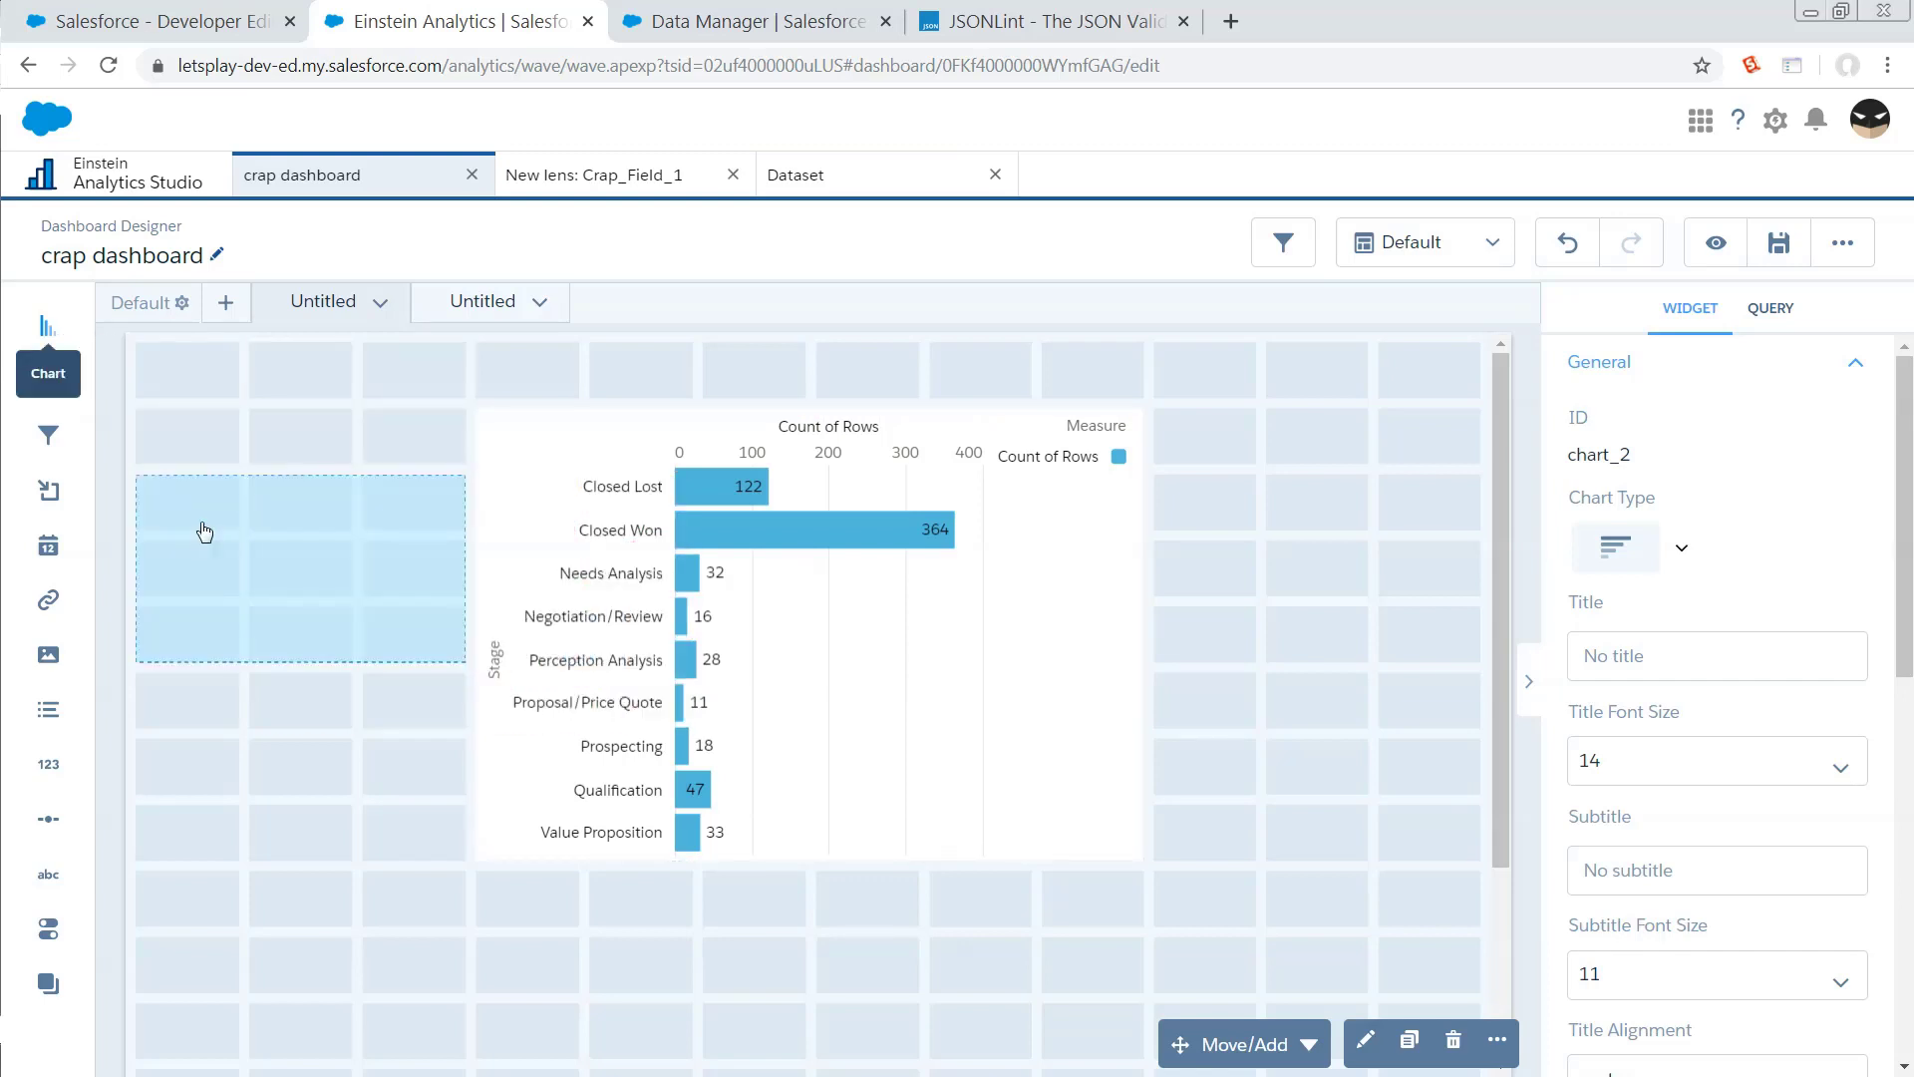
pyautogui.click(279, 568)
# - Group the new chart's bars by the hidden Crap_Field dimension
pyautogui.click(214, 644)
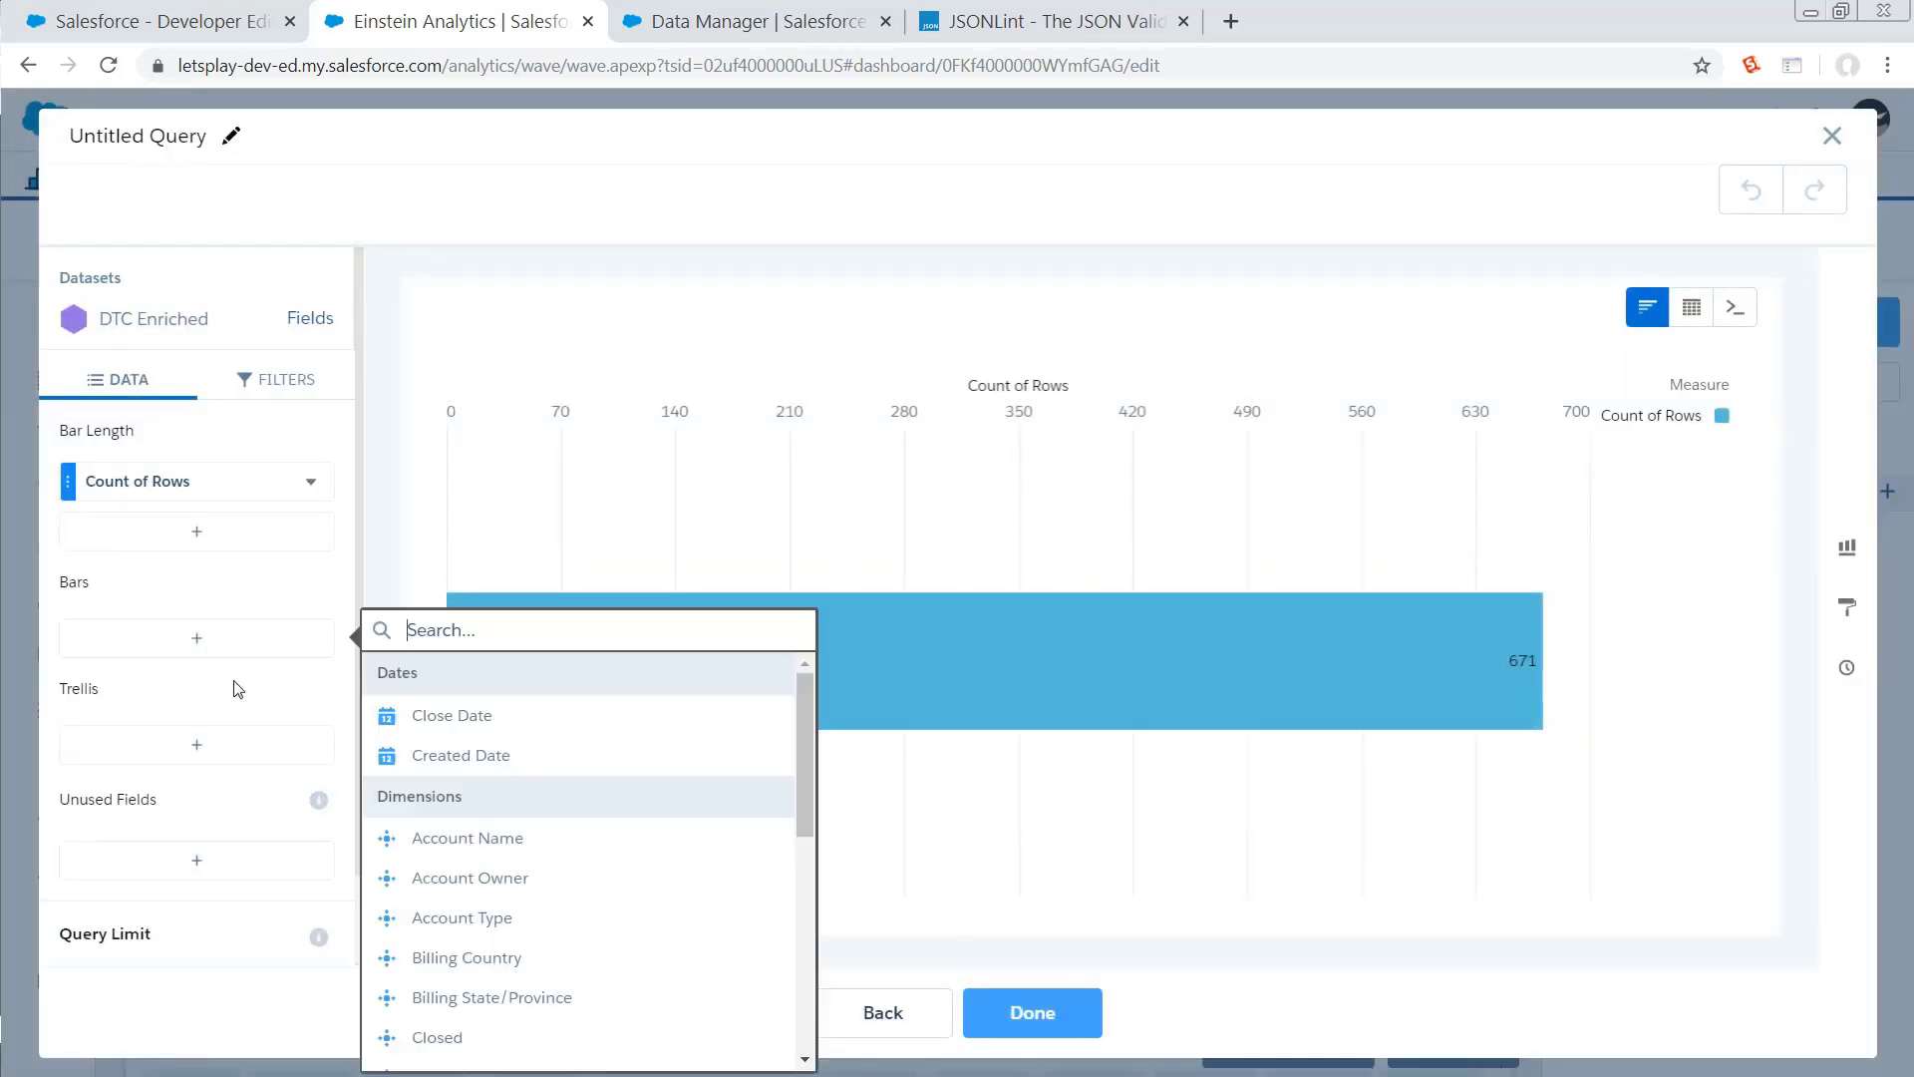
pyautogui.scroll(-4, 559, 778)
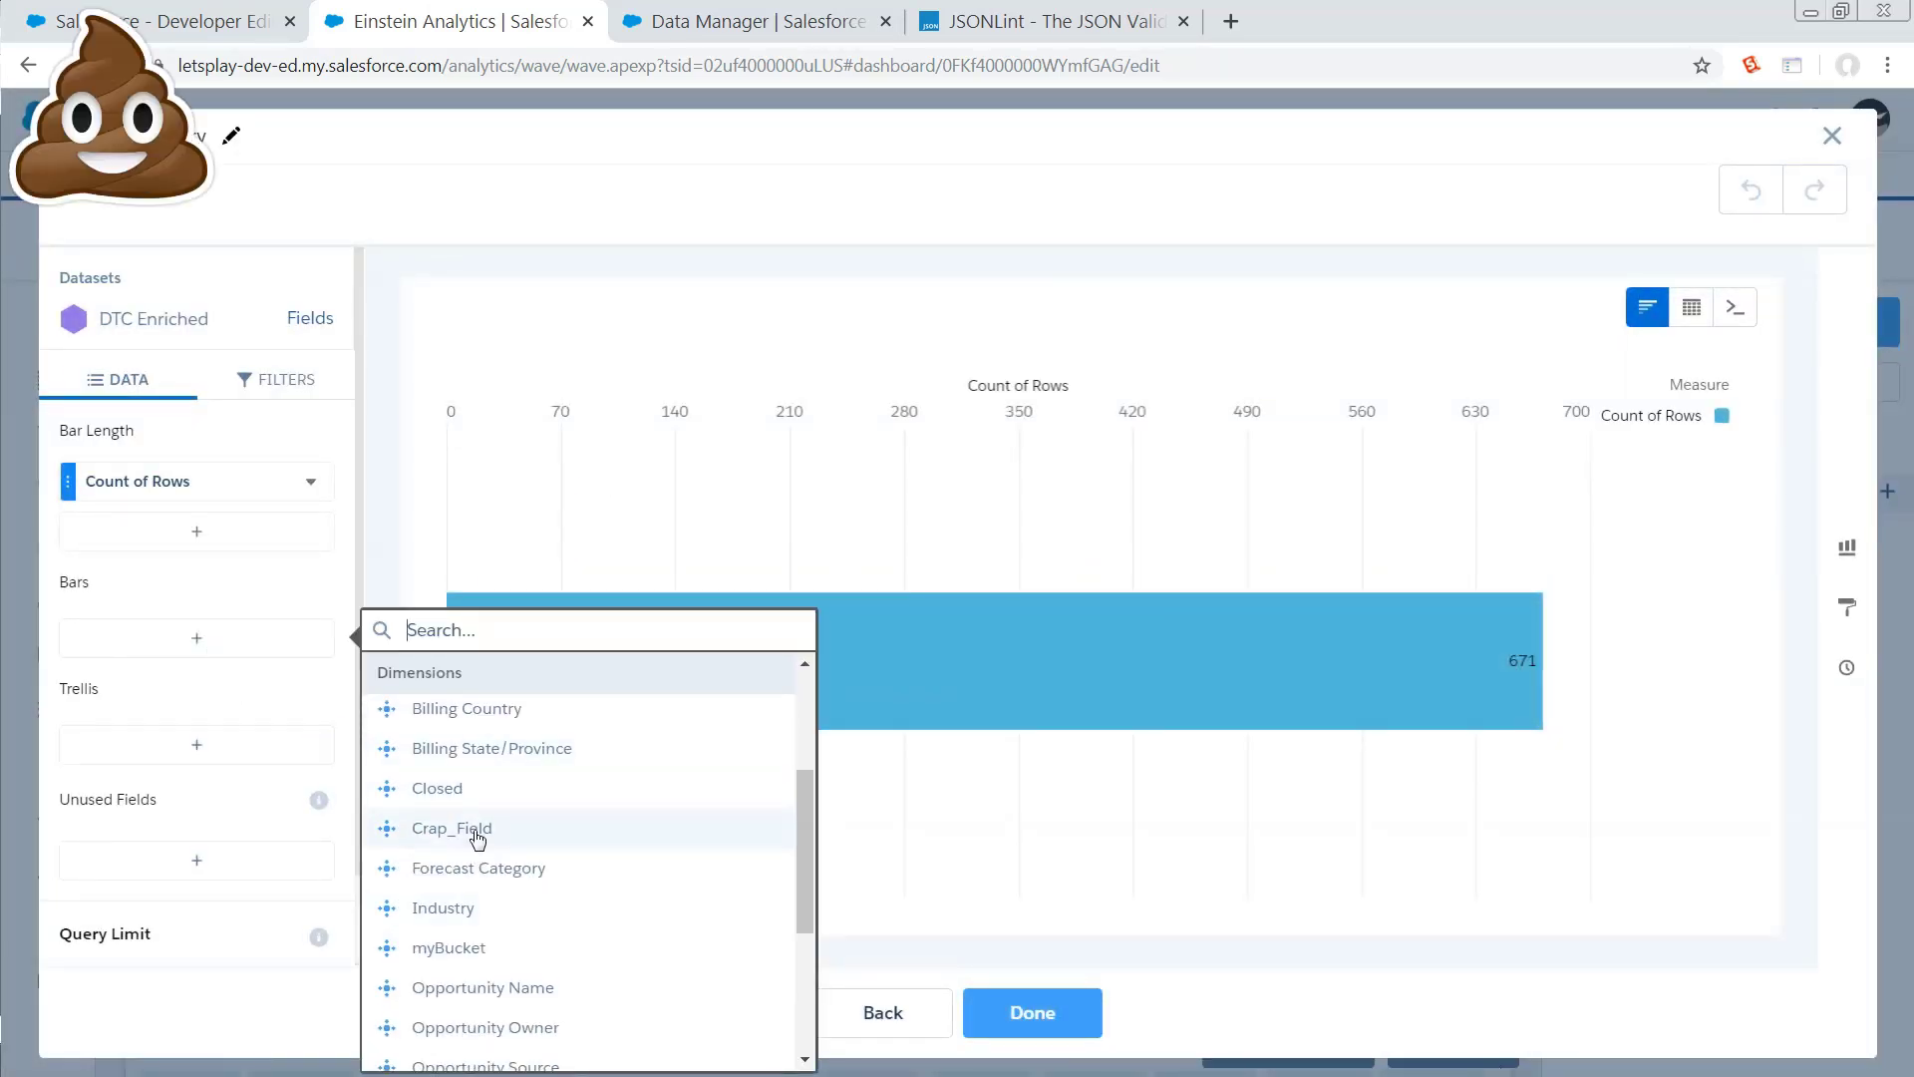
pyautogui.click(475, 833)
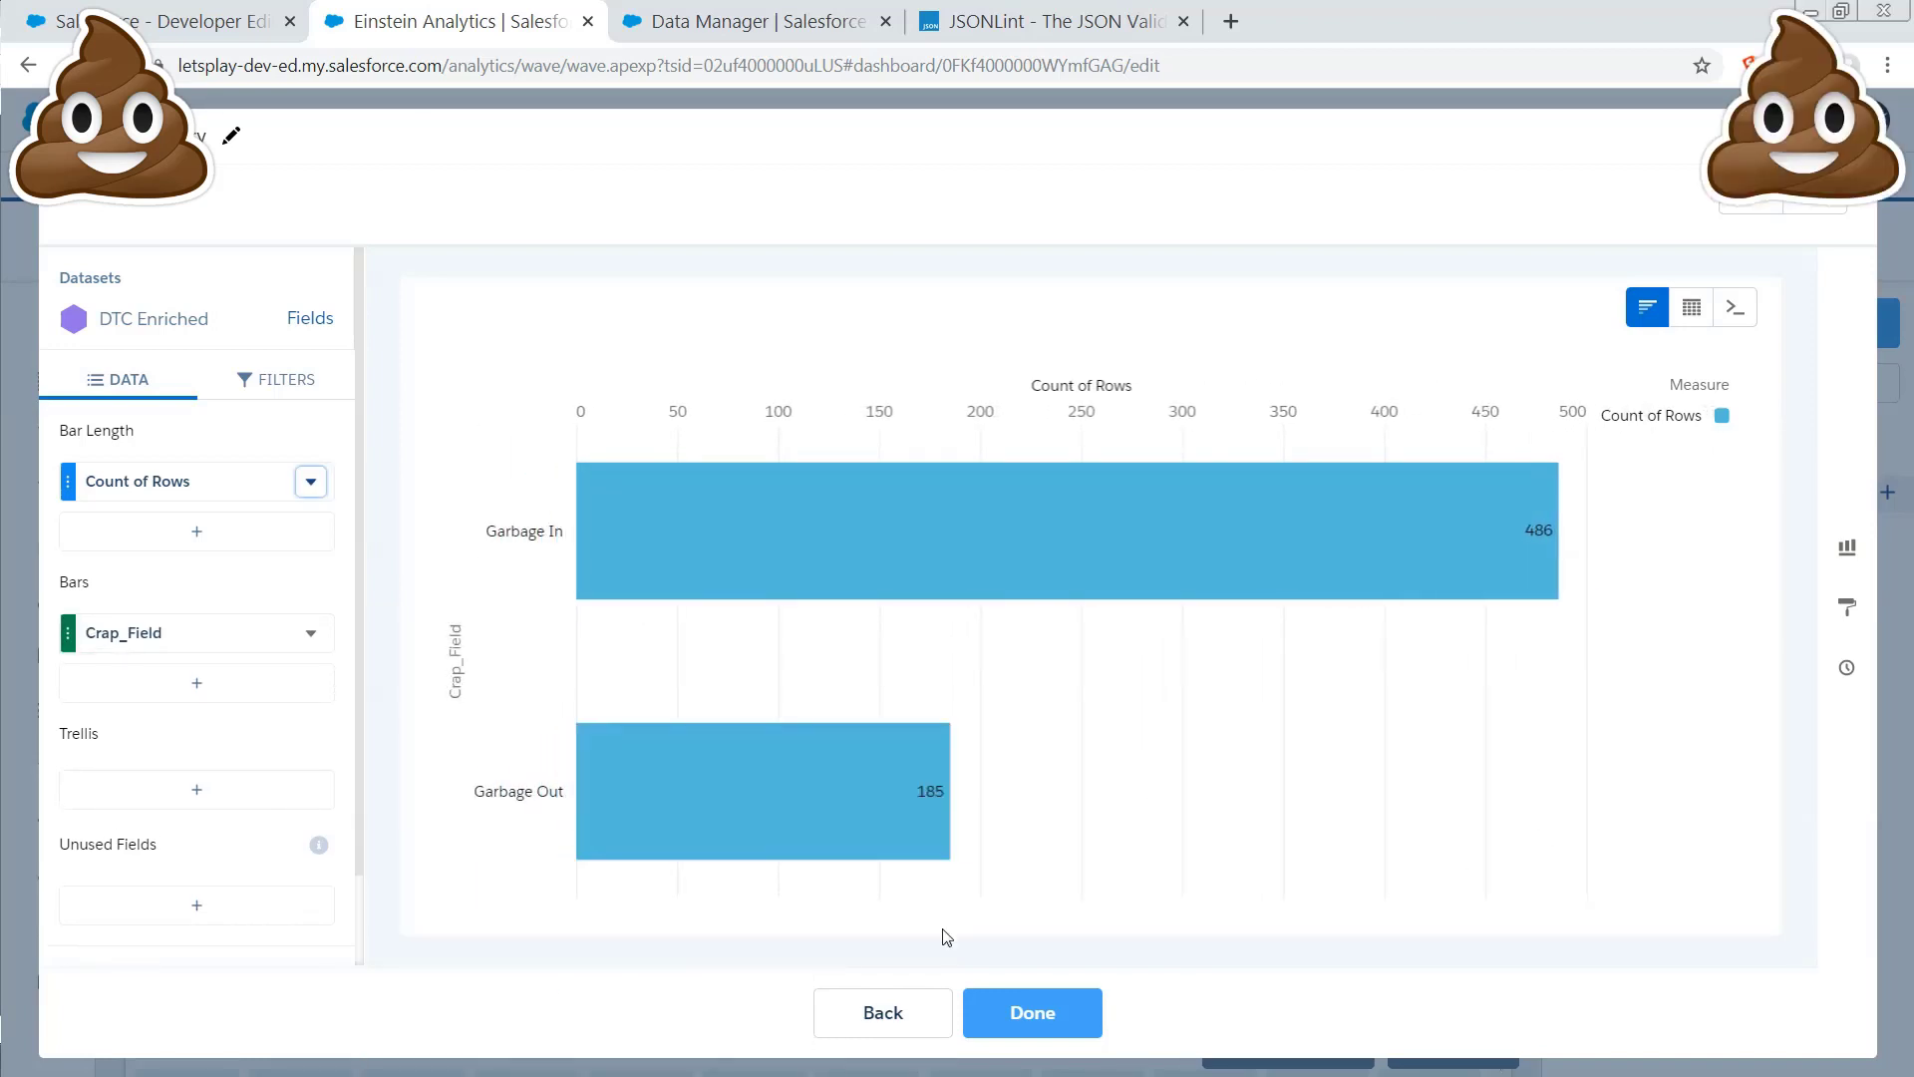